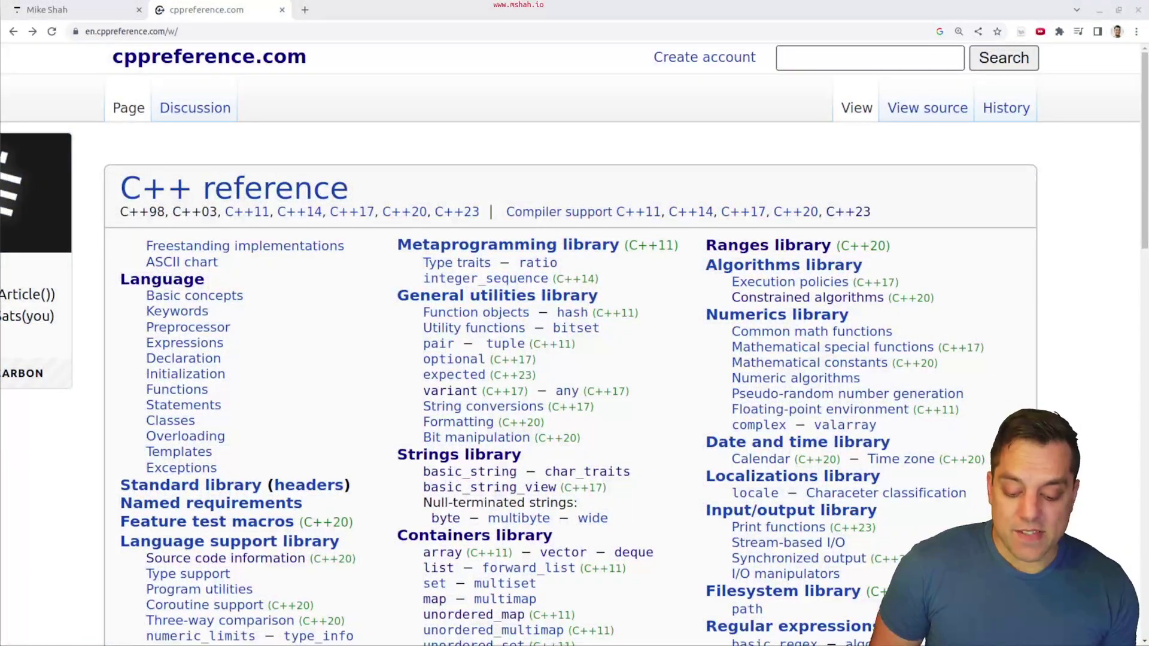
scroll(562, 491, down, 3)
scroll(618, 325, down, 2)
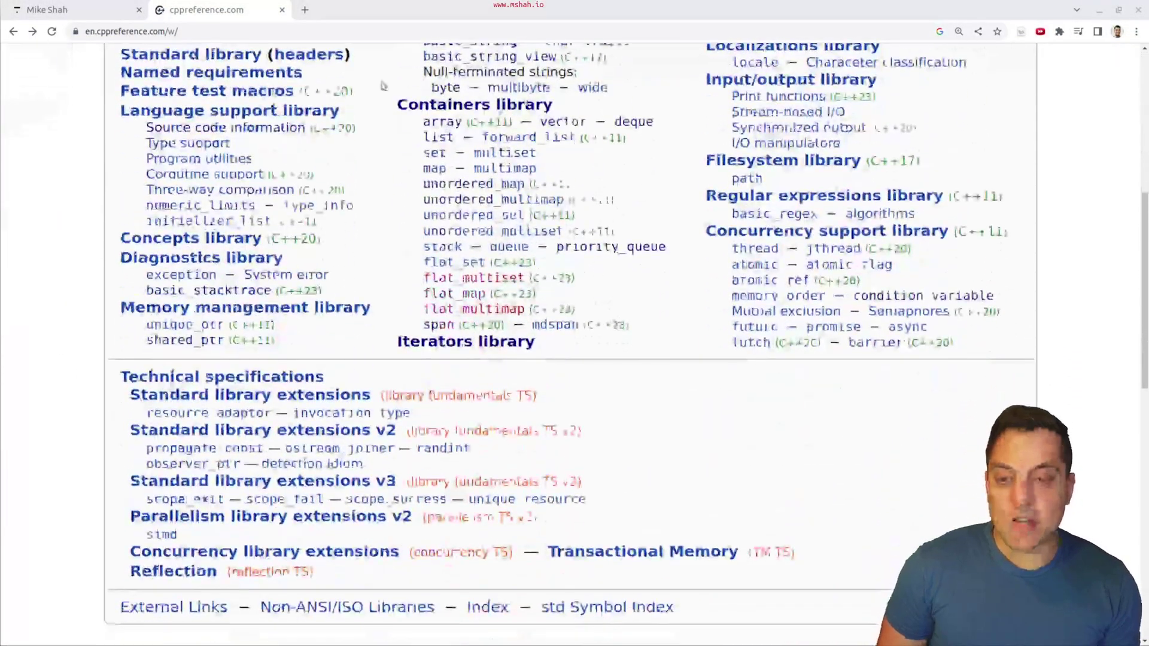
Open the std::span reference page from the Containers library list, with the page zoomed in
drag(383, 85, 561, 121)
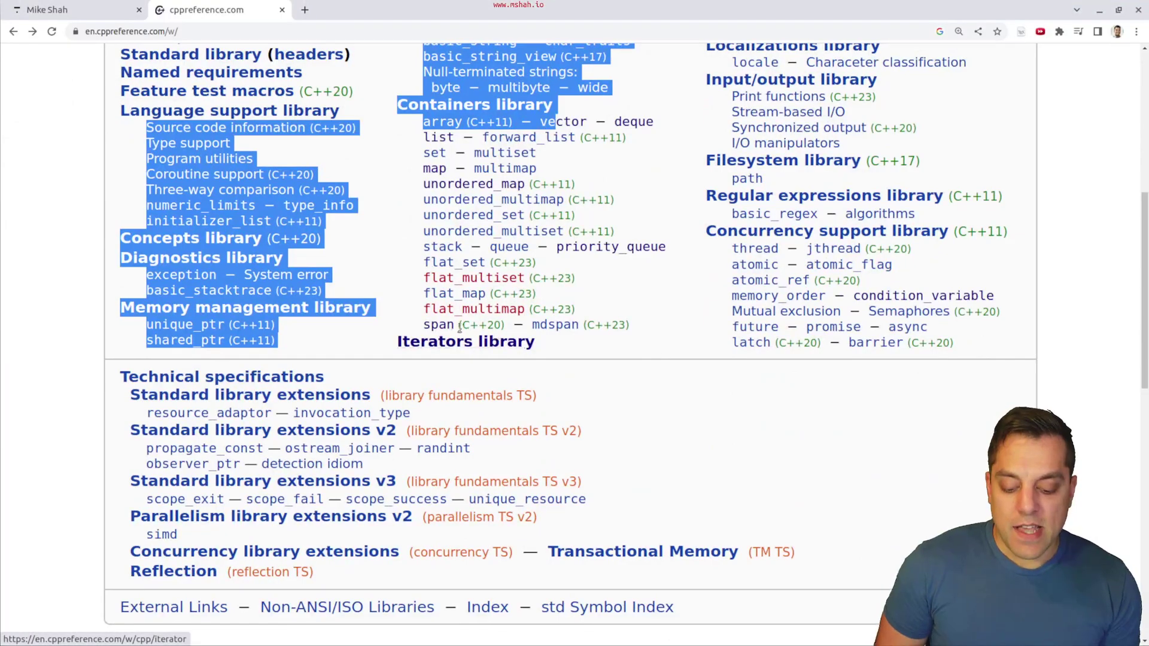
drag(409, 332, 455, 330)
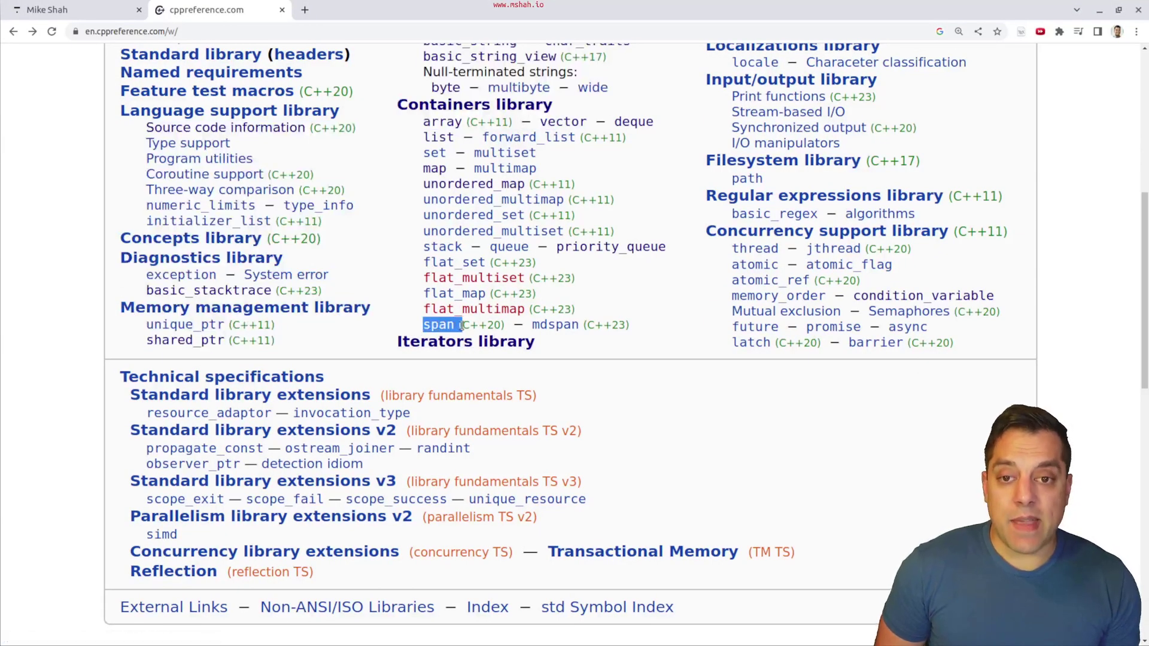
key(ctrl+plus)
key(ctrl+plus)
key(ctrl+plus)
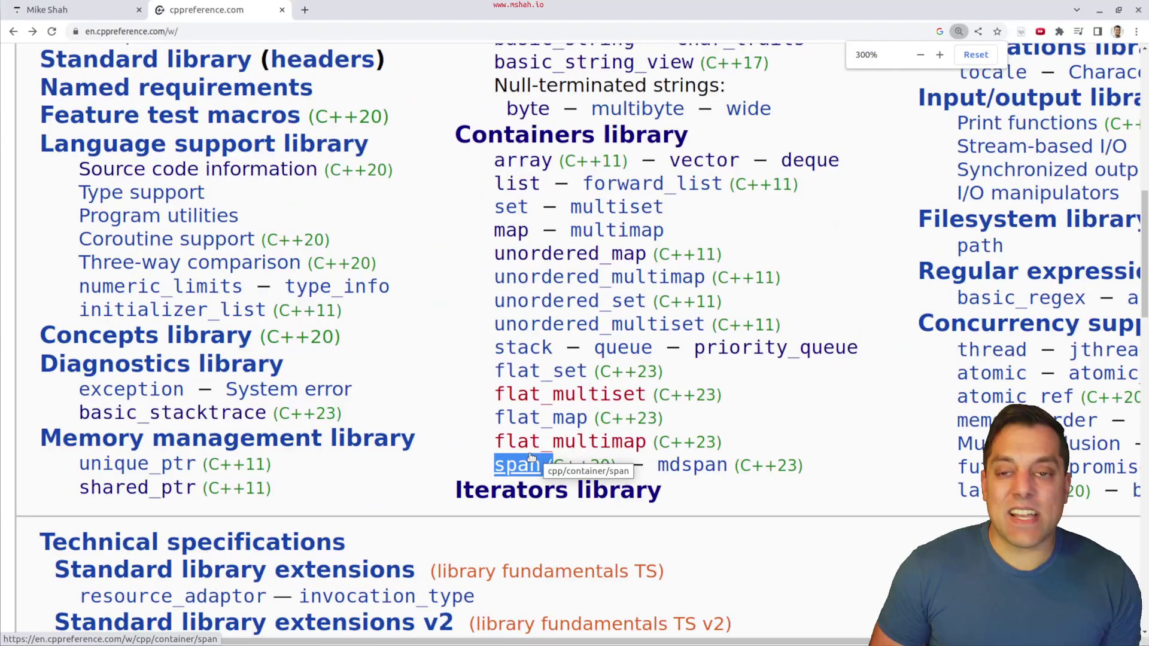
click(531, 459)
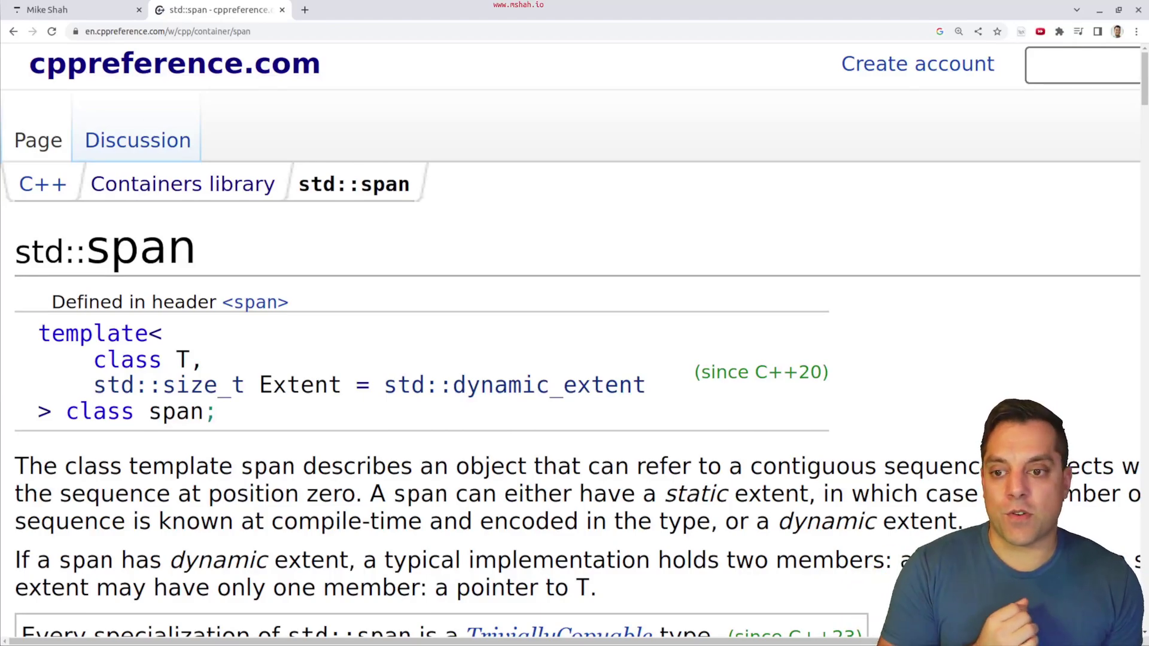
scroll(713, 327, down, 3)
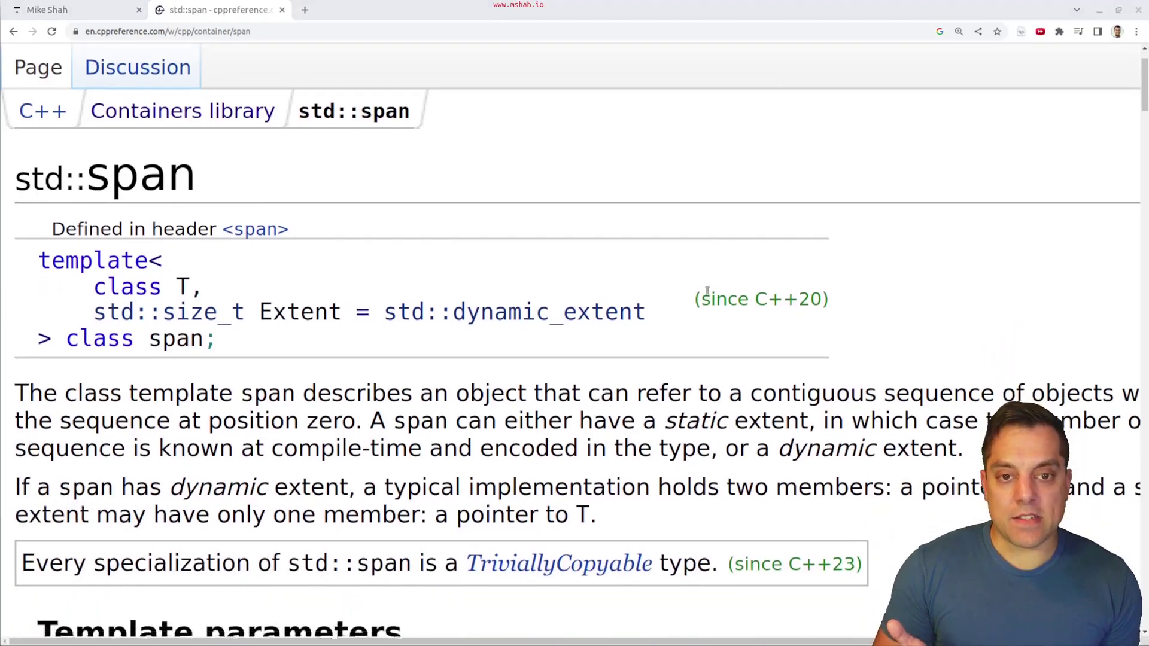
Highlight description phrases: contiguous sequence of objects, first element, Extent, pointer to T and a size
key(ctrl+minus)
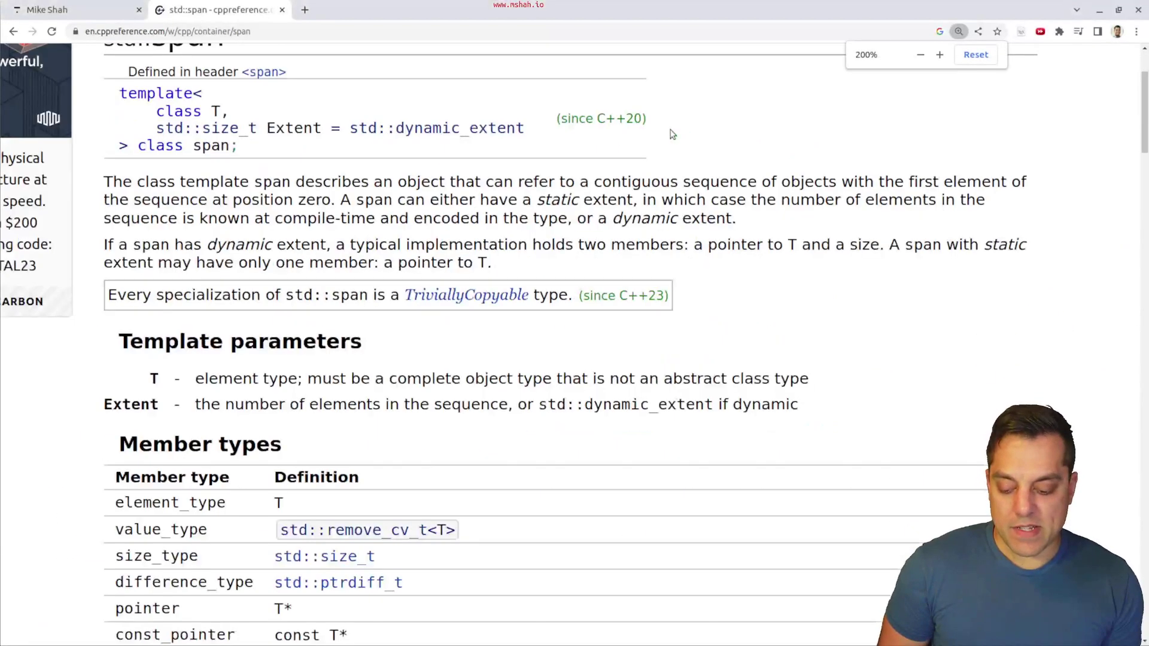
drag(266, 193, 707, 184)
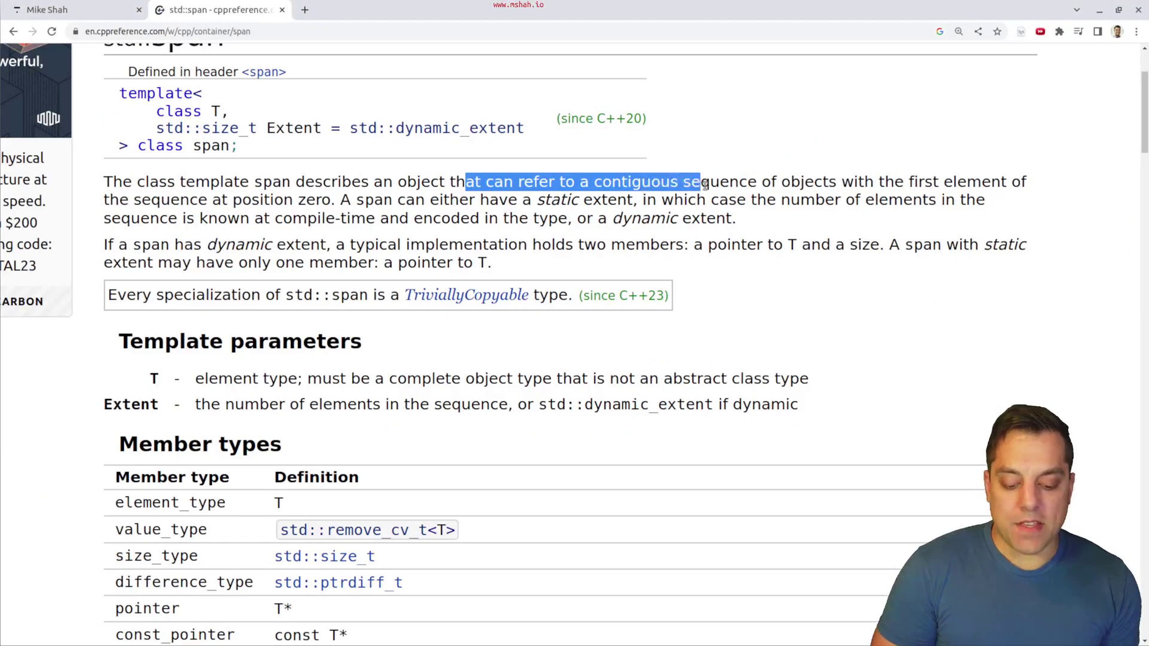
double_click(598, 183)
mouse_move(598, 183)
mouse_down()
mouse_move(770, 182)
mouse_move(613, 182)
mouse_up()
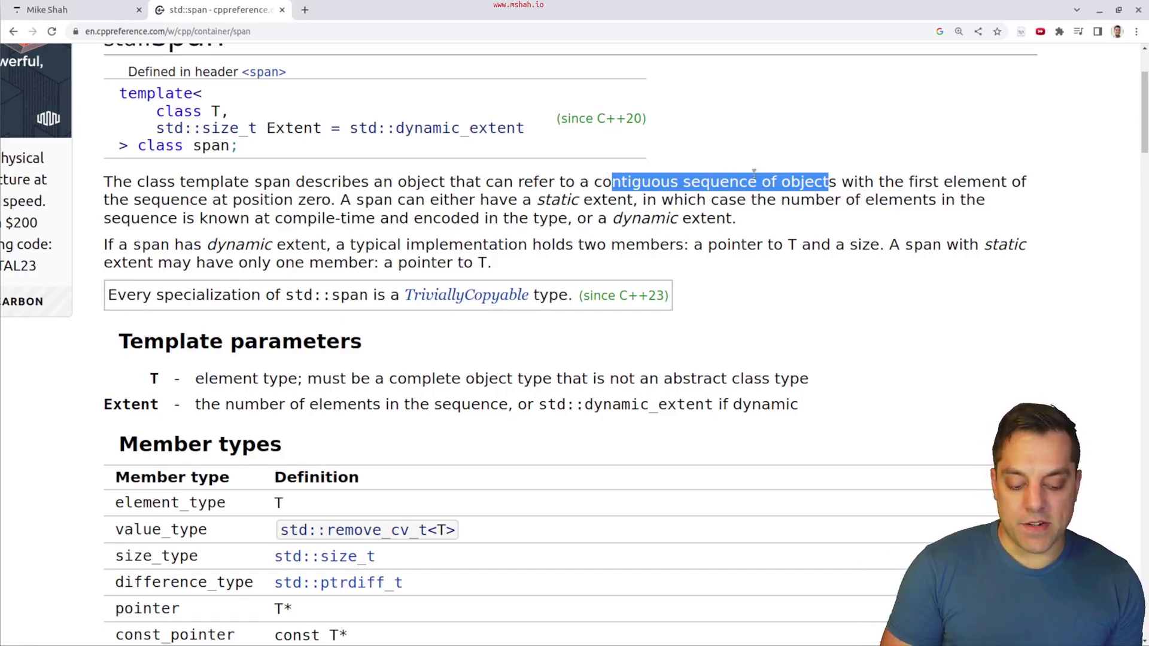
click(861, 187)
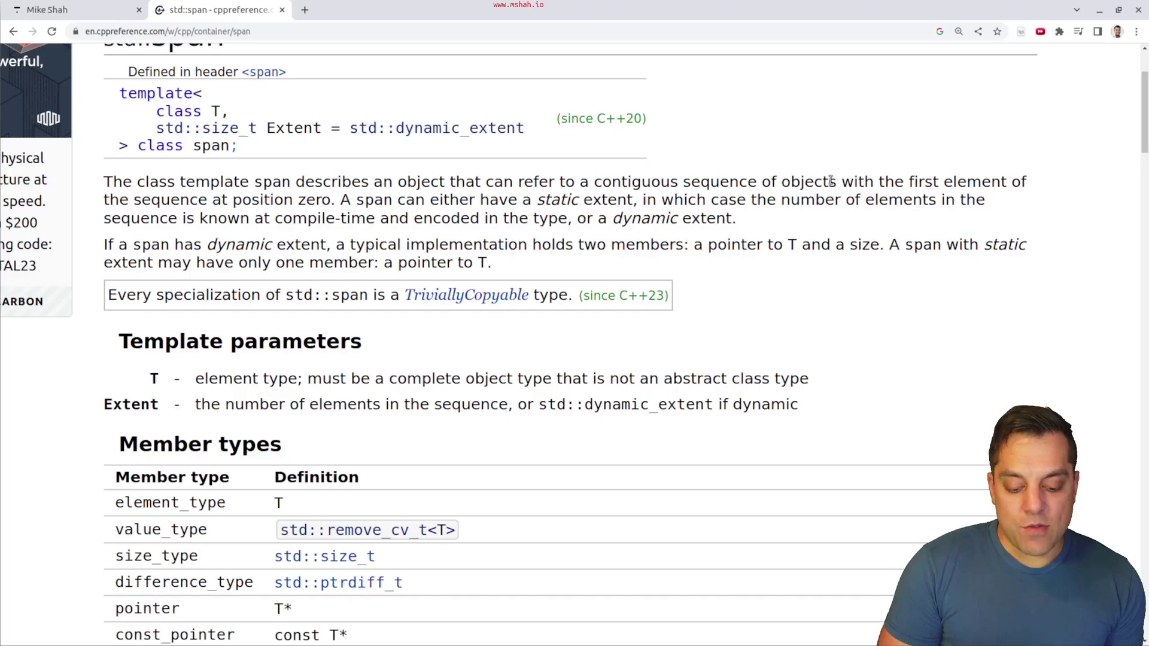
drag(828, 182, 866, 185)
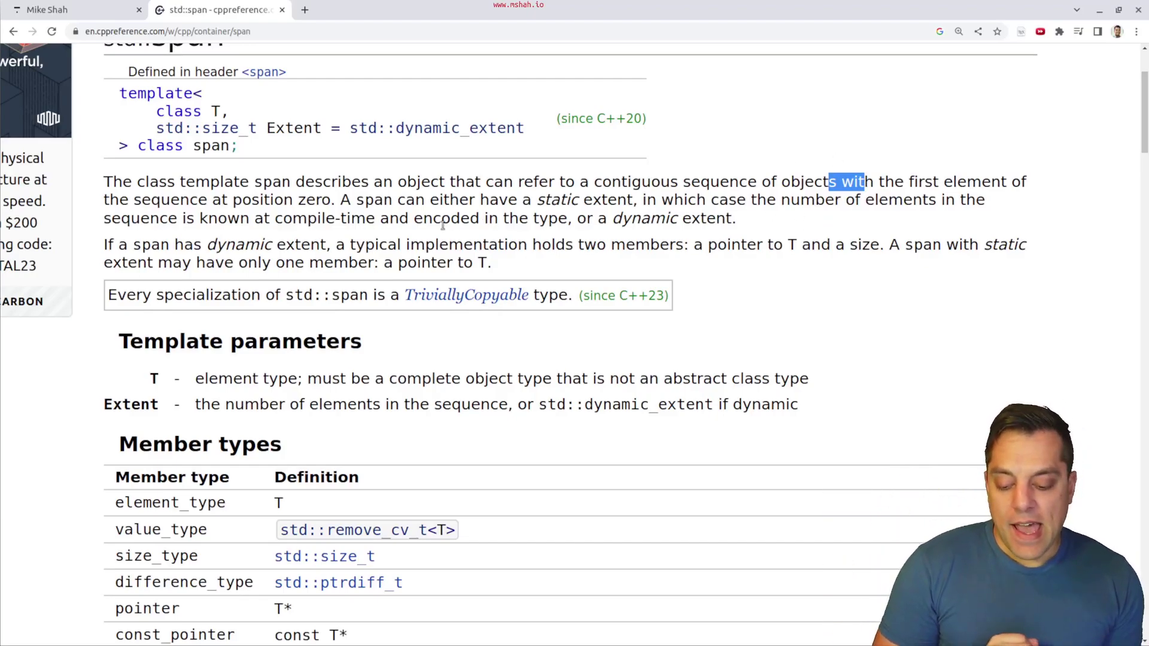
scroll(255, 166, up, 2)
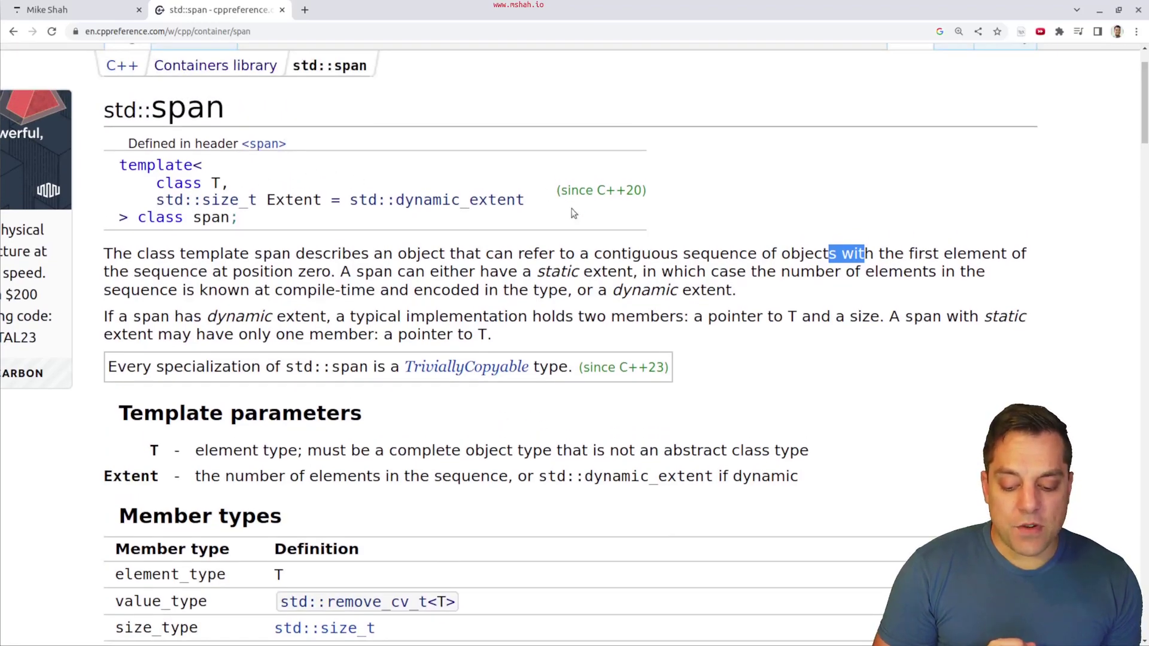
drag(526, 200, 158, 199)
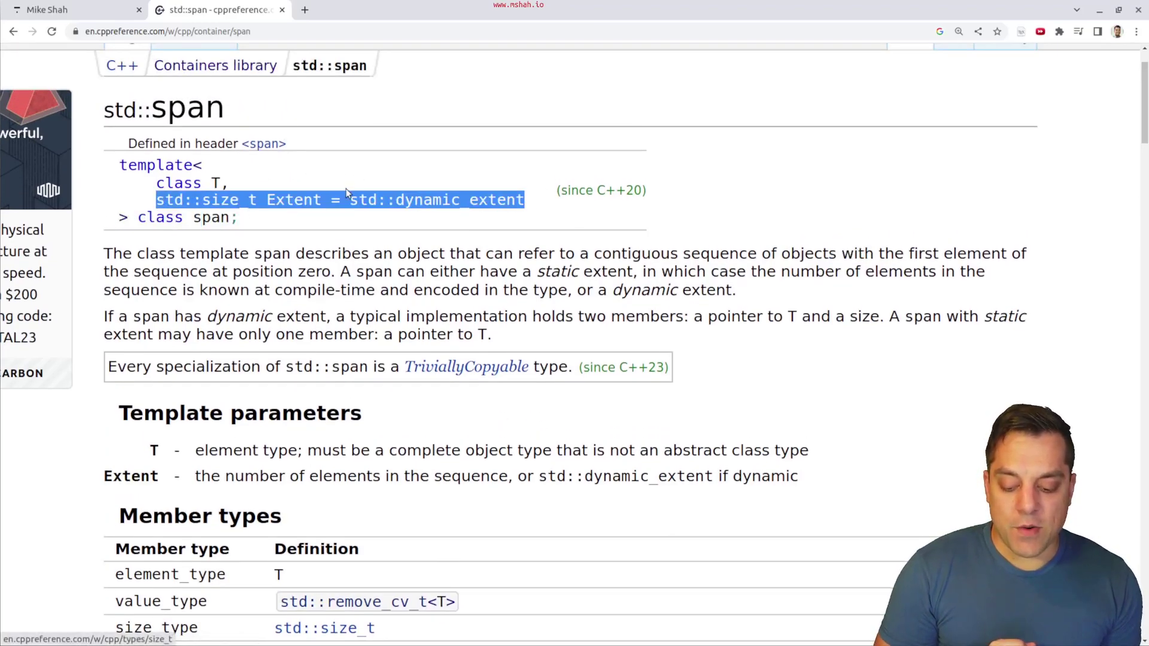
click(443, 235)
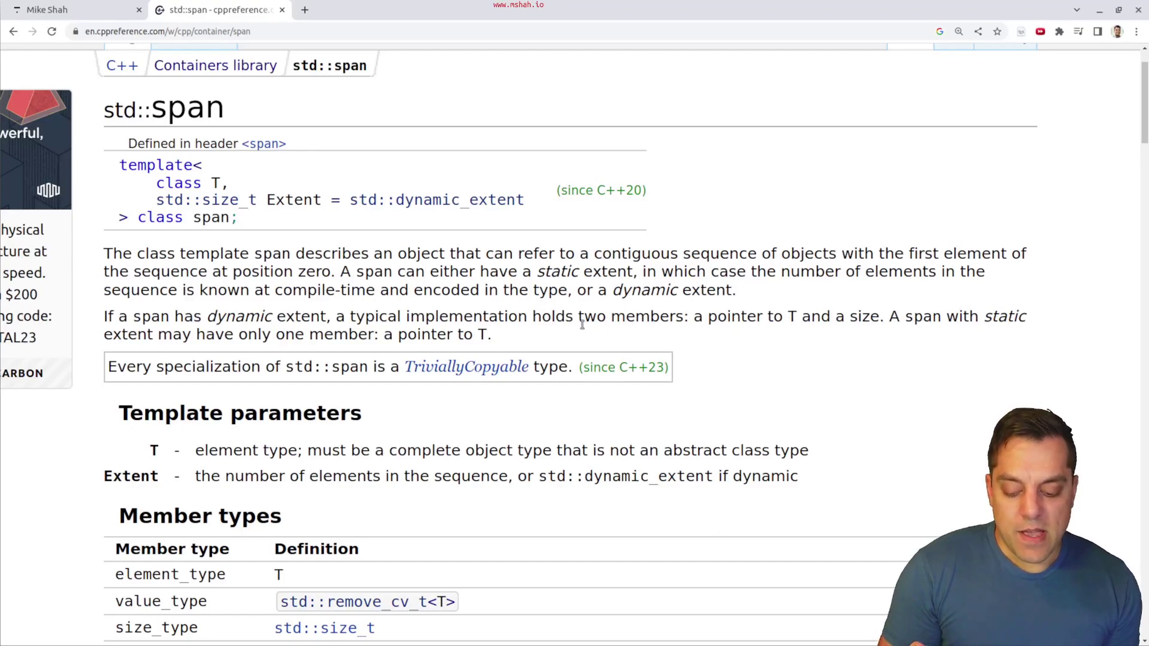
drag(695, 320, 855, 319)
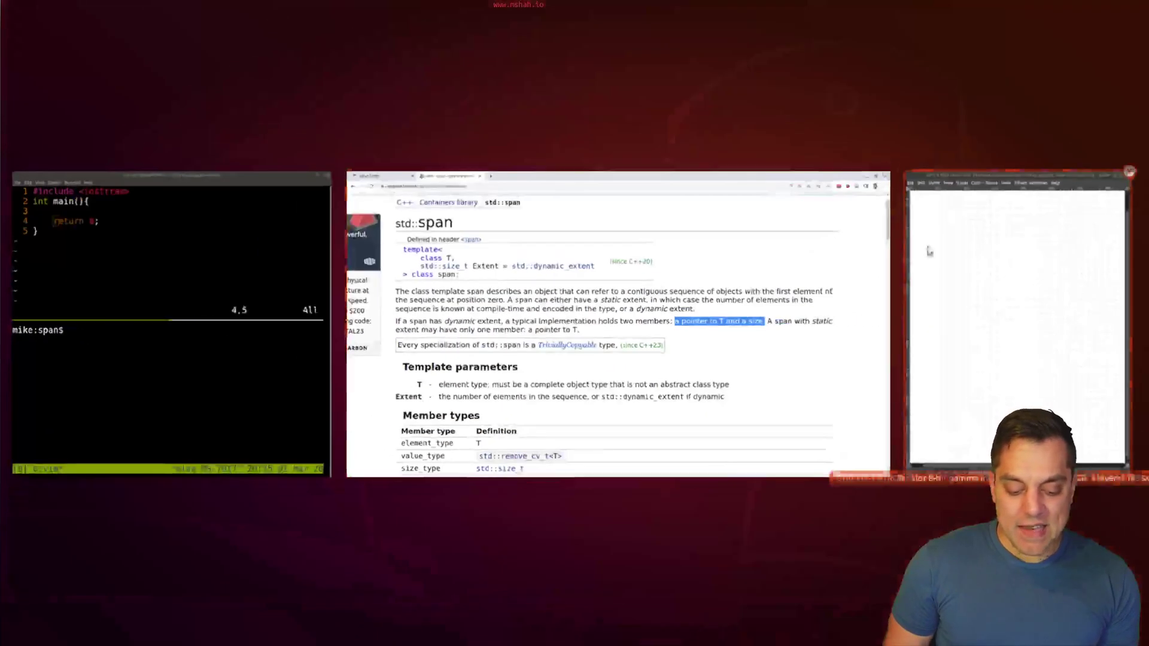
Beside the browser, sketch 'array =' as a row of boxes and Span below, undoing stray marks
key(super+Left)
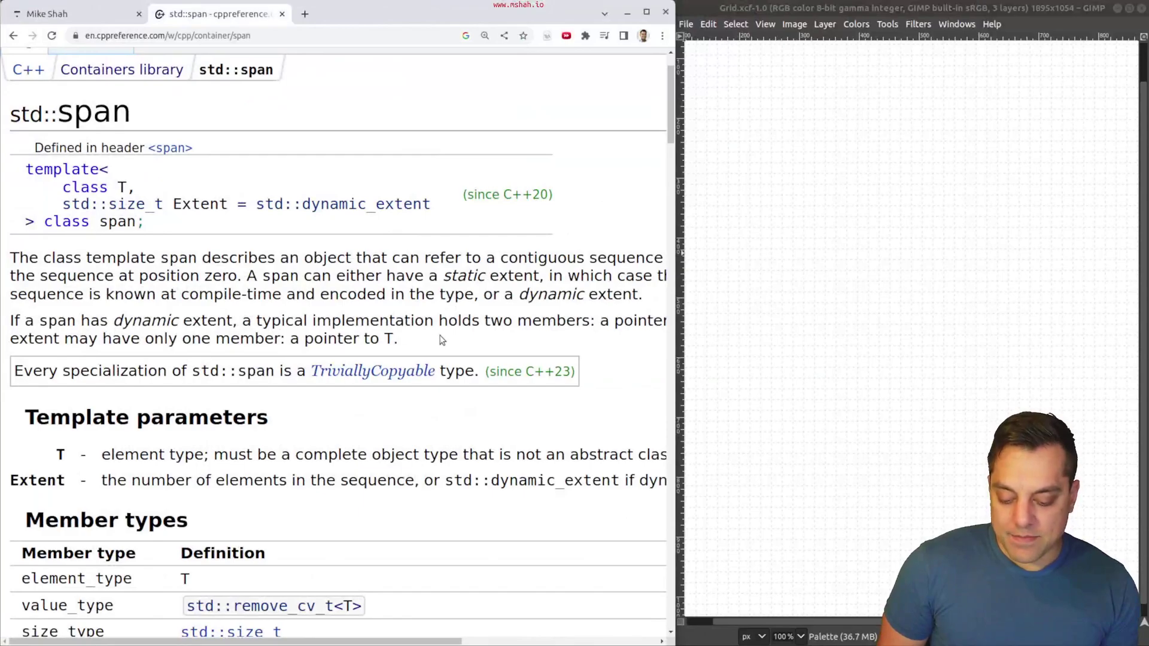
scroll(414, 449, right, 3)
scroll(418, 342, right, 3)
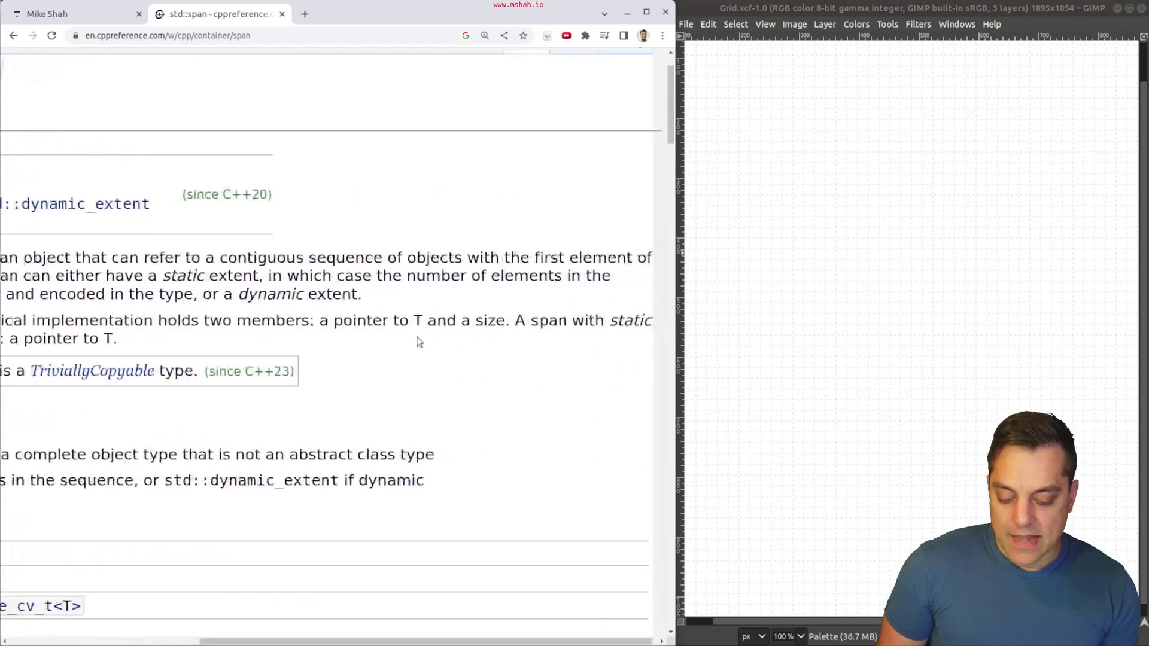
mouse_move(322, 322)
mouse_down()
mouse_move(496, 349)
mouse_move(510, 324)
mouse_up()
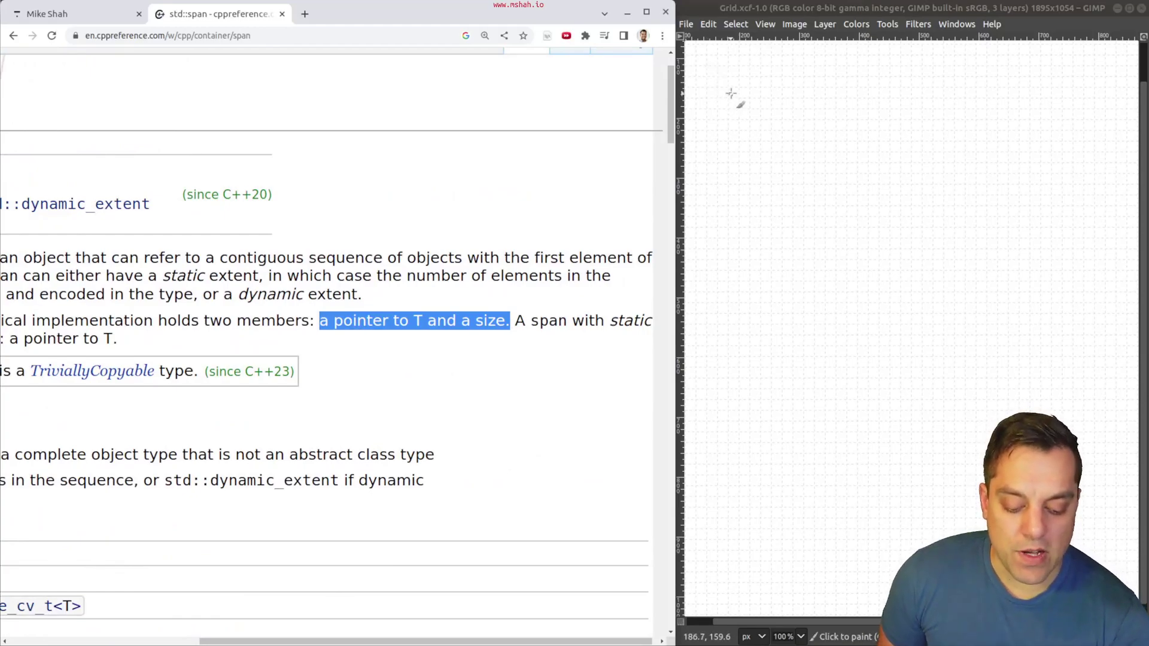
drag(732, 93, 749, 94)
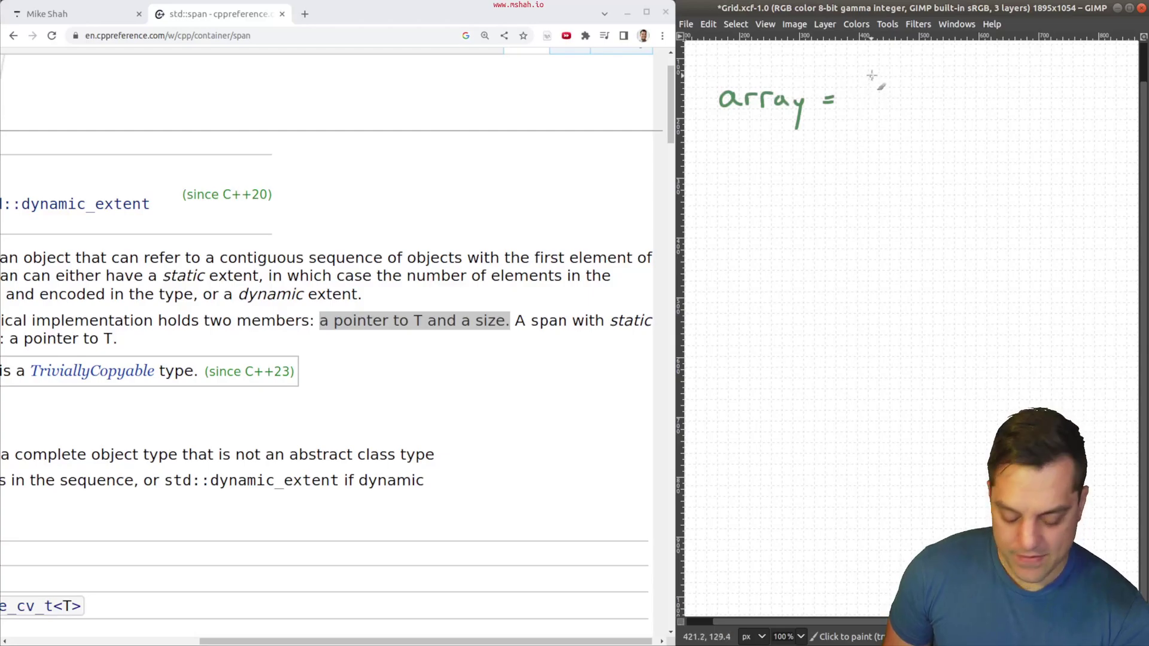
drag(861, 122, 857, 69)
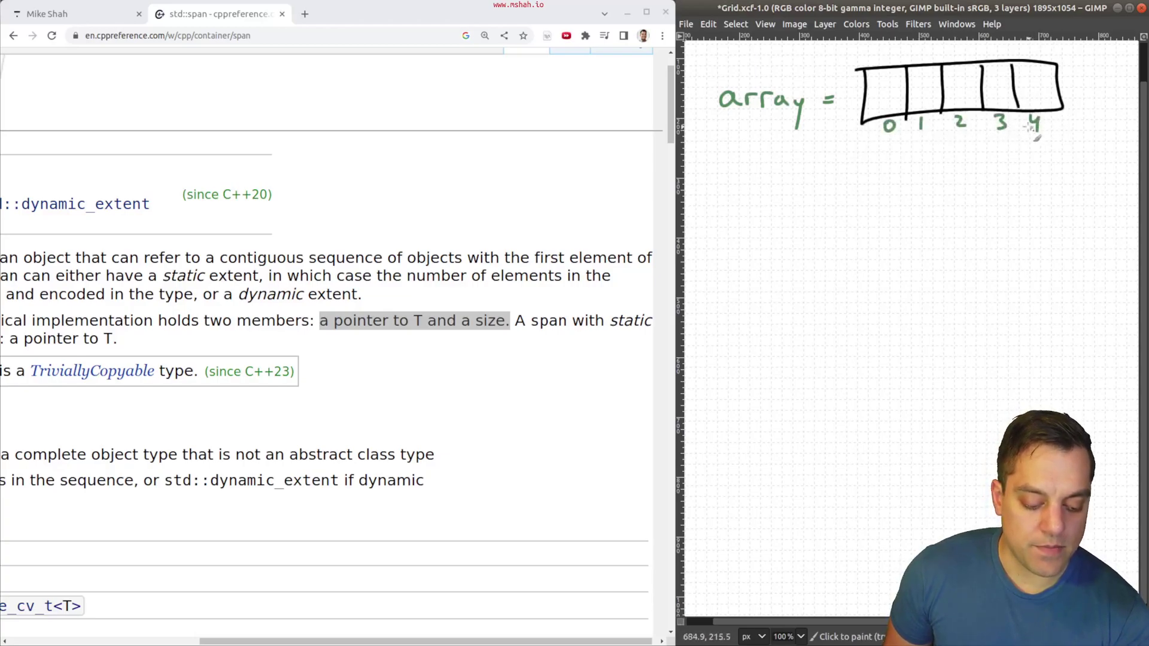
drag(748, 206, 745, 231)
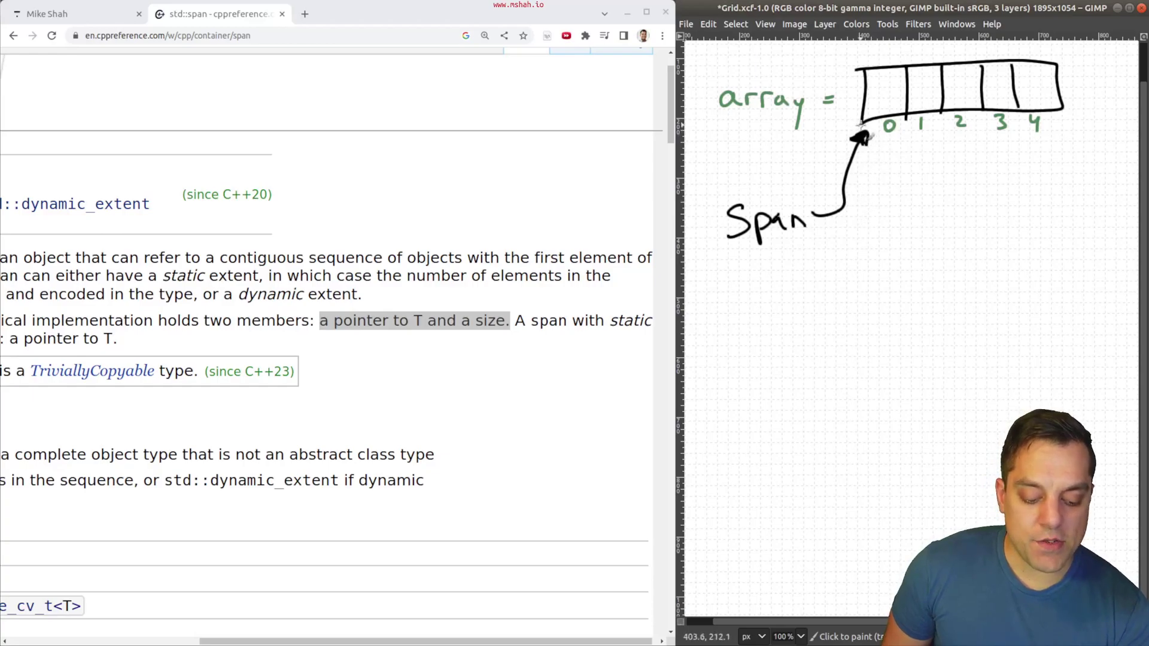
key(ctrl+z)
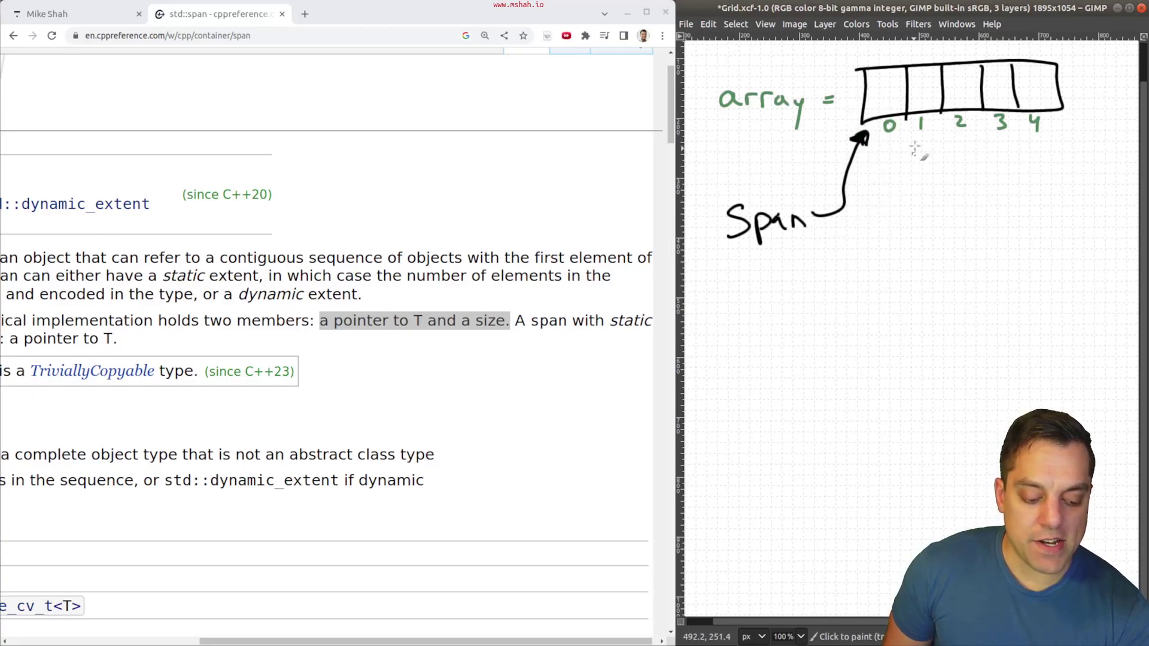
drag(858, 159, 1070, 149)
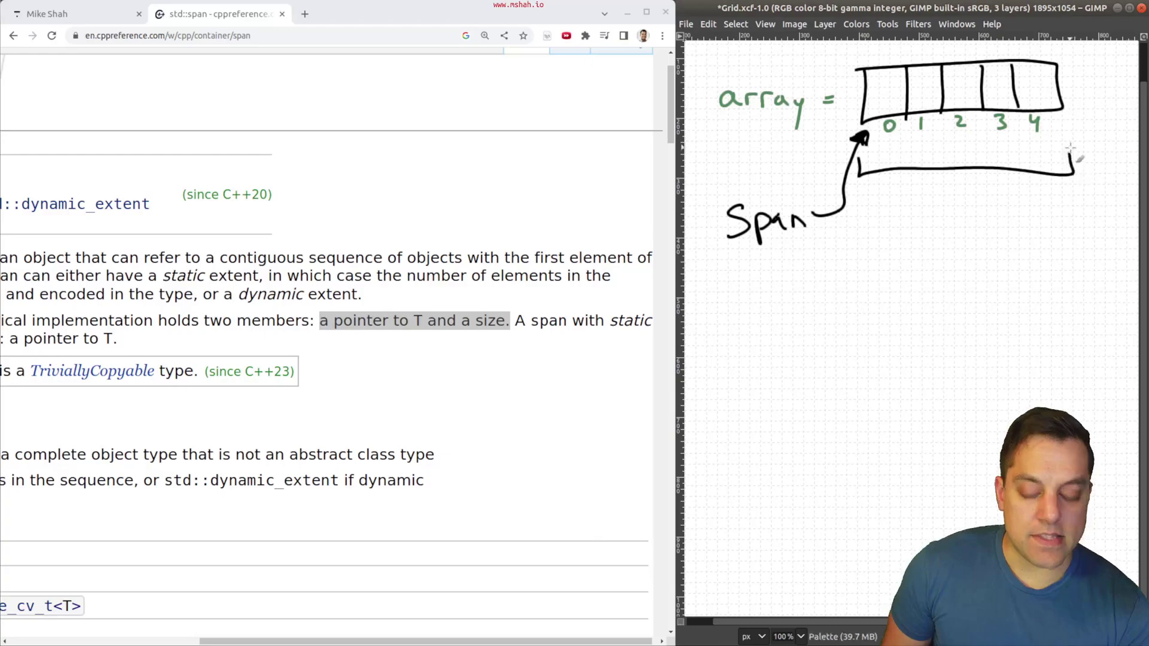
key(ctrl+z)
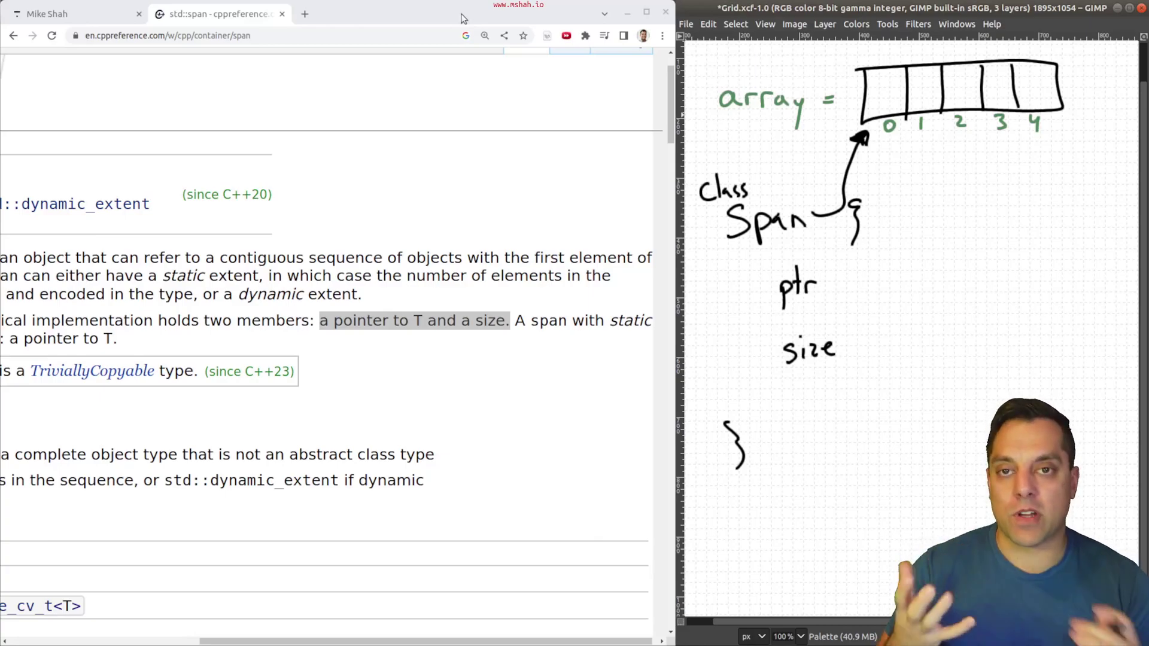
double_click(461, 19)
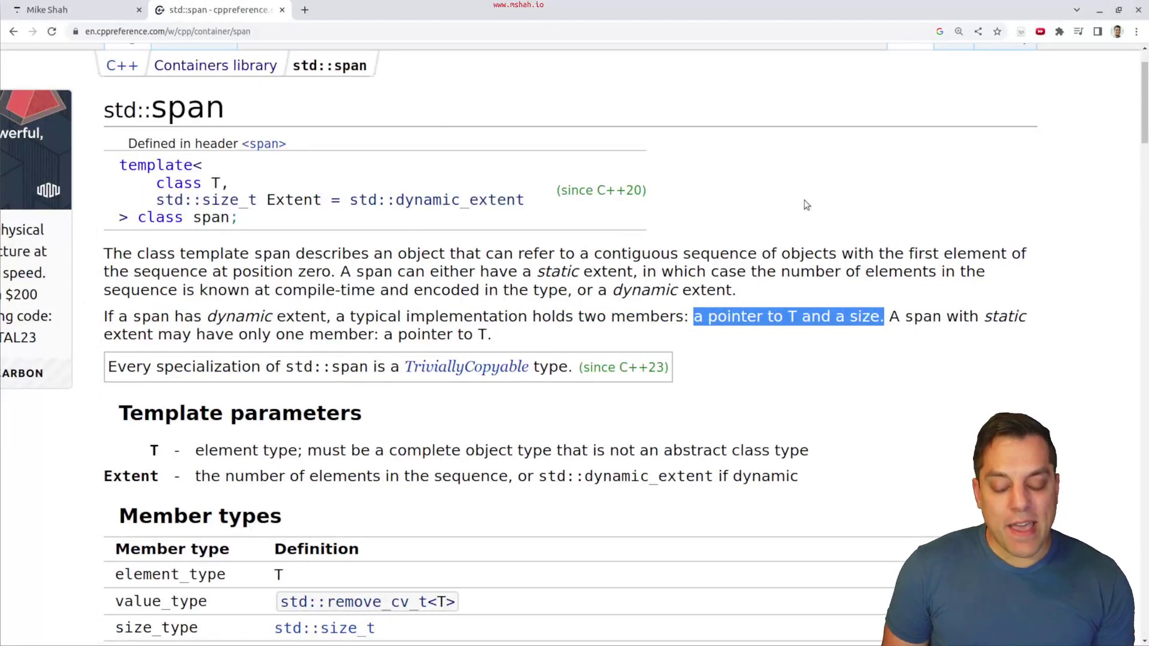
Tile the browser beside Vim and add #include <array> below the iostream include
click(805, 205)
key(super+Right)
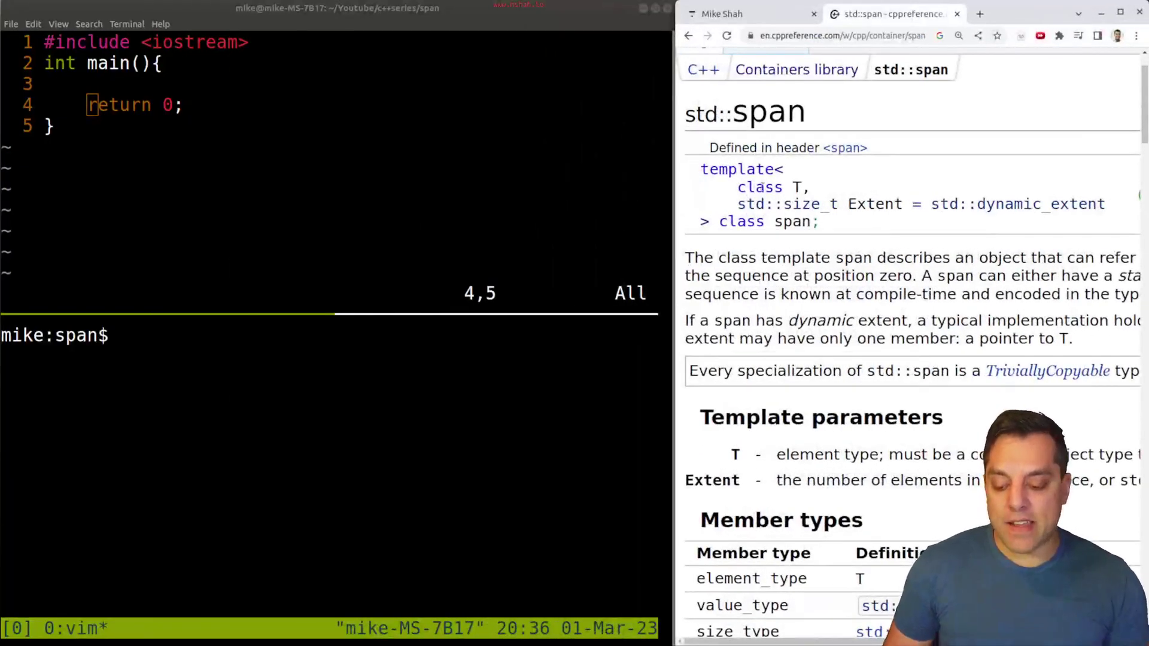
click(300, 174)
key(k)
key(k)
key(k)
key(o)
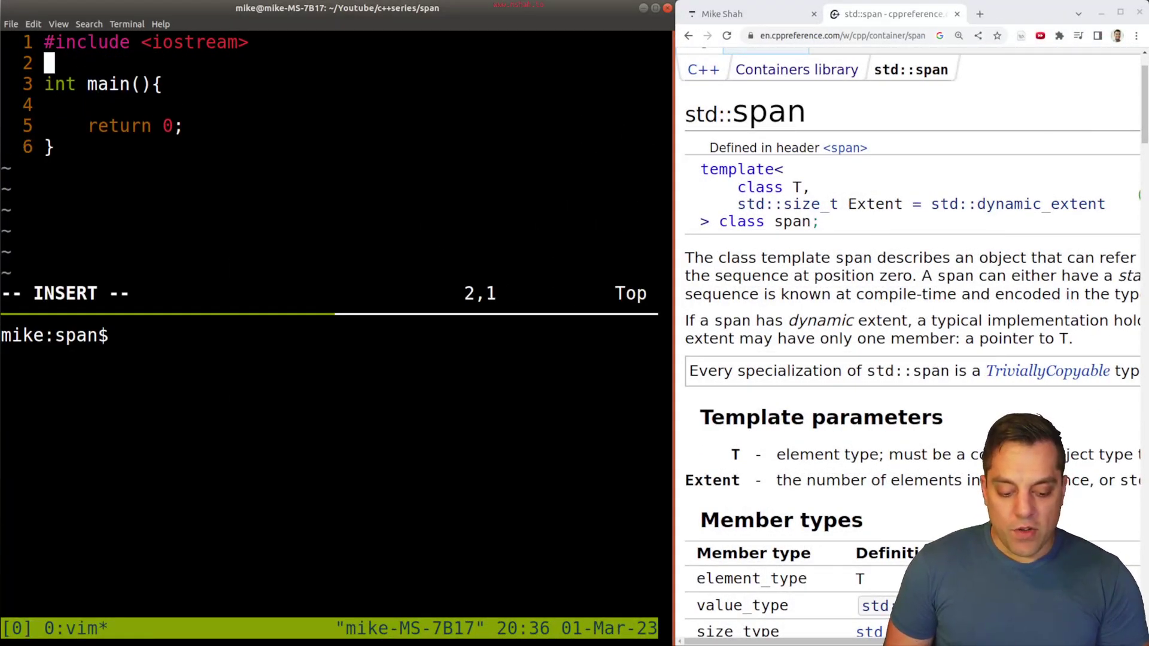
drag(881, 151, 824, 149)
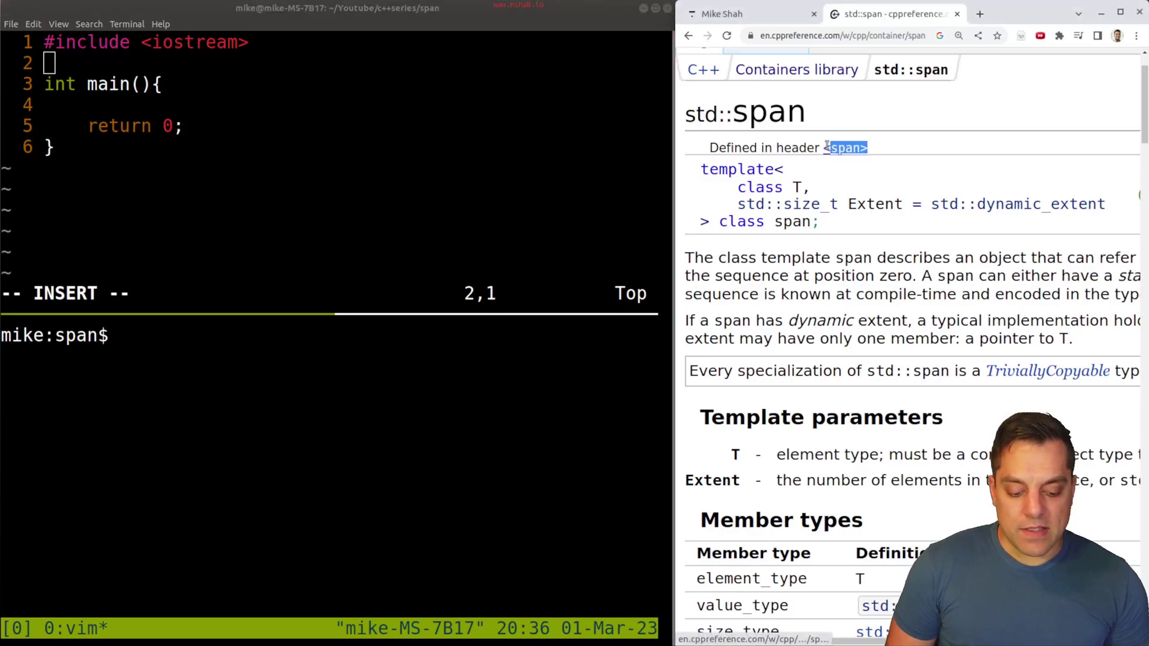
click(362, 94)
key(Return)
text(#include)
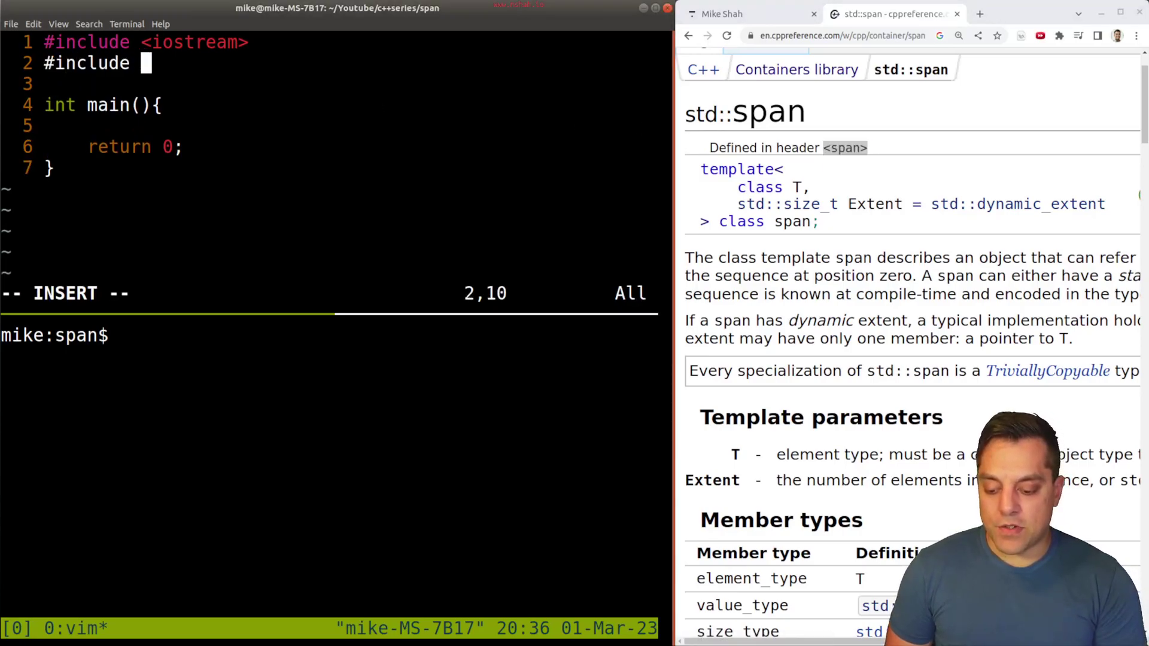
text(<span>)
key(Return)
text(#)
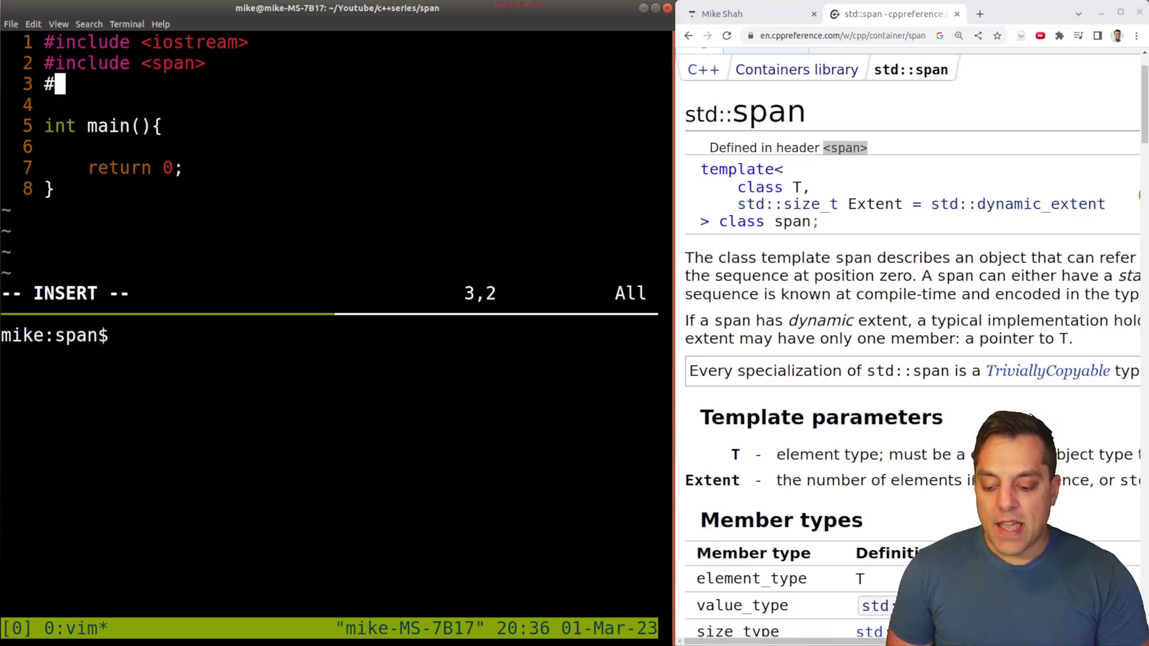
text(include <array)
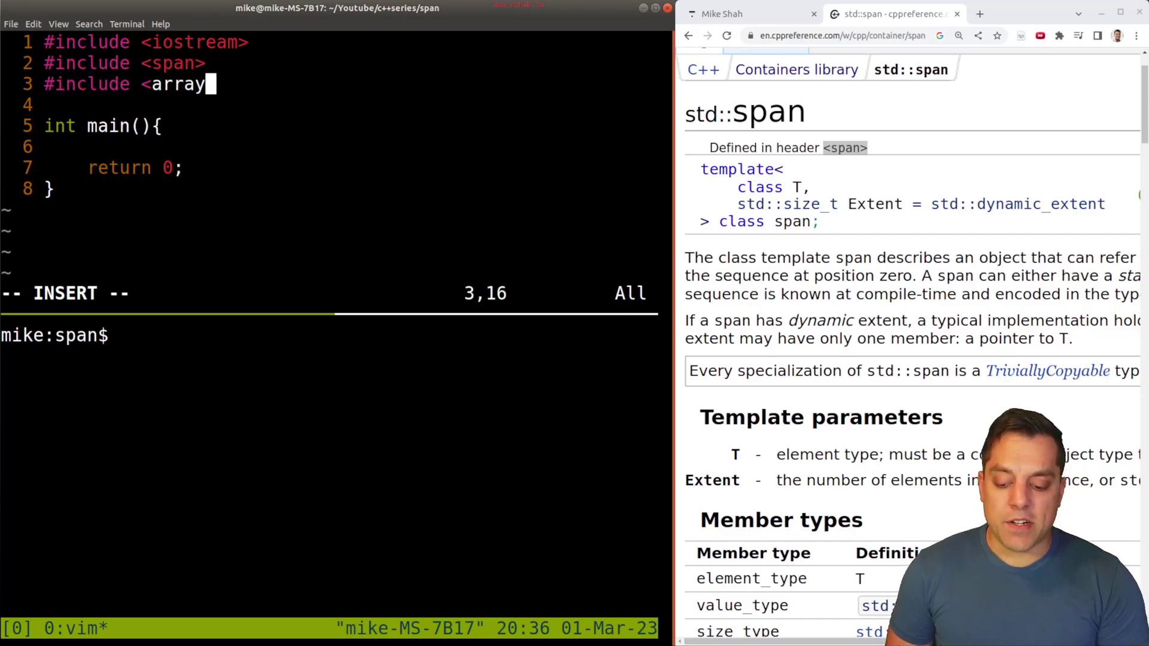
text(>)
Declare the four-int std::array arr inside main and save main.cpp
key(Down)
key(Down)
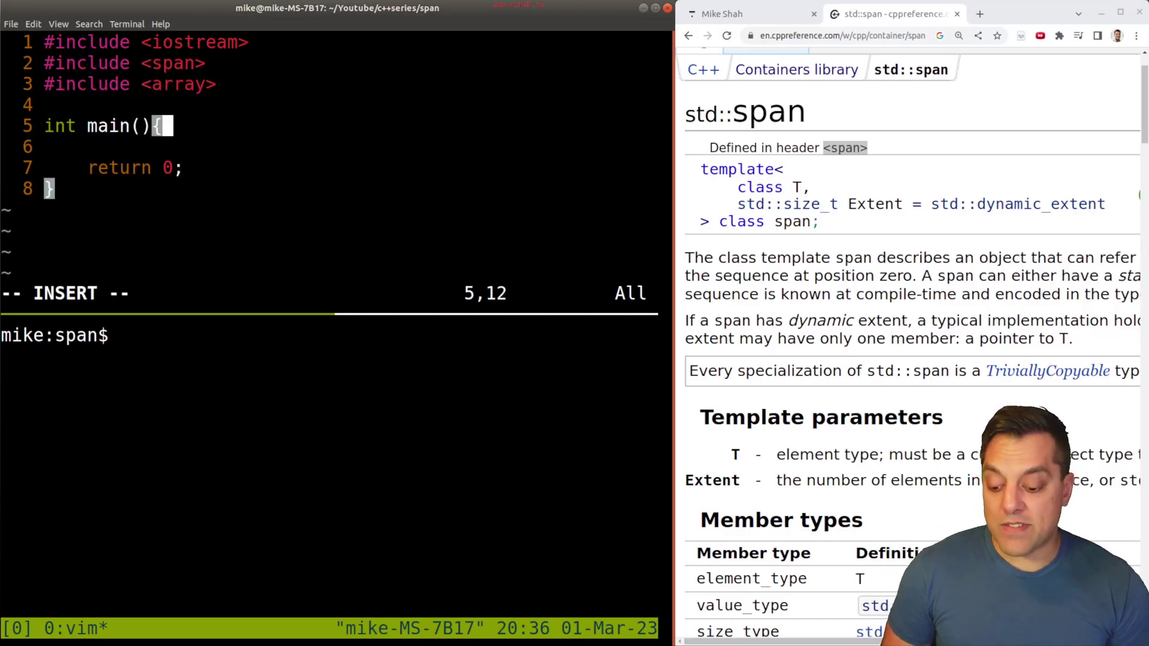
key(Down)
key(Return)
key(Return)
key(Up)
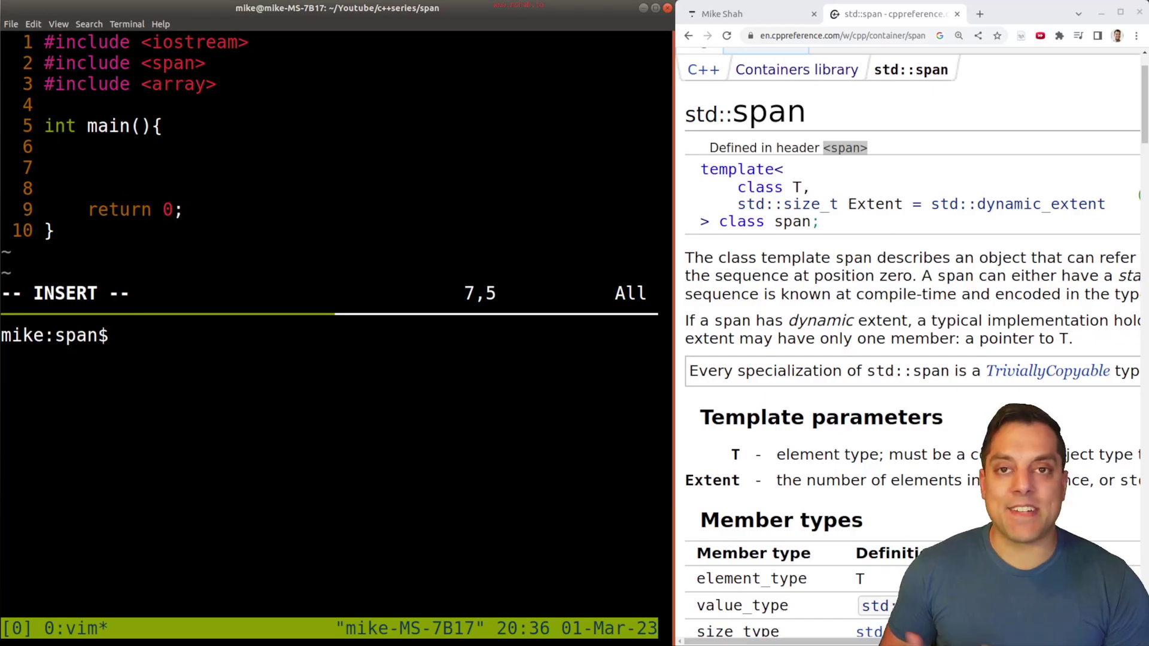
text(std:)
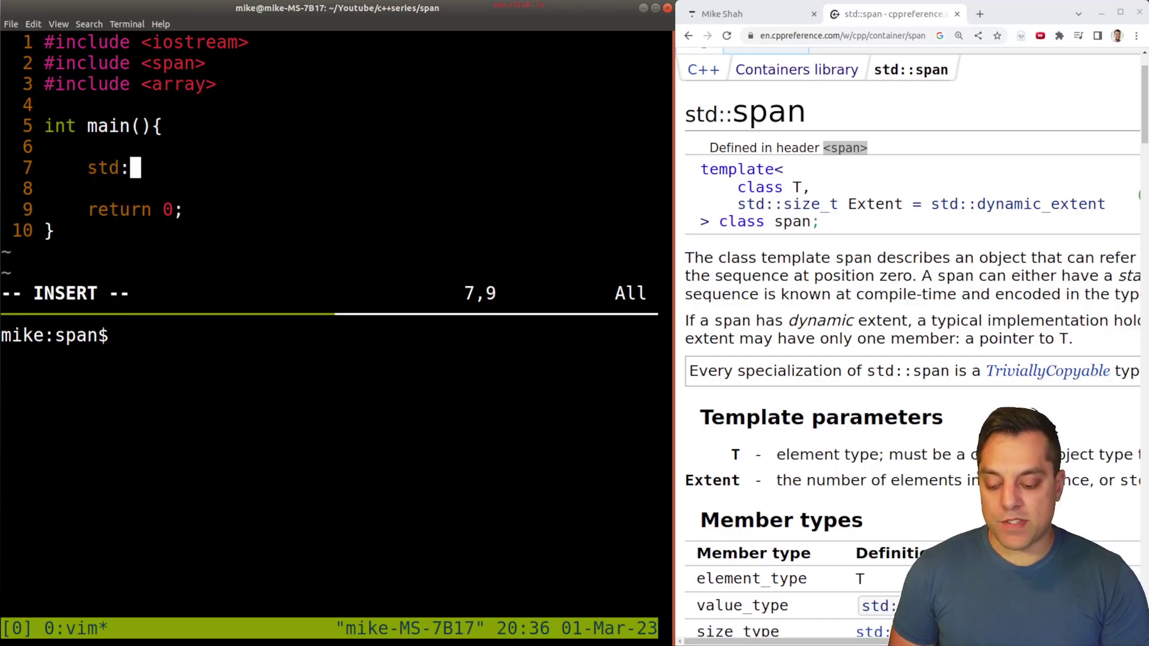
text(:)
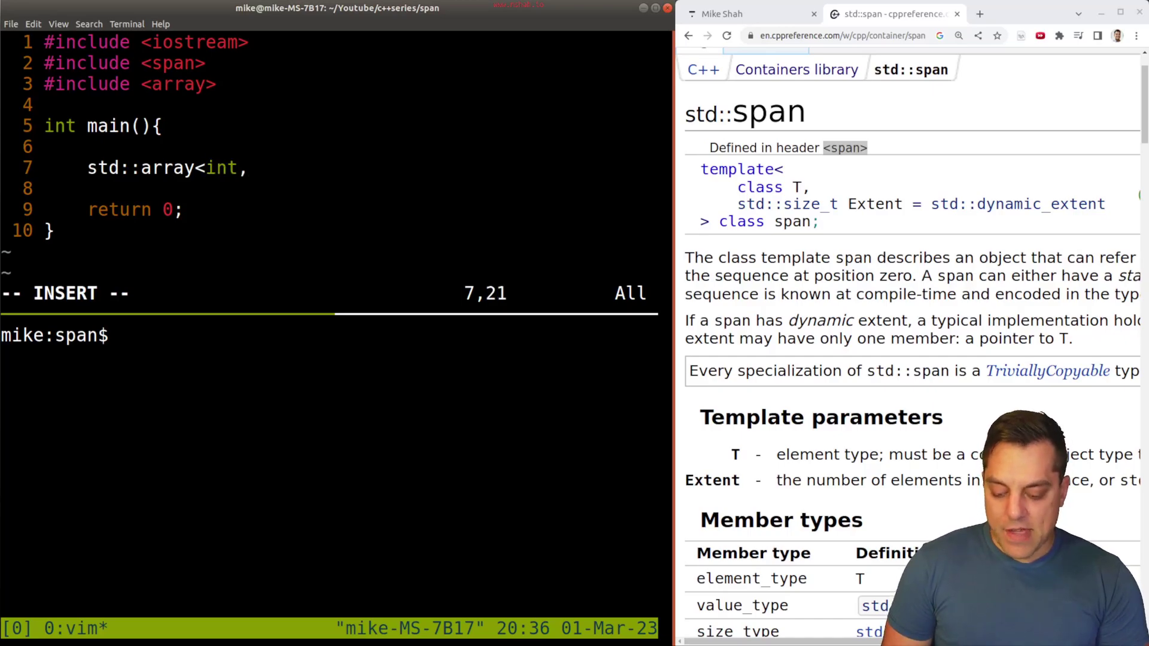
text(arr )
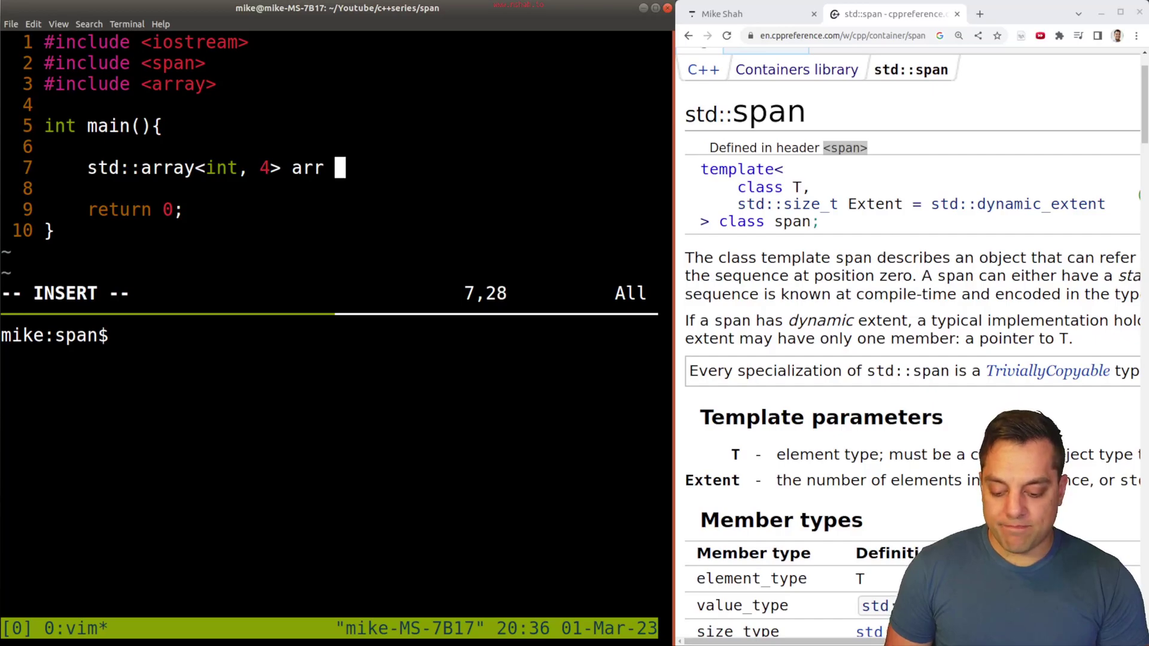
text(= {1,2,3,4)
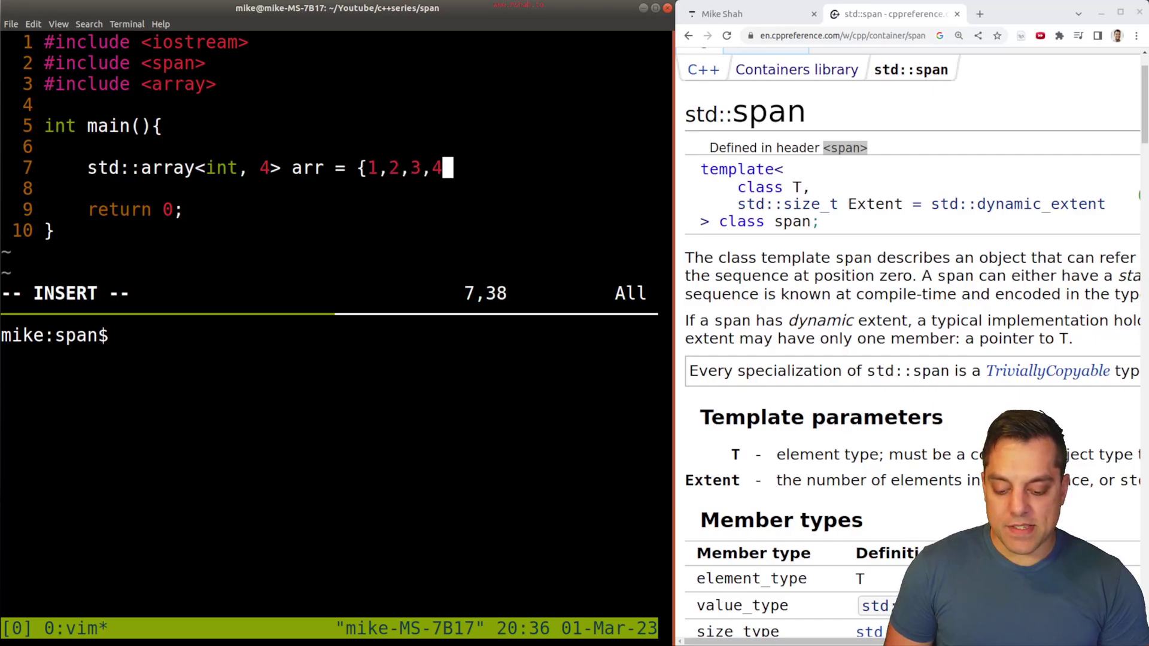
text(};)
key(Escape)
text(:w)
key(Return)
Add a PrintArray function above main that takes the std::array as its parameter
key(k)
key(k)
key(k)
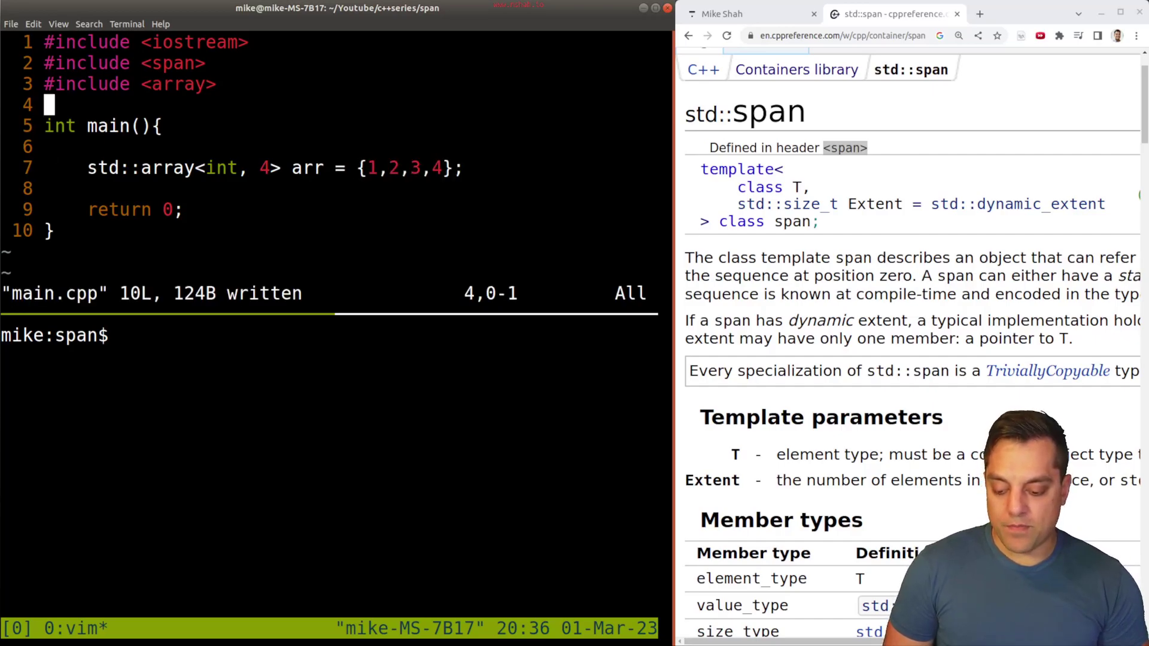
key(o)
key(Return)
key(Up)
text(voi)
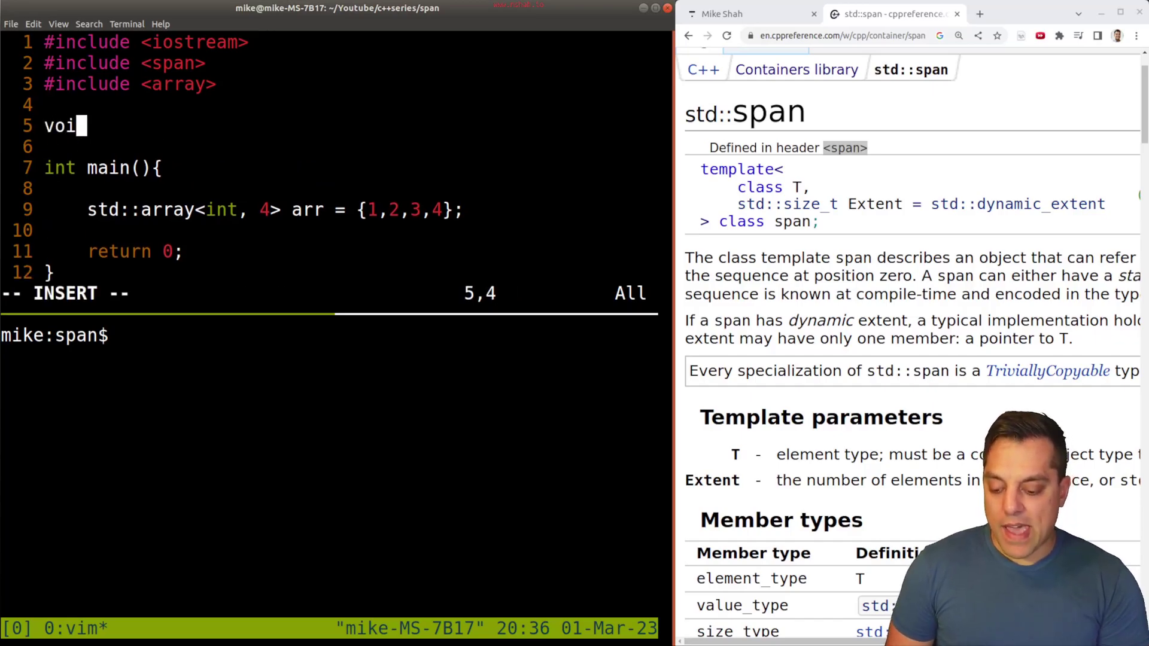
text(d PrintArray()
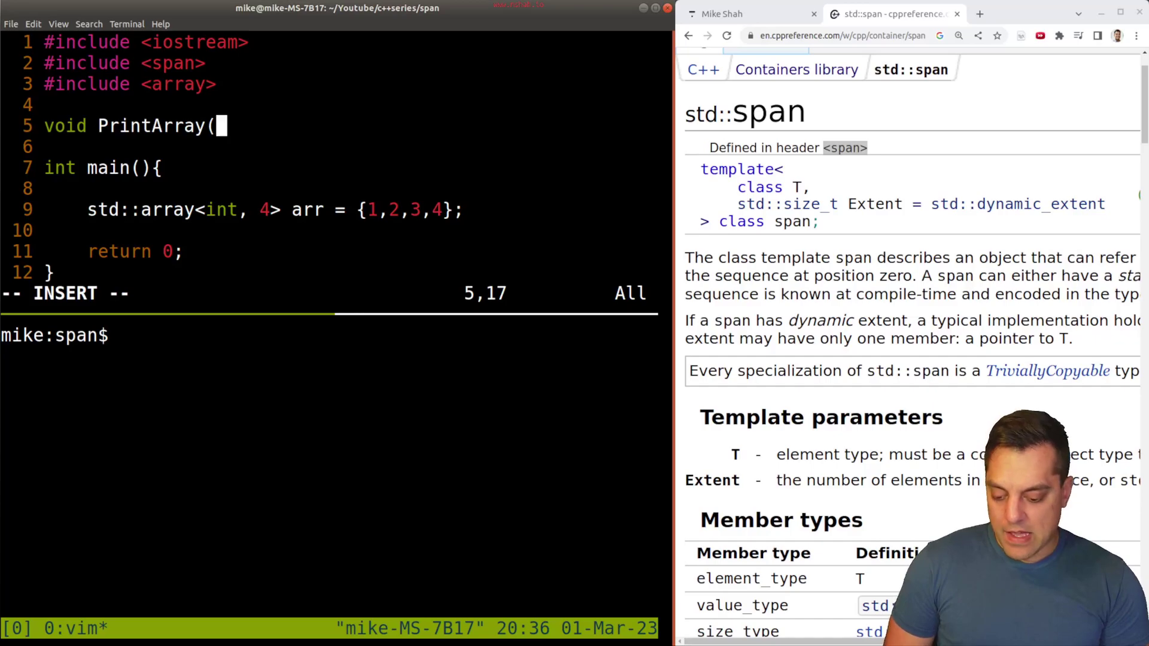
text(){)
key(Return)
key(Return)
text(})
key(Up)
key(Up)
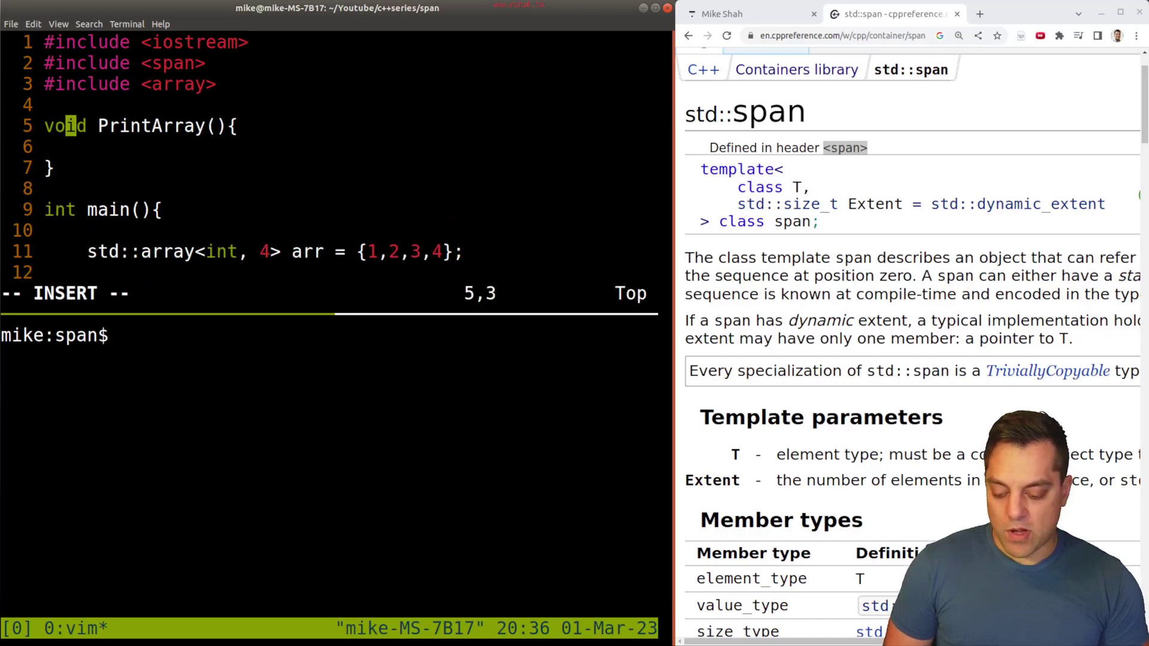
key(Right)
key(Right)
key(Right)
text(td::ar)
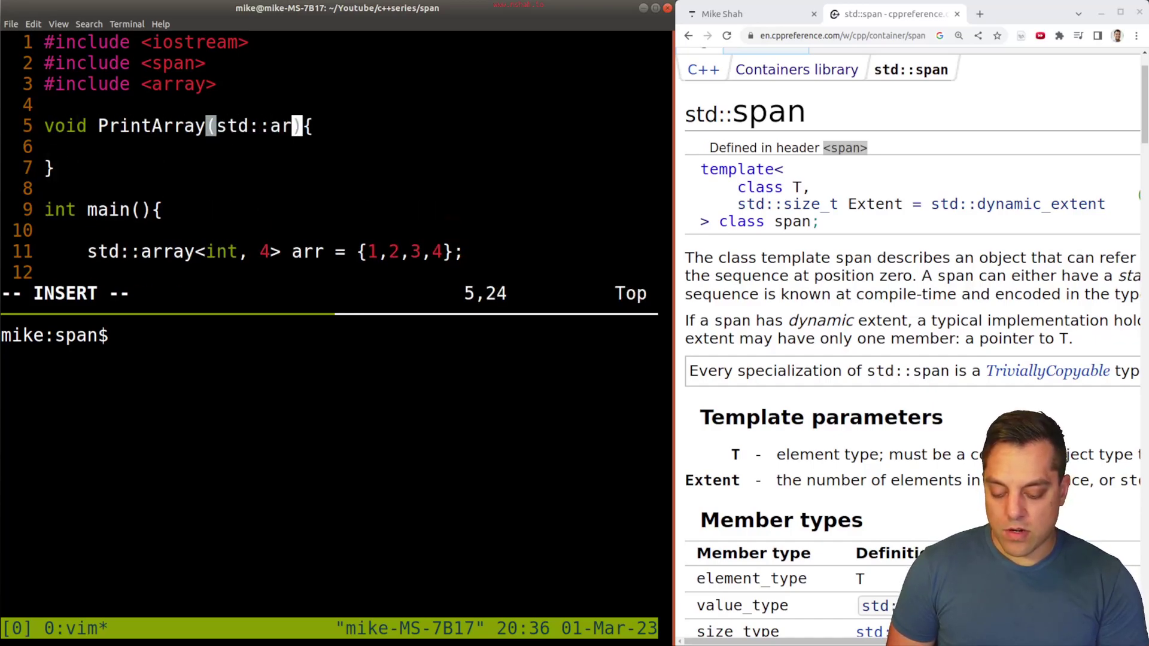
text(ray<int,4> )
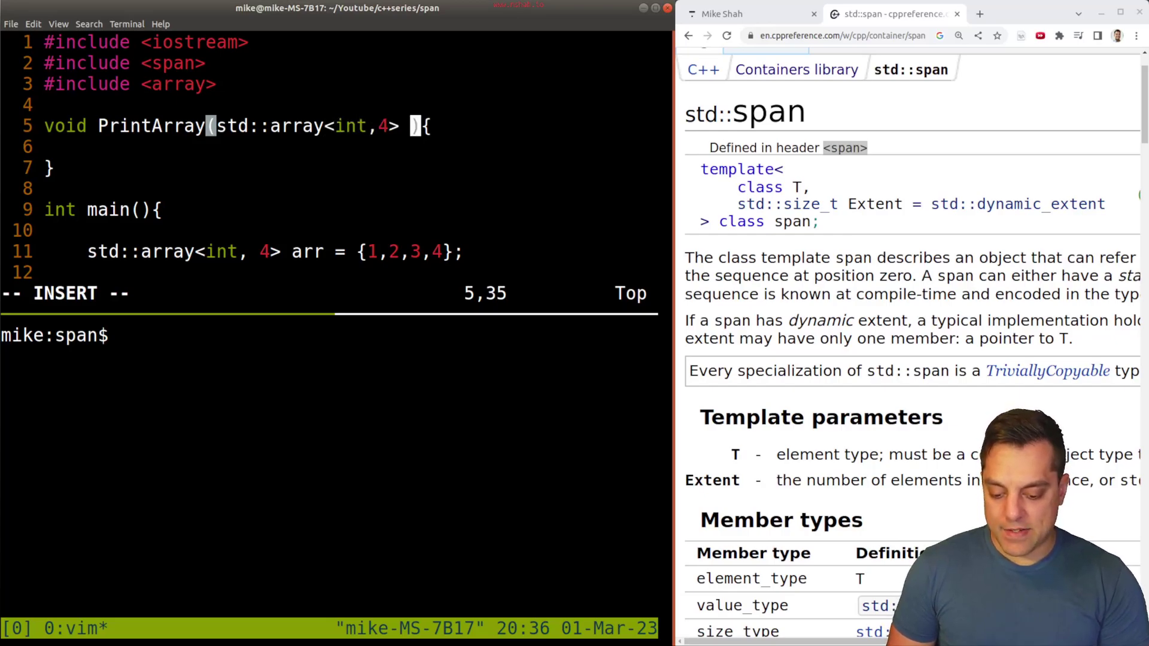
text(param)
Write a range-for loop over the array in PrintArray, fixing the loop variable typo
key(Down)
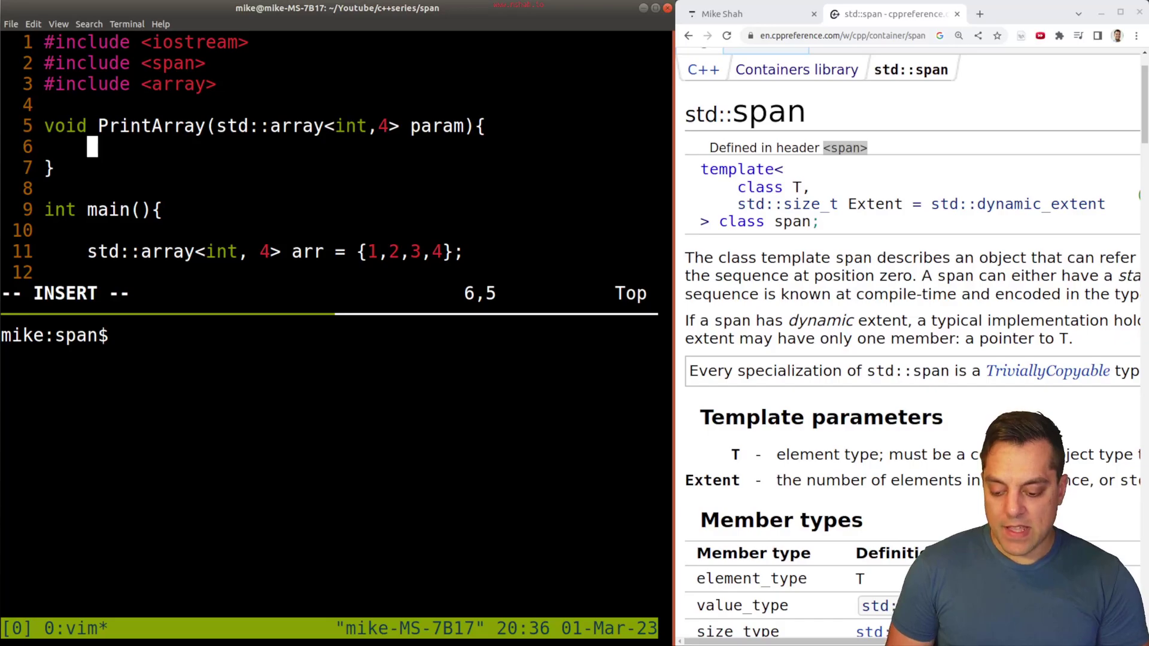
text(for()
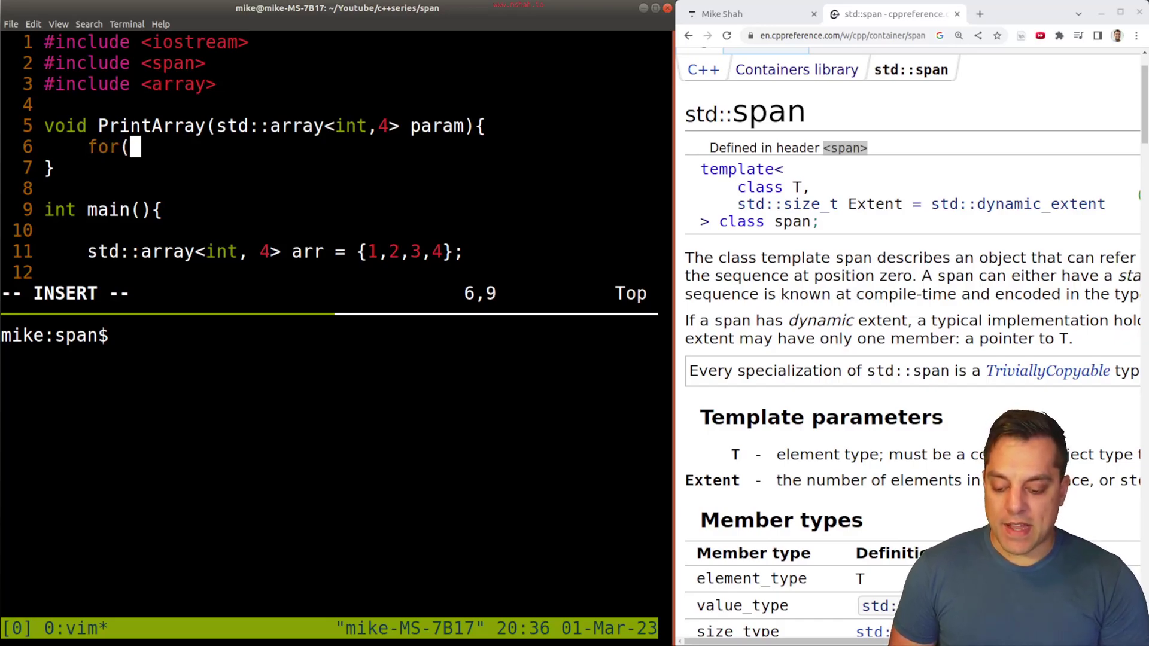
text(auto)
key(BackSpace)
text(elem)
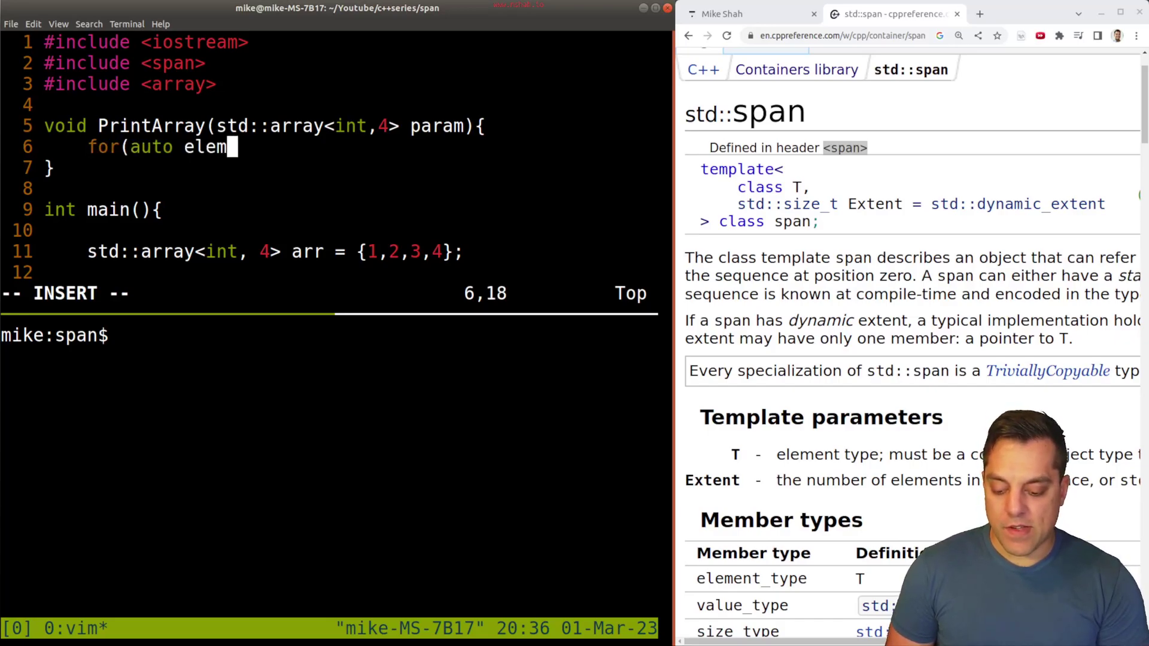
text(&)
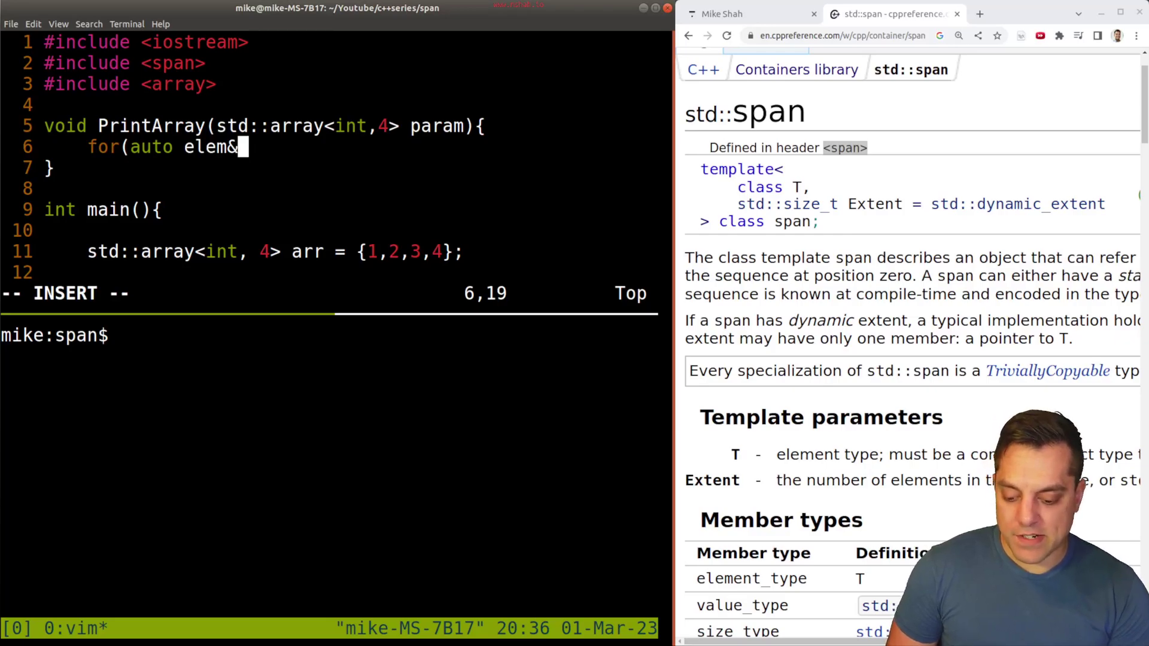
text(: )
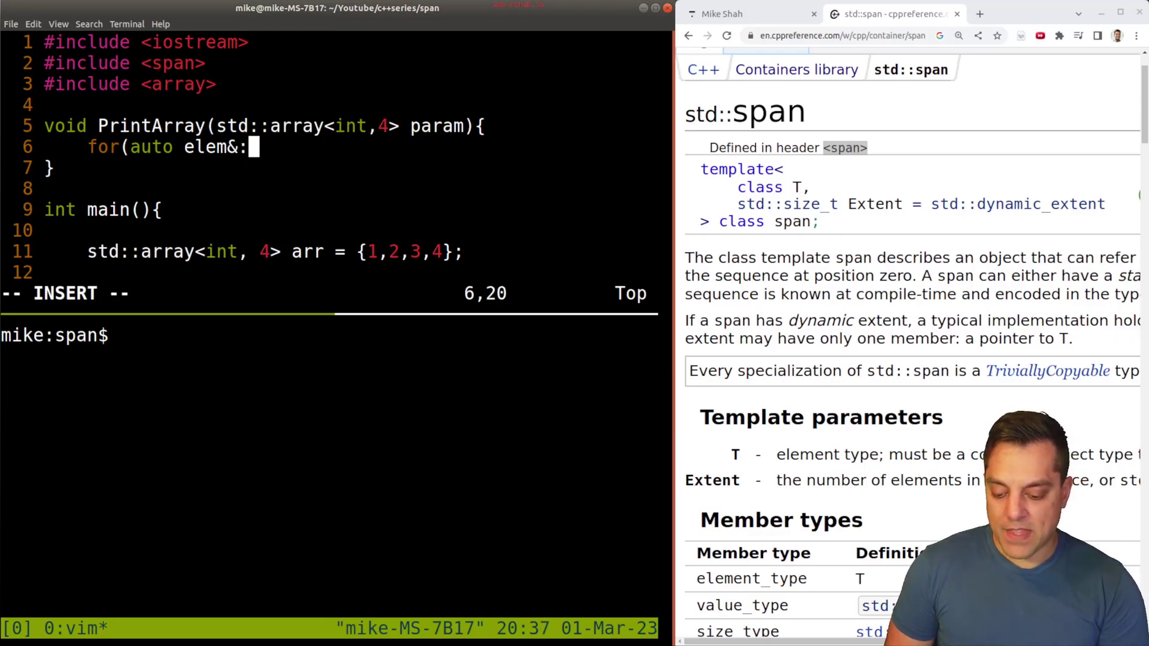
text(param)
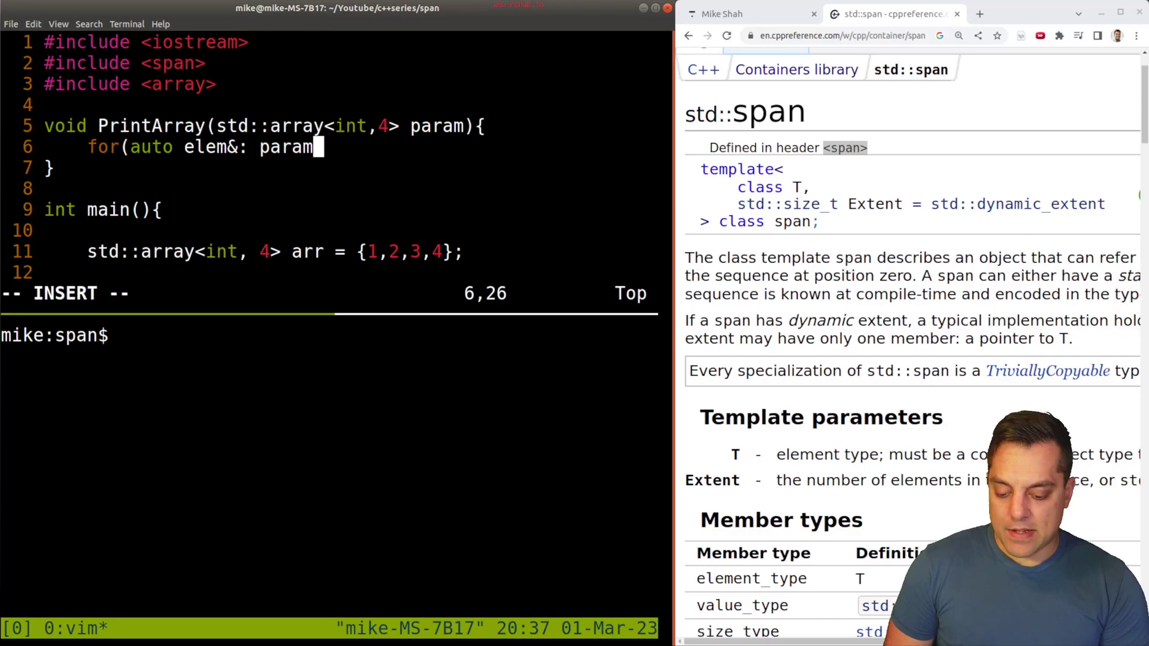
text(){)
key(Return)
key(Down)
key(Up)
key(Tab)
text(s)
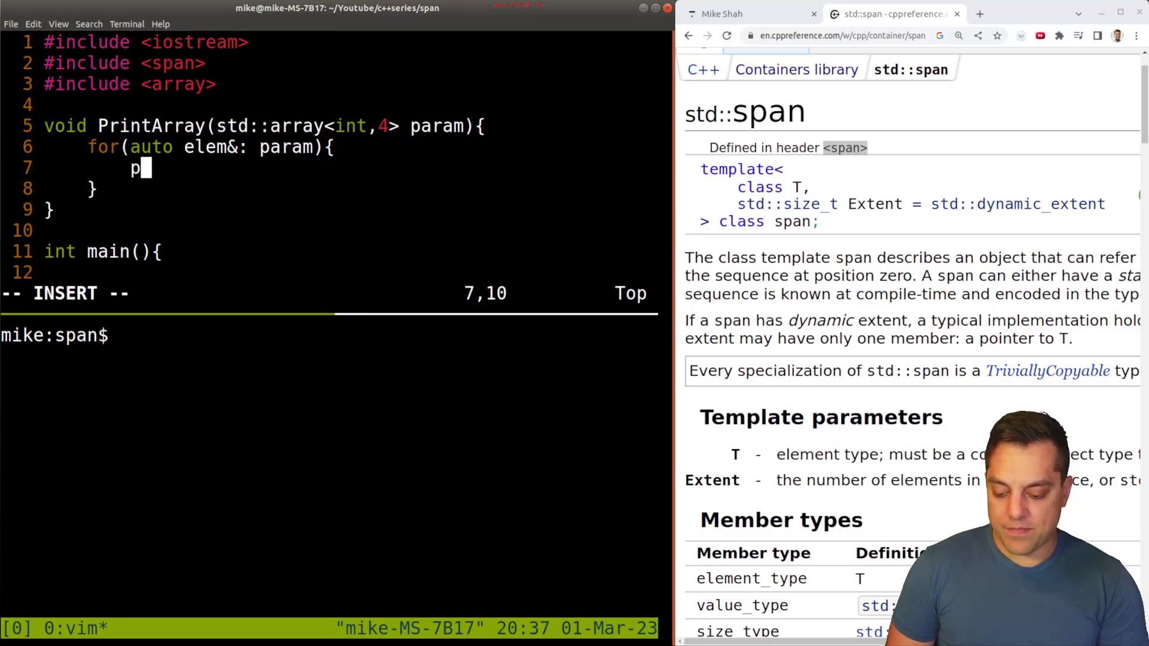
text(td::cout <<)
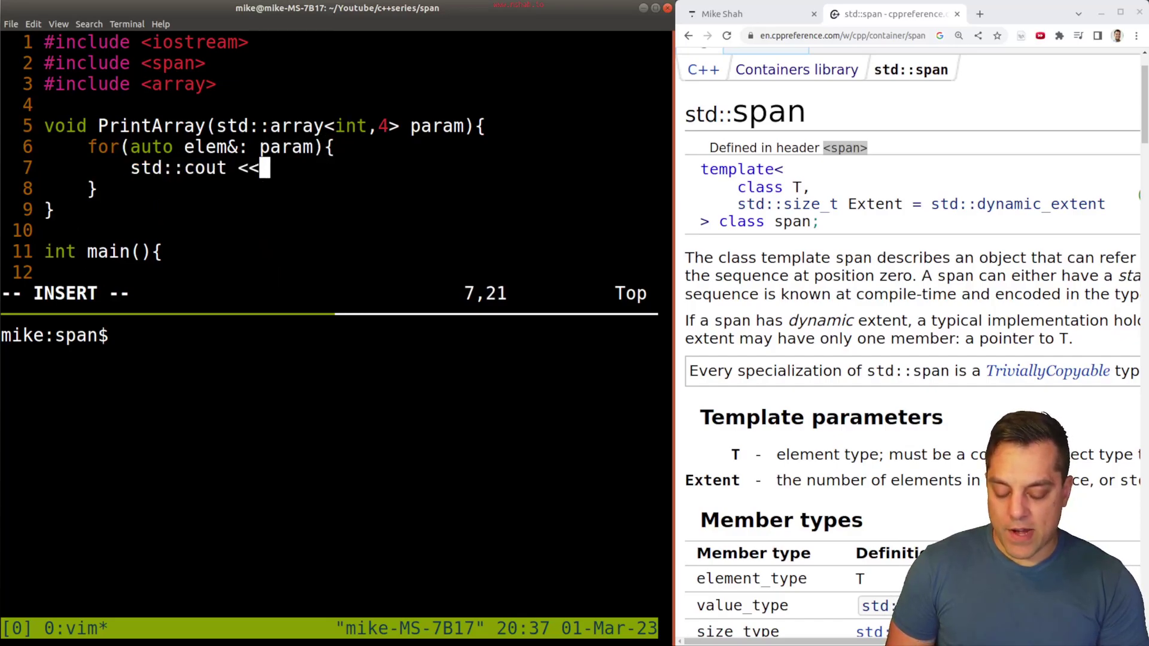
Print each element with std::cout and endl in the loop body, then save main.cpp
key(ctrl+b)
key(ctrl+Down)
key(ctrl+Down)
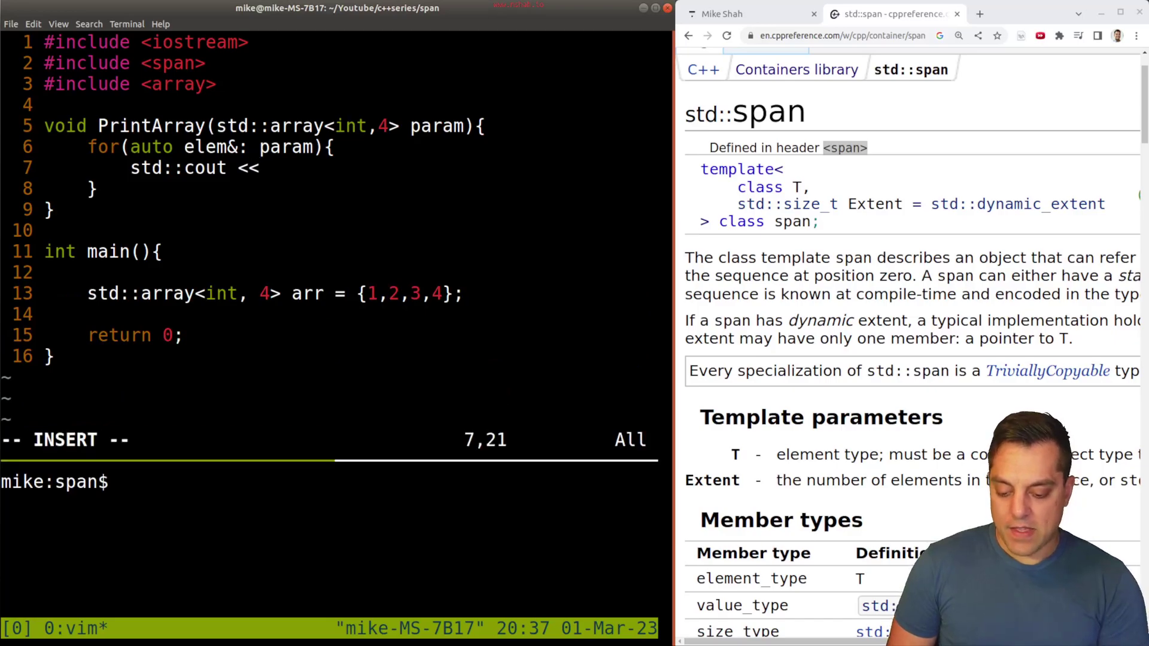
text(elem << st)
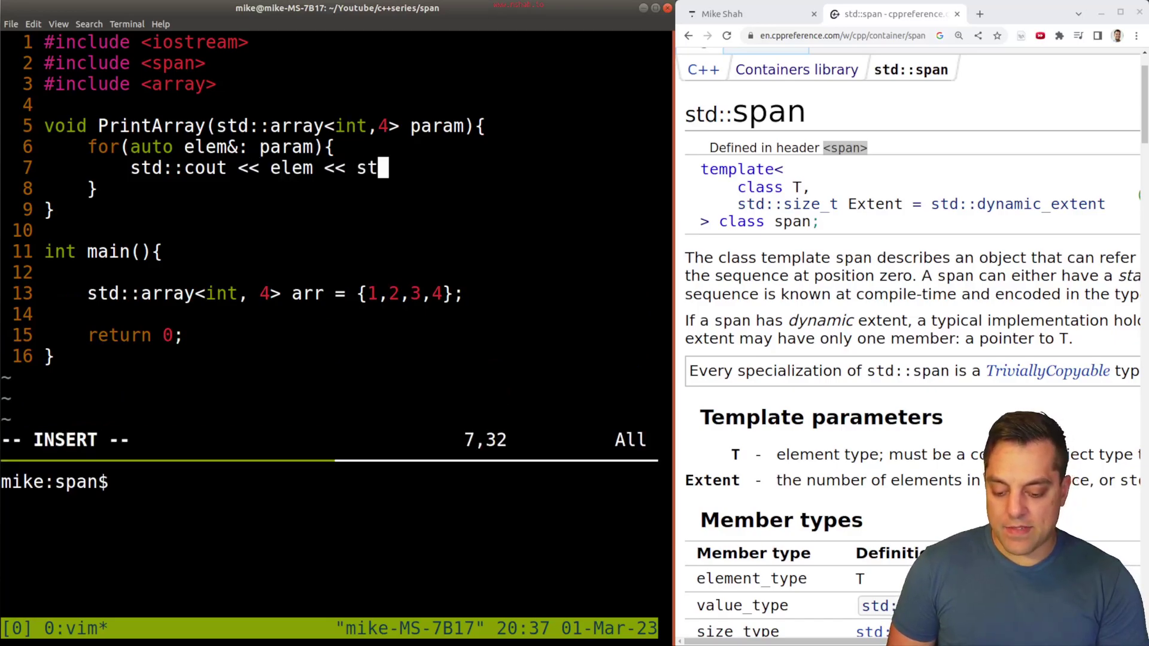
text(D)
key(BackSpace)
text(d::enl;)
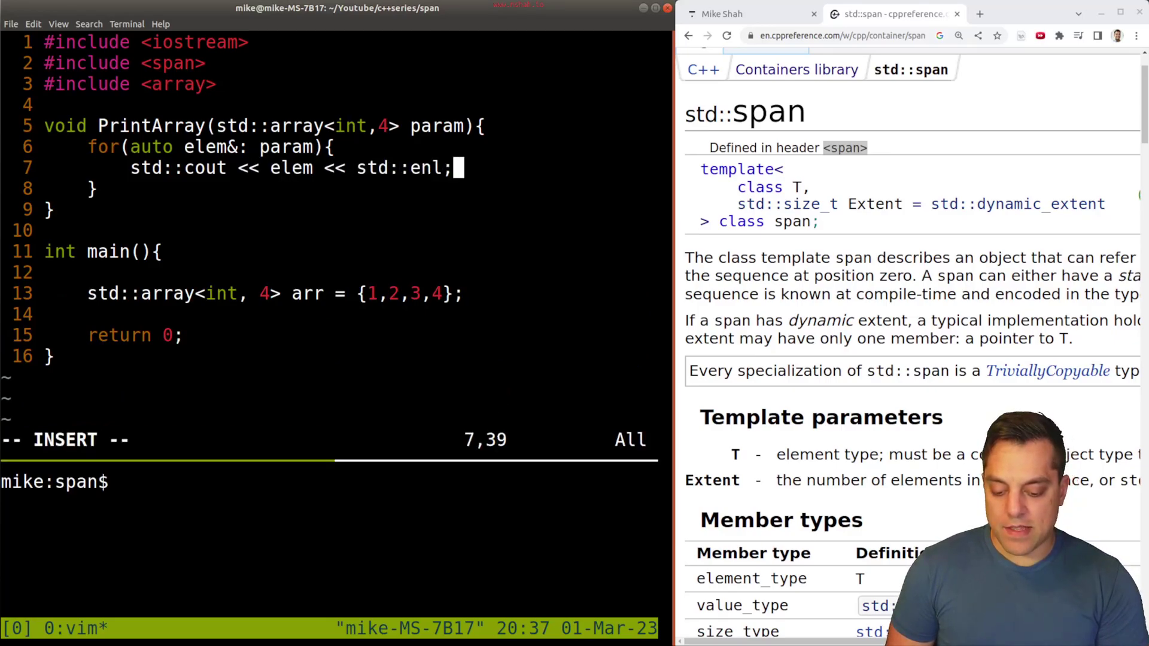
key(BackSpace)
key(BackSpace)
text(dl;)
key(Escape)
text(:w)
key(Return)
key(ctrl+b)
key(Down)
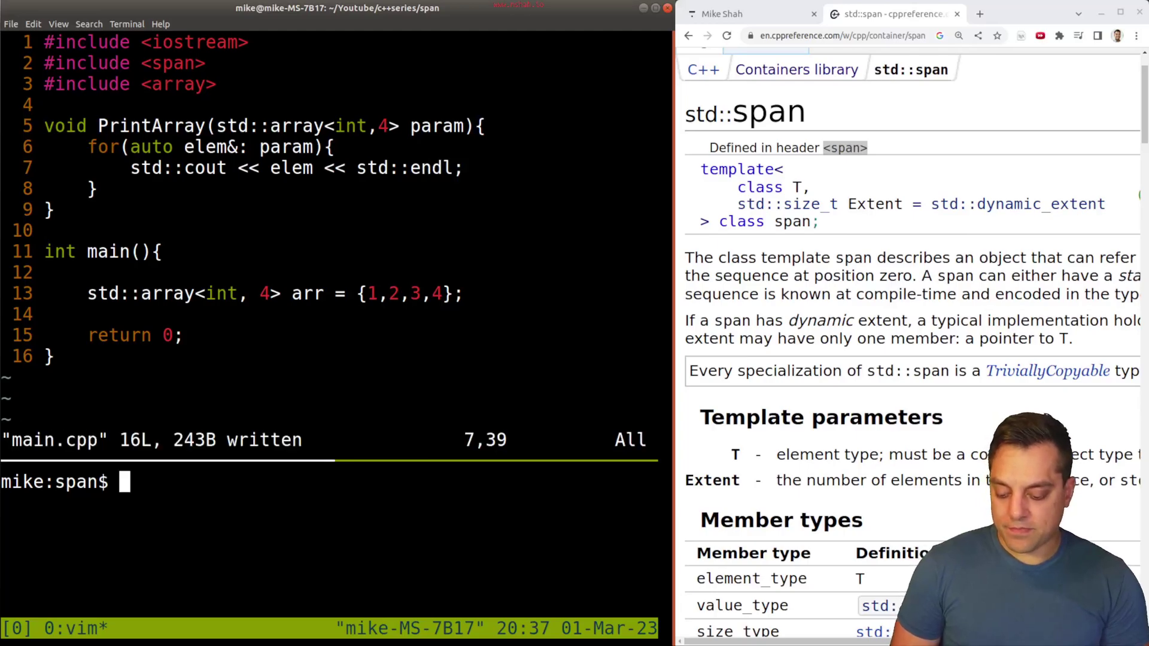
text(g++ -s)
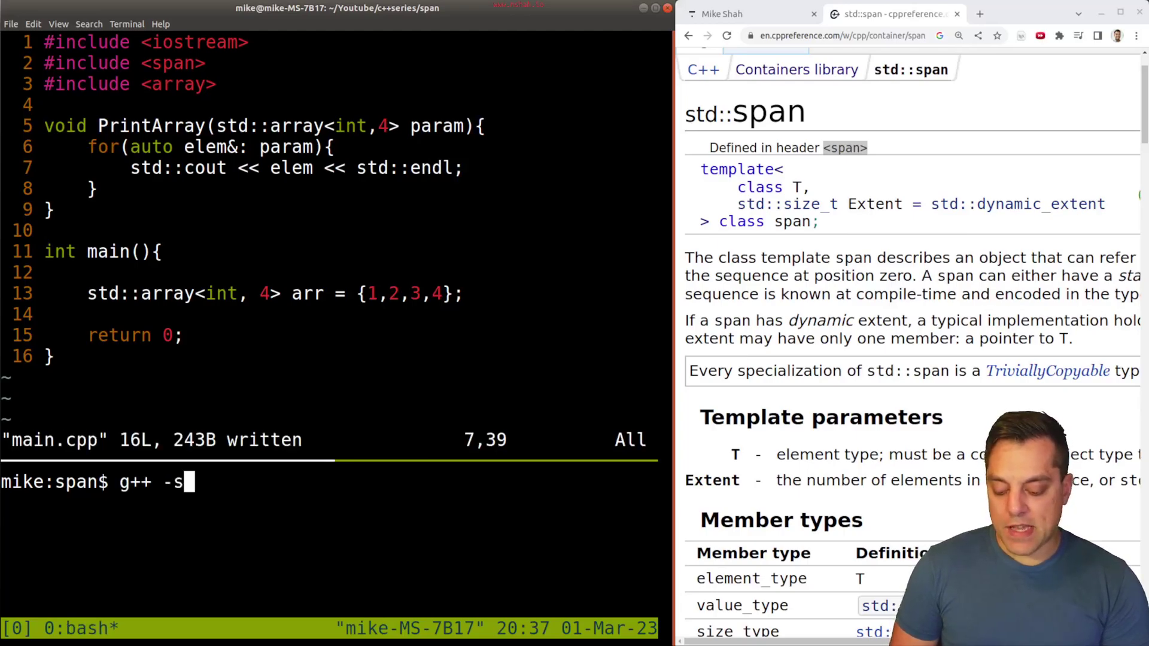
text(td=c++20 -g )
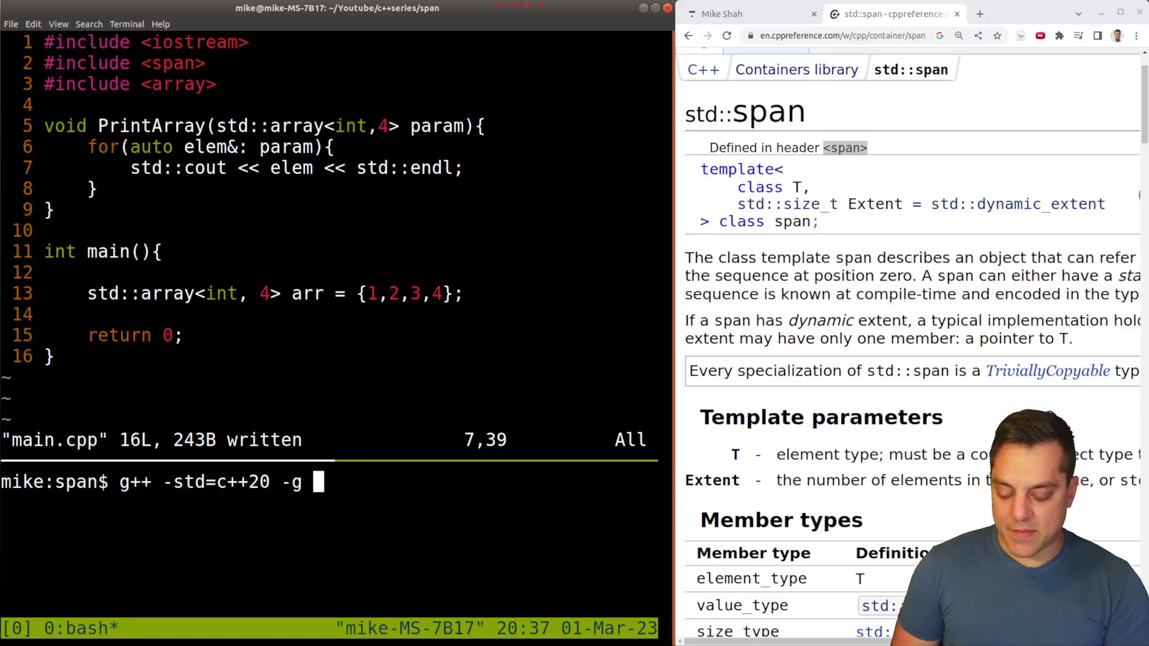
text(ma)
Compile main.cpp with g++ -std=c++20 -g main.cpp -o prog, exposing the loop error
key(Tab)
text(-o )
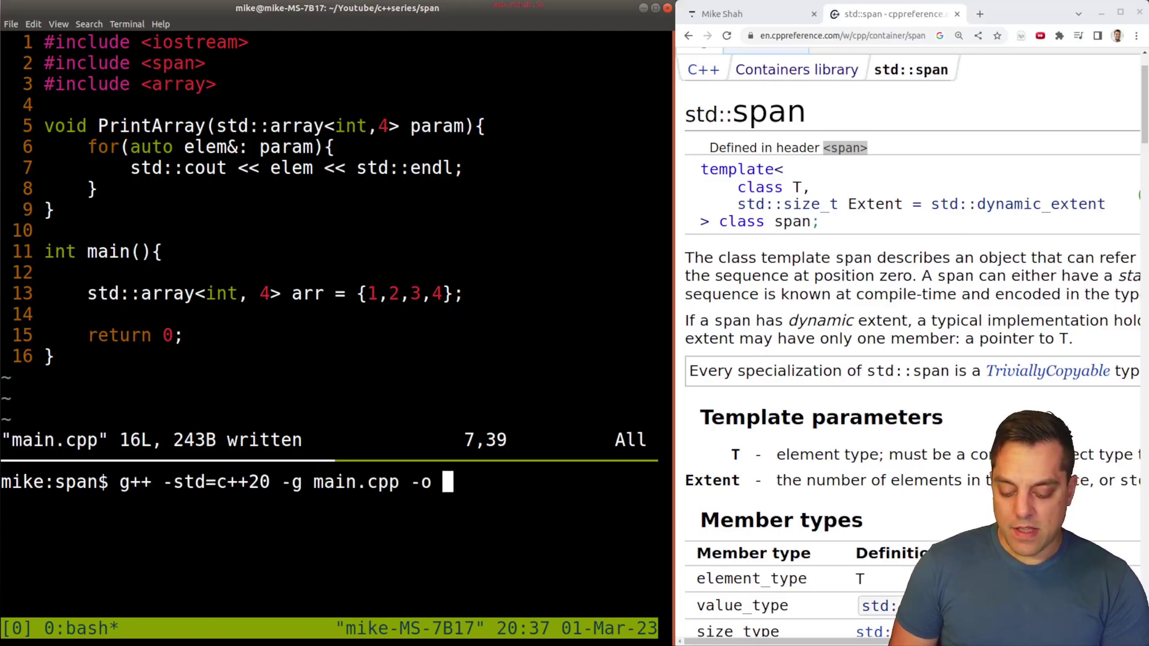
text(prog)
key(Return)
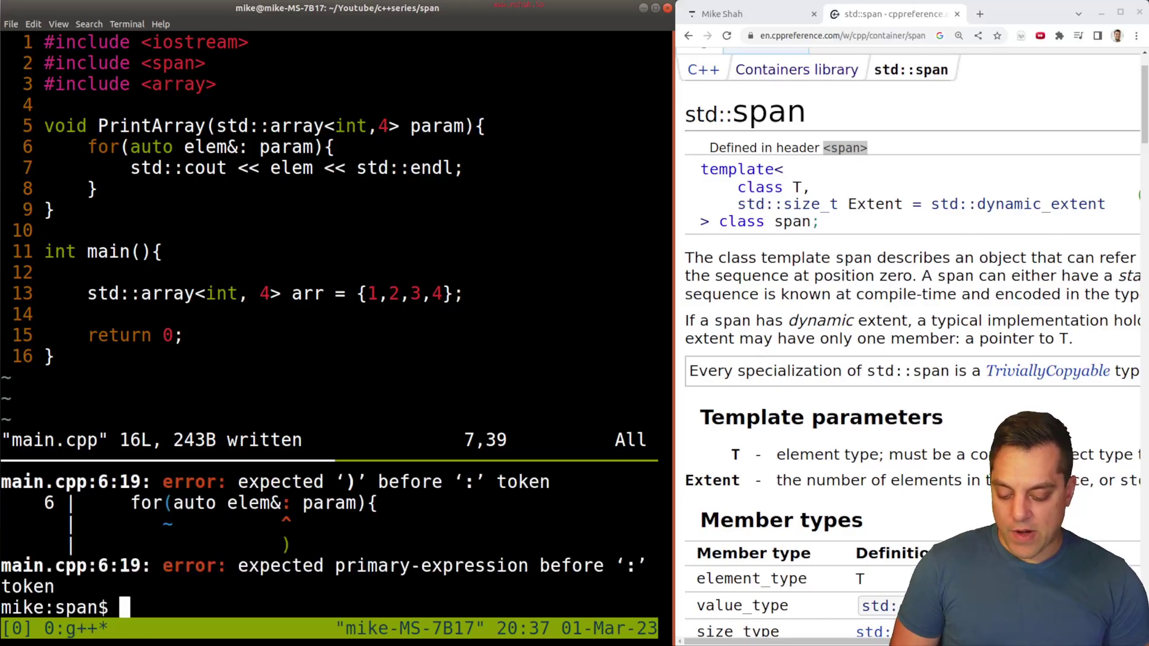
key(ctrl+b)
key(Up)
Move the misplaced '&' from after elem to after auto, making auto& elem, and save
key(k)
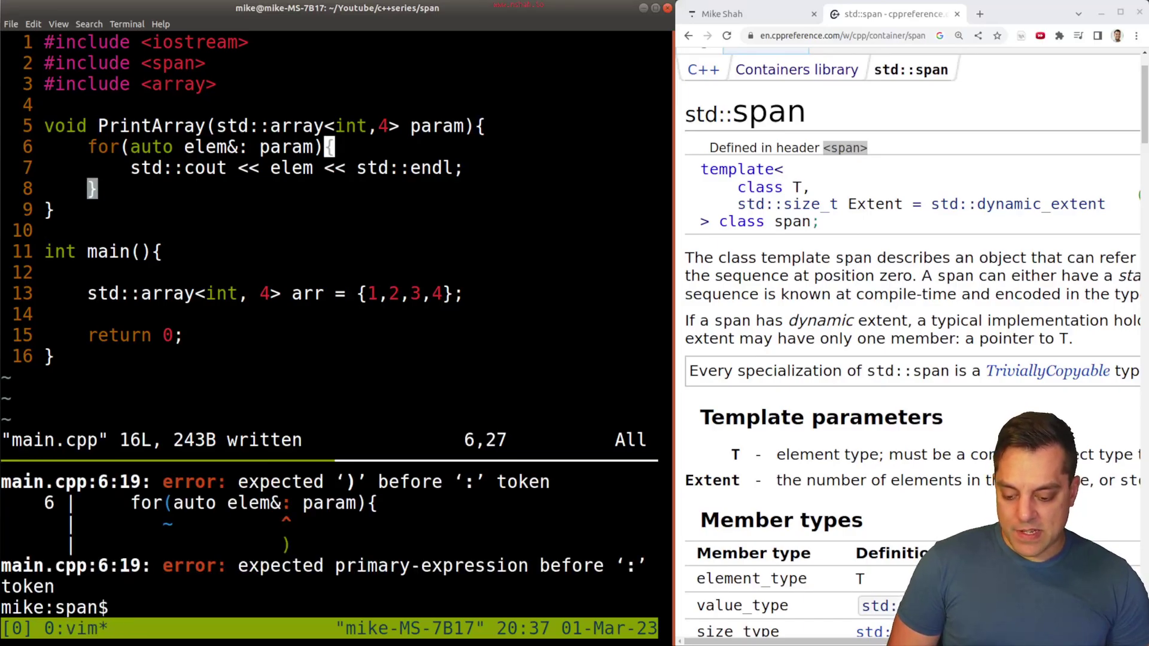
key(h)
key(h)
key(h)
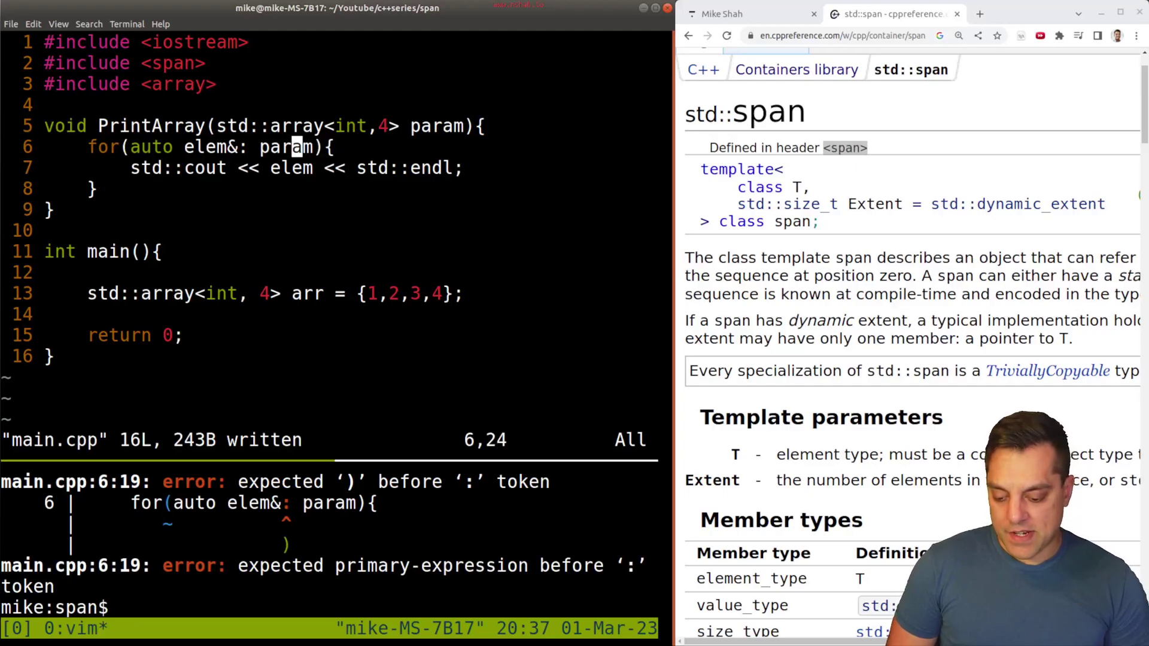
key(h)
key(h)
key(h)
key(h)
key(X)
key(h)
key(i)
key(Left)
key(Left)
key(Left)
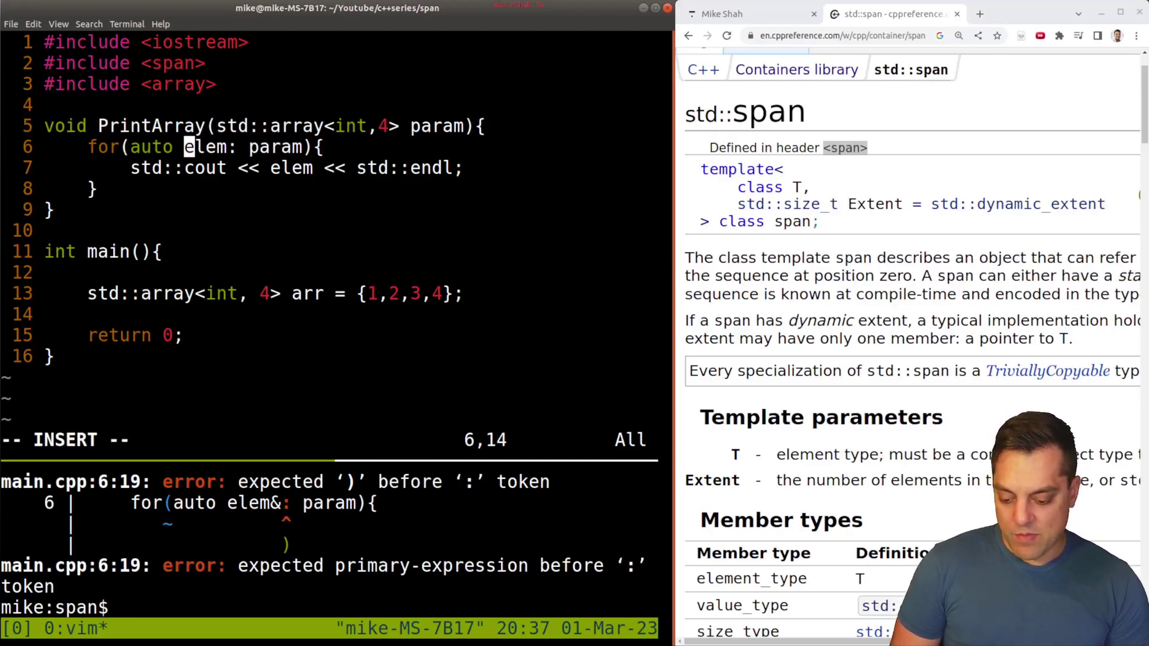
key(Left)
text(&)
key(Escape)
text(:w)
key(Return)
Recompile main.cpp with g++ and run ./prog
key(ctrl+b)
key(Down)
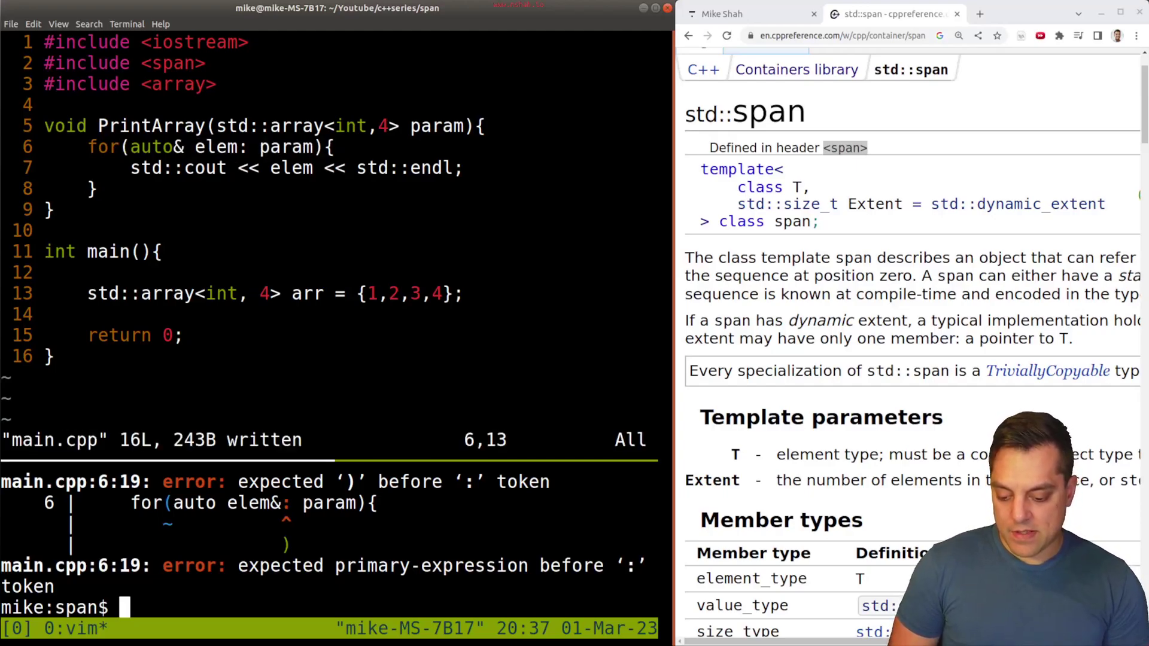
key(ctrl+l)
key(Up)
text(./pr)
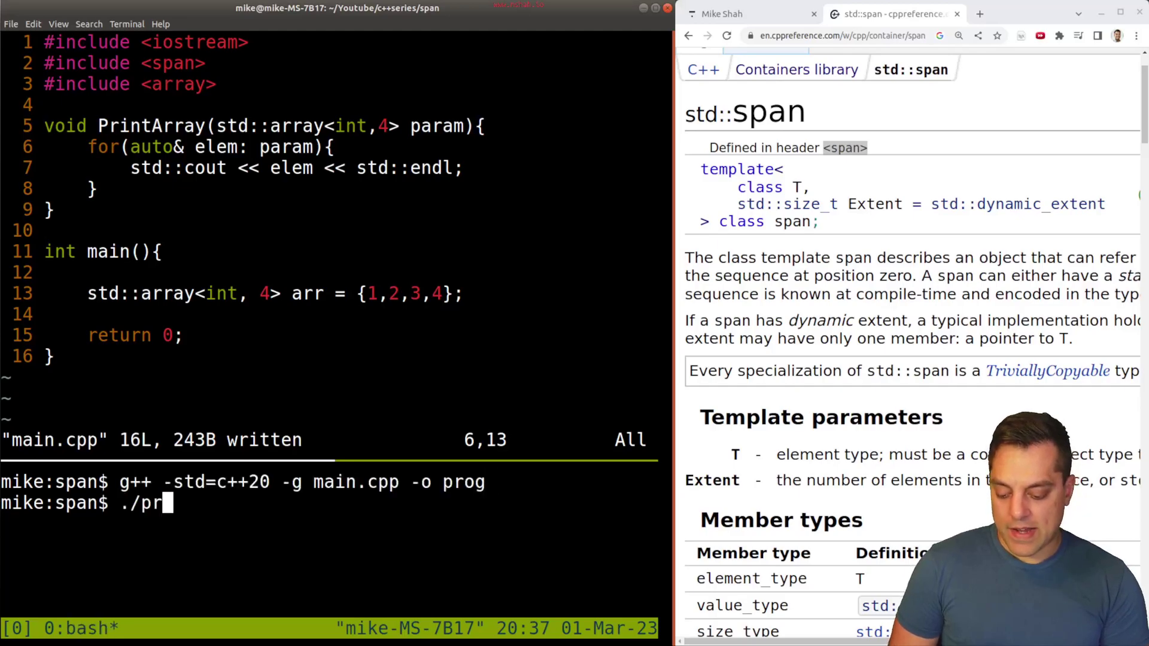
text(og)
key(Return)
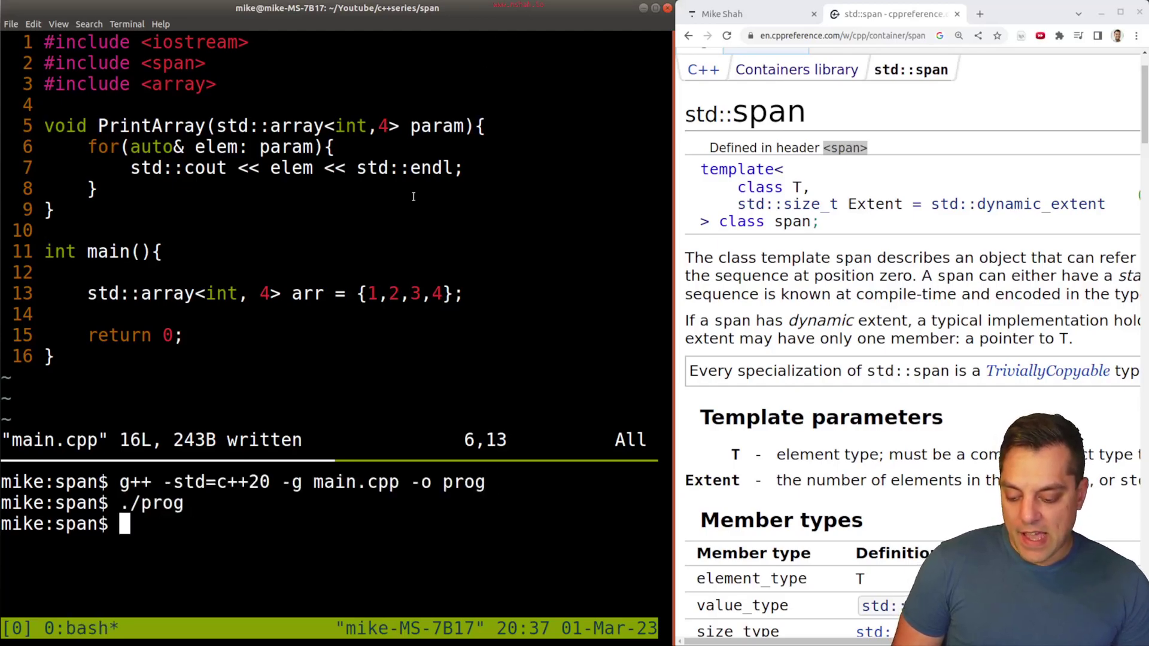
Add a PrintArray(arr) call below the array declaration, correcting arry to arr, and save
key(ctrl+b)
key(Up)
key(j)
key(j)
key(j)
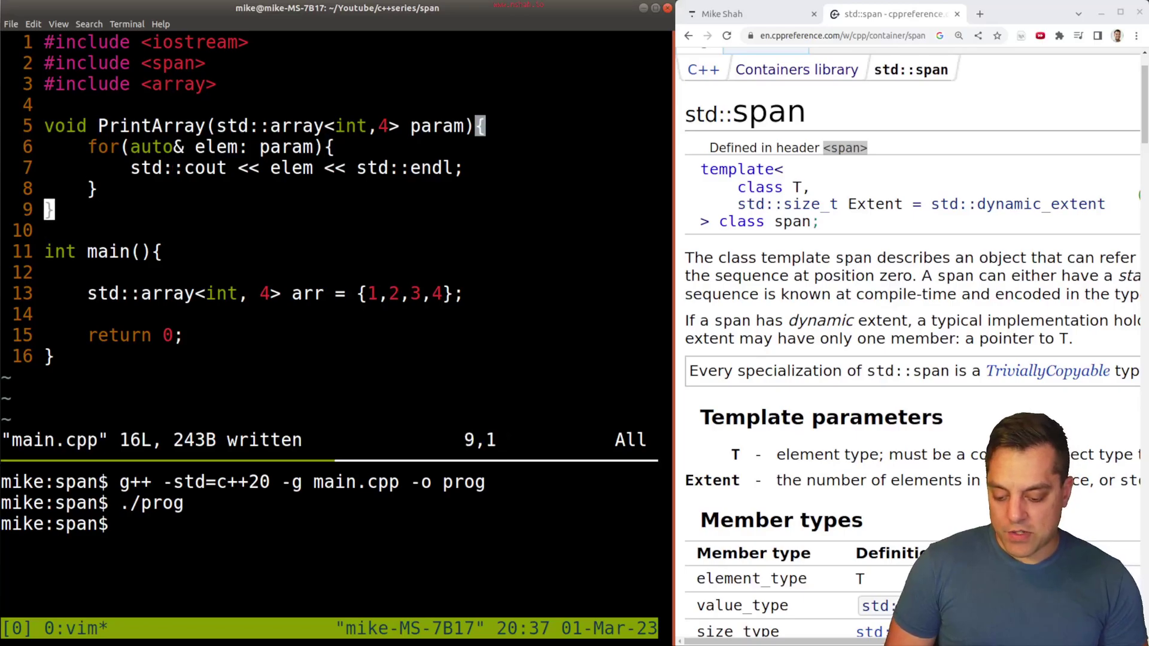
key(j)
key(j)
key(j)
text(oPr)
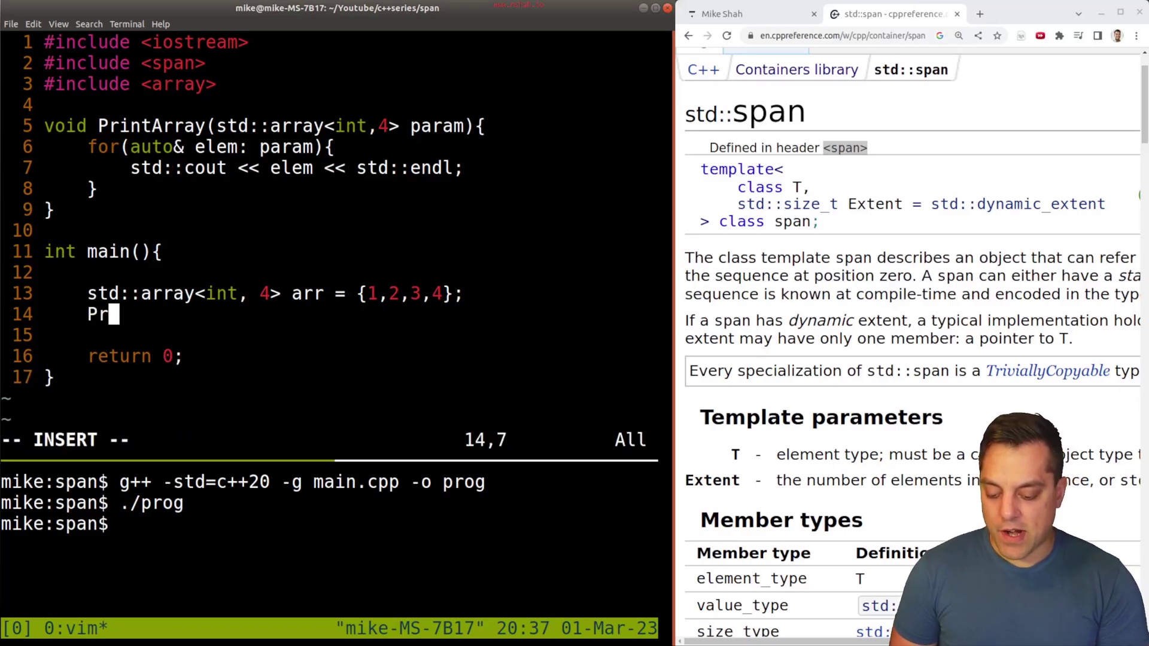
key(ctrl+n)
text((arry);)
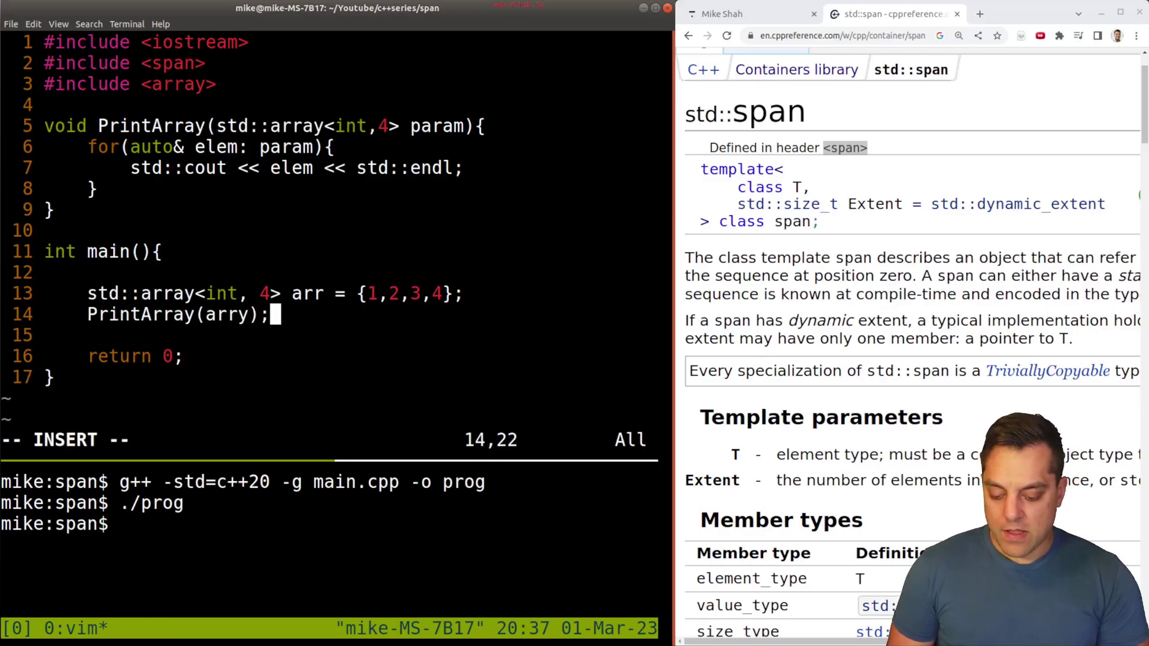
key(Escape)
key(h)
key(i)
key(BackSpace)
key(Escape)
text(:w)
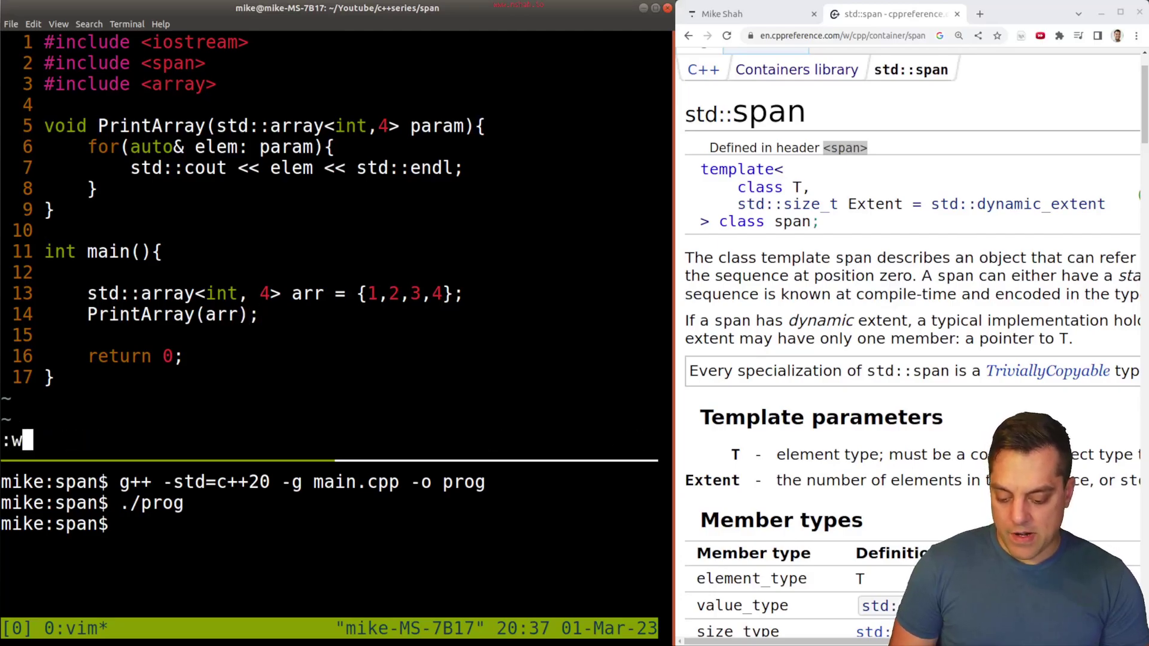
key(Return)
Rebuild with g++ and run ./prog, which prints 1 through 4
key(ctrl+b)
key(Down)
key(ctrl+l)
text(./prog)
key(Up)
key(Return)
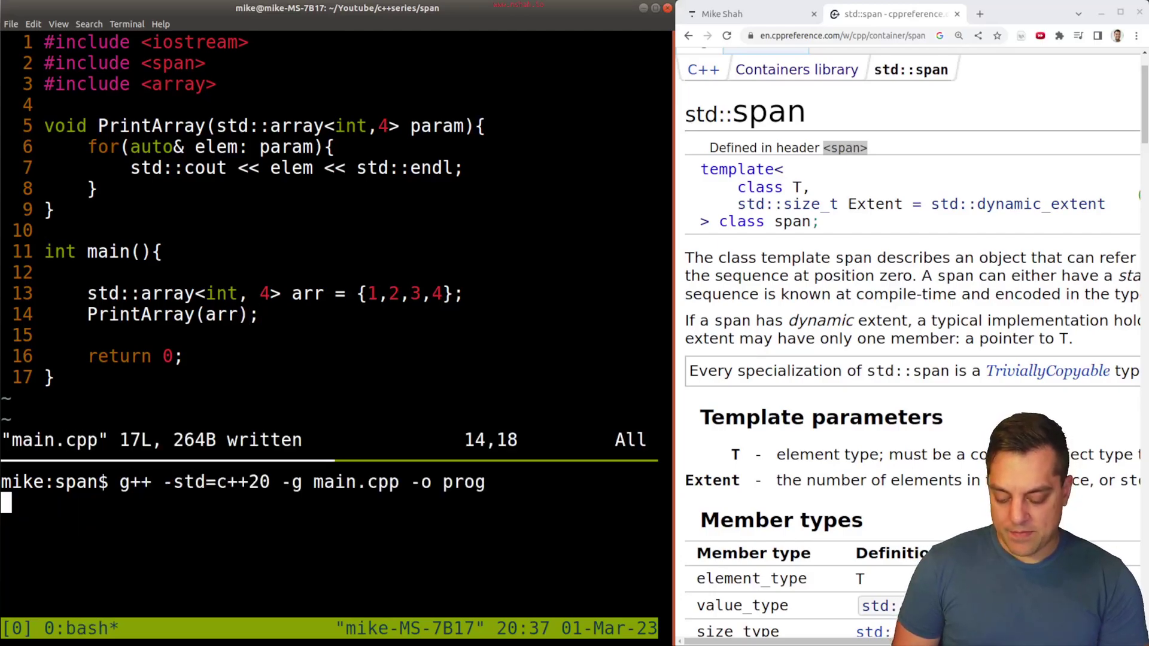
text(./prog)
key(Return)
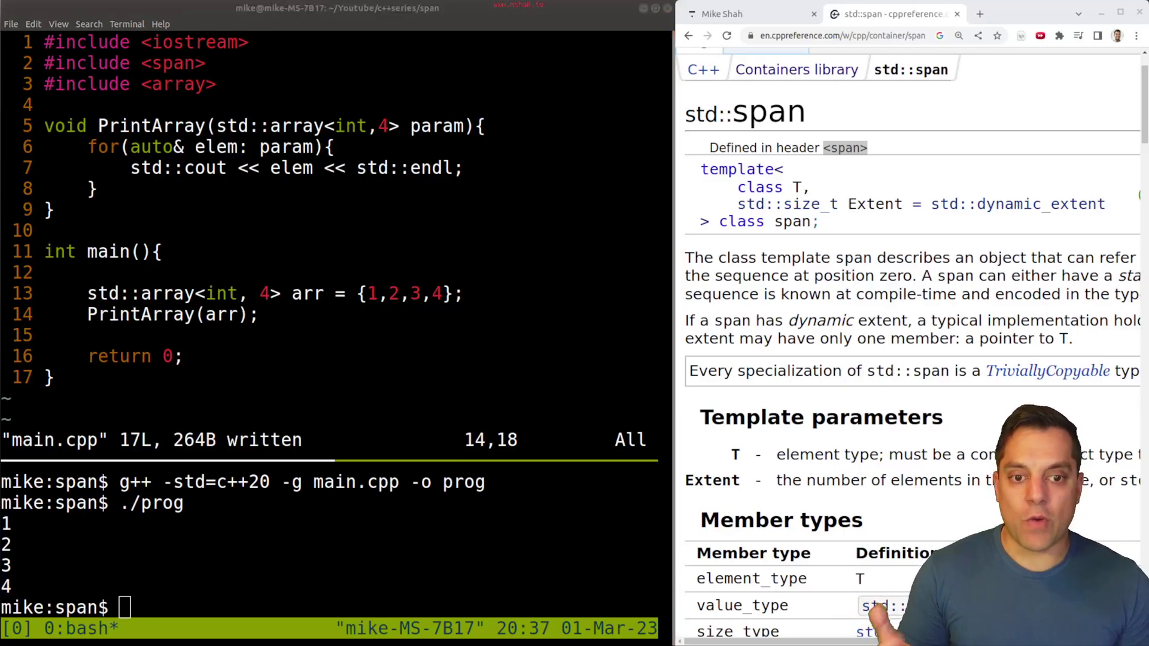
click(454, 277)
Highlight the std::array parameter on line 5 and arr in the PrintArray call
key(ctrl+b)
key(Up)
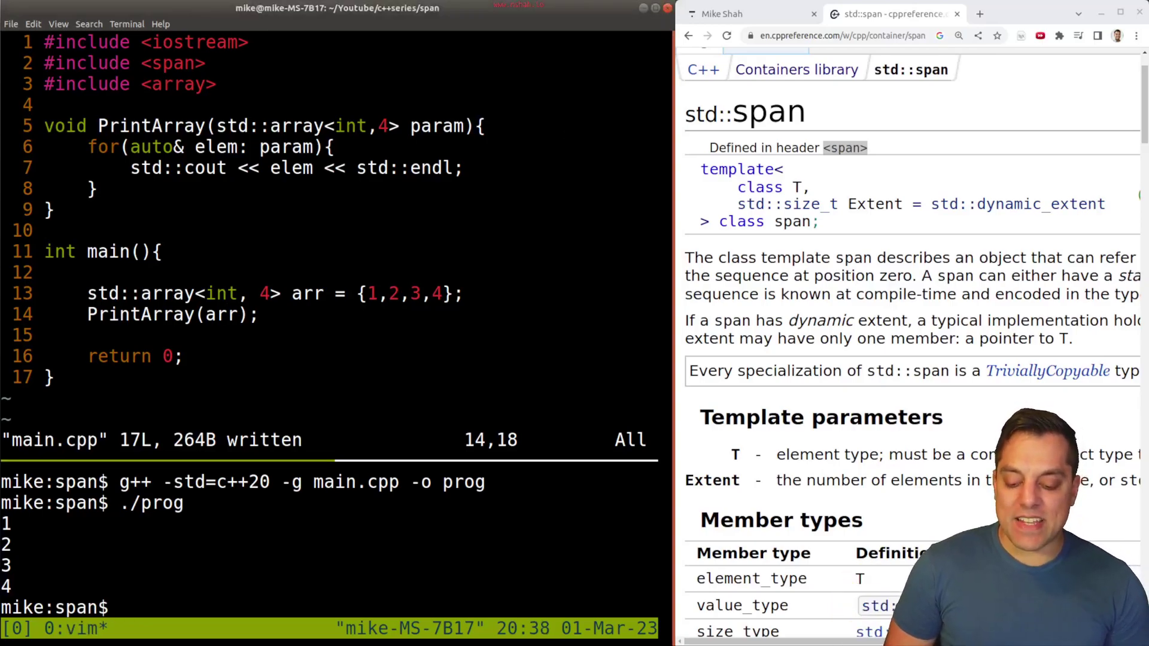
key(k)
key(k)
key(k)
key(k)
key(k)
key(k)
key(k)
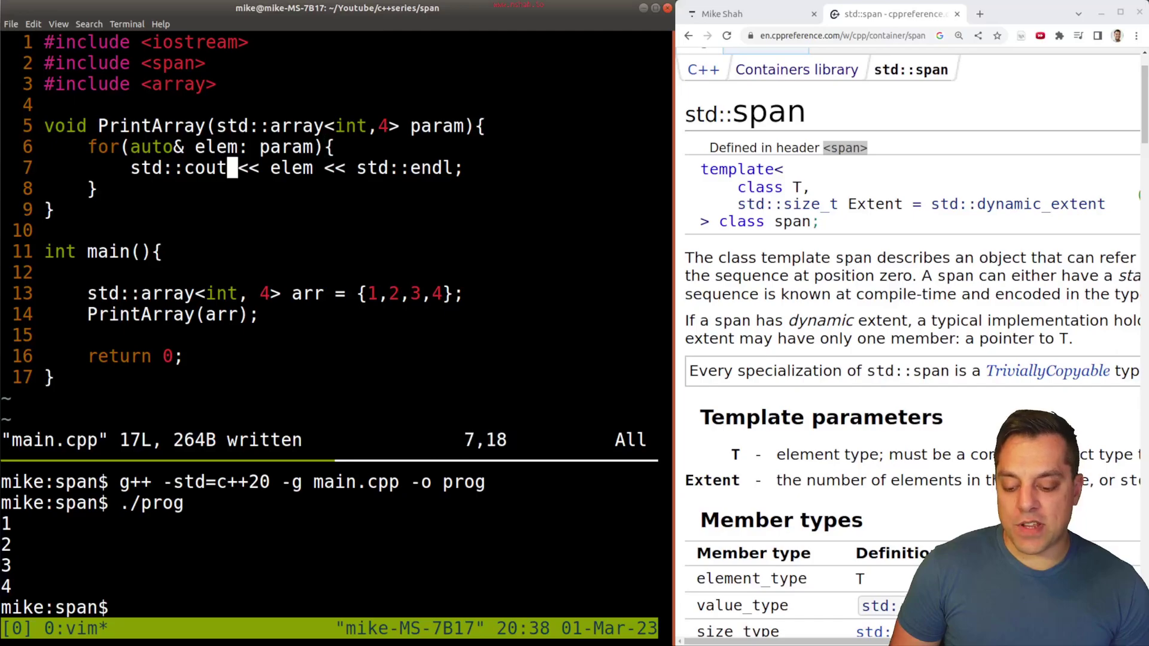
key(k)
key(k)
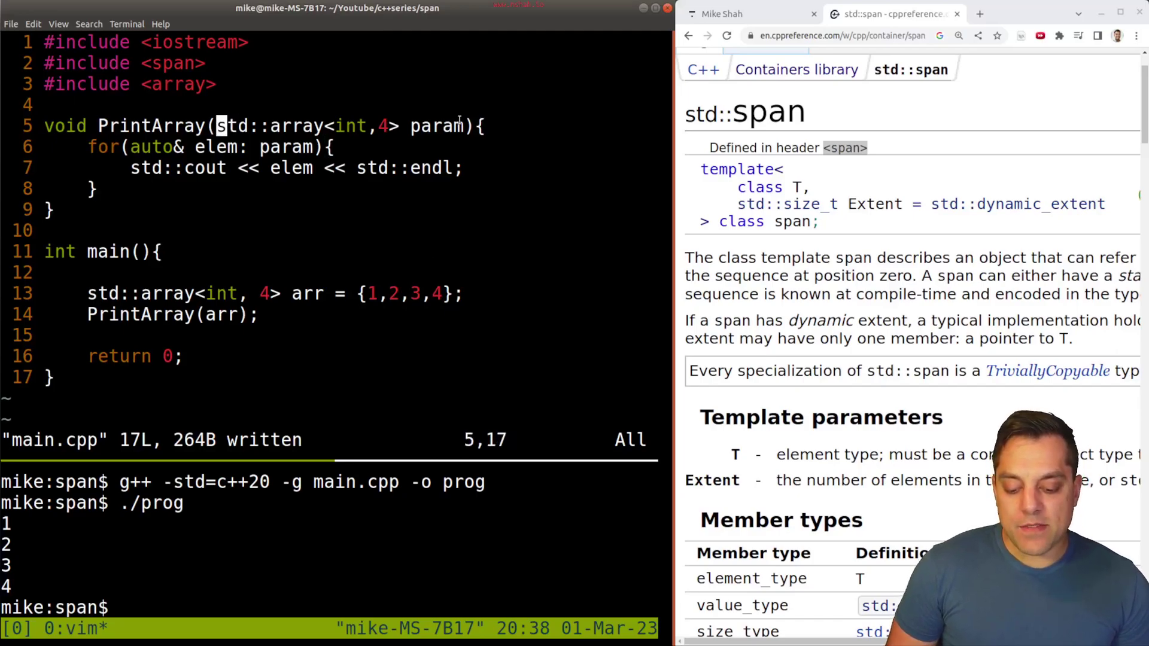
drag(460, 127, 219, 126)
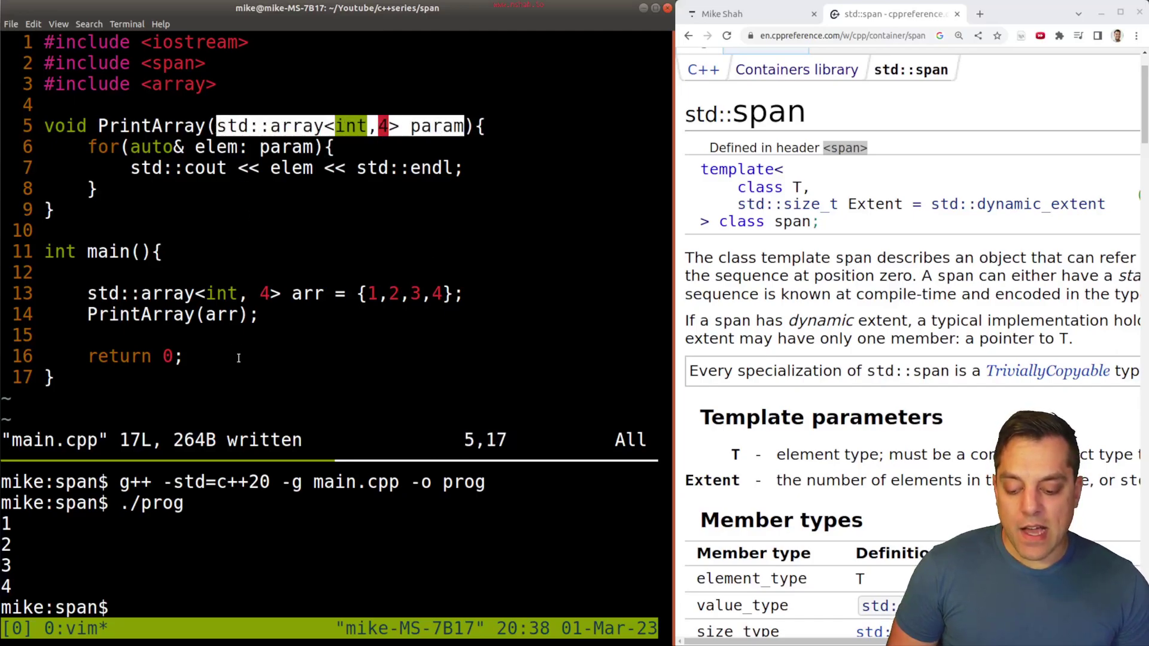
click(223, 314)
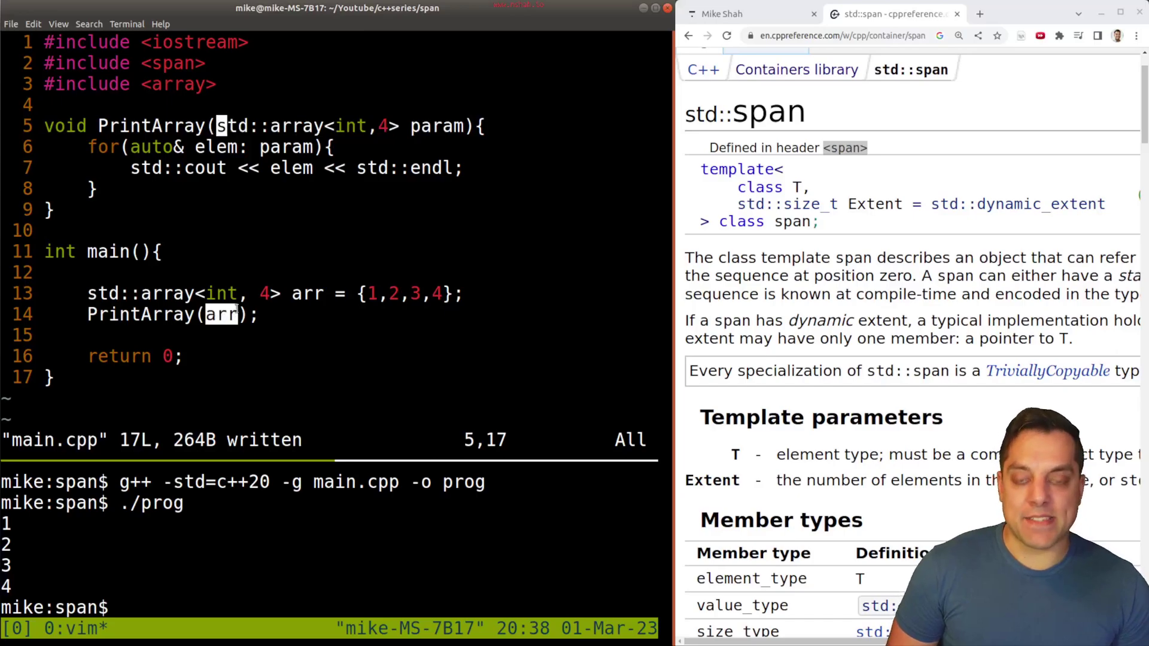
click(266, 256)
text(ic)
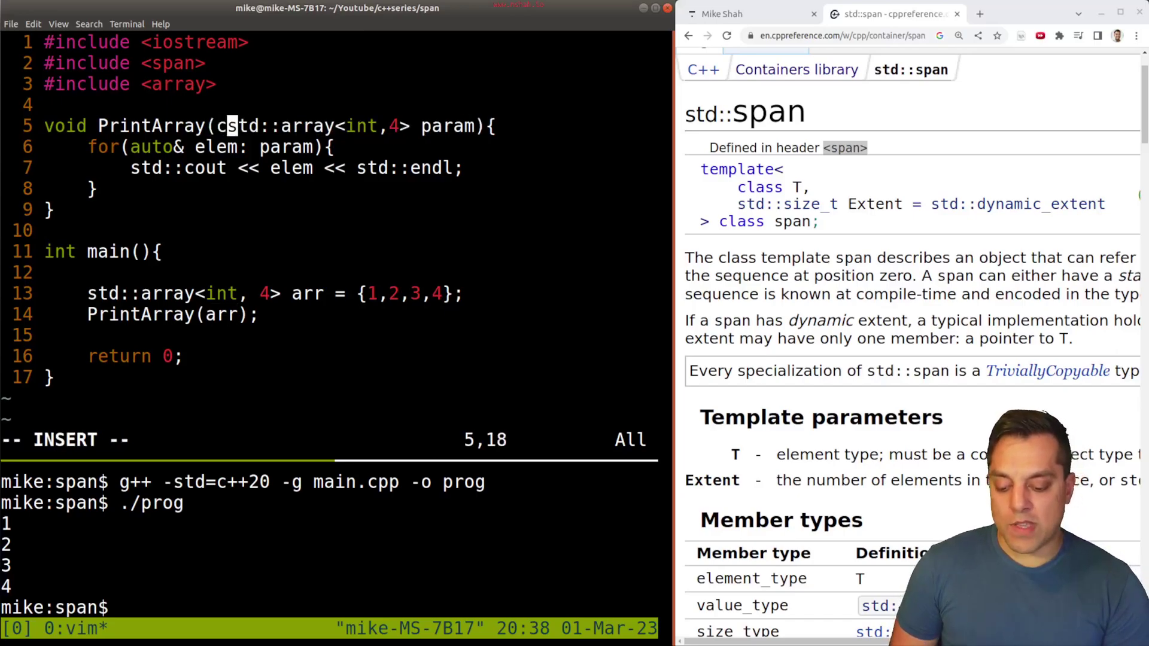
text(onst)
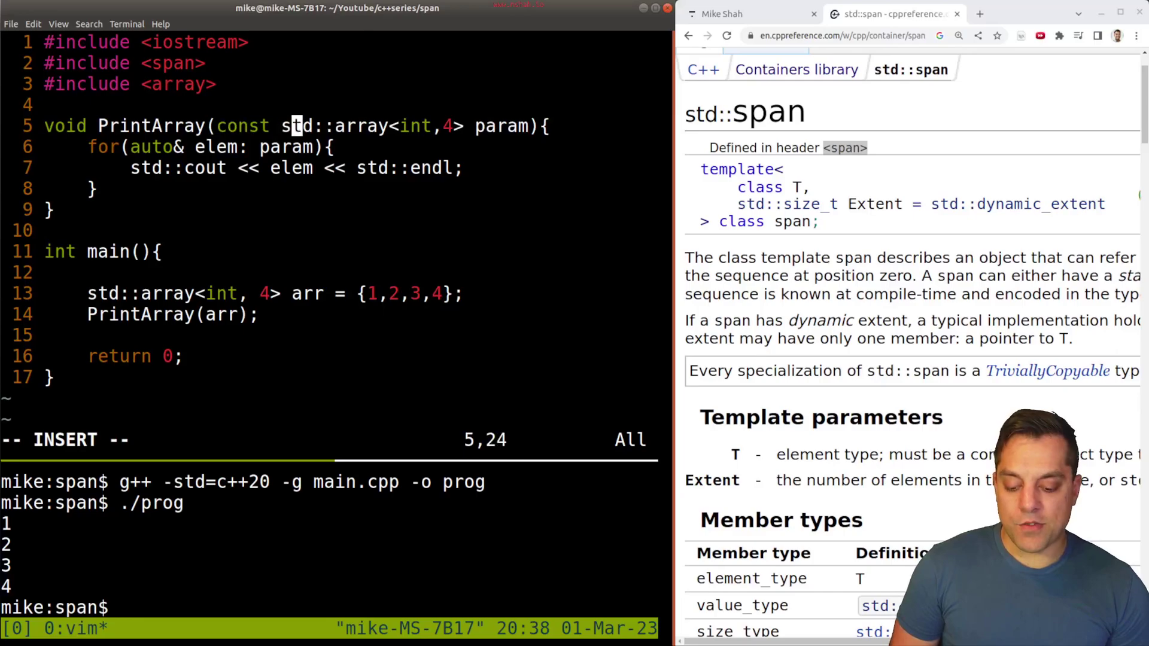
Make the parameter a const std::array<int,4>& reference, save, recompile and run ./prog
key(Right)
key(Right)
key(Right)
key(Right)
key(Right)
key(Right)
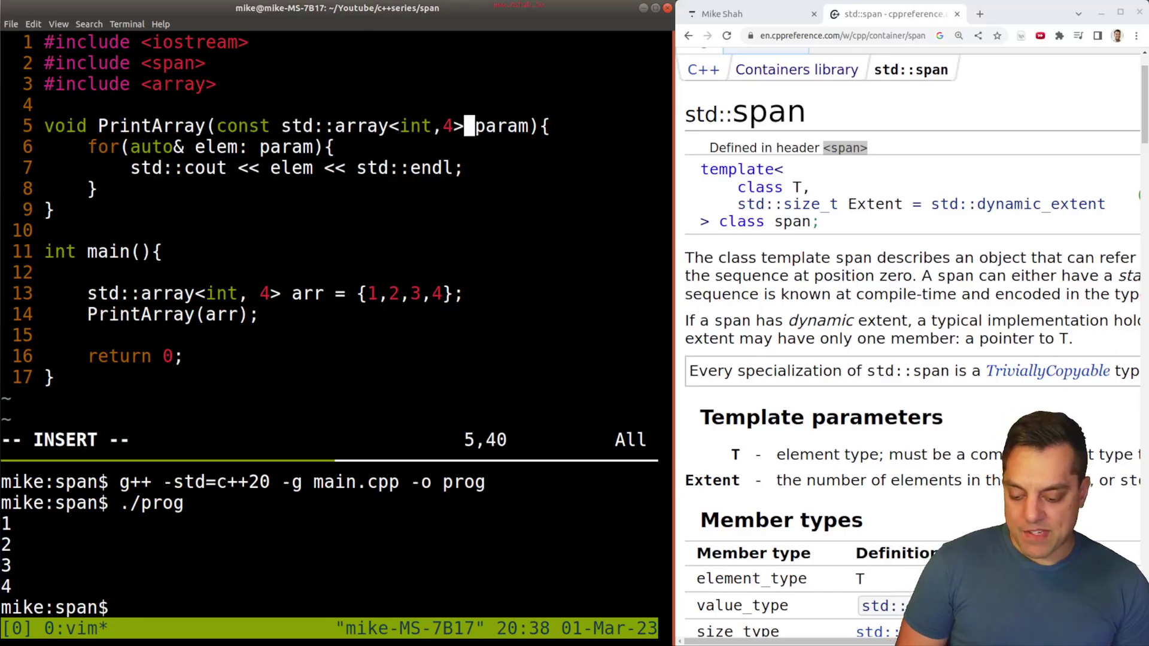
text(&)
key(Escape)
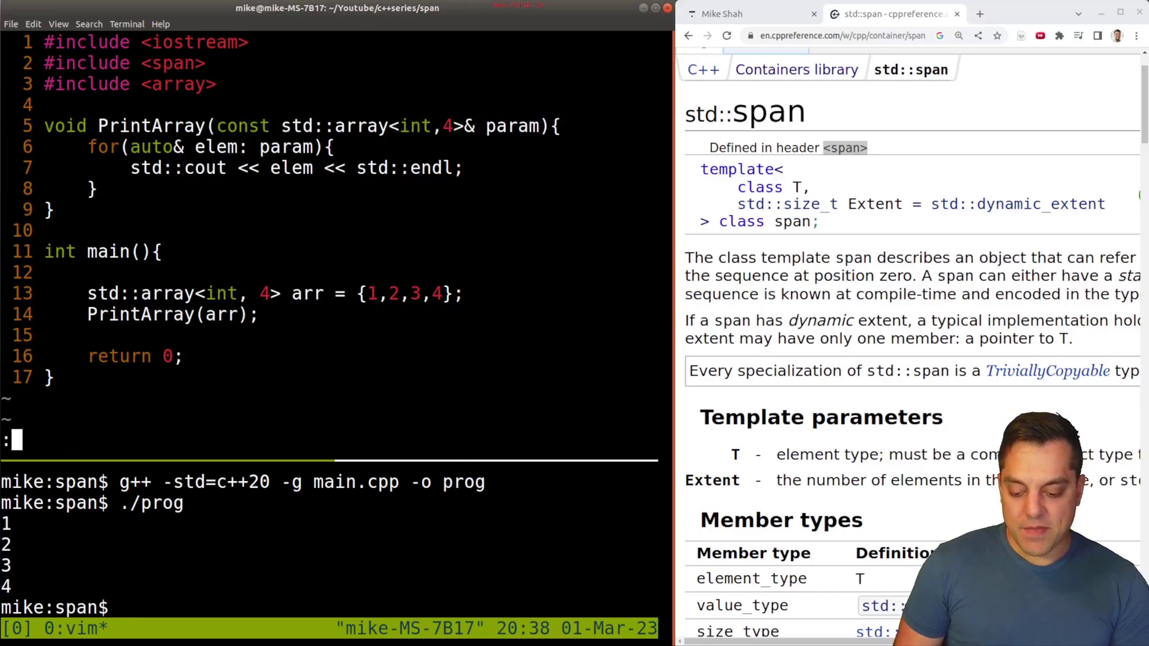
text(:w)
key(Return)
key(ctrl+b)
key(Down)
key(ctrl+l)
text(g++ -std=c++20 -g main.cpp -o prog)
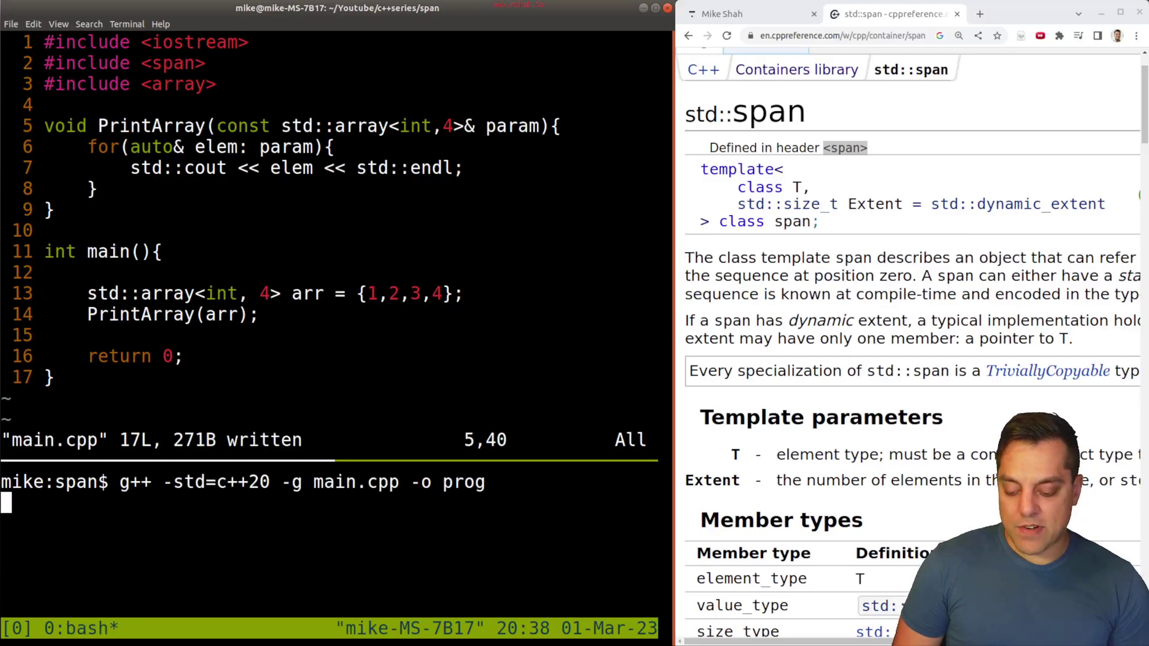
key(Up)
key(Up)
key(Return)
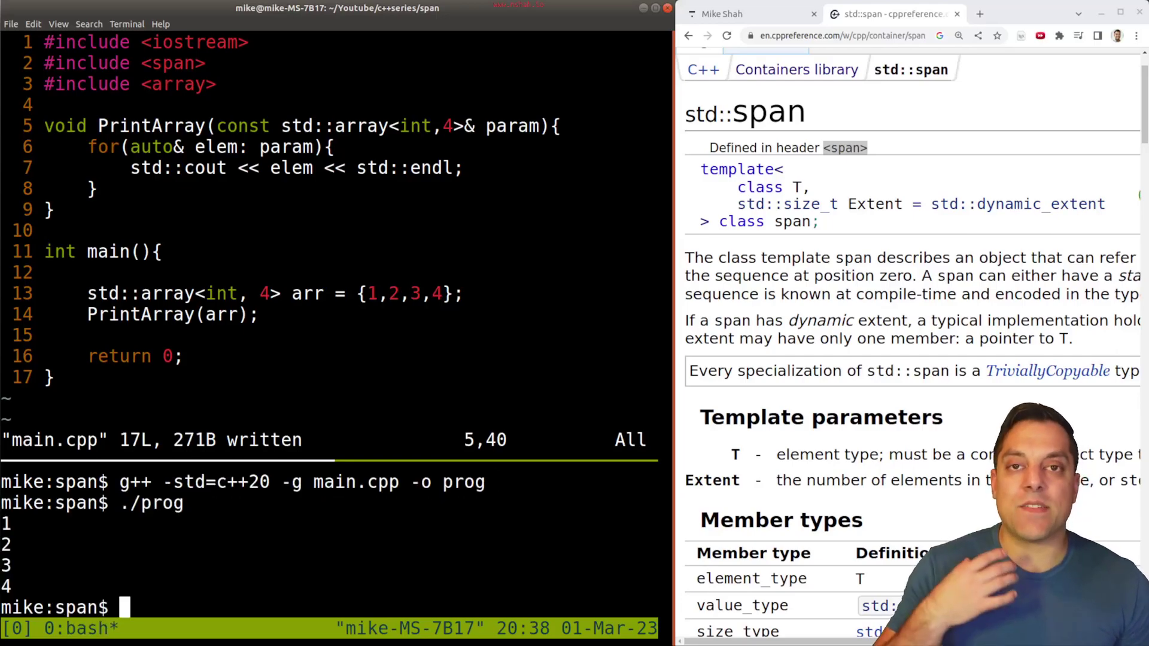
Highlight the const std::array<int,4>& parameter type to explain it
drag(216, 126, 543, 126)
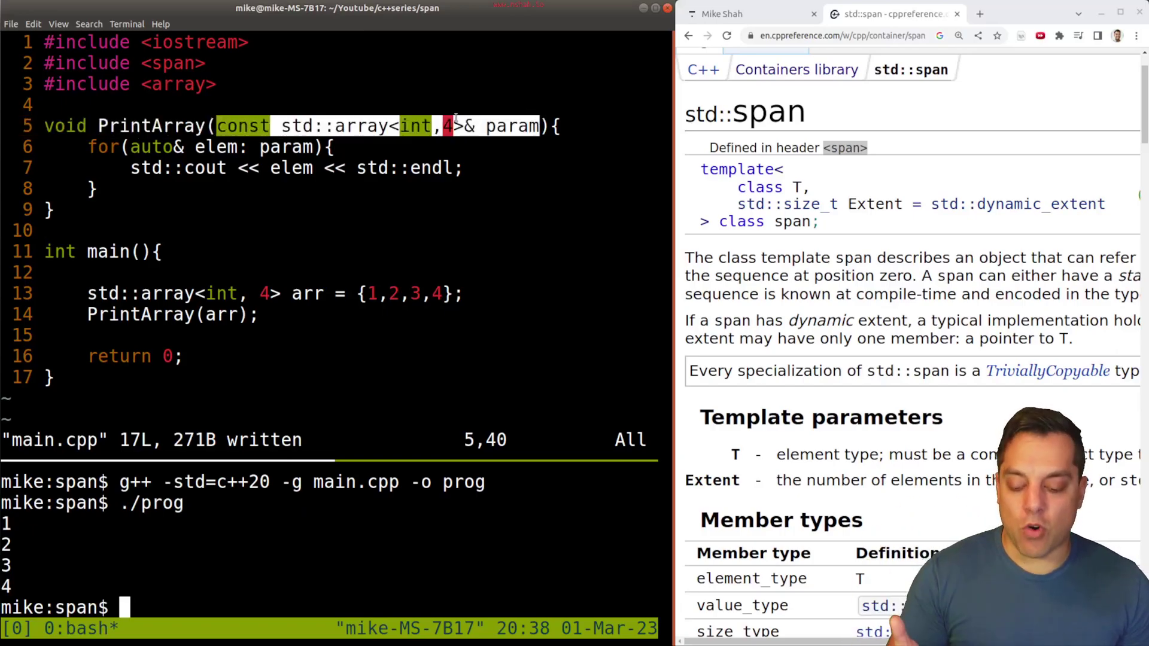
click(274, 240)
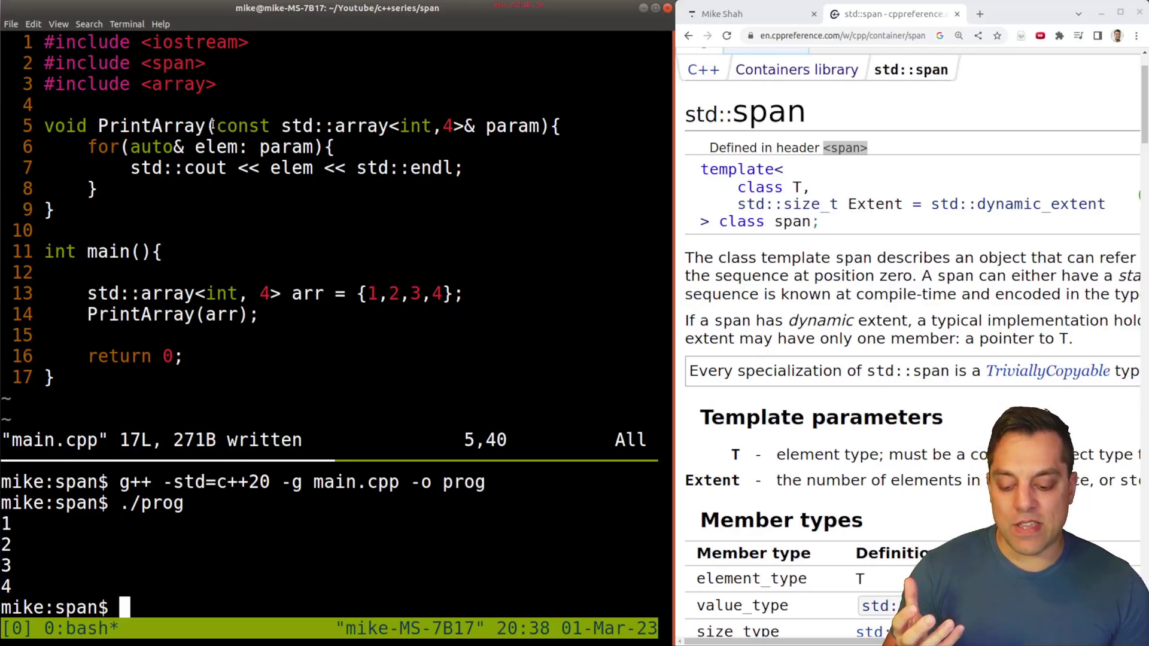
drag(216, 126, 451, 124)
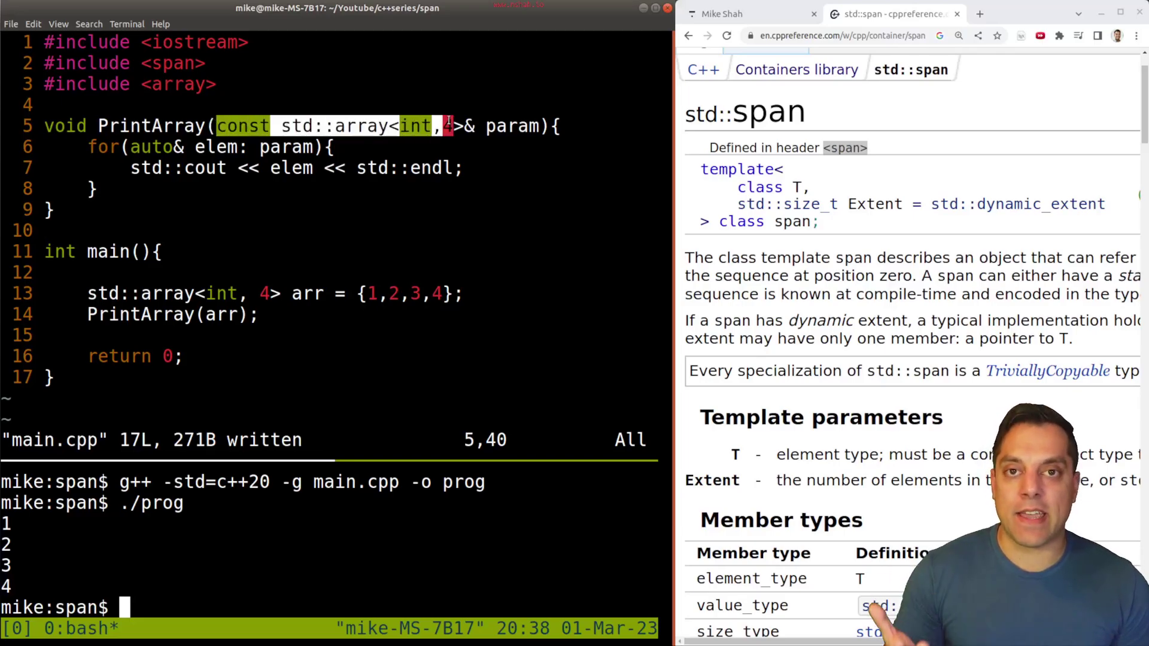
Point out the span include line, then delete the old array type from PrintArray's parameter
key(ctrl+b)
key(Up)
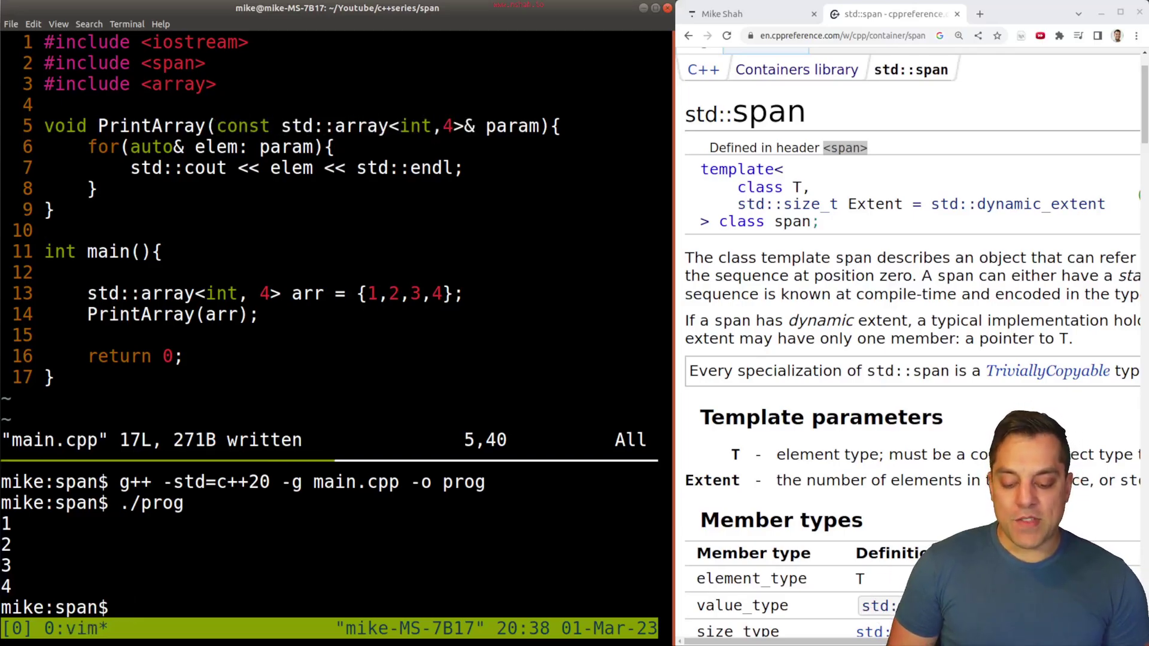
key(h)
key(h)
key(h)
key(h)
key(h)
key(h)
key(h)
key(h)
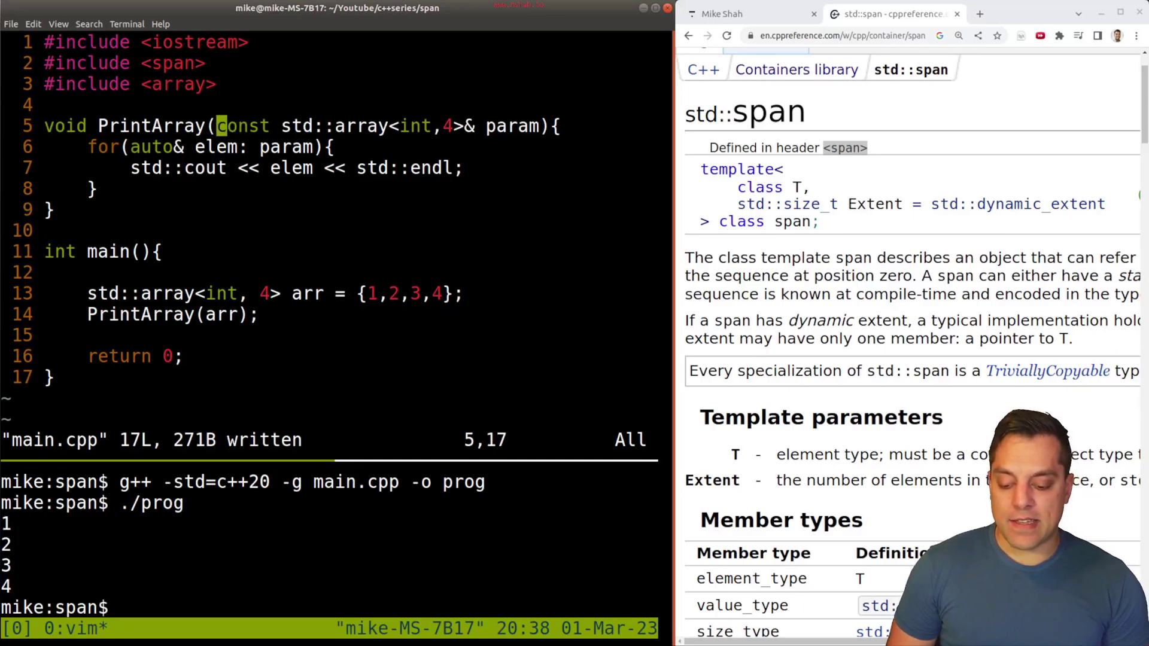
key(k)
key(k)
key(k)
key(shift+v)
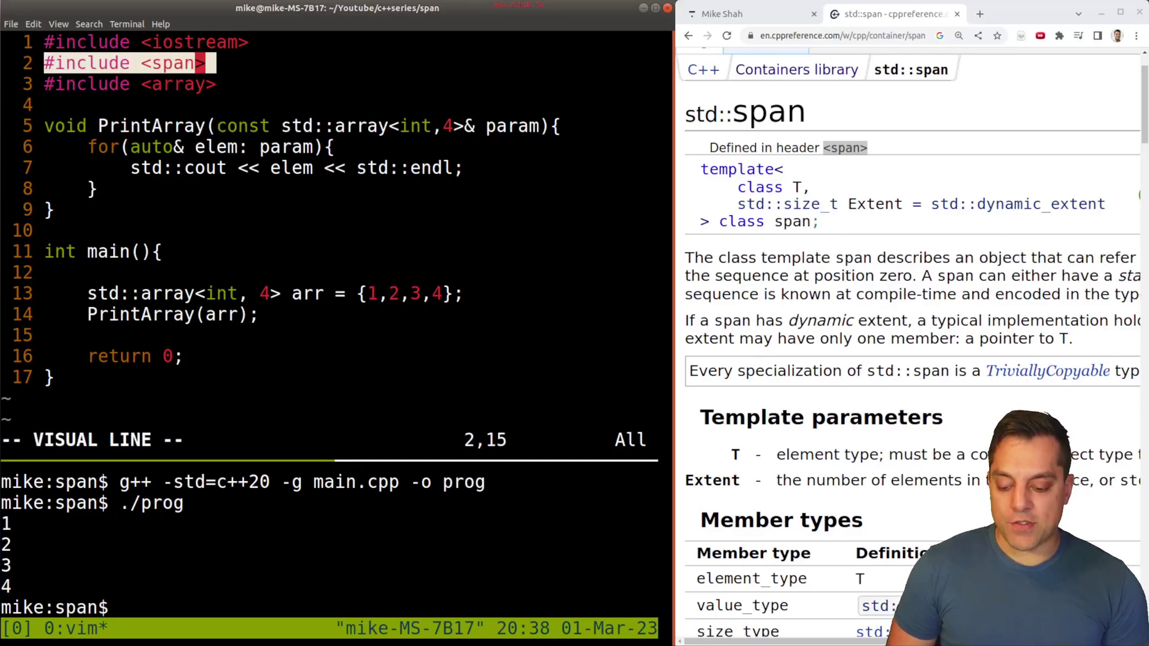
key(Escape)
key(j)
key(j)
key(j)
key(l)
key(l)
key(d)
key(w)
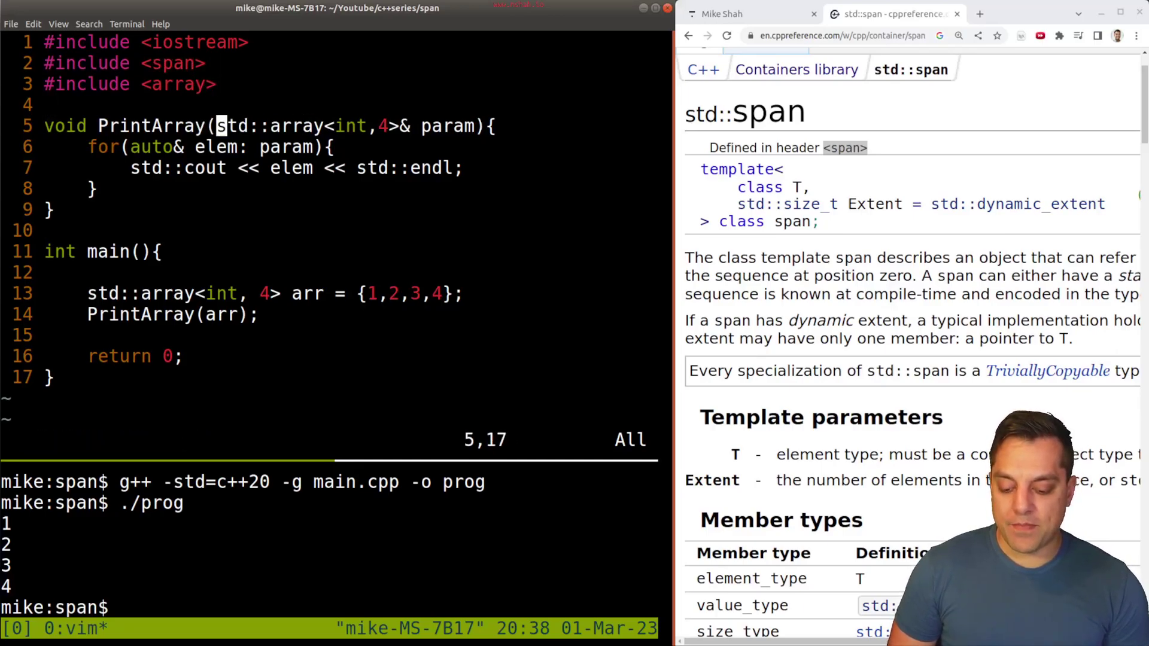
key(d)
key(w)
key(d)
key(w)
key(d)
key(w)
key(d)
key(w)
text(dwdwdwdw)
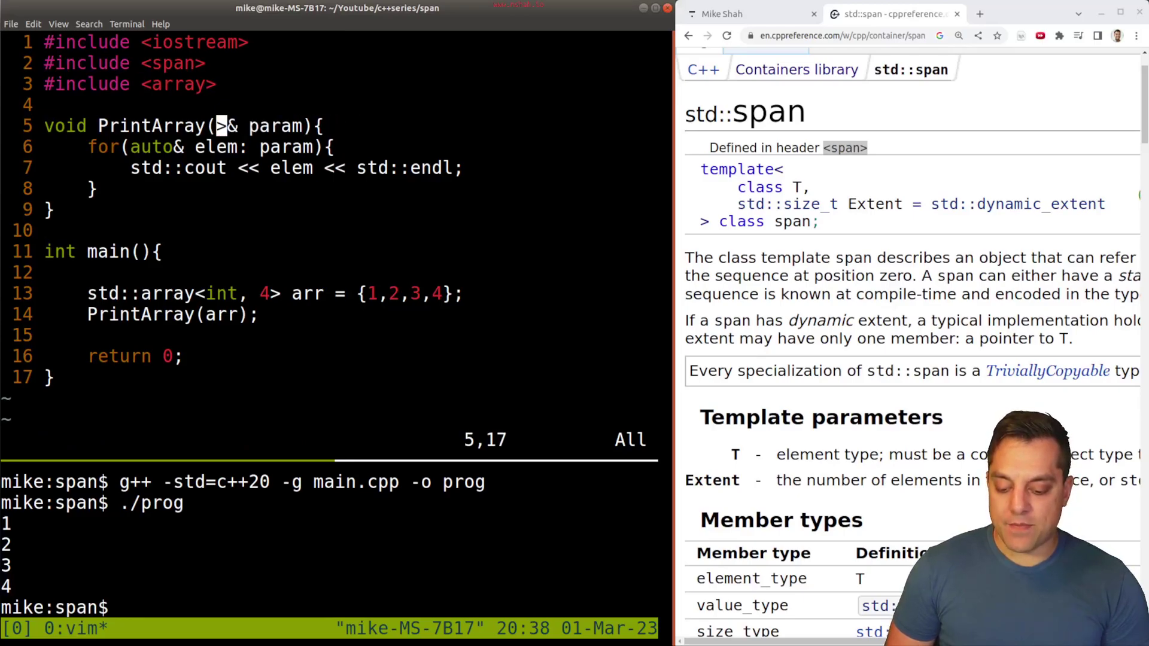
text(dwistd::sp)
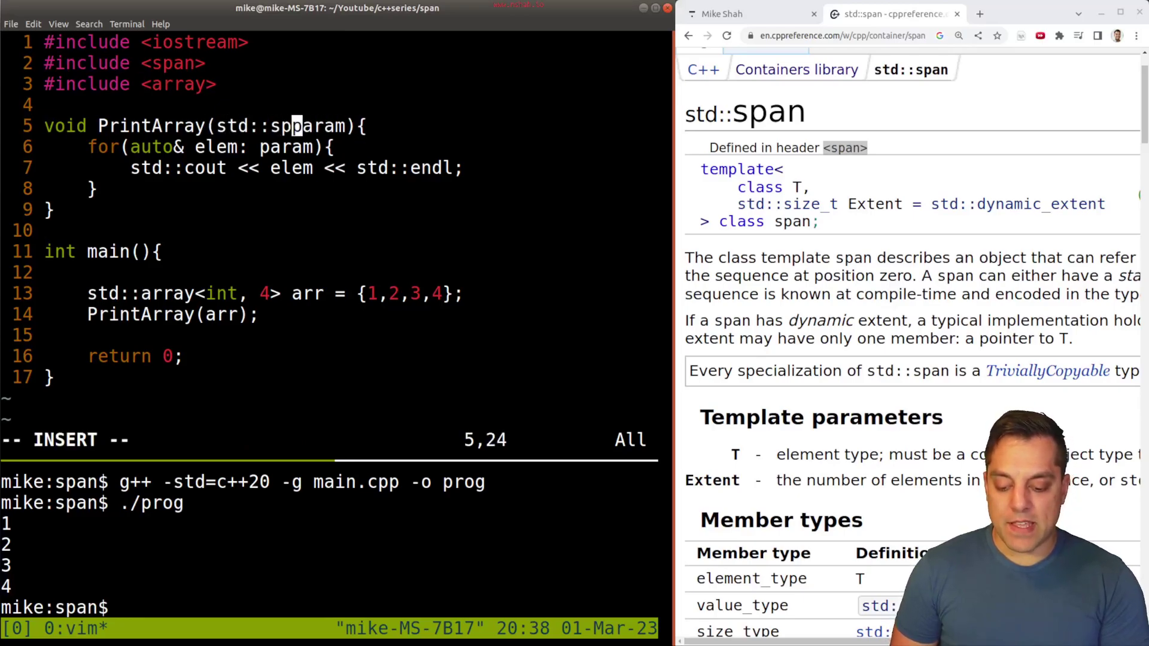
text(an)
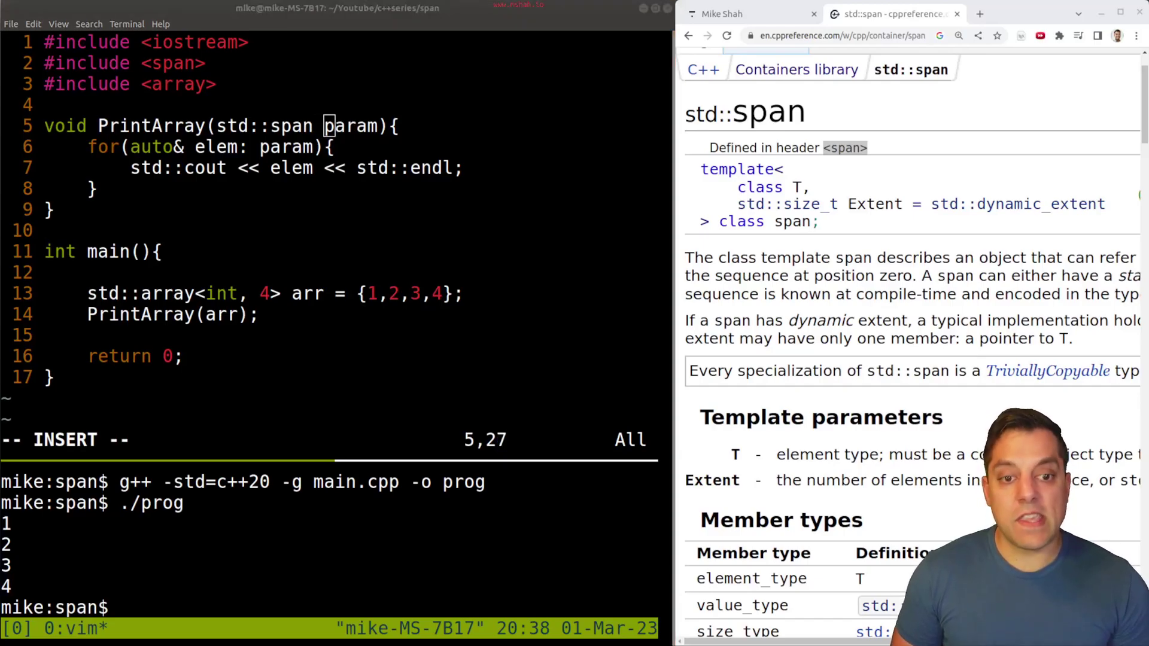
Make the parameter a std::span<int>, save, recompile with g++ and run ./prog
key(Left)
text(<)
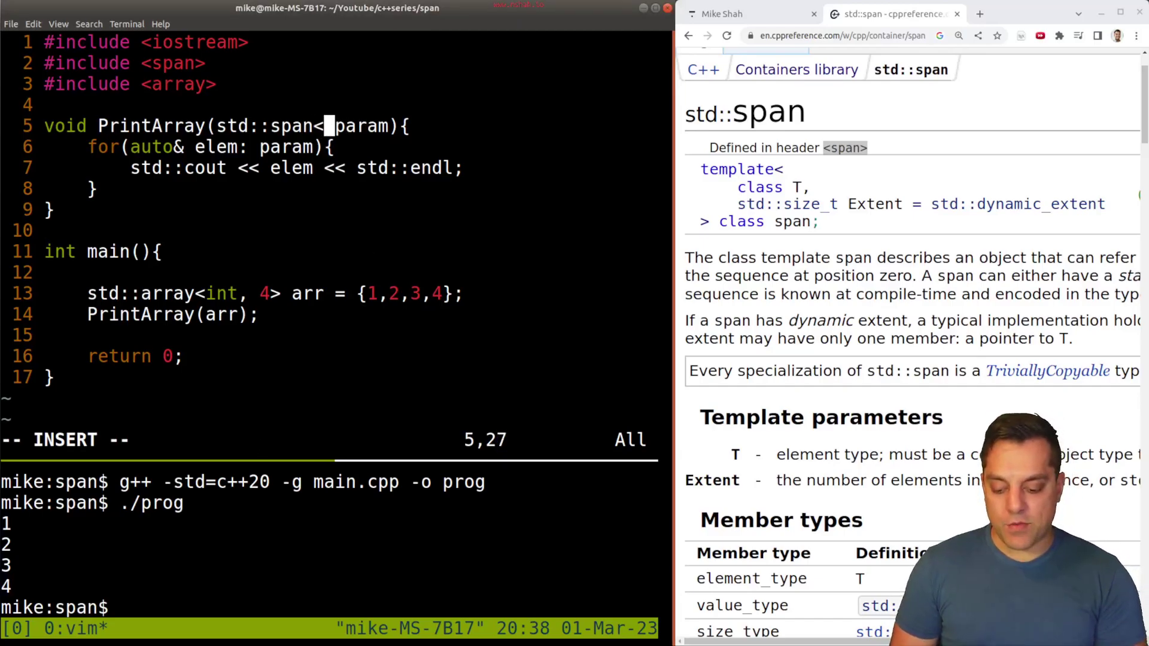
text(int>)
key(Escape)
text(:w)
key(Return)
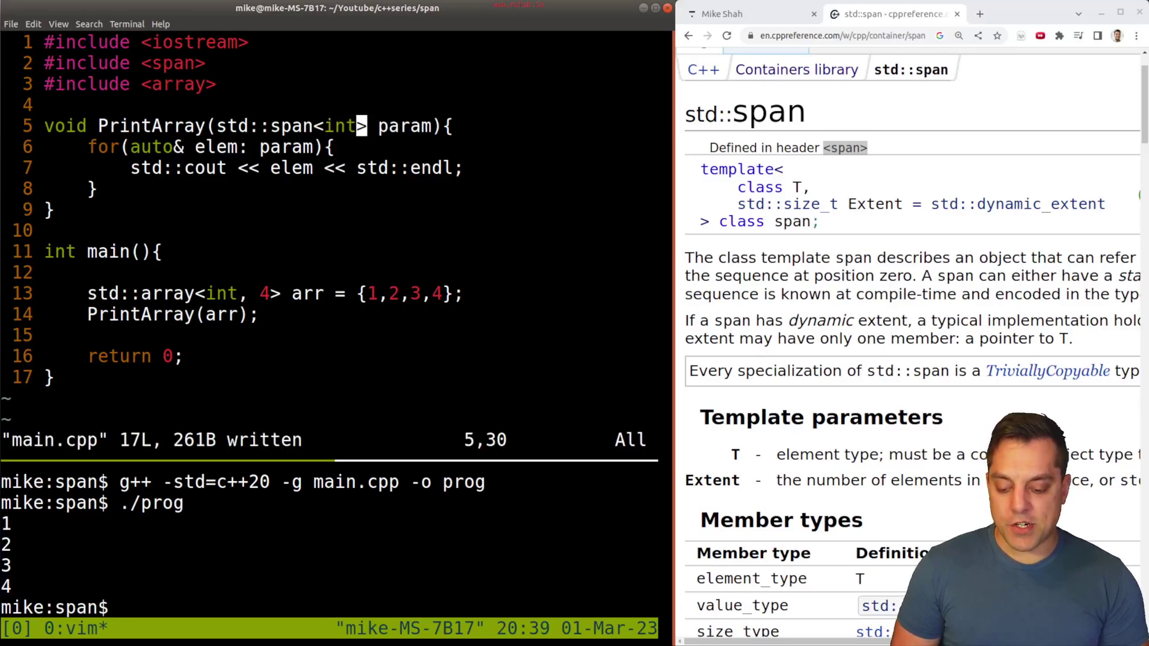
key(ctrl+b)
key(Down)
key(ctrl+l)
key(Up)
key(Up)
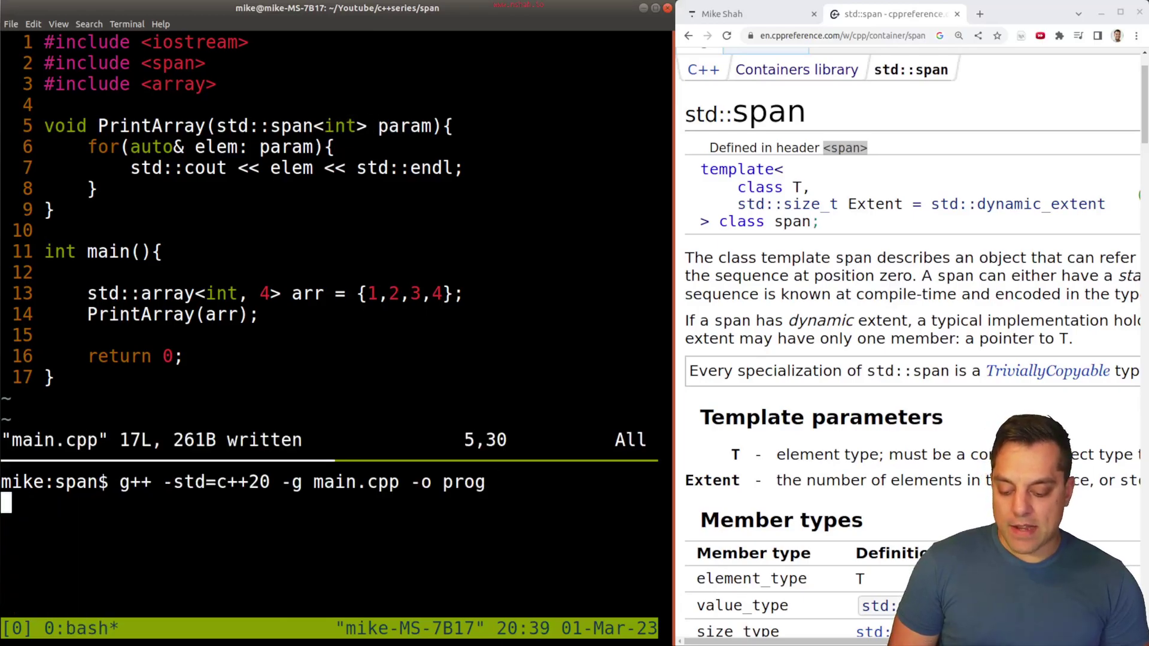
text(./prog)
key(Return)
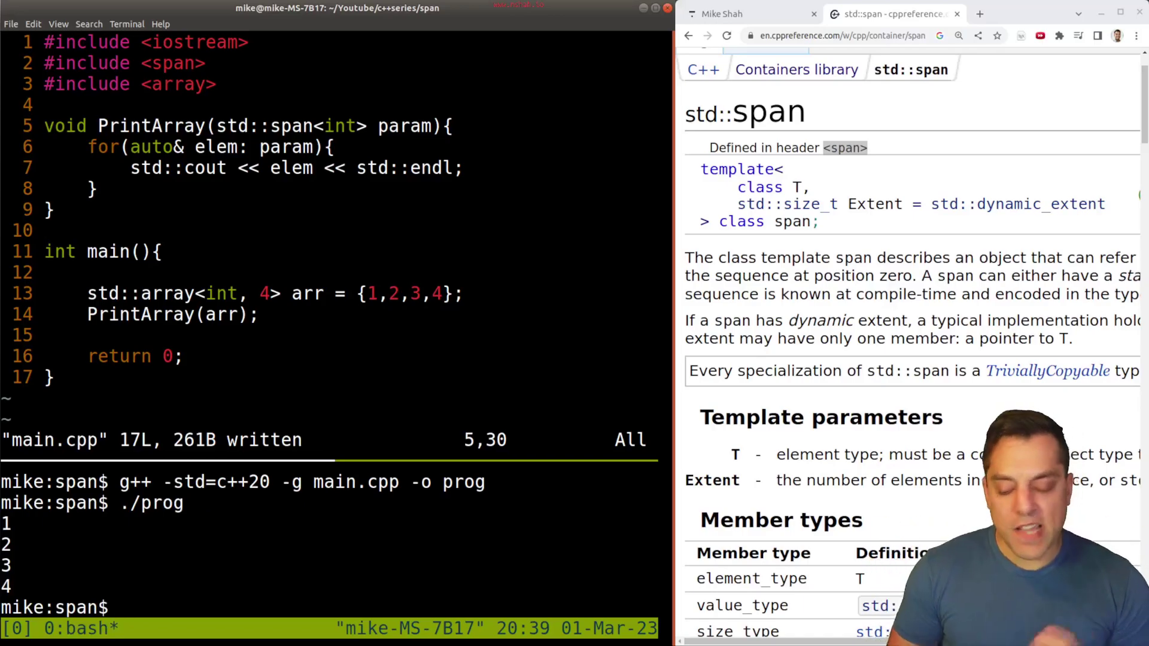
Move the Vim cursor down past PrintArray to the array's initializer list on line 13
key(ctrl+b)
key(Up)
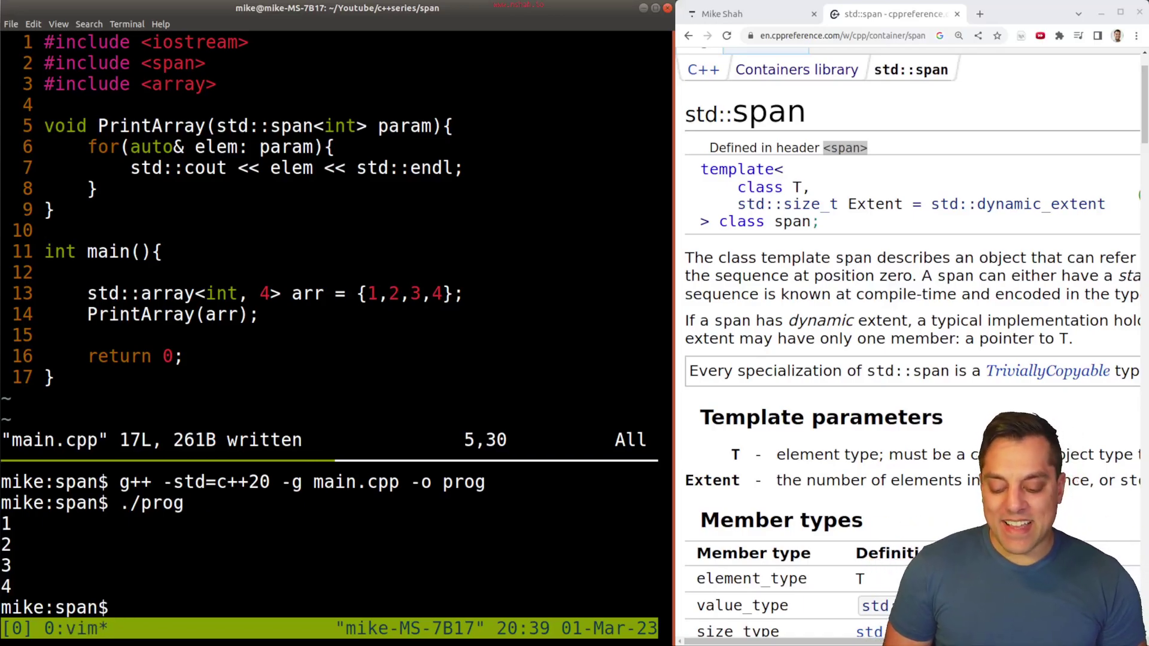
key(j)
key(j)
key(j)
key(j)
key(j)
key(j)
key(j)
key(j)
key(f)
key(braceleft)
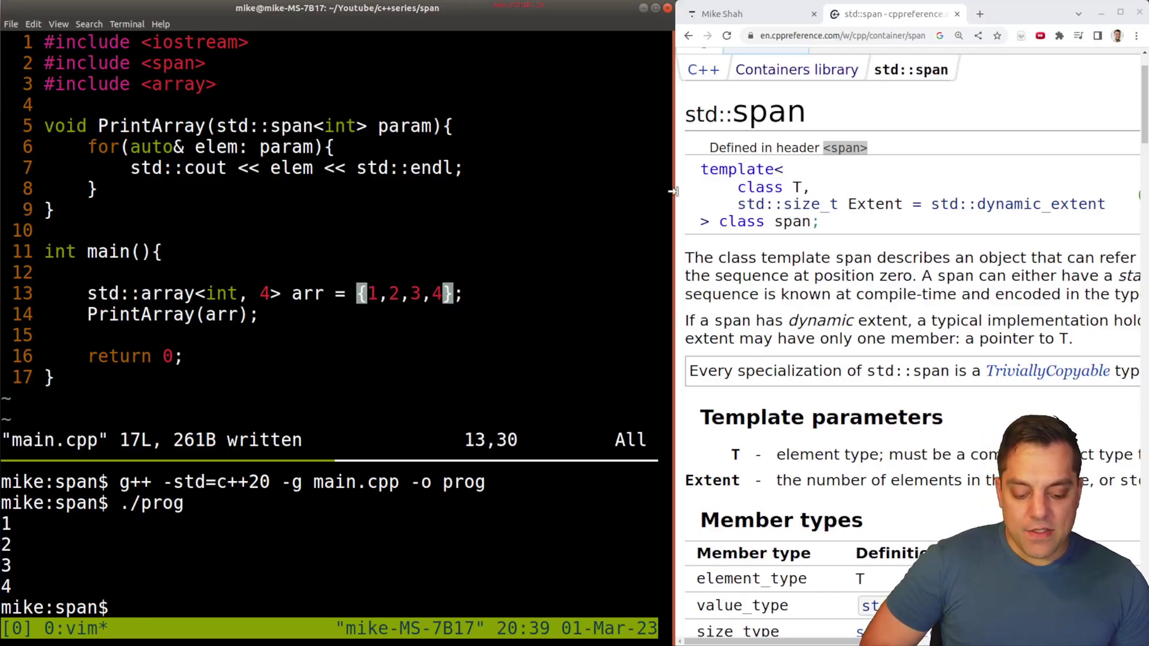
Highlight std::span's class T and Extent template parameters against the int span parameter
mouse_move(673, 191)
mouse_down()
mouse_move(552, 193)
mouse_move(985, 204)
mouse_up()
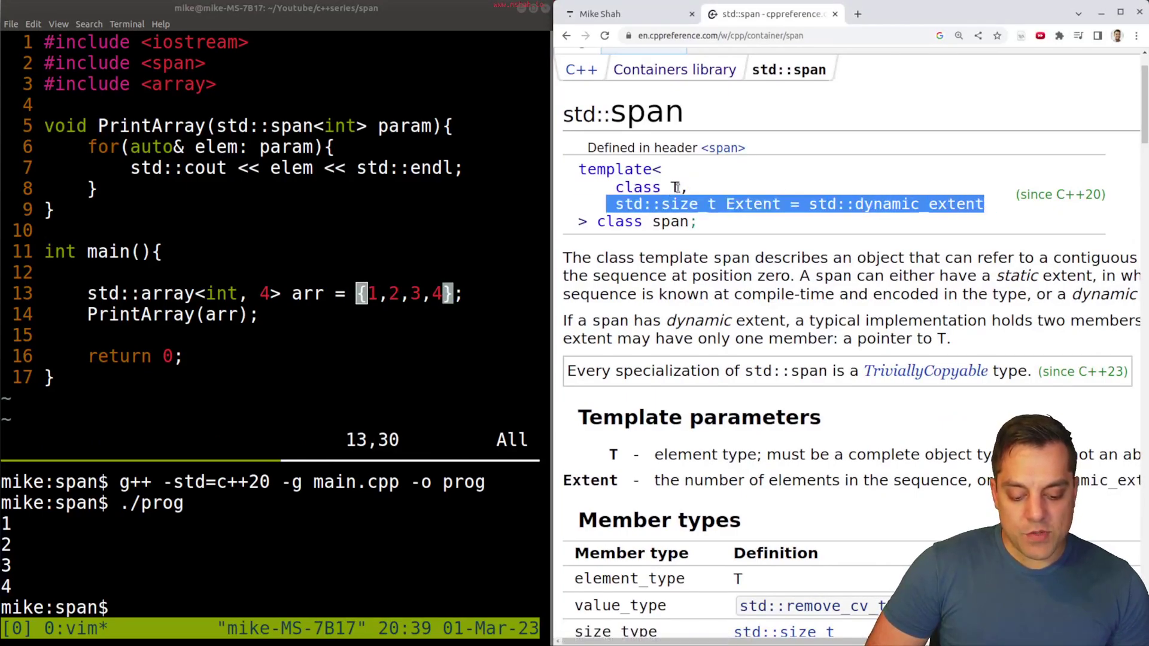
drag(681, 189, 619, 186)
double_click(327, 131)
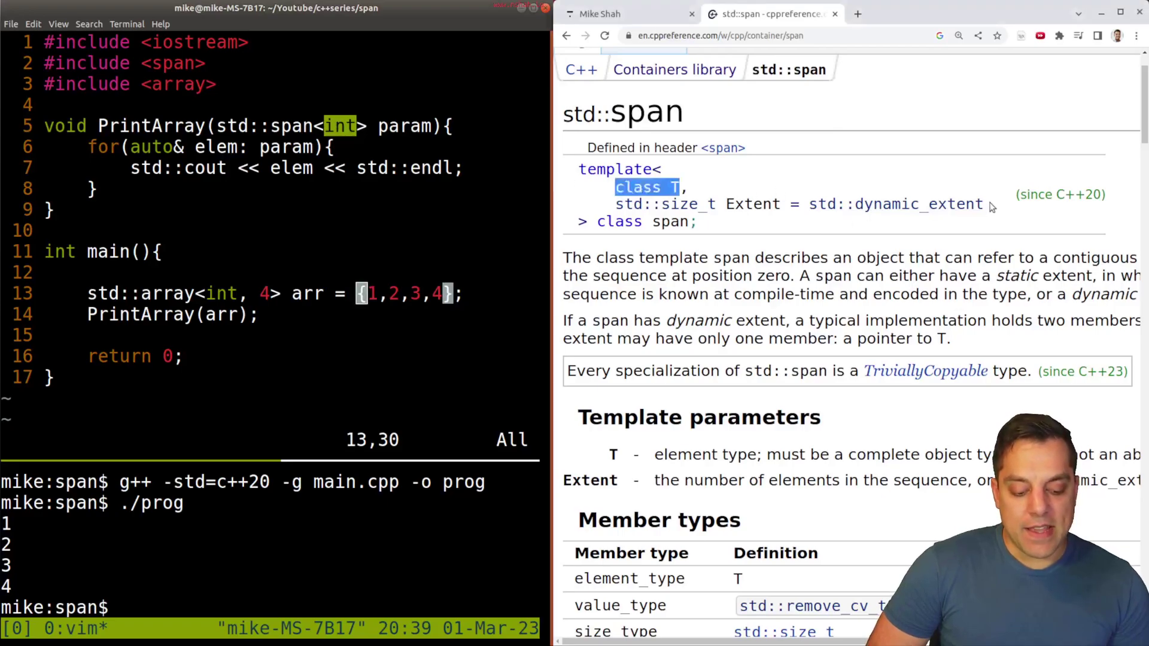
drag(985, 204, 619, 205)
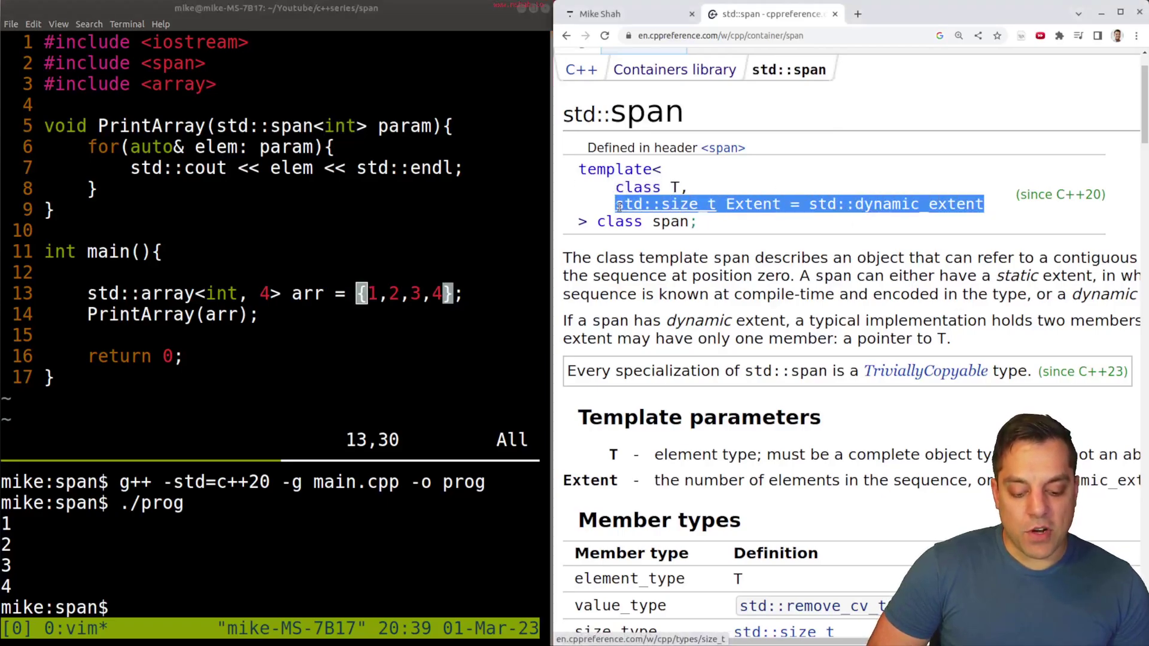
click(894, 223)
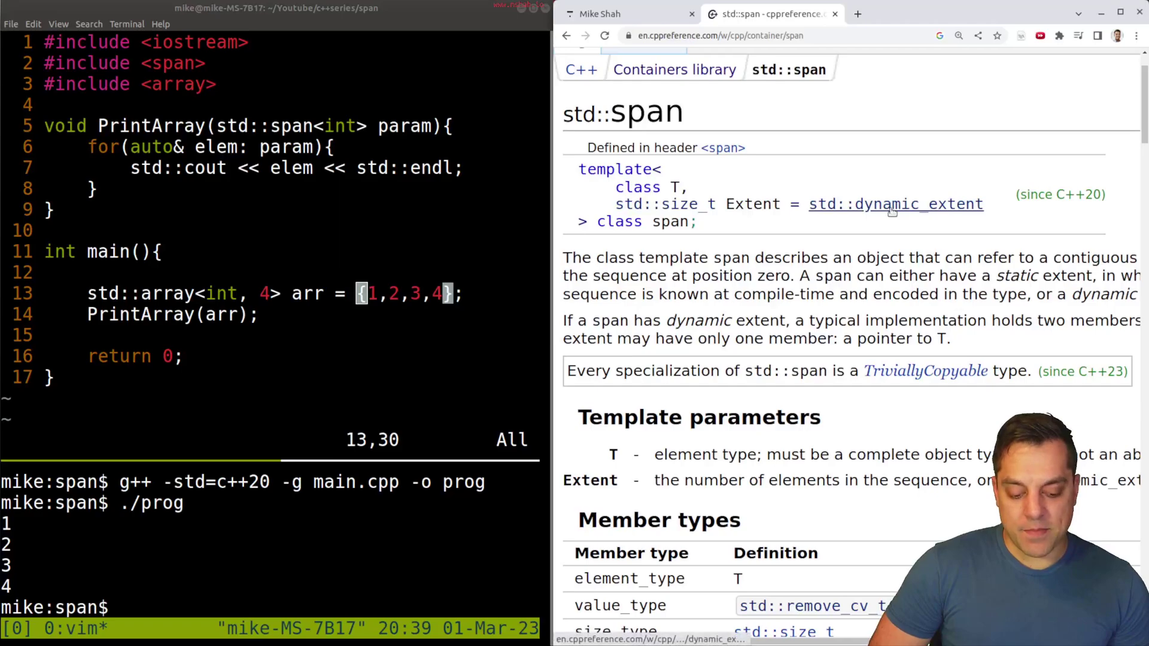
Read the std::dynamic_extent page and its static-versus-dynamic extent example, browser tiled right
click(888, 207)
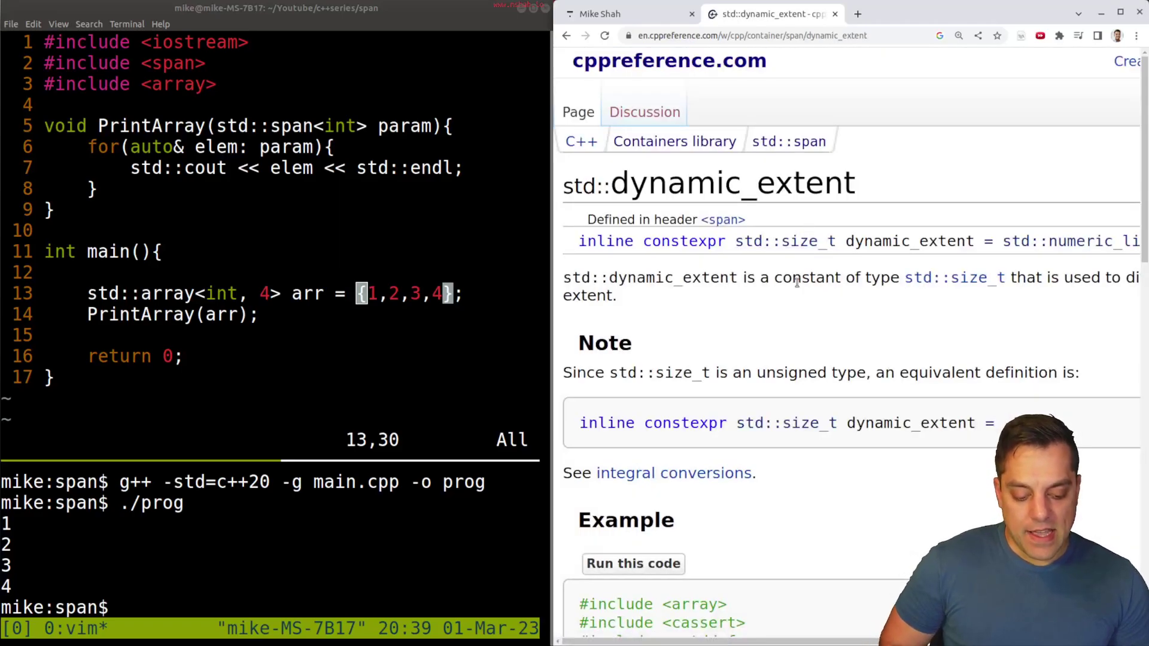
scroll(809, 270, down, 3)
drag(551, 189, 385, 189)
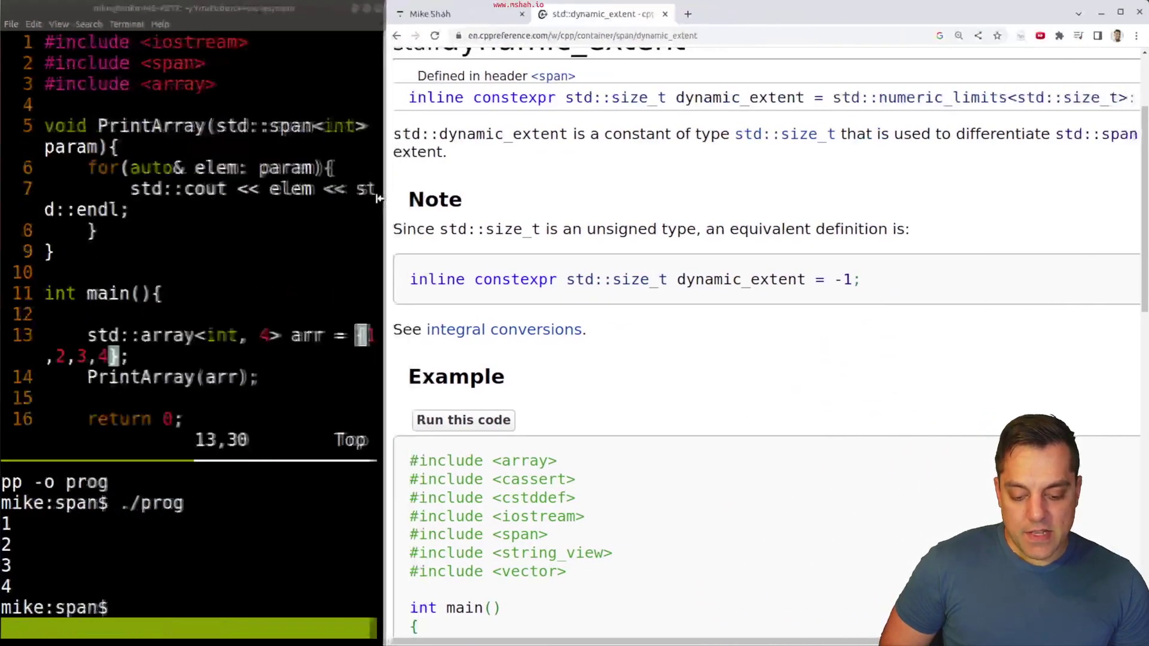
mouse_move(605, 134)
mouse_down()
mouse_move(1133, 135)
mouse_move(1114, 135)
mouse_up()
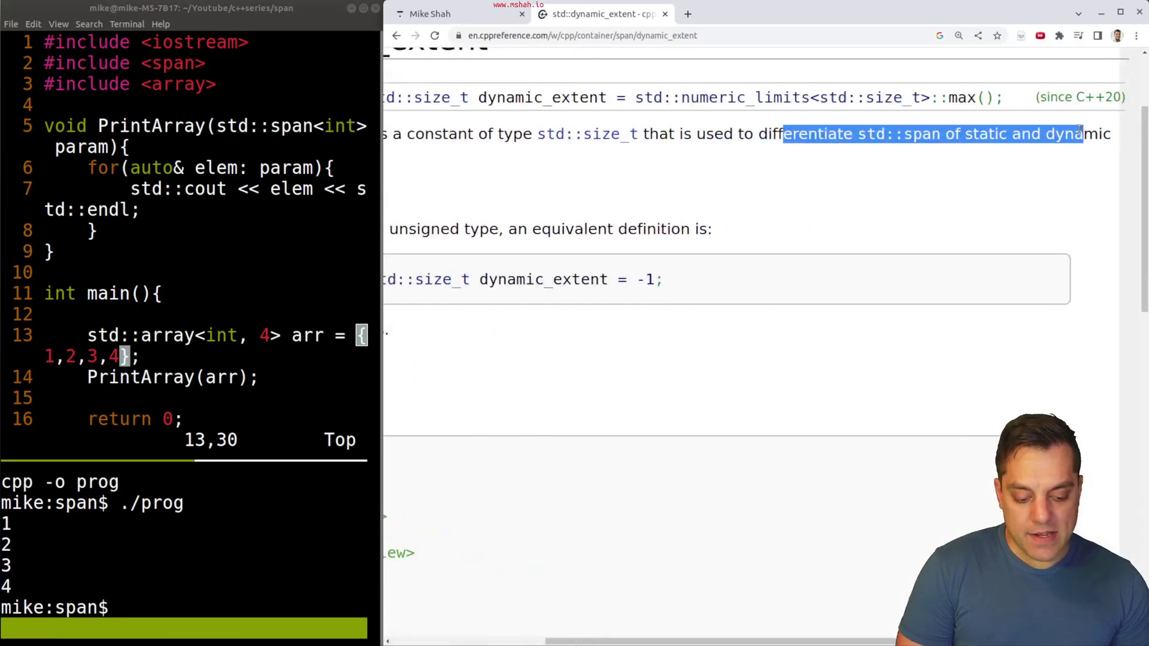
click(990, 153)
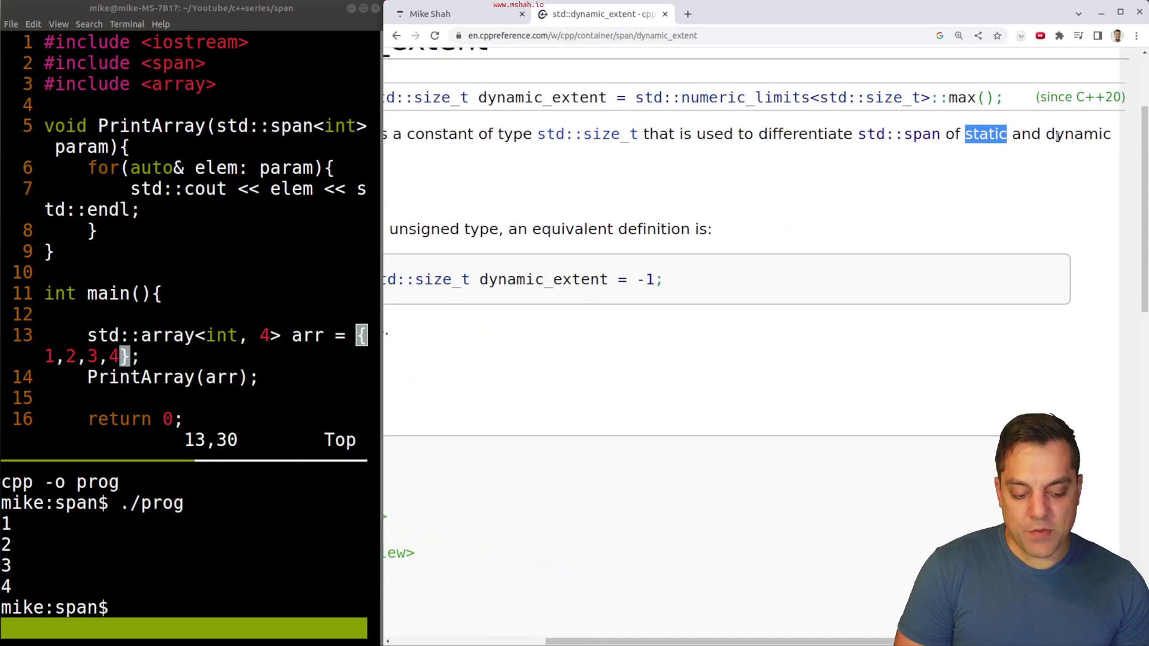
double_click(908, 25)
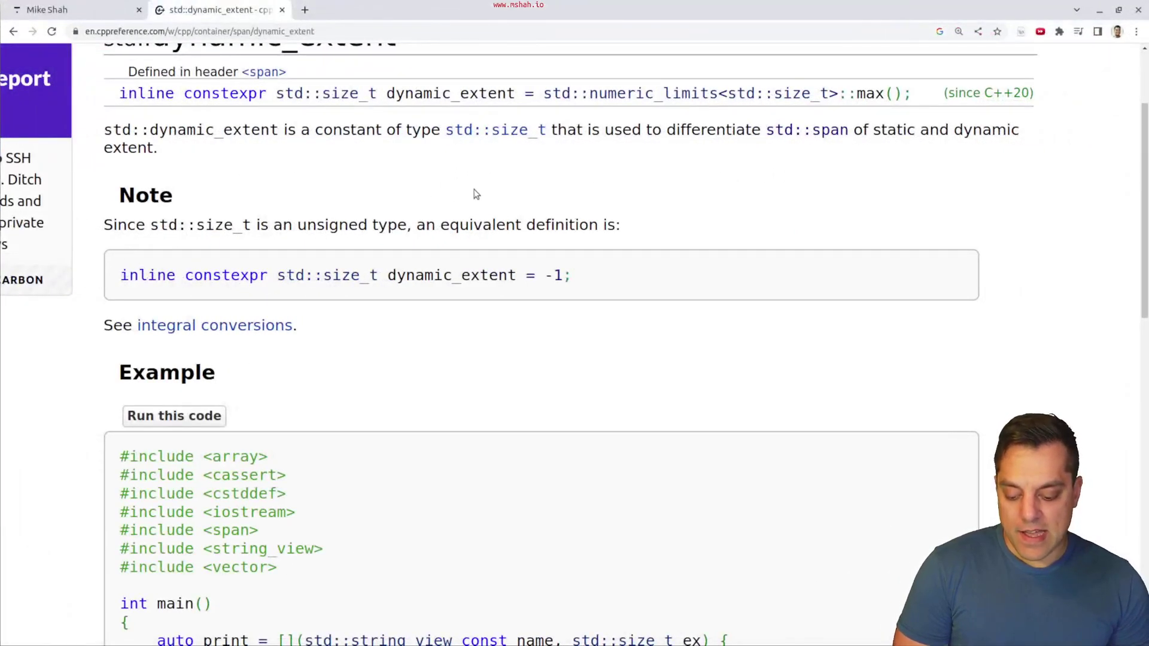
scroll(476, 194, down, 5)
scroll(534, 200, down, 5)
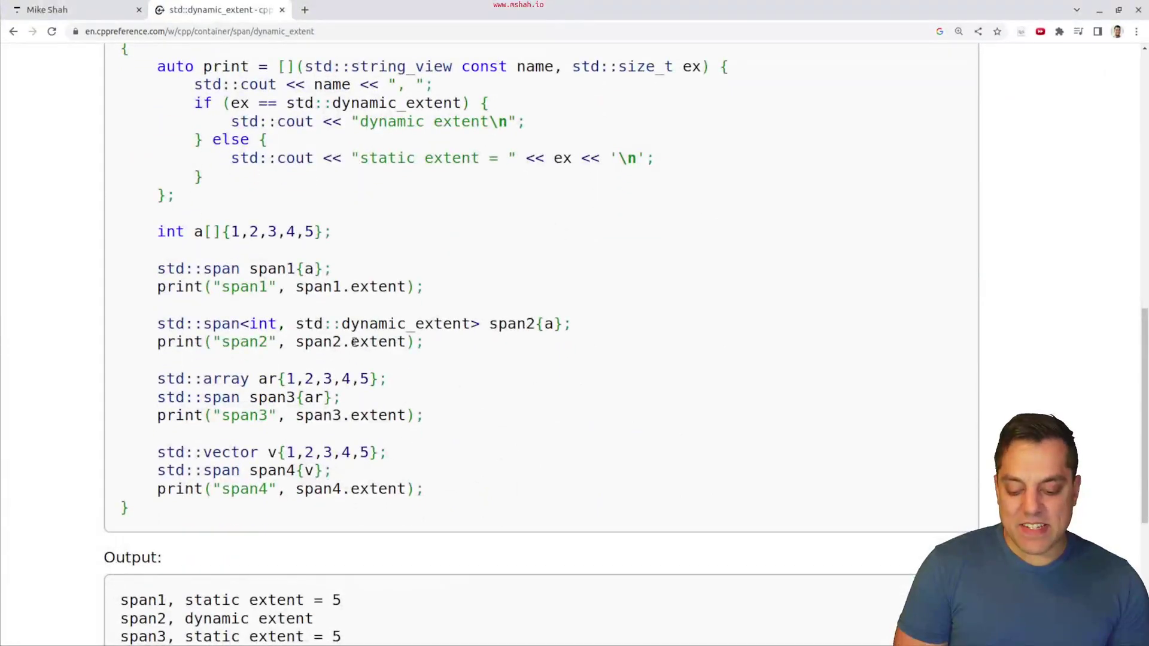
double_click(376, 286)
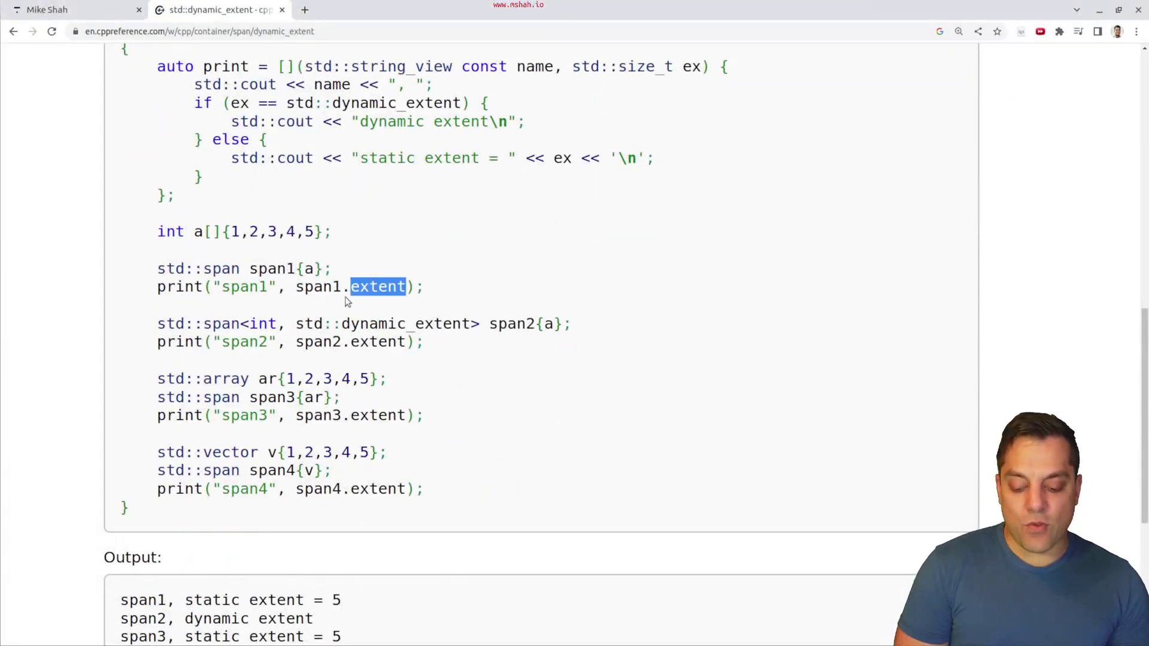
click(440, 285)
key(super+Right)
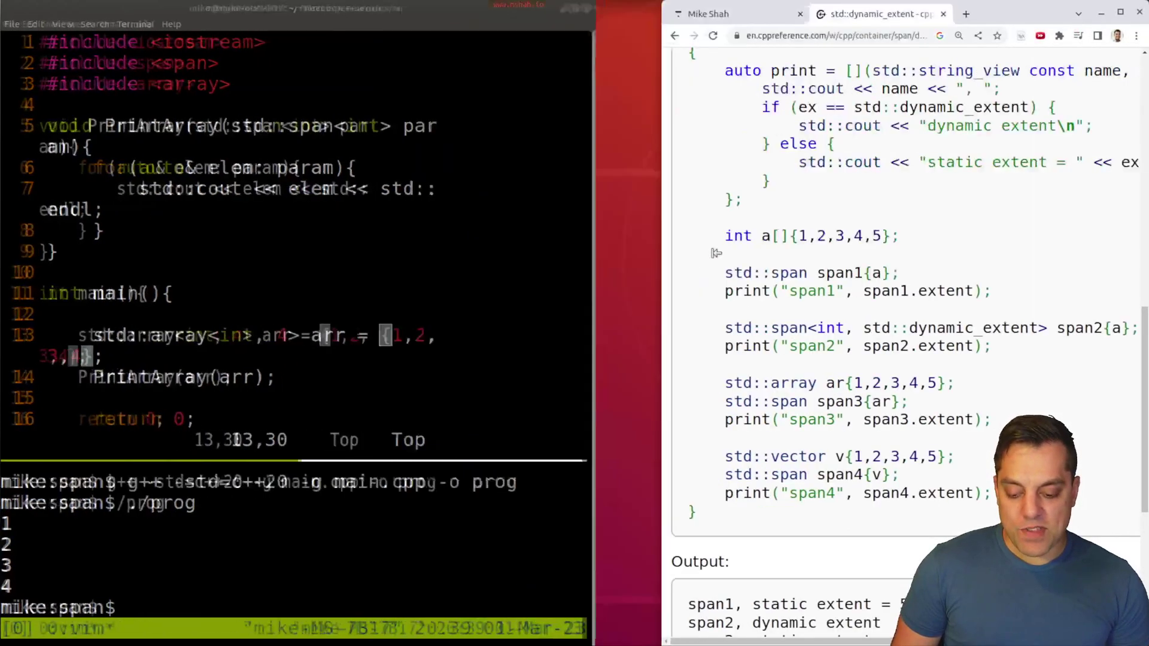
Add a line printing param.extent at the top of PrintArray and save main.cpp
drag(380, 240, 757, 240)
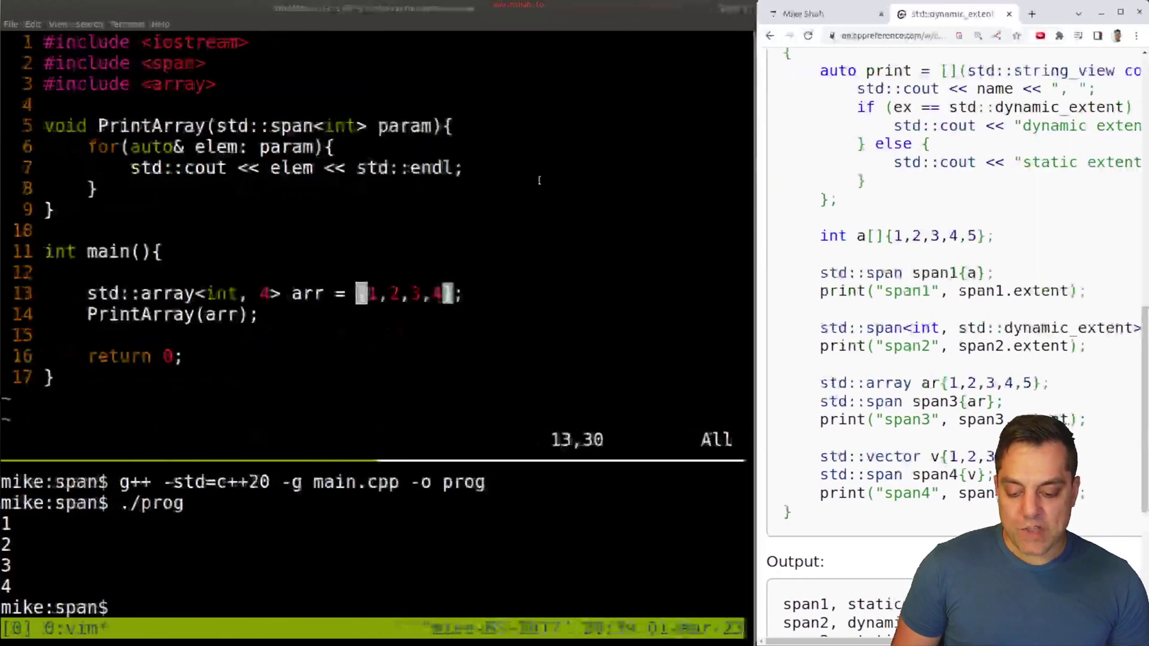
key(k)
key(k)
key(k)
key(k)
key(k)
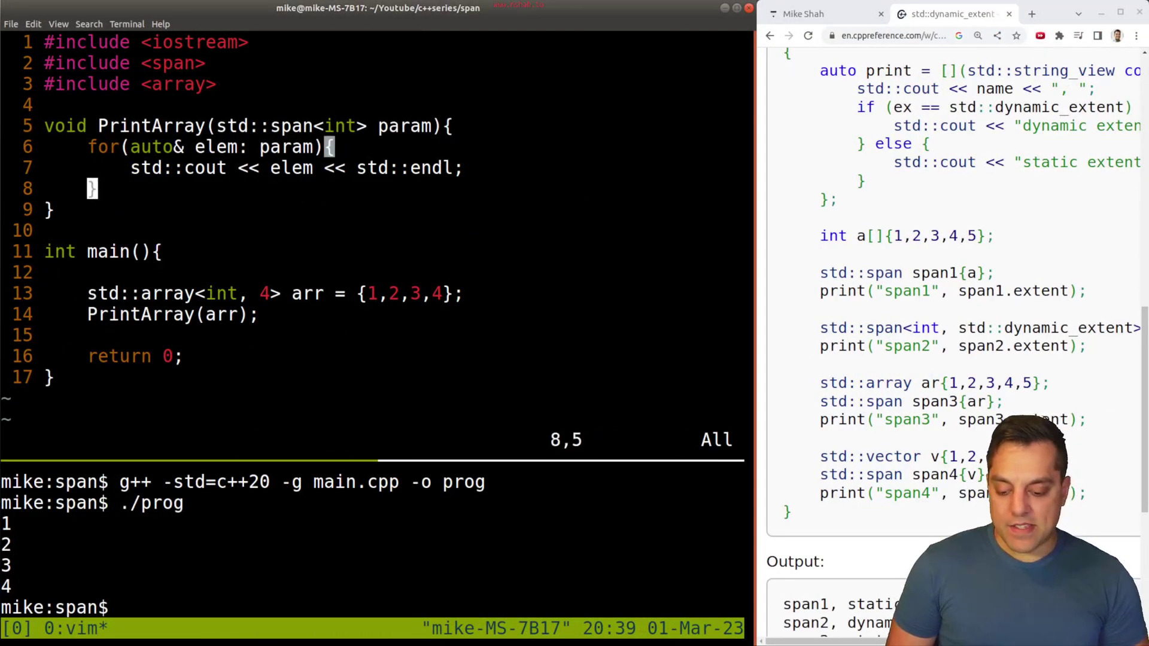
key(k)
key(k)
text(Ostd::)
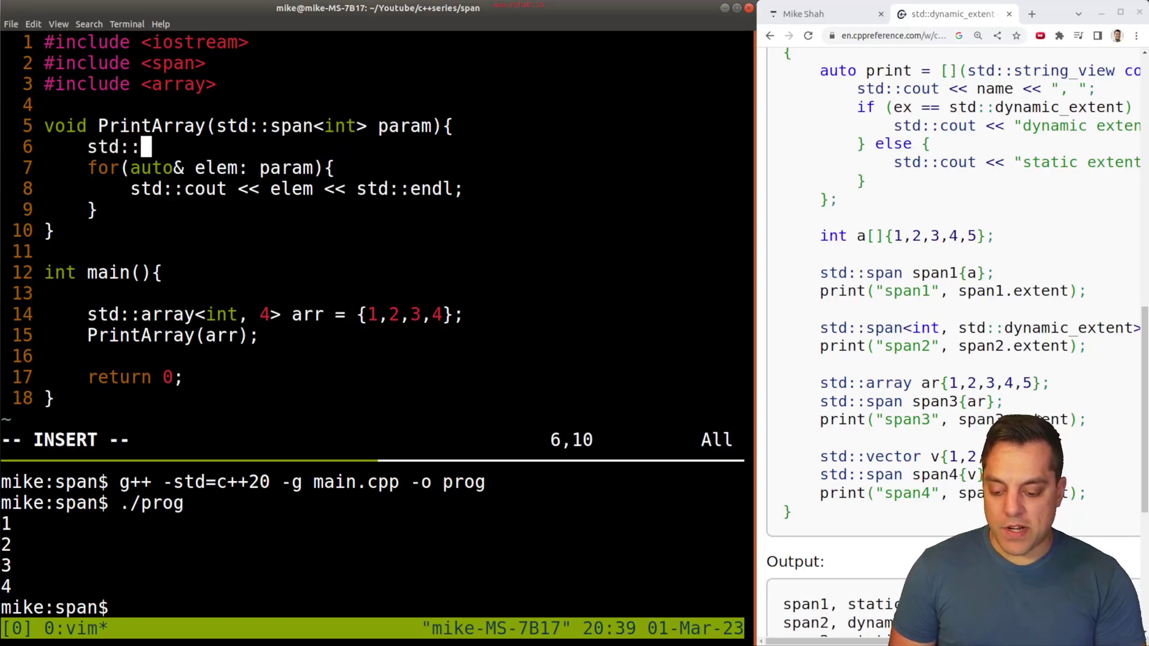
text(cout << )
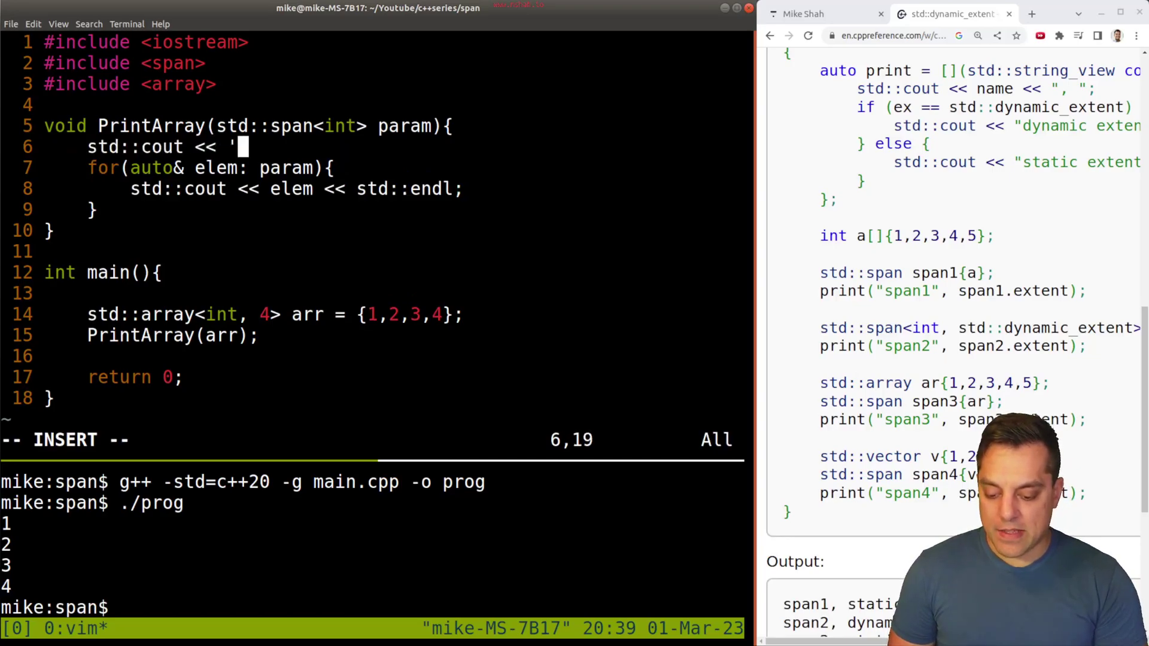
text("exten)
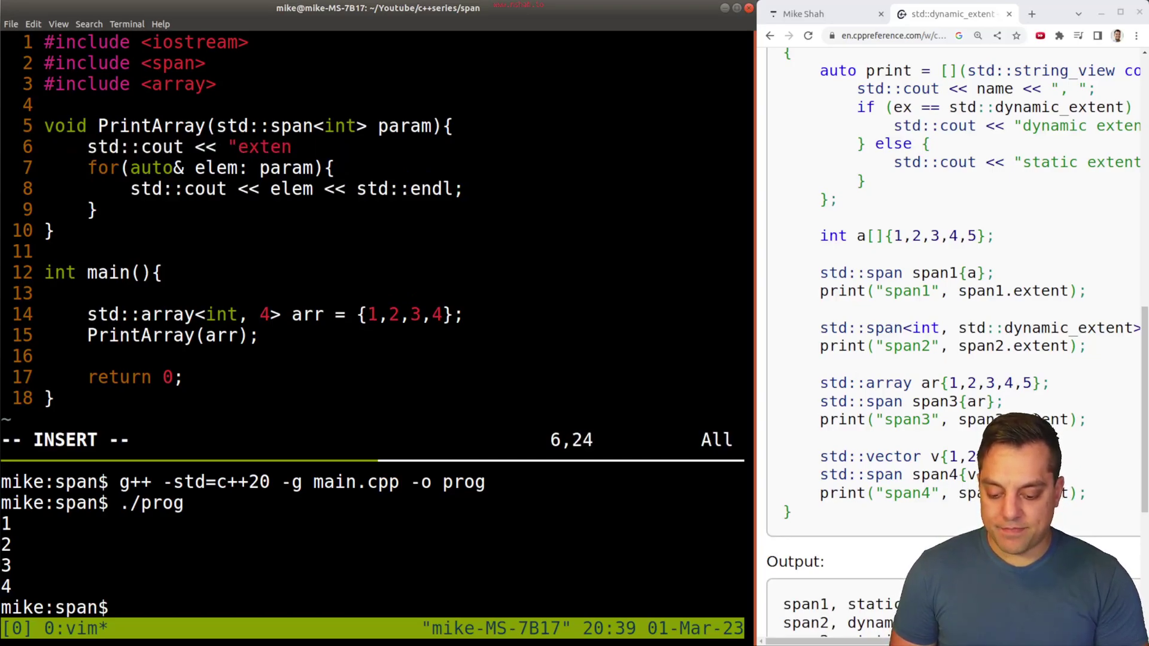
text(t: " <<)
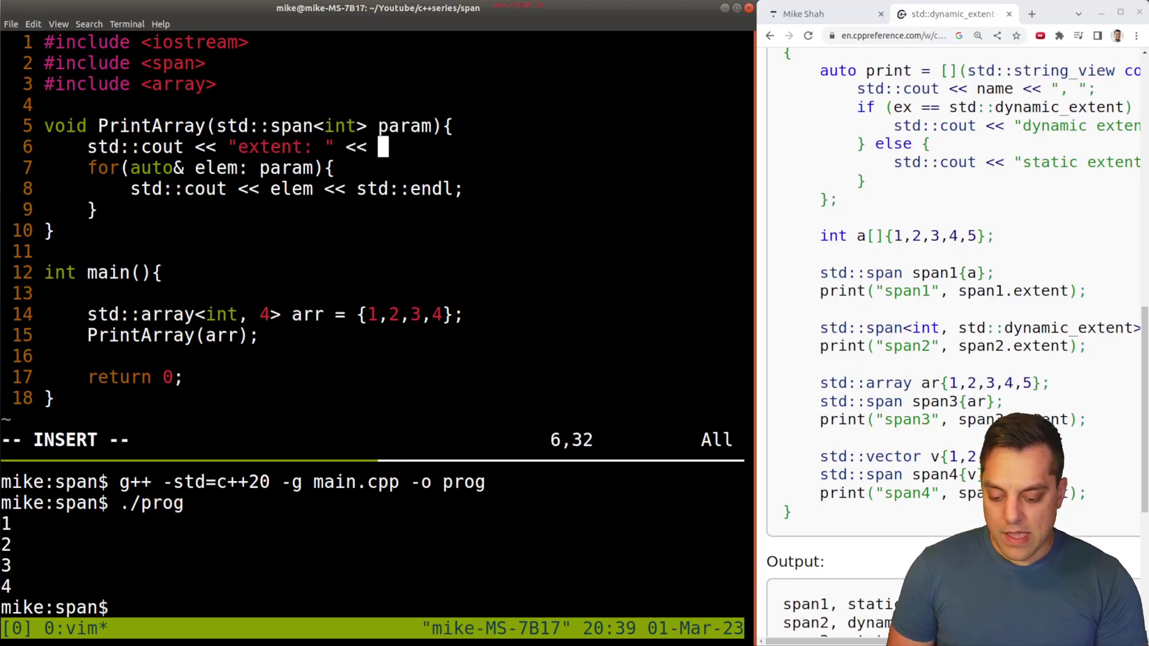
text(param.extend)
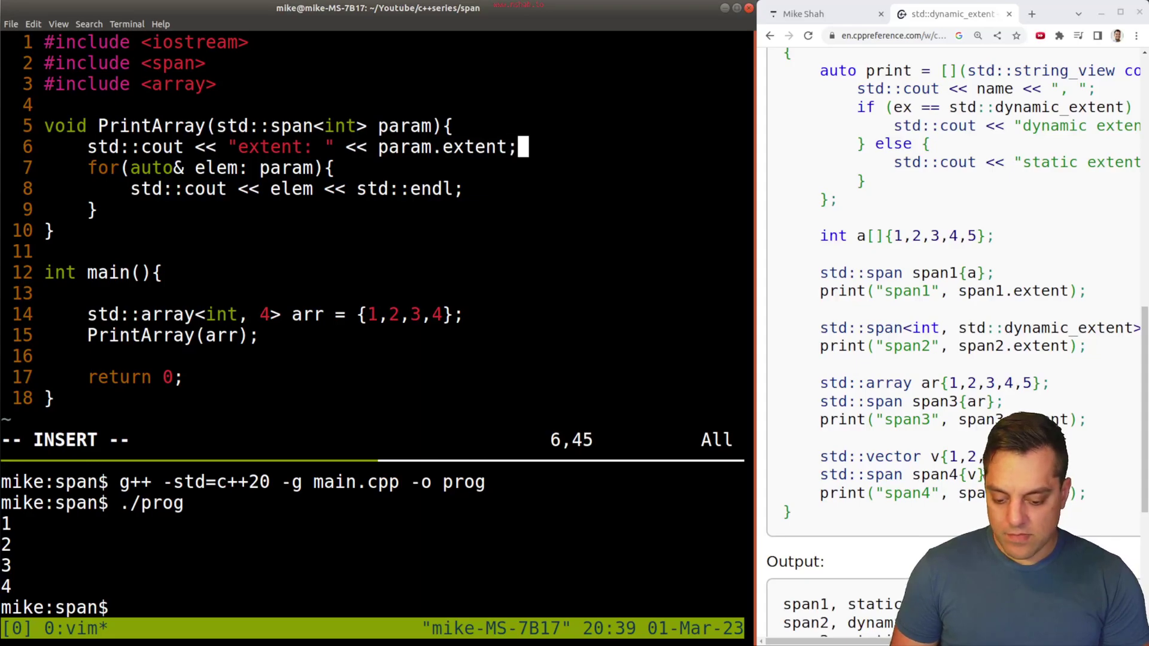
text(<< std::e)
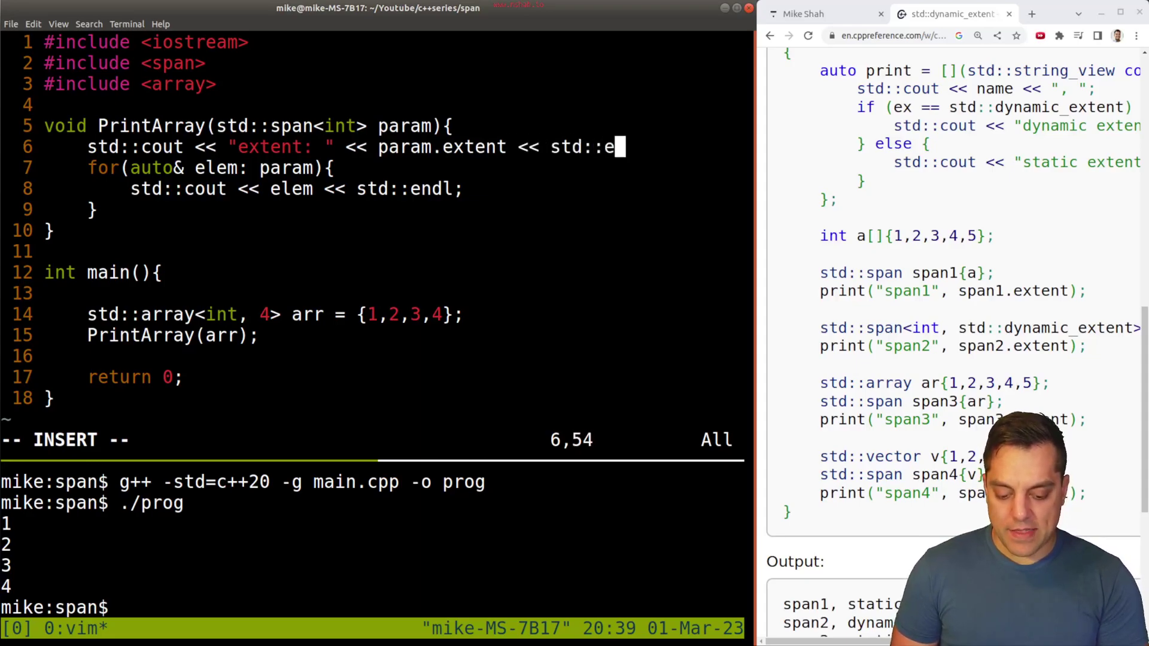
text(ndl;)
key(Escape)
text(:w)
key(Return)
key(ctrl+b)
key(Down)
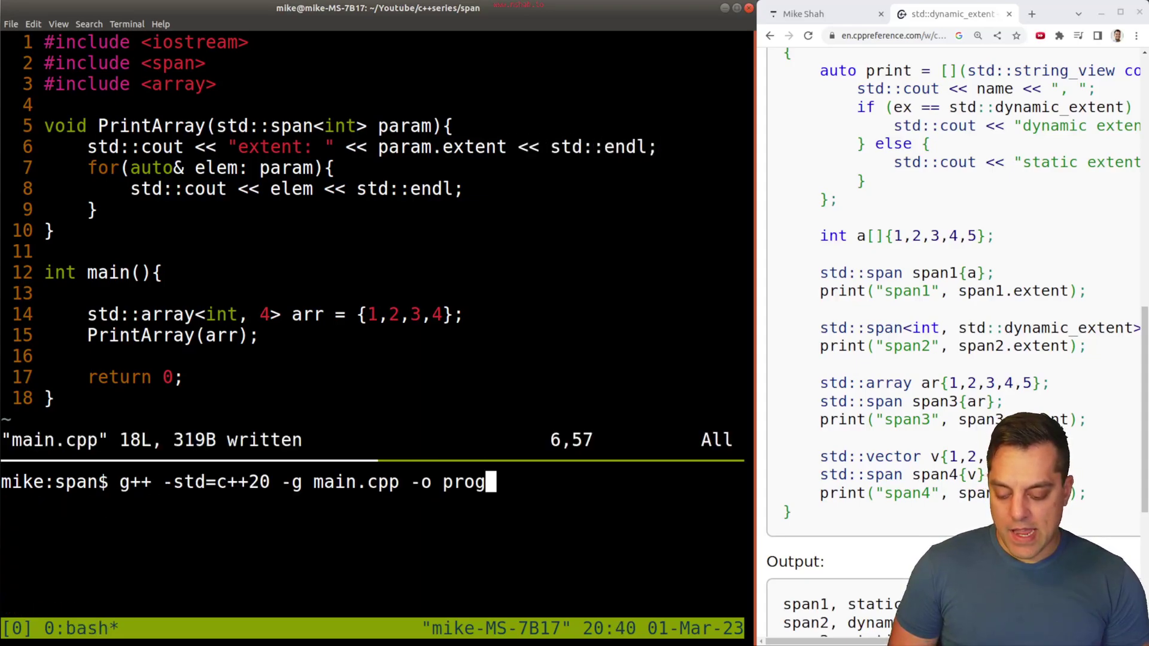
text(./prog)
key(Return)
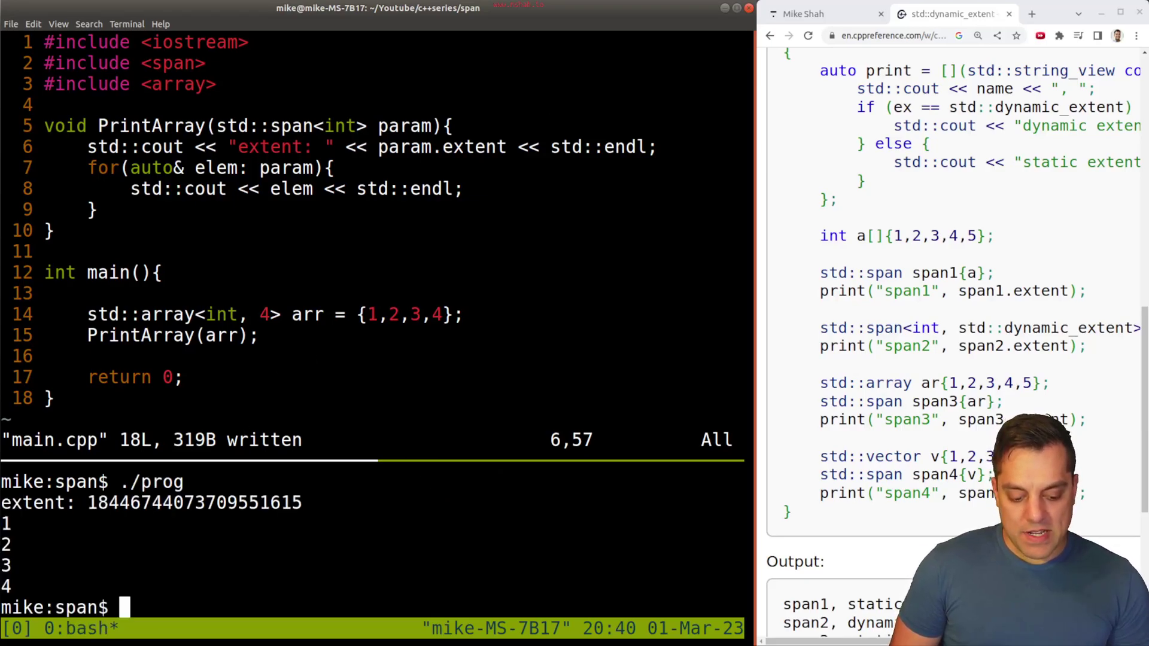
click(66, 642)
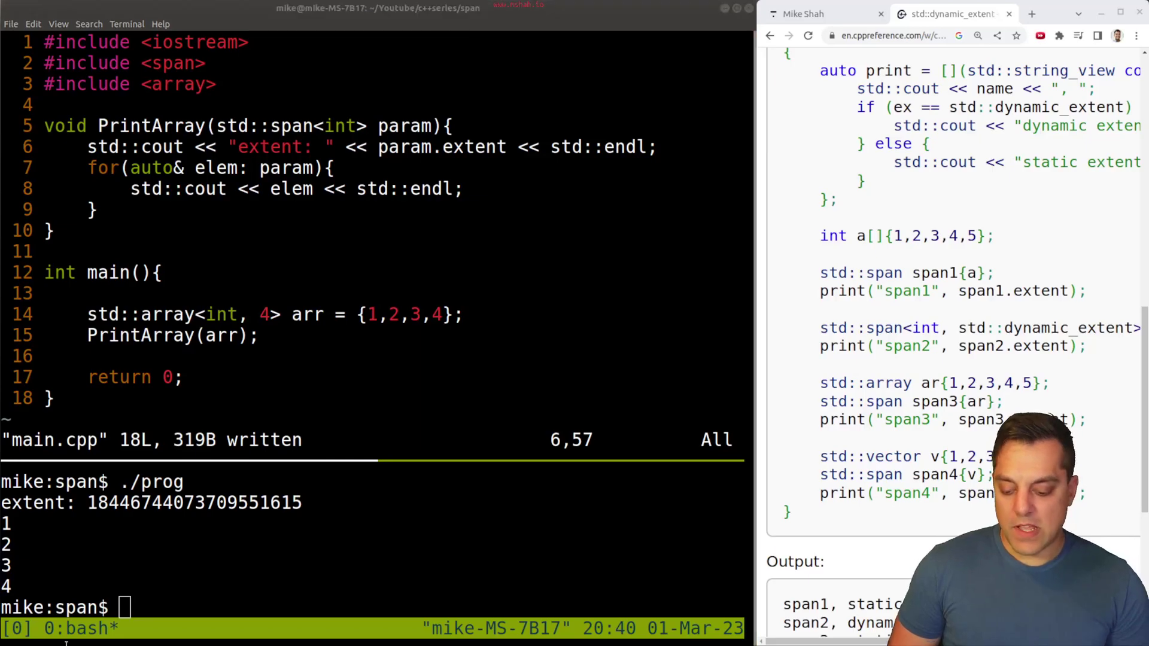
double_click(136, 507)
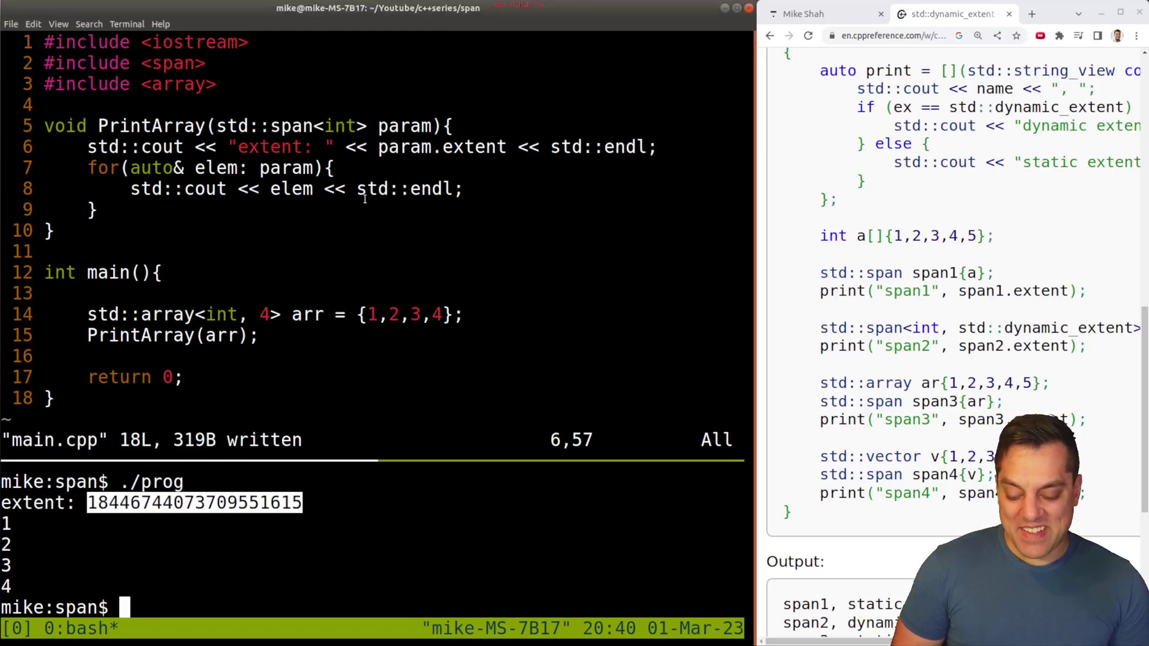
drag(889, 121, 1067, 125)
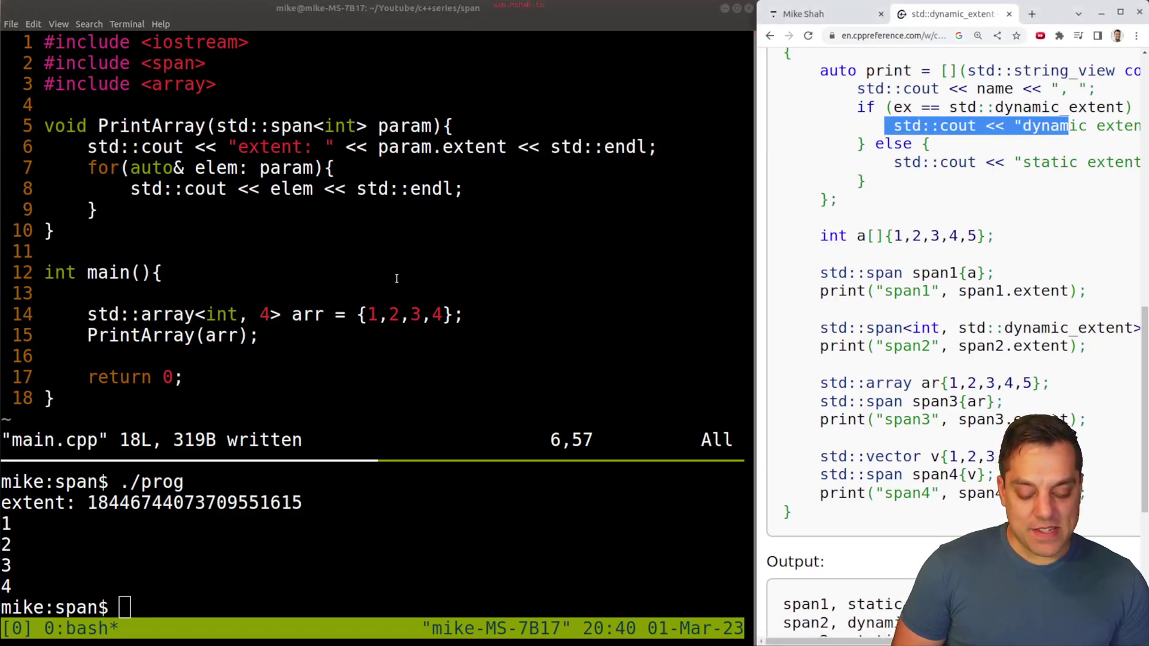
Wrap the extent print in an if (param.extent == std::static_extent) / else block
click(397, 278)
key(ctrl+b)
key(Up)
text(ko)
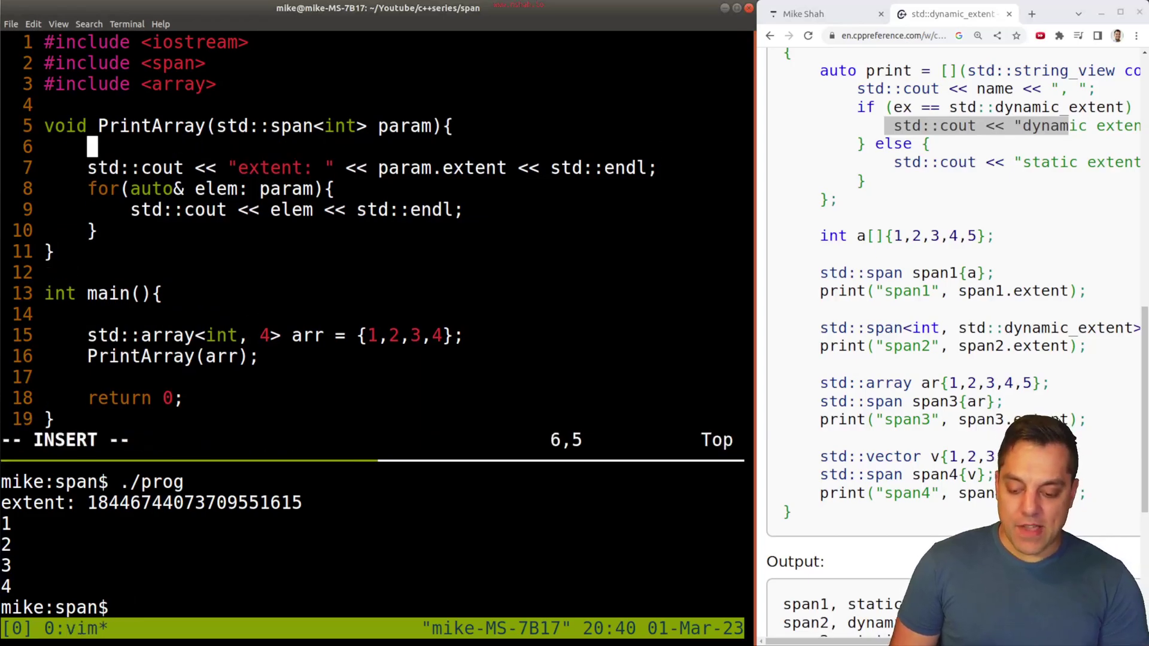
text(if()
key(BackSpace)
key(BackSpace)
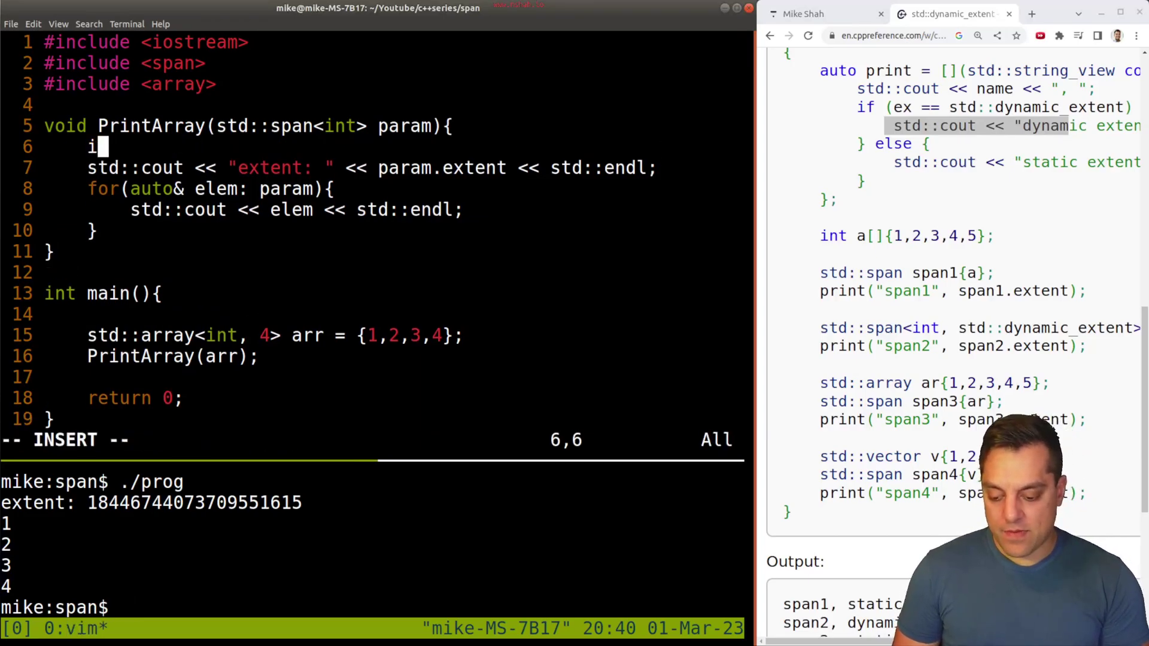
key(BackSpace)
key(Up)
key(Up)
key(Up)
key(Down)
key(Down)
key(Down)
text(if)
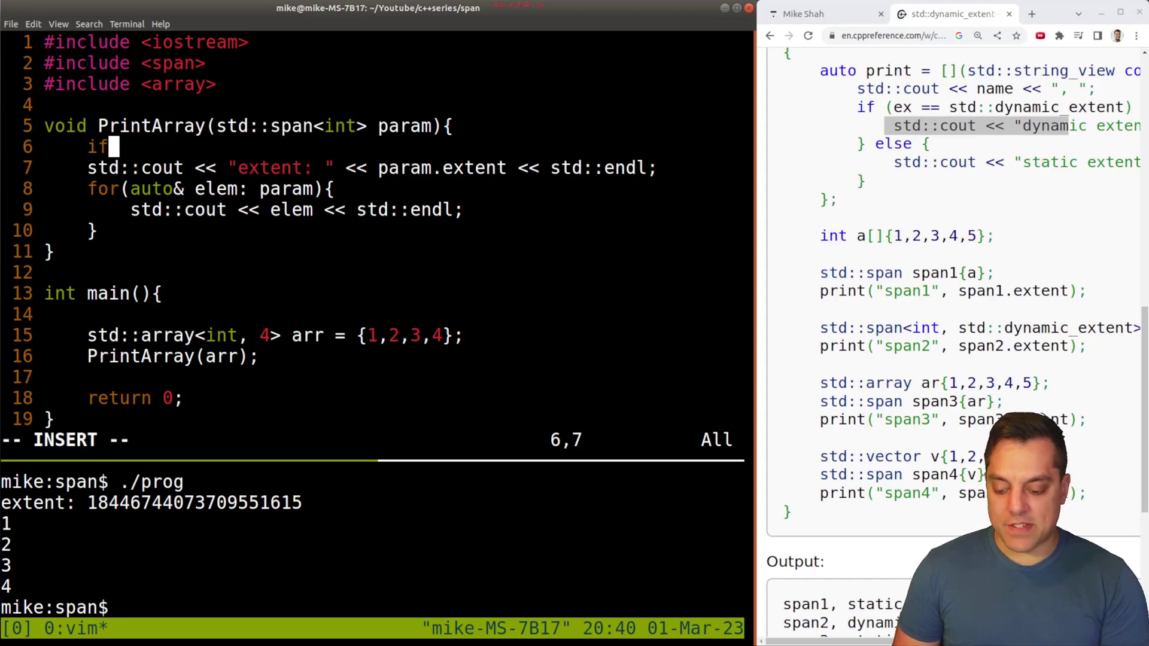
text((param.)
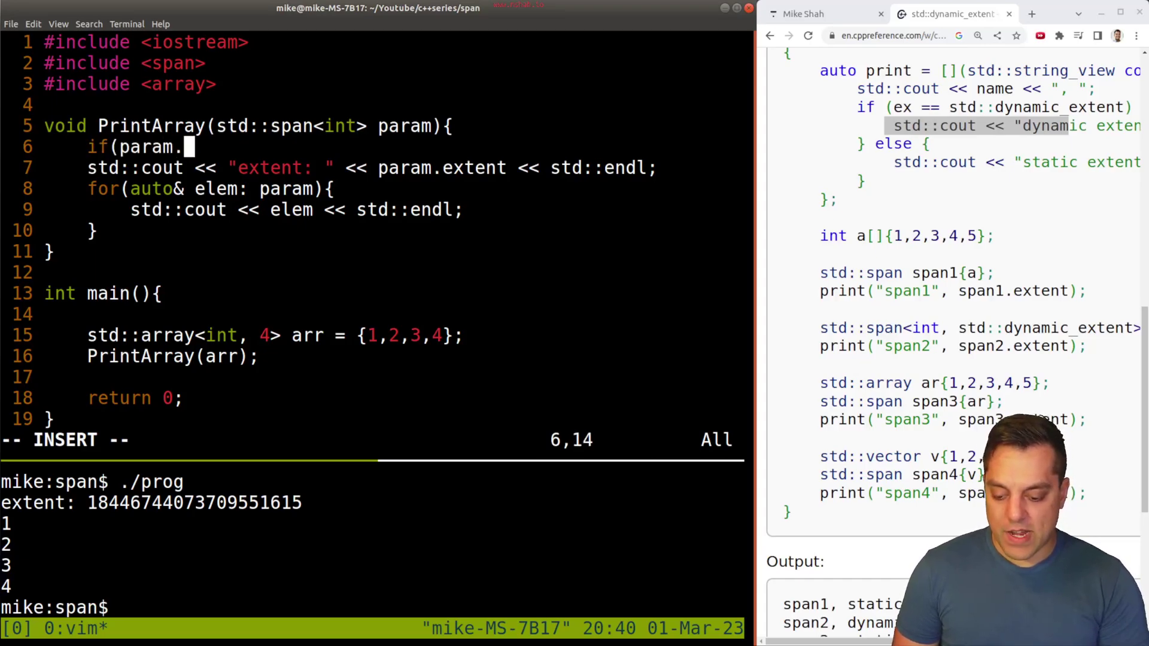
text(extent == )
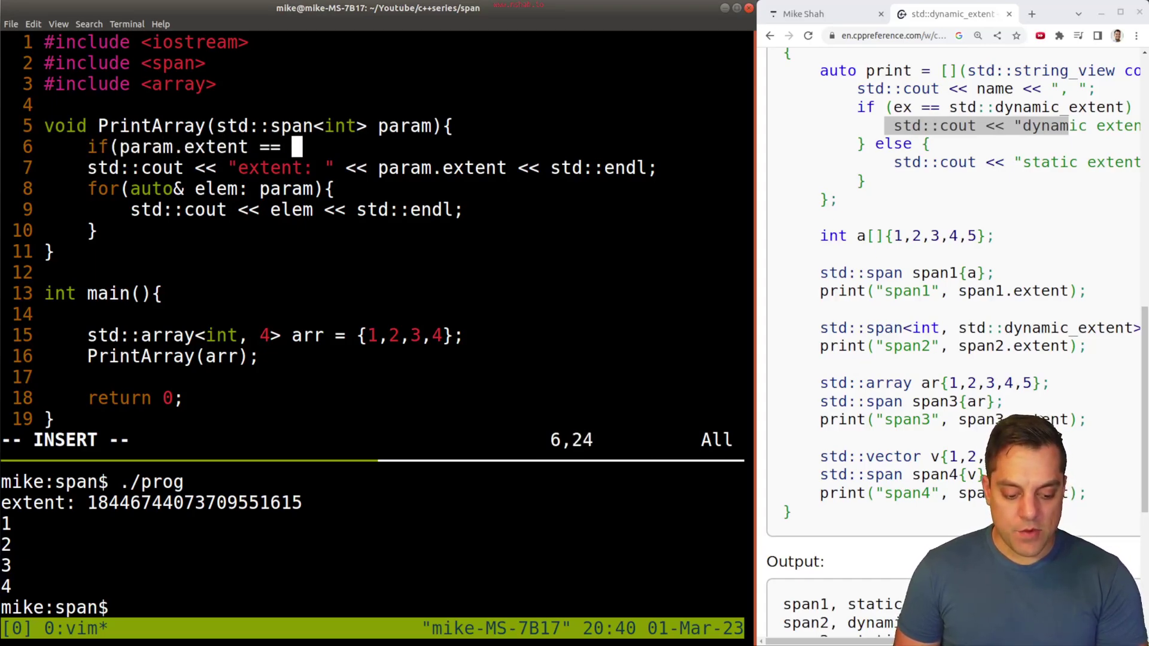
text(std::)
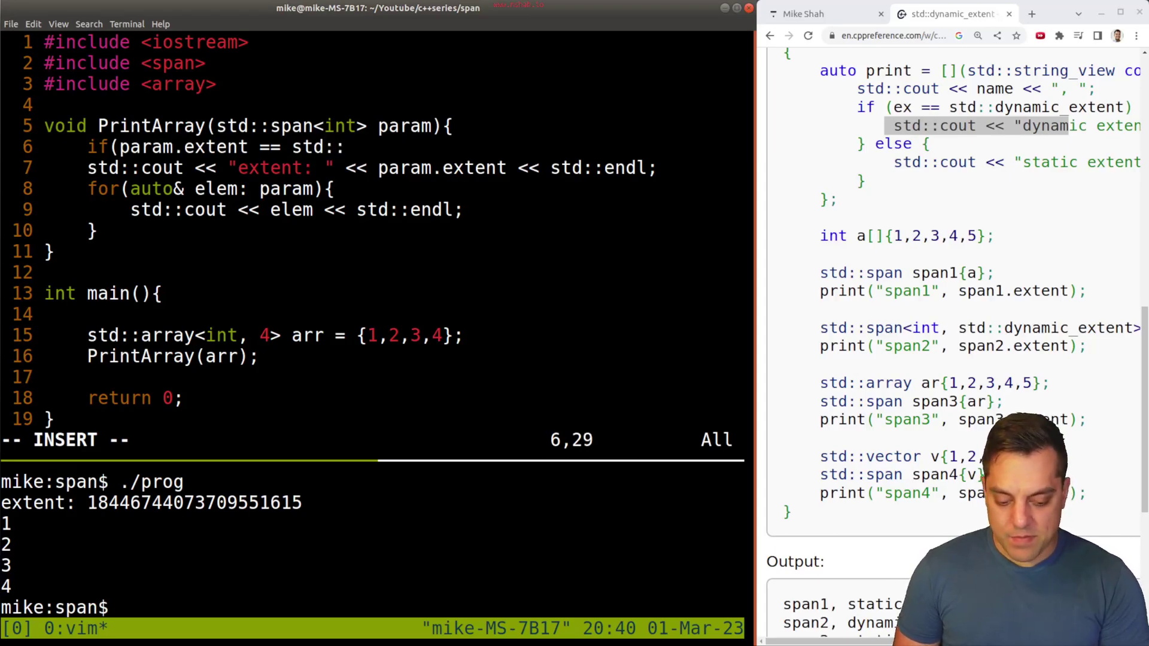
text(static_exten)
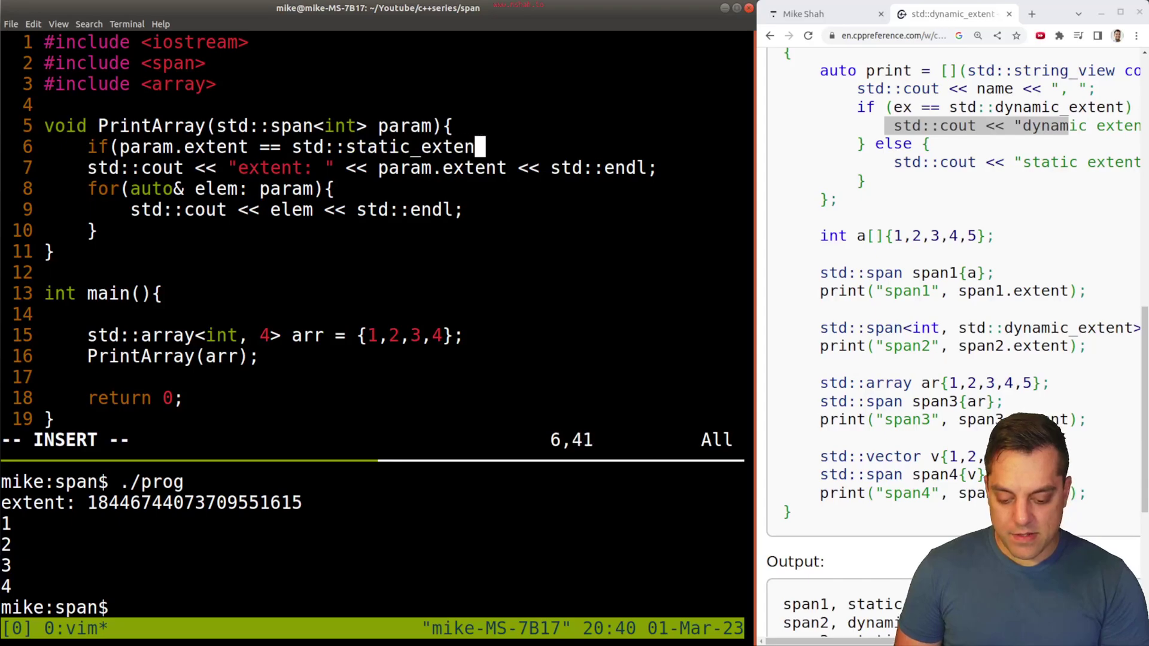
text(t){)
key(Down)
key(End)
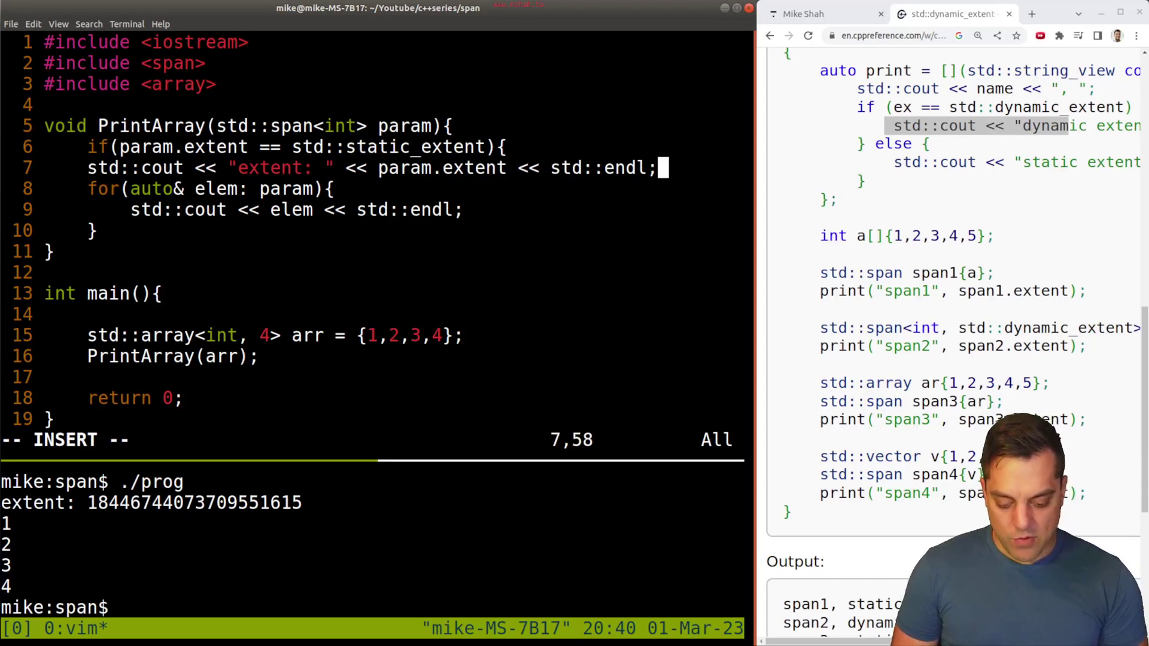
key(Return)
text(})
key(Up)
key(Left)
key(Tab)
key(Down)
text(els)
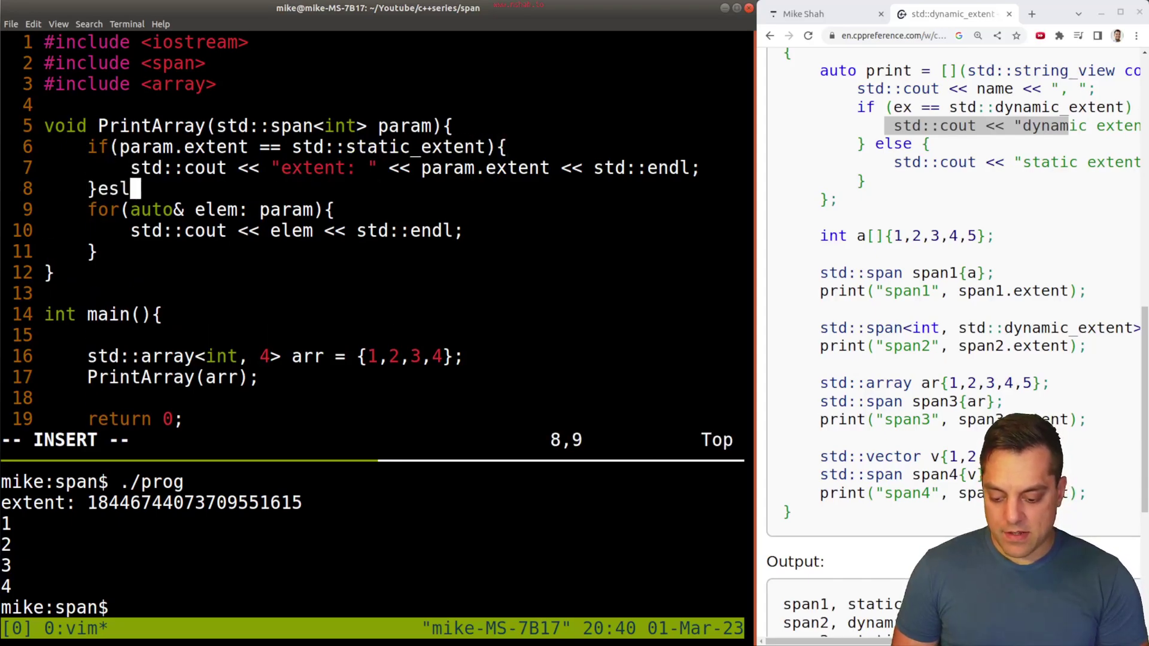
key(BackSpace)
key(BackSpace)
text(lse{)
key(Return)
key(Return)
text(})
key(Up)
key(Up)
key(Up)
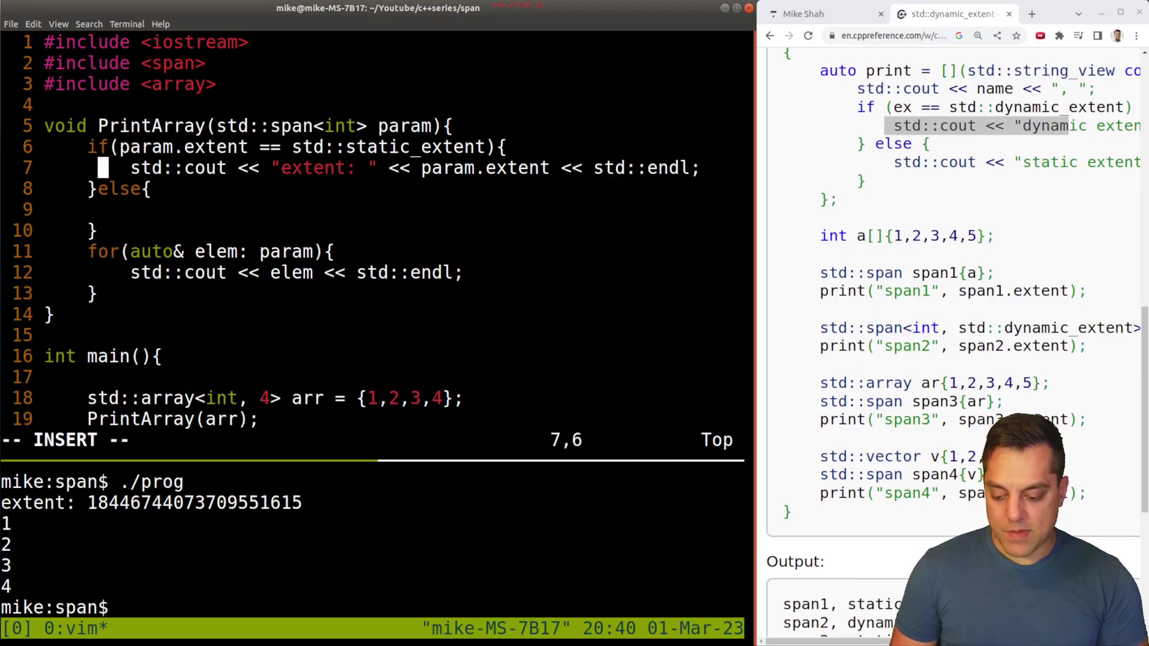
Yank the cout line and paste a copy into the else branch
key(Escape)
key(shift+v)
key(y)
key(Down)
key(p)
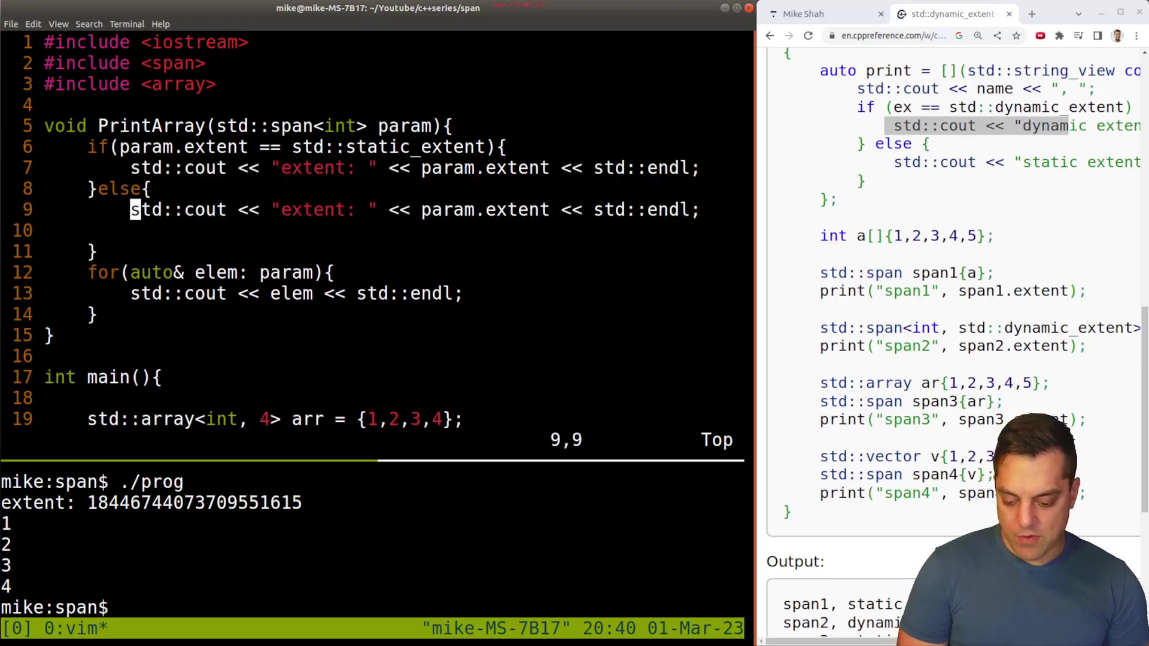
key(Down)
key(i)
key(BackSpace)
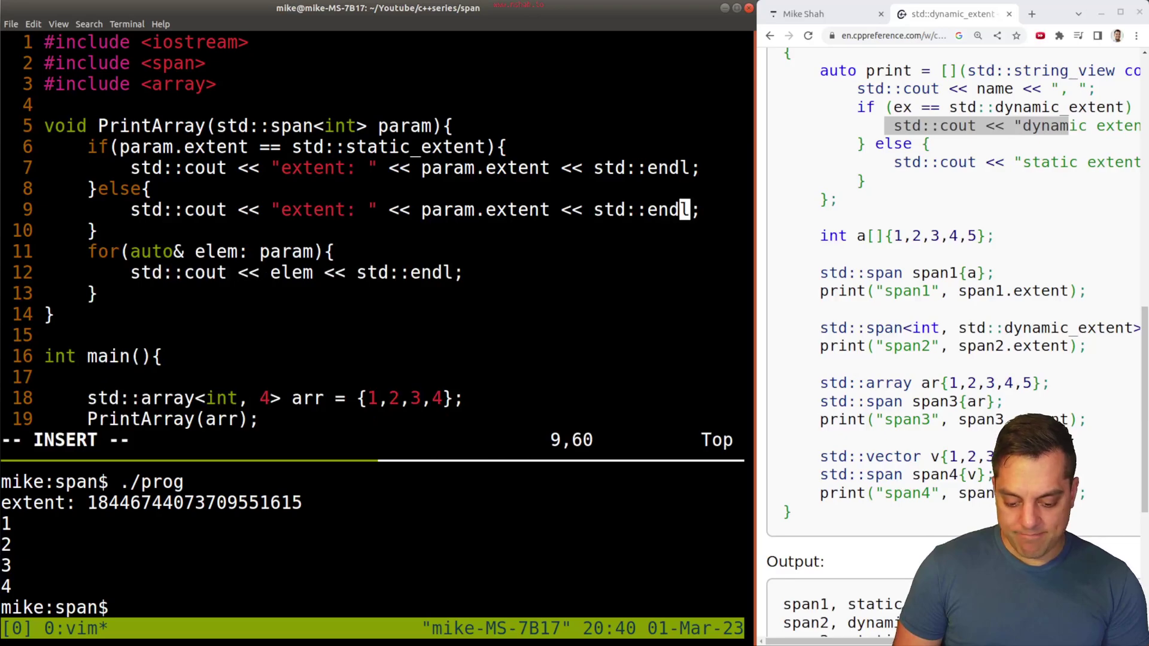
Replace the extent values with "dynamic" in the else print and "static " in the if print
key(Left)
key(Left)
key(Left)
key(BackSpace)
key(BackSpace)
key(BackSpace)
key(BackSpace)
key(BackSpace)
key(BackSpace)
key(BackSpace)
key(BackSpace)
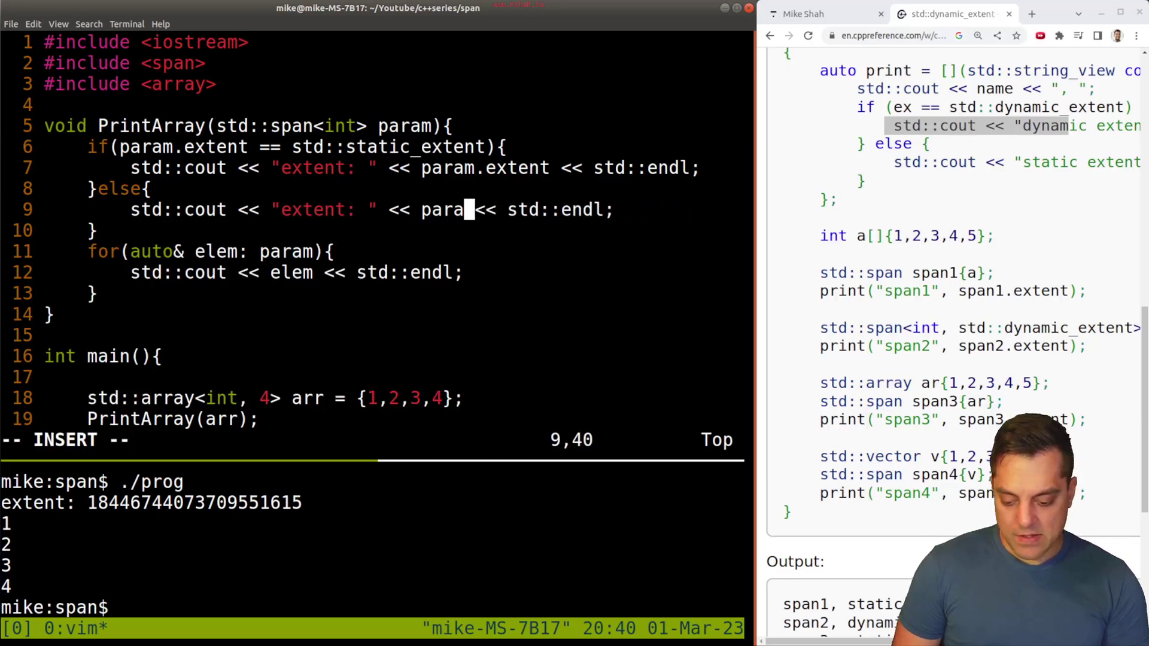
key(BackSpace)
key(BackSpace)
key(BackSpace)
key(BackSpace)
key(BackSpace)
text(dynamic)
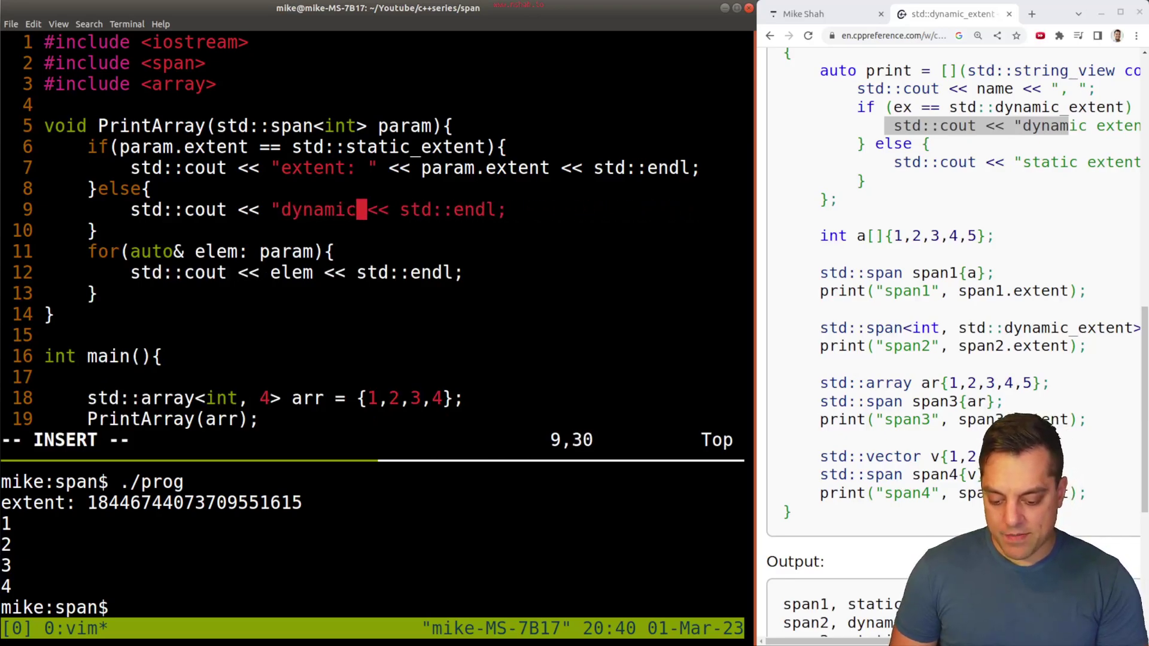
text(")
key(Up)
key(Up)
key(BackSpace)
key(BackSpace)
key(BackSpace)
key(BackSpace)
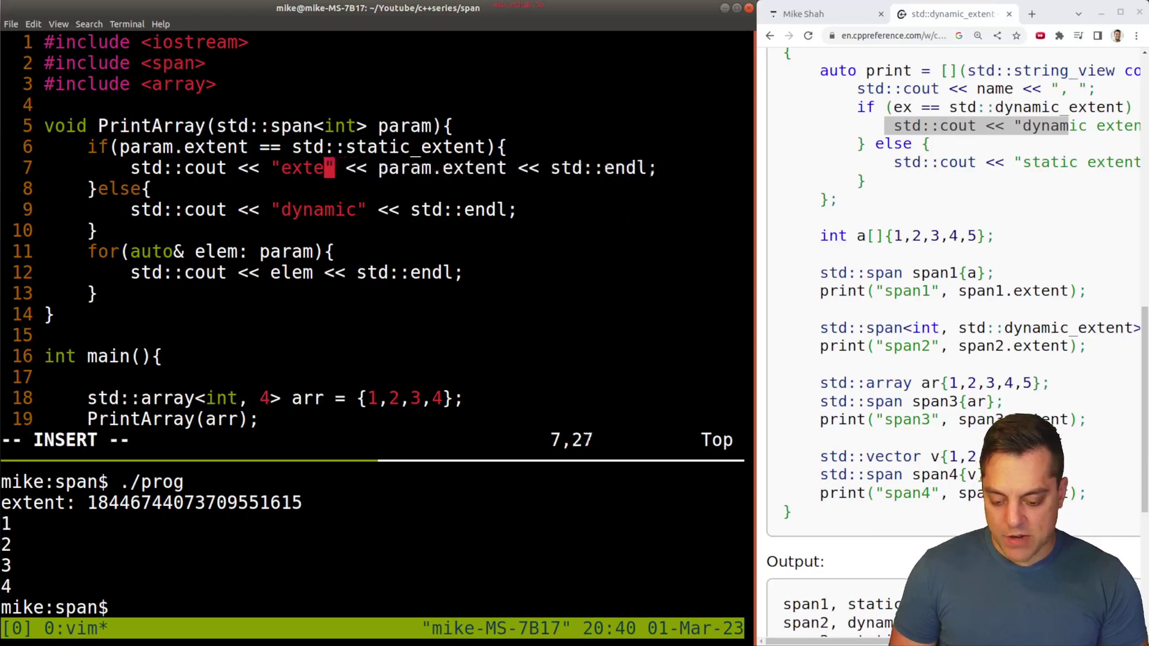
key(BackSpace)
key(BackSpace)
key(BackSpace)
key(Right)
key(Delete)
key(Delete)
key(Delete)
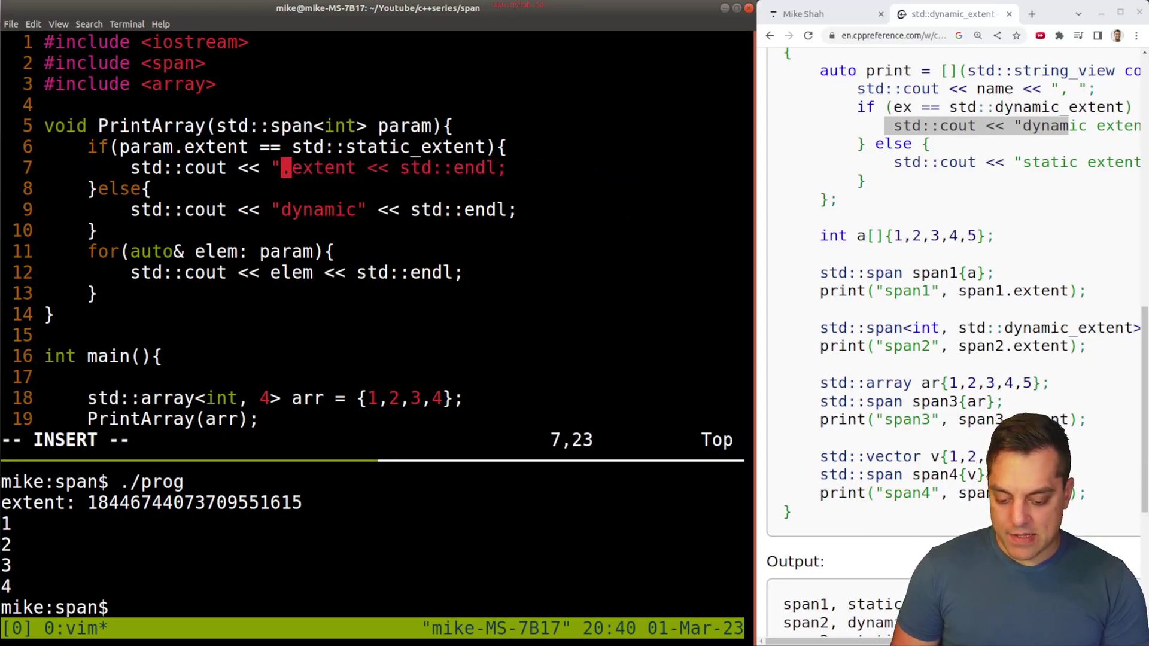
key(Delete)
key(Delete)
key(Delete)
key(Delete)
key(Left)
key(Left)
text(stat)
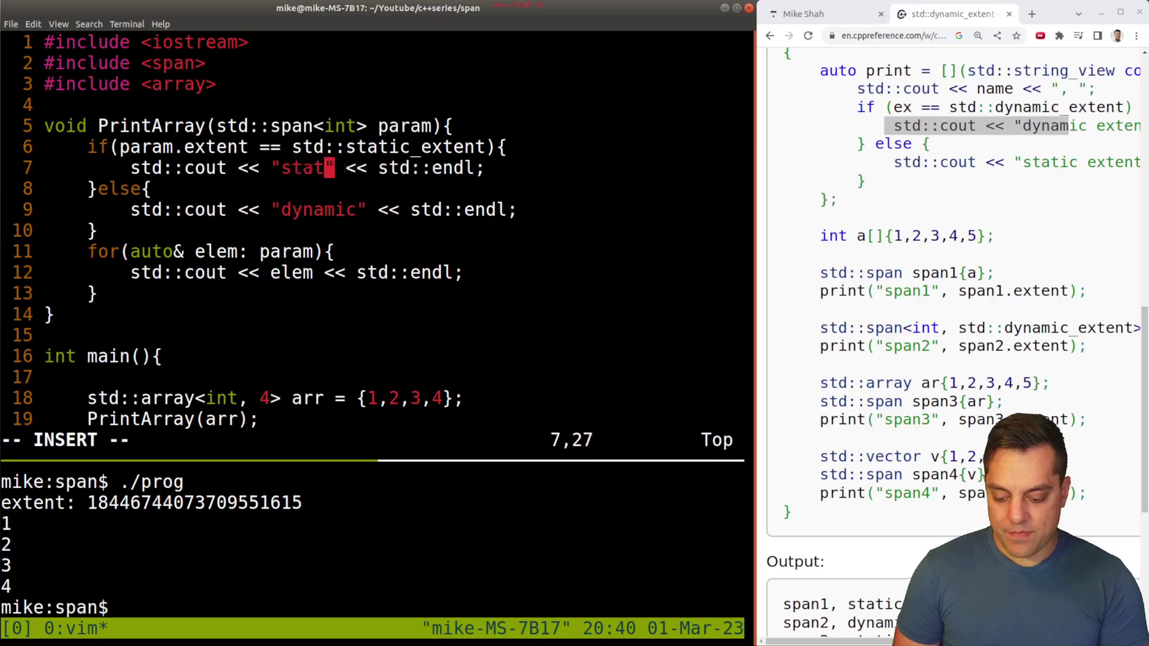
text(ic)
Save main.cpp and clear the bash pane
key(Escape)
text(:w)
key(Return)
key(ctrl+b)
key(o)
key(ctrl+l)
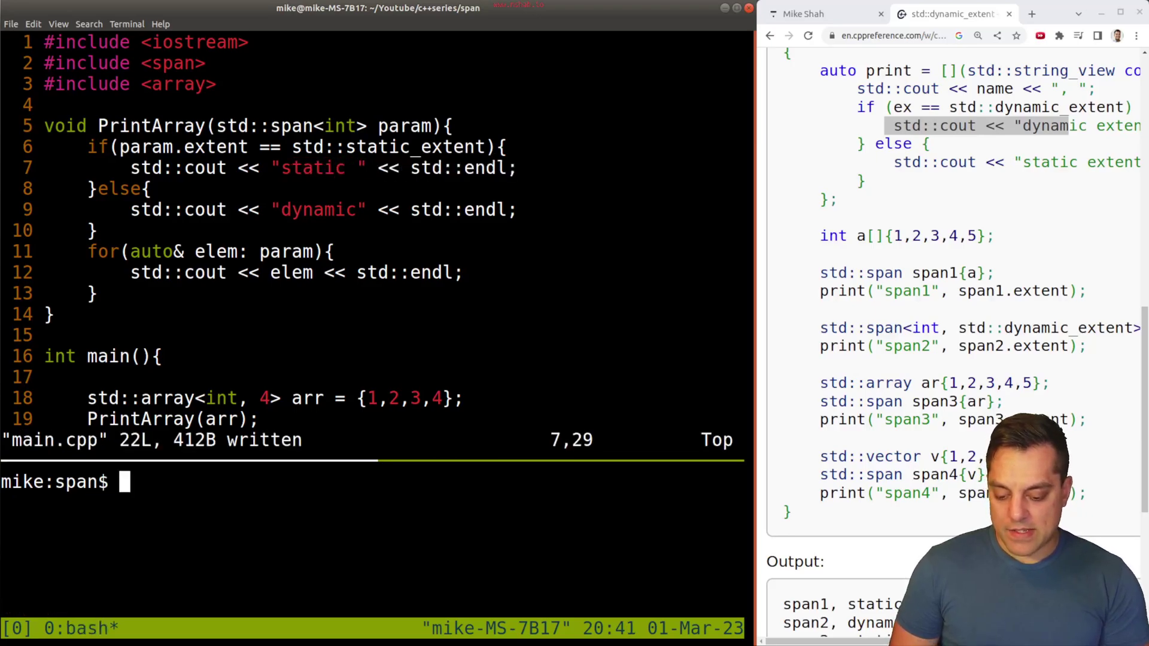
Rerun the g++ build and check dynamic_extent in the reference beside a narrowed terminal
key(Up)
key(Up)
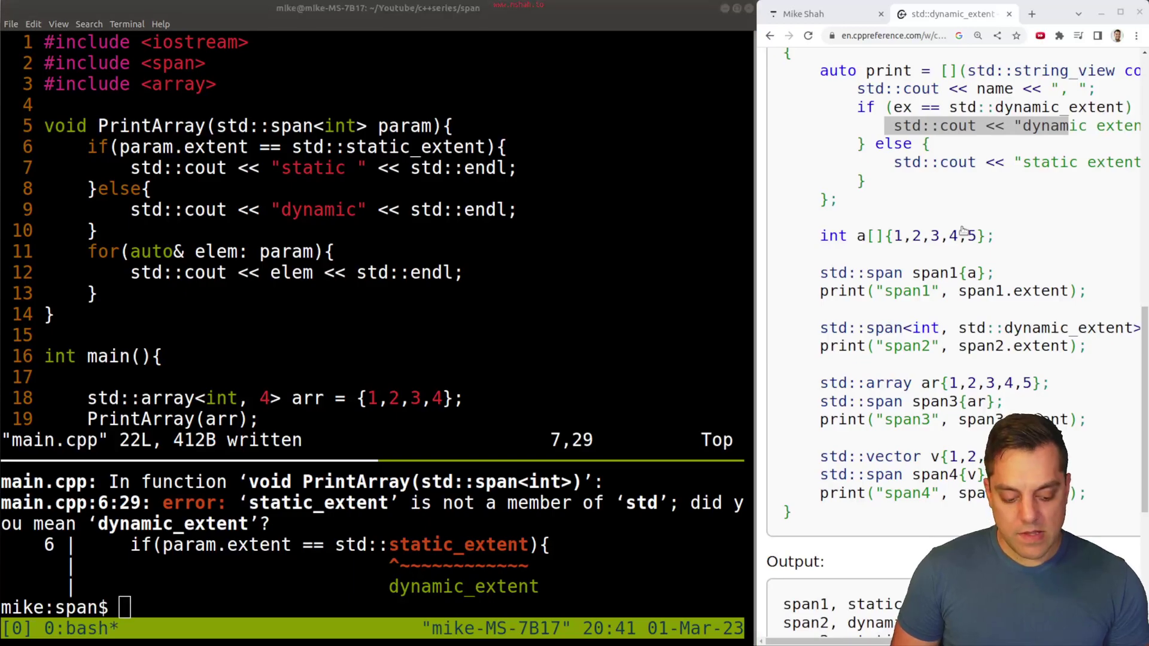
drag(759, 300, 310, 296)
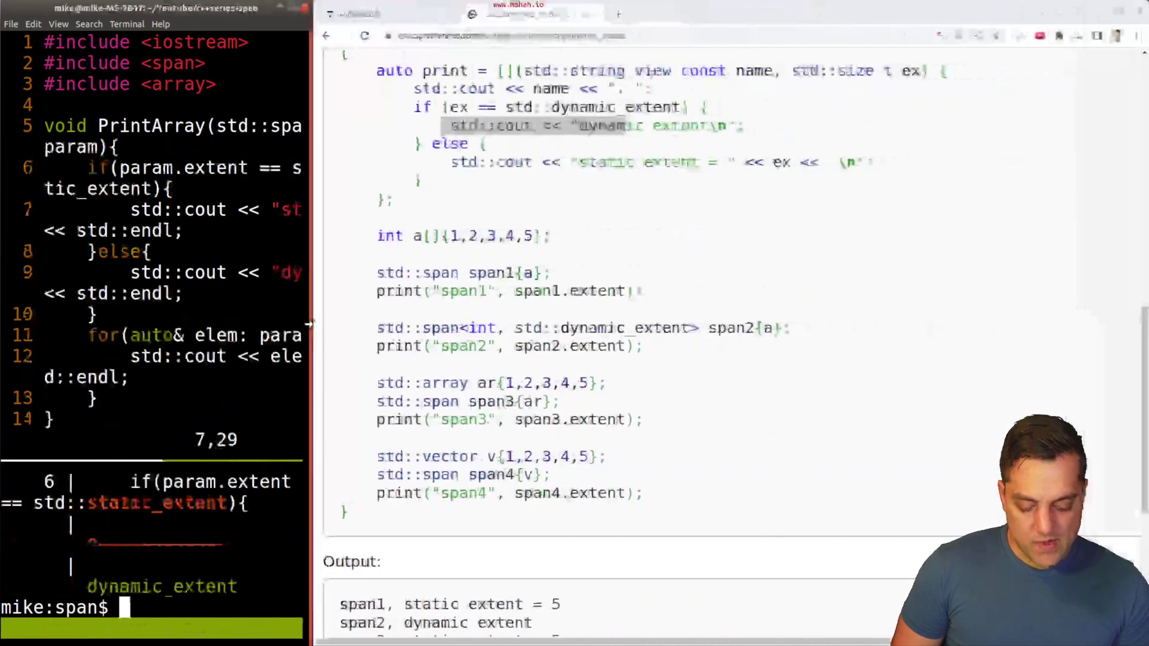
double_click(624, 449)
scroll(778, 316, up, 3)
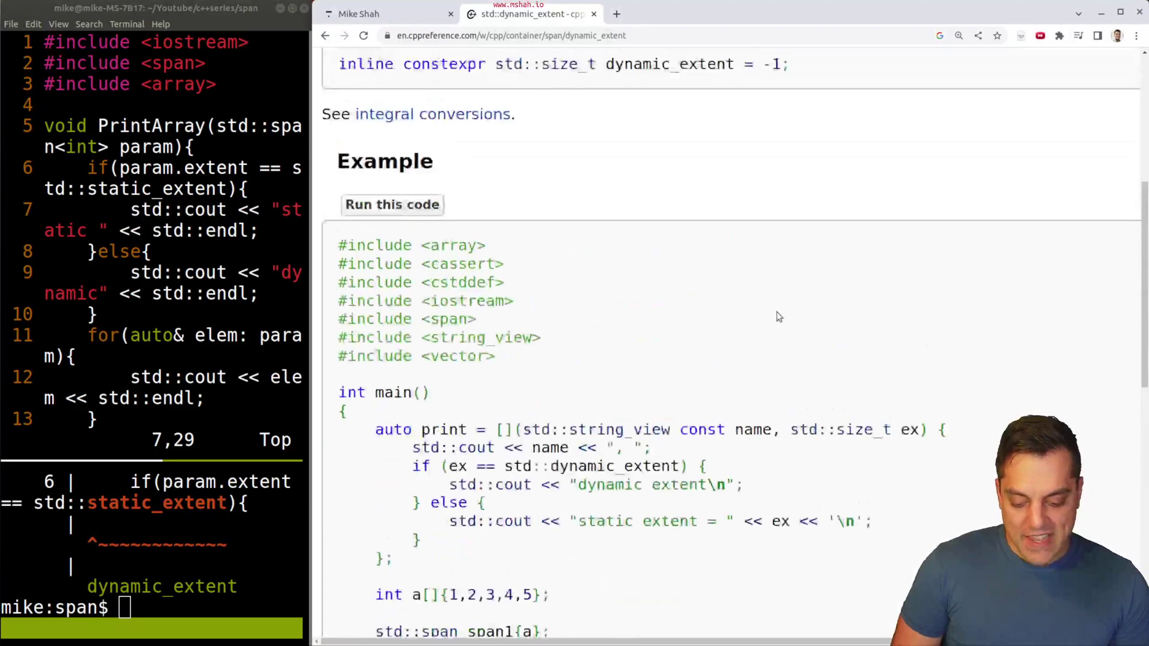
scroll(675, 332, up, 2)
scroll(675, 332, up, 3)
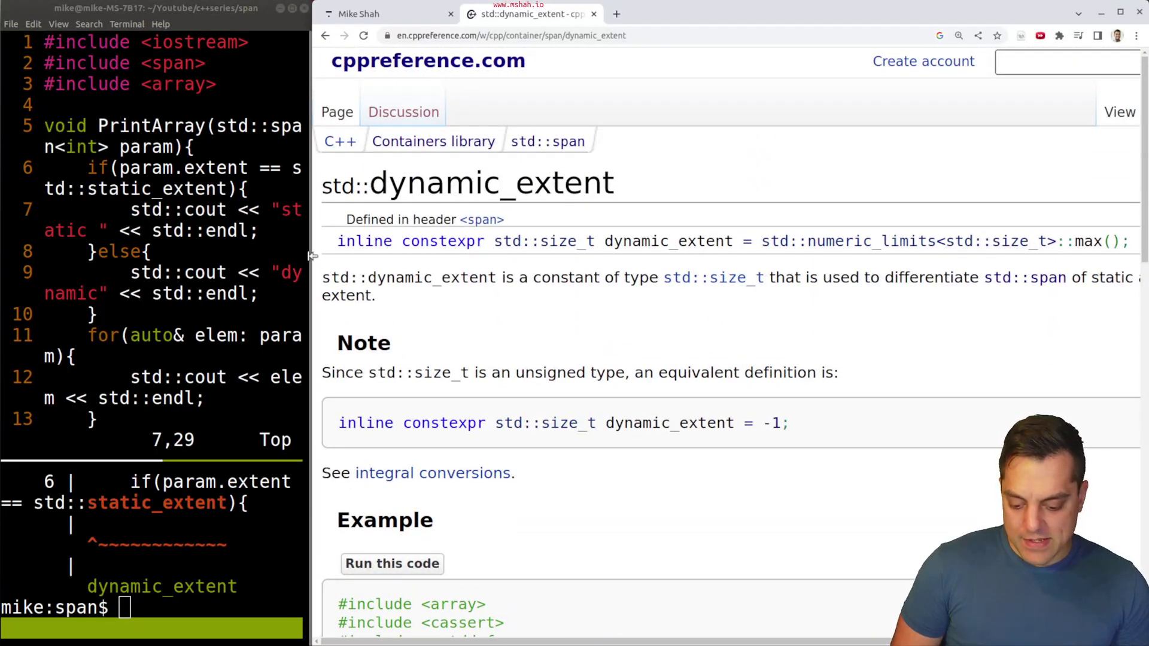
drag(309, 256, 845, 256)
text(k)
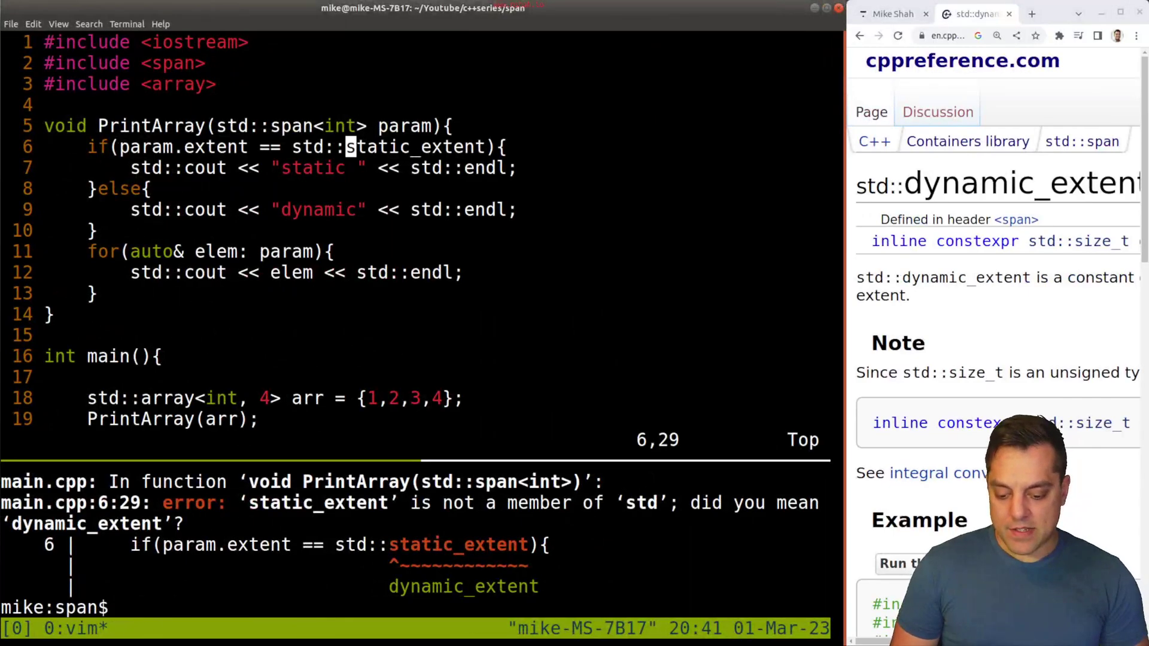
text(dwidyn)
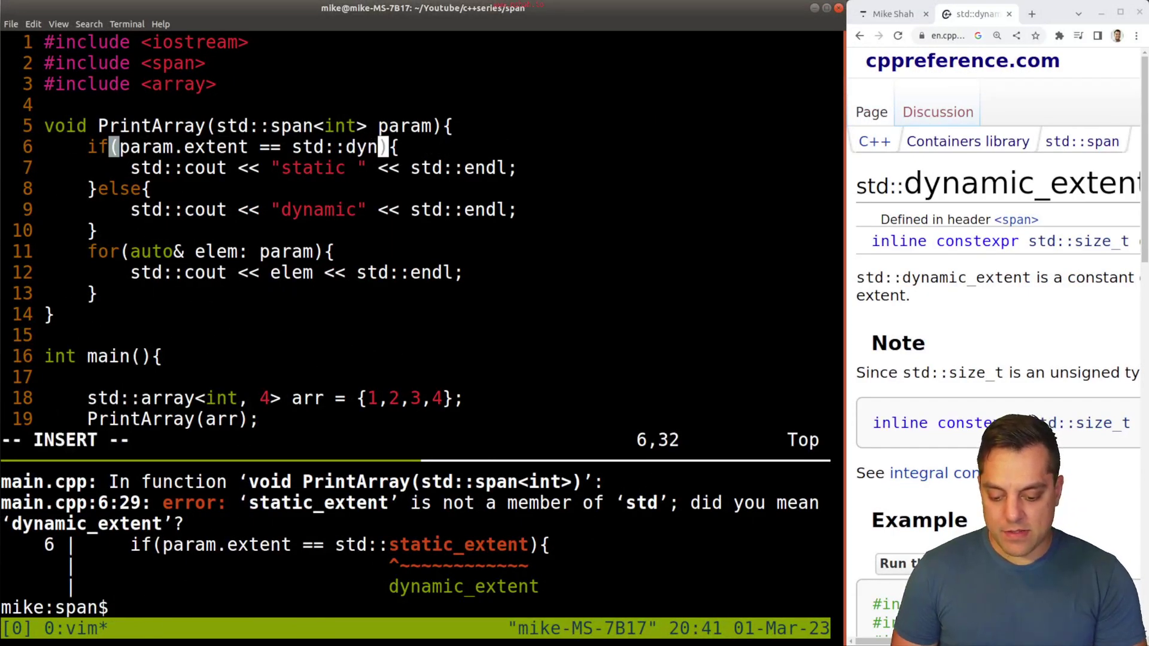
text(amic_extent)
Swap the branch labels so line 9's else branch prints "static "
key(Down)
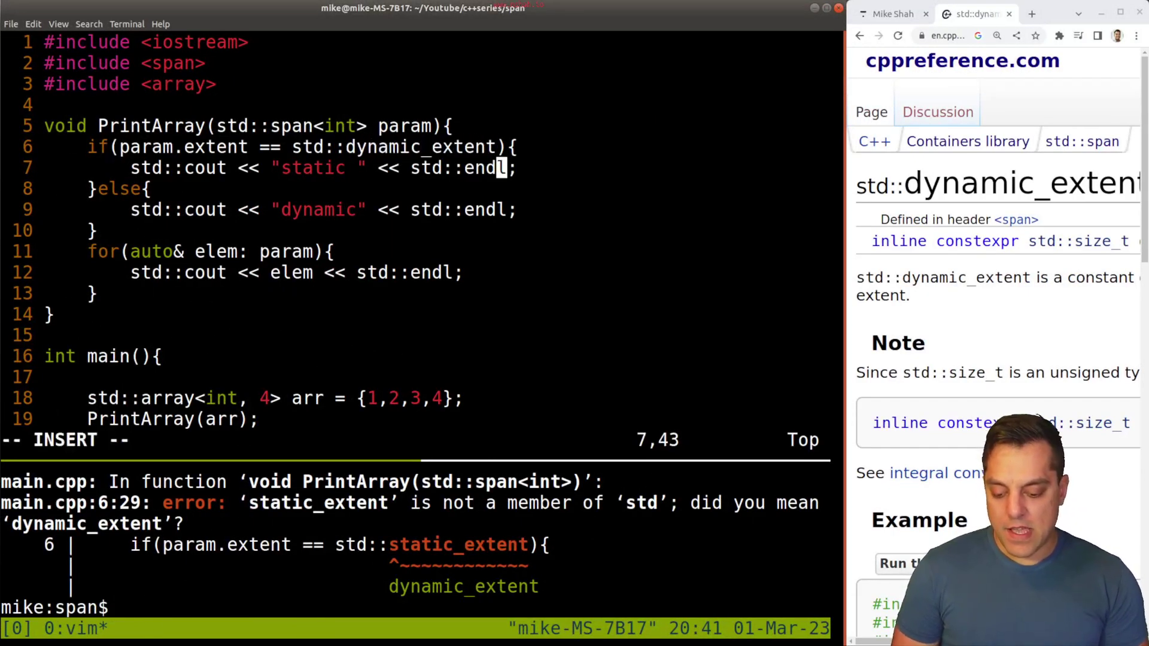
key(Left)
key(Left)
key(Left)
key(Left)
key(Left)
key(Left)
key(BackSpace)
key(BackSpace)
key(BackSpace)
key(BackSpace)
key(BackSpace)
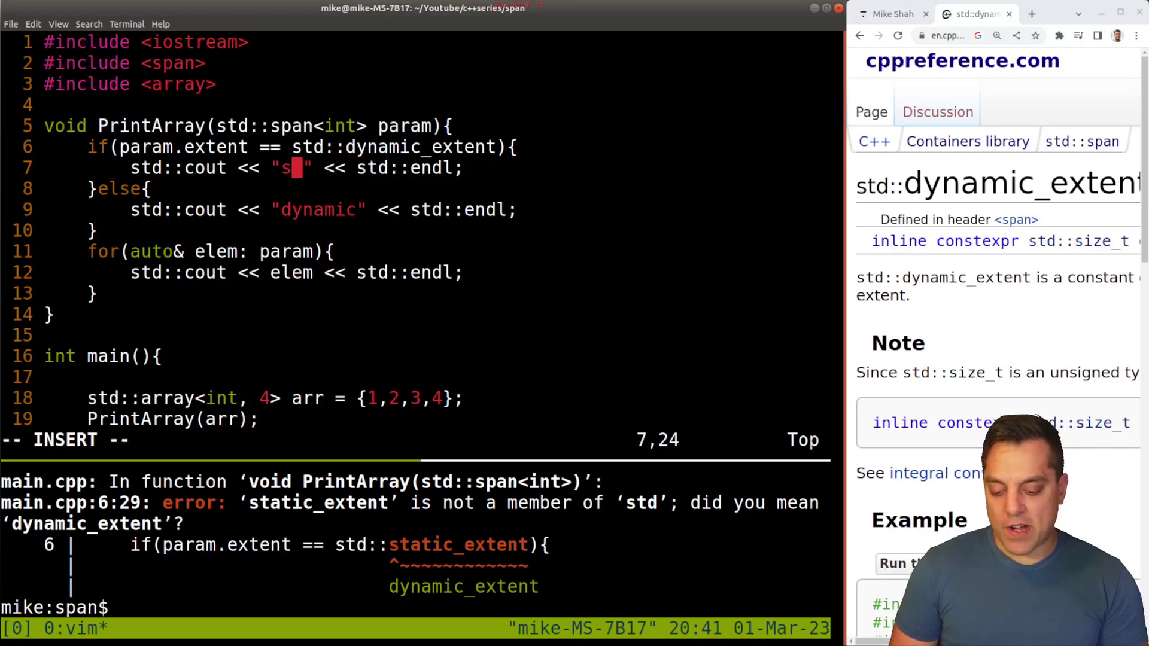
key(BackSpace)
text(dynamic)
key(Down)
key(Down)
key(Left)
key(BackSpace)
key(BackSpace)
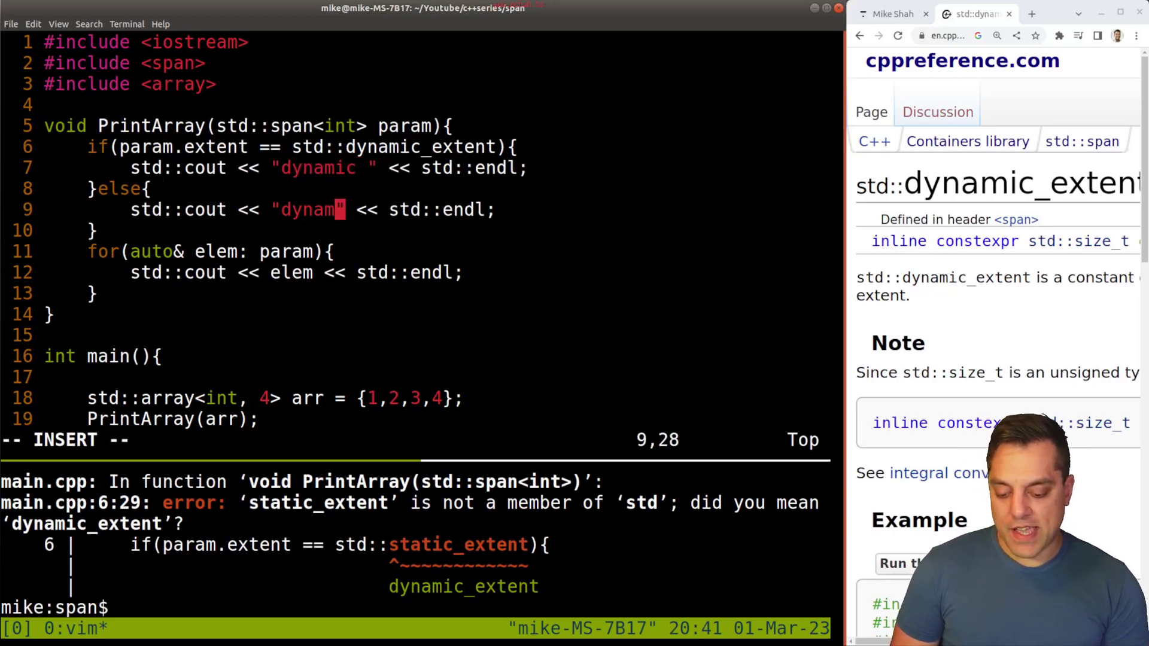
key(BackSpace)
key(BackSpace)
key(BackSpace)
key(BackSpace)
key(BackSpace)
text(static)
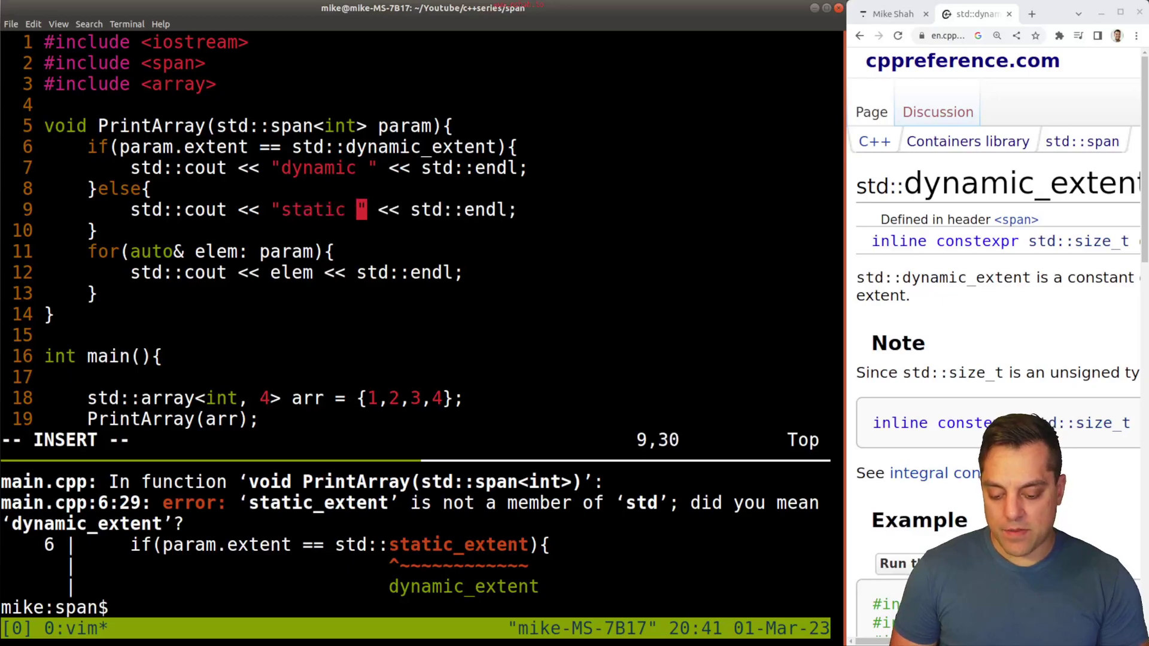
Save main.cpp with :w
key(Escape)
text(:w)
key(Return)
key(ctrl+b)
key(Down)
Rebuild with g++ and run ./prog, which prints dynamic then 1 to 4
key(ctrl+l)
key(Up)
key(Return)
key(ctrl+l)
text(./prog)
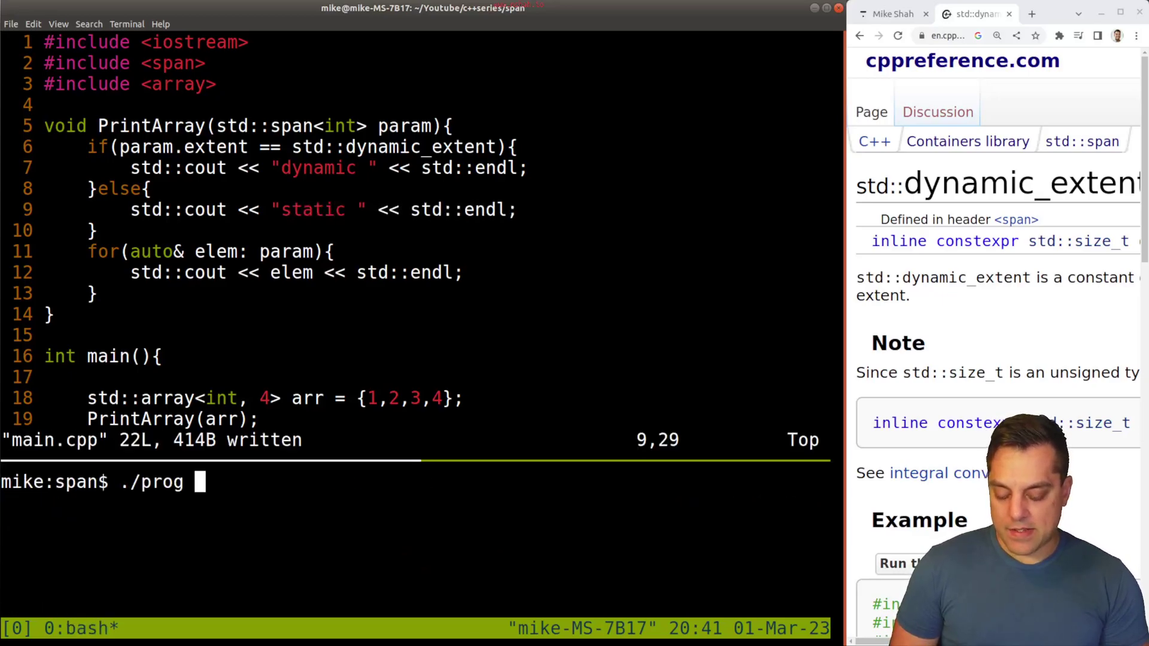
key(ctrl+l)
key(Up)
key(Return)
key(ctrl+l)
key(Up)
key(Up)
key(Return)
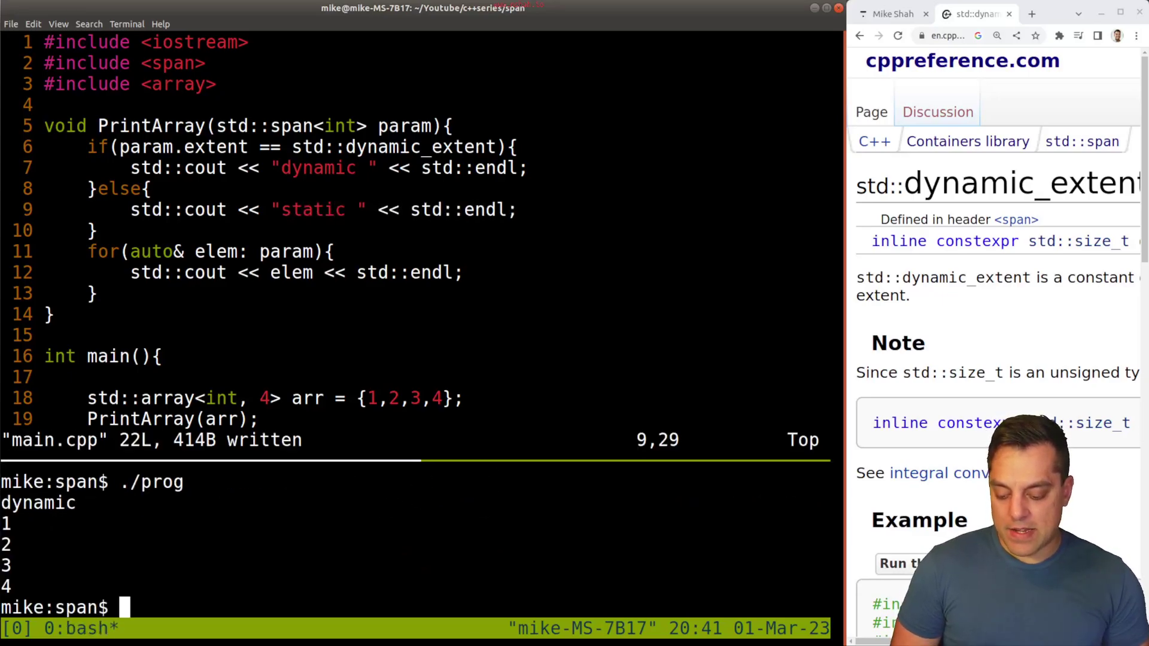
Highlight dynamic in the output and line 18's array, <int, 4> and {1,2,3,4}
double_click(52, 503)
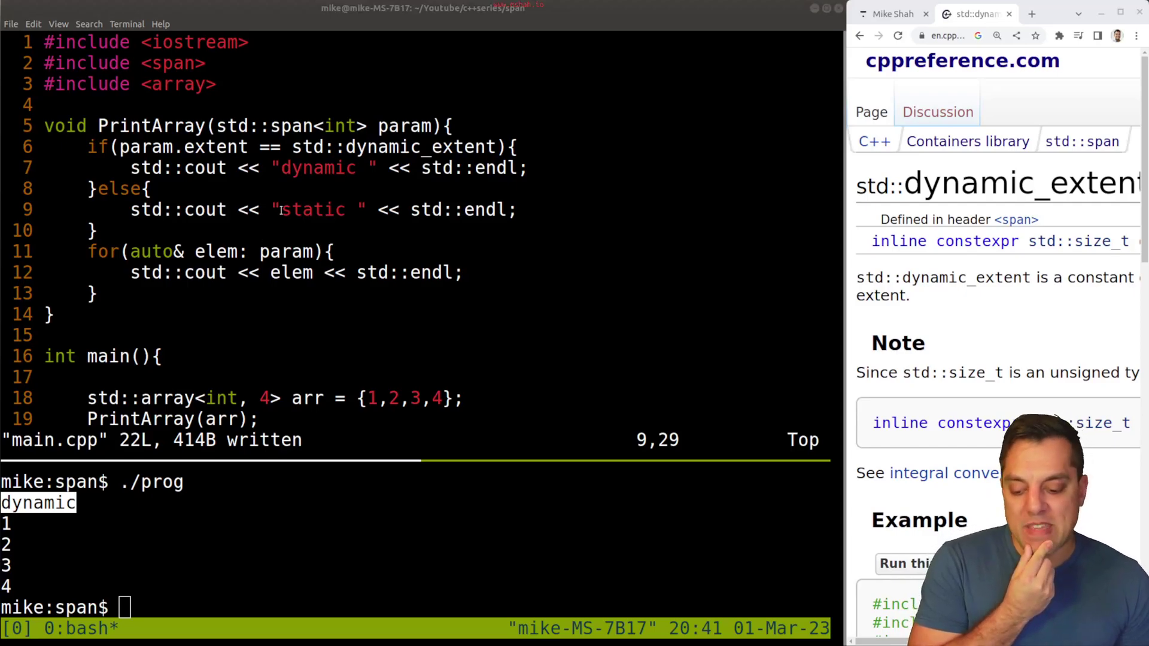
click(321, 169)
triple_click(331, 148)
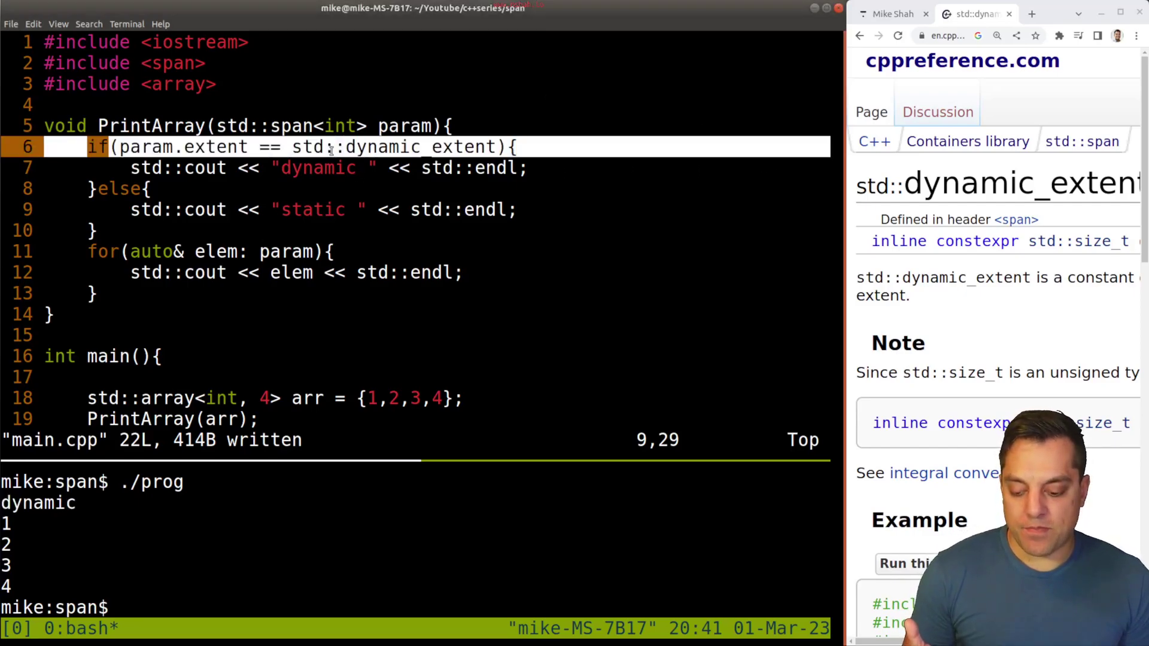
click(335, 251)
drag(276, 398, 191, 395)
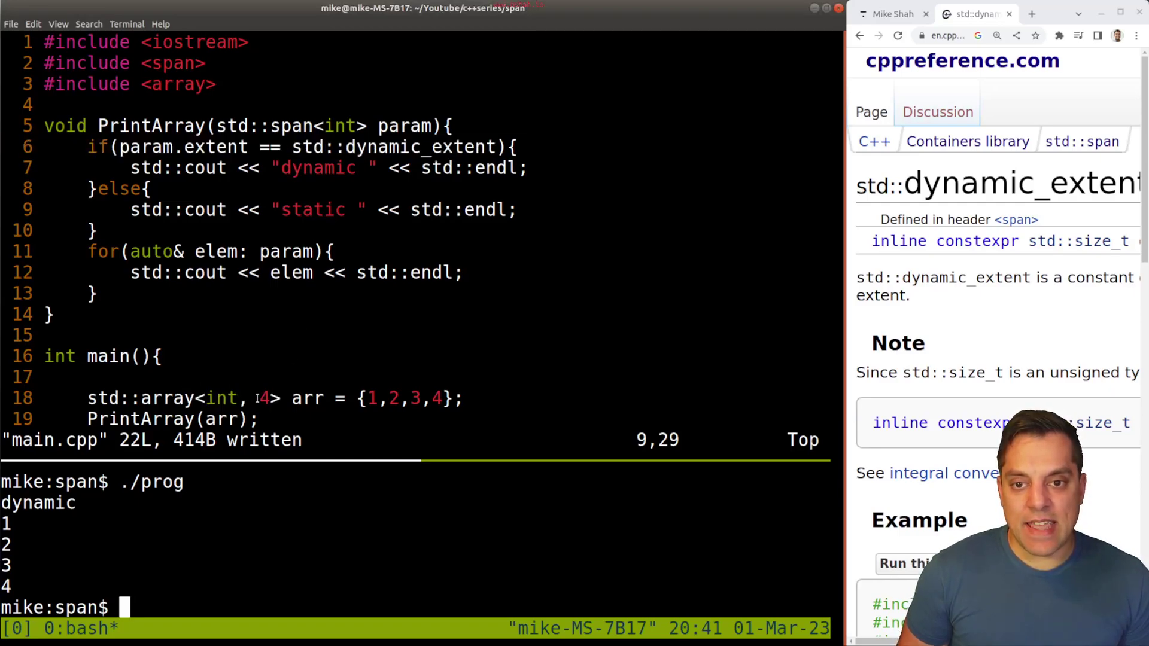
double_click(166, 398)
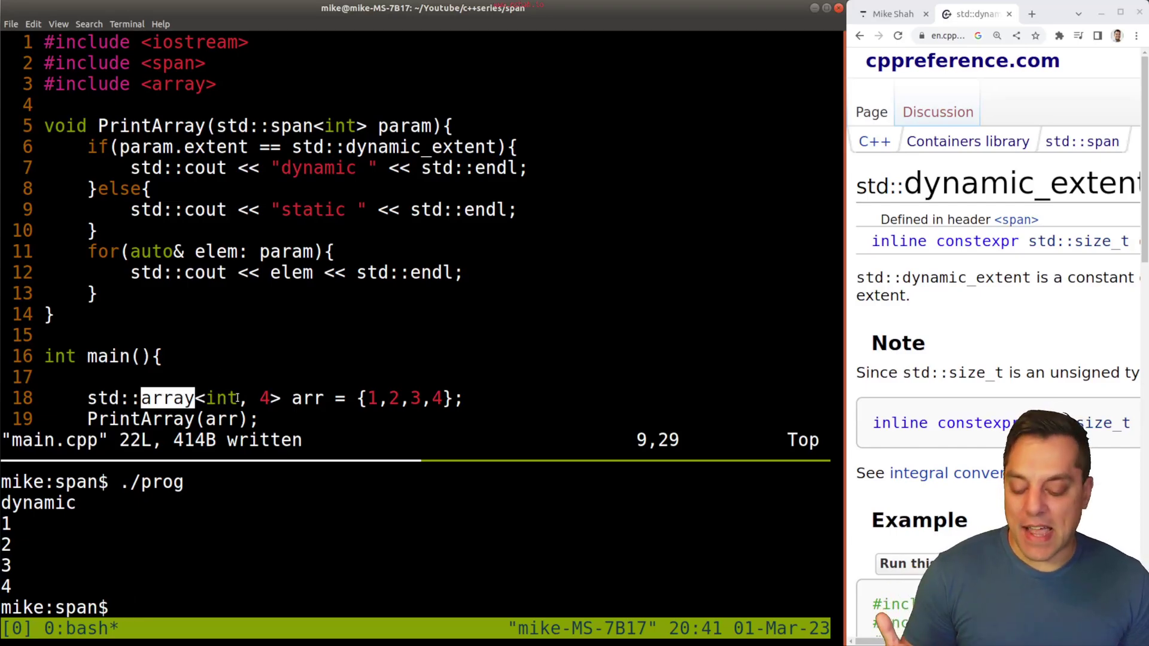
click(257, 396)
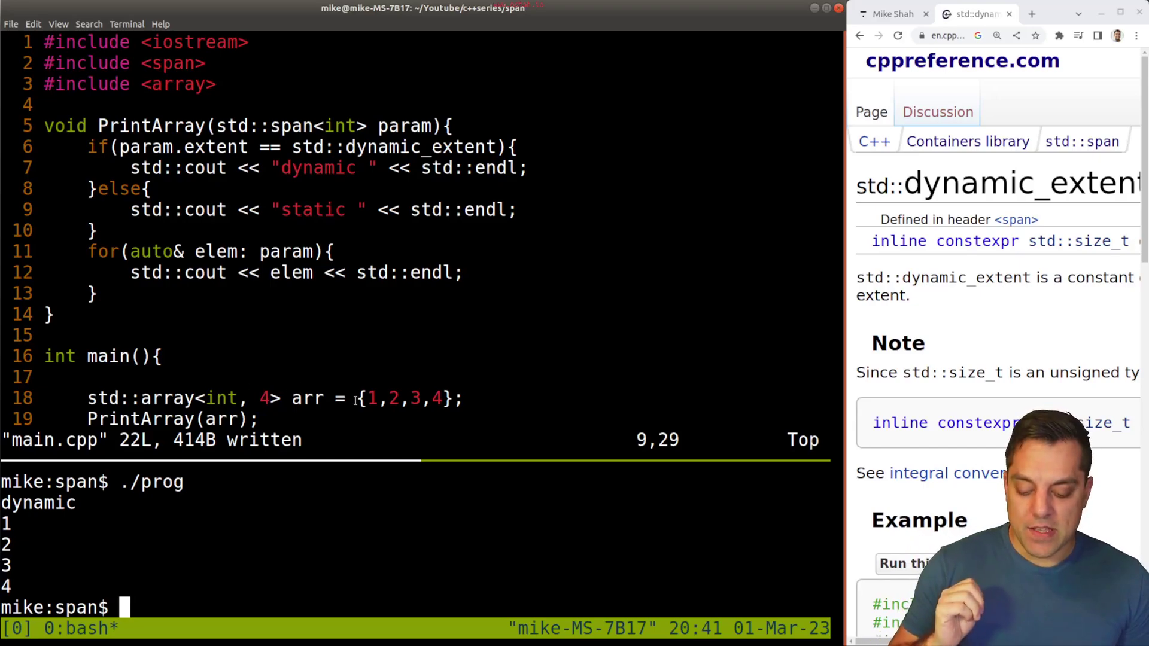
drag(358, 397, 453, 398)
click(387, 369)
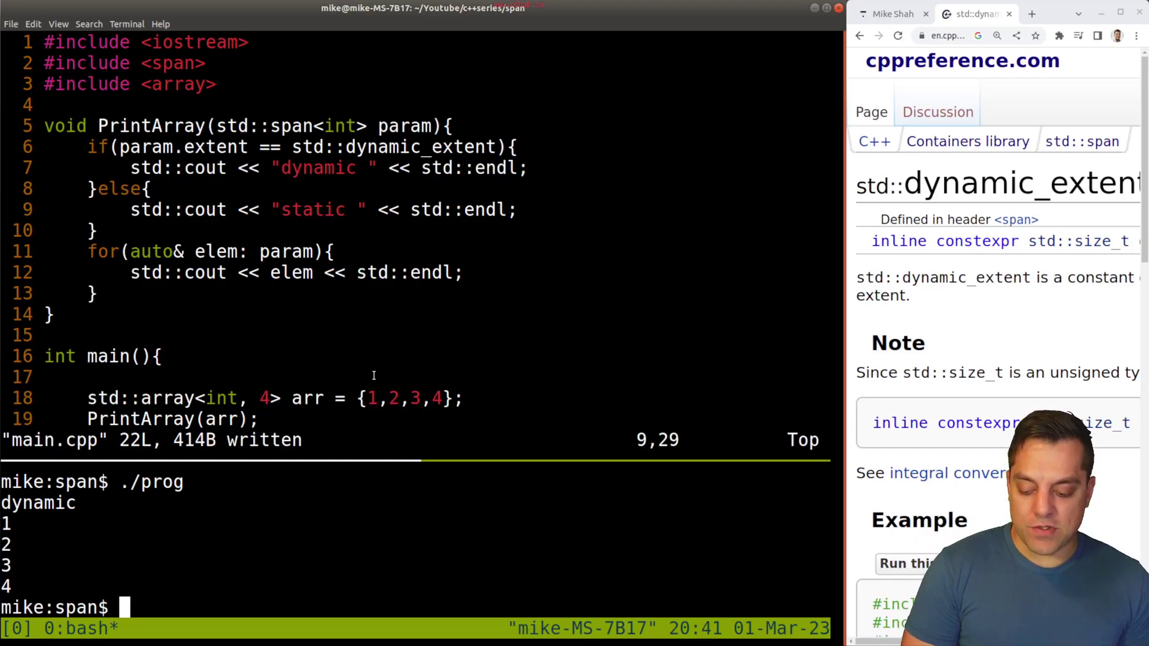
Point out the std::span<int> parameter and array size 4, then widen the reference page
key(ctrl+b)
key(Up)
key(j)
key(j)
key(j)
key(j)
key(j)
key(j)
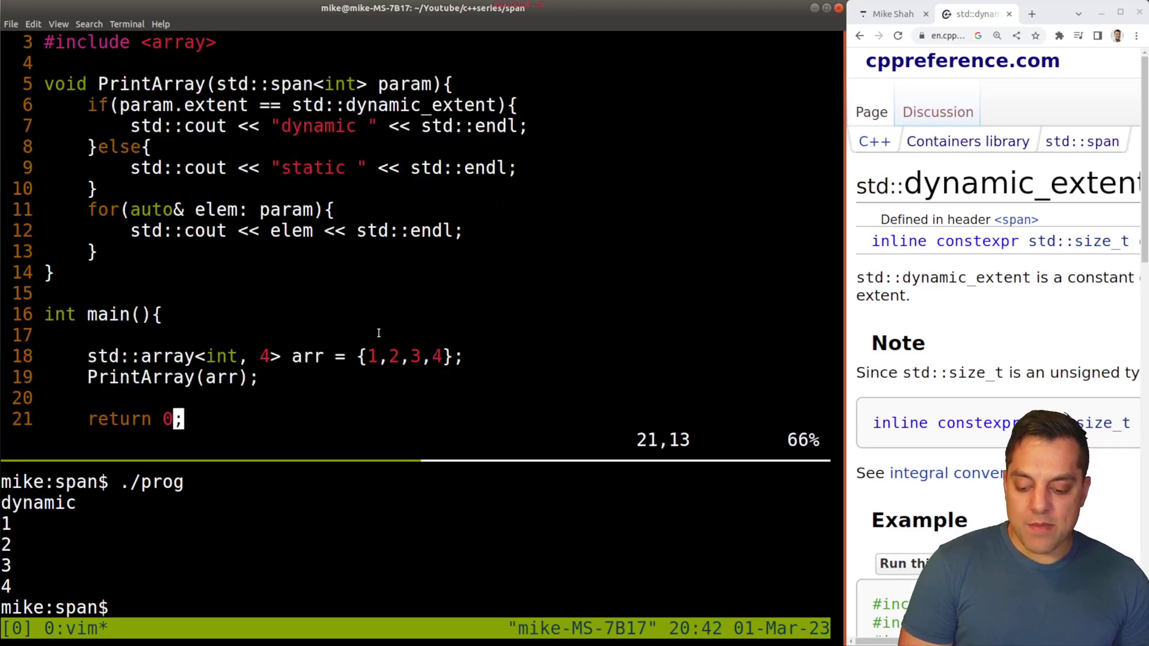
drag(369, 86, 228, 84)
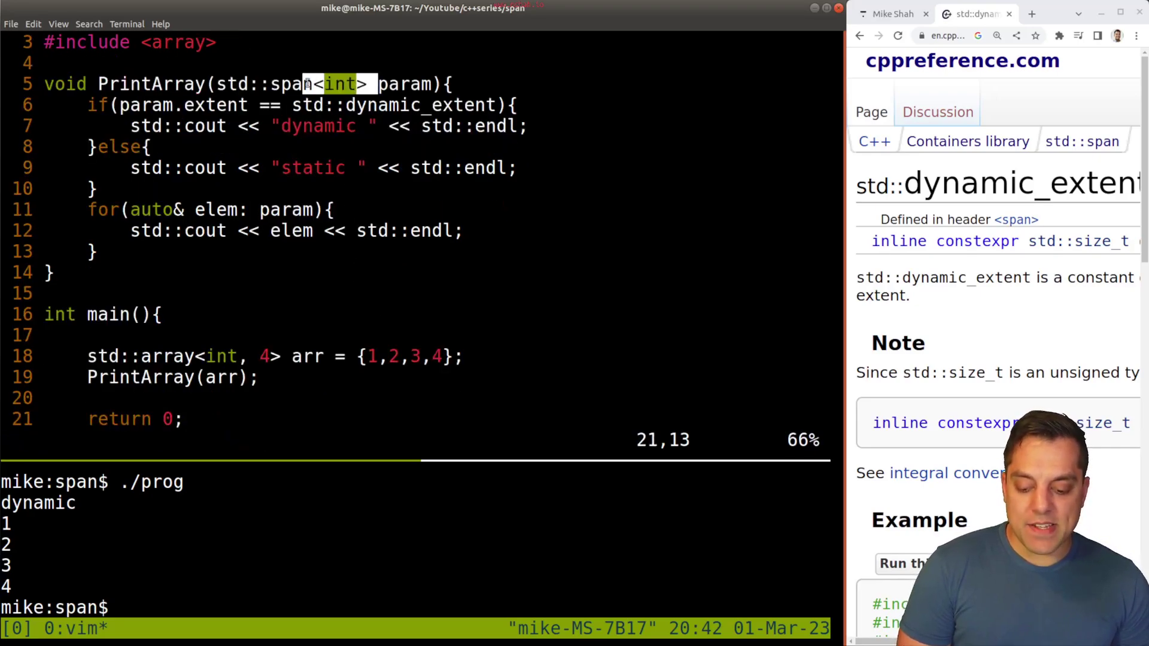
click(352, 93)
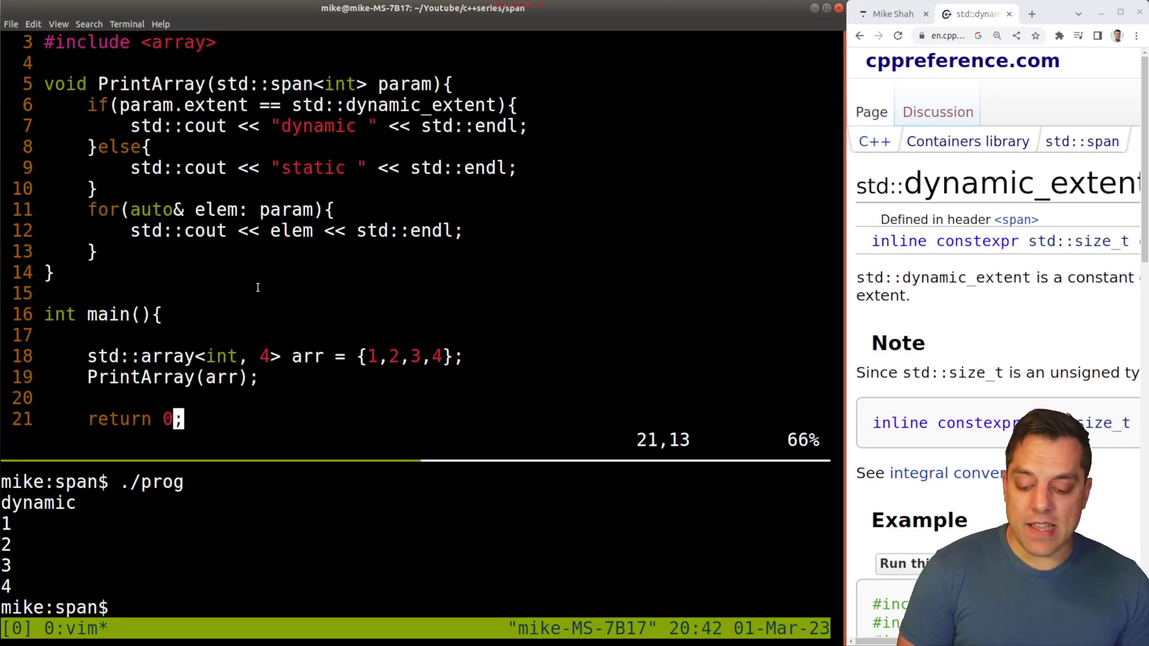
double_click(267, 356)
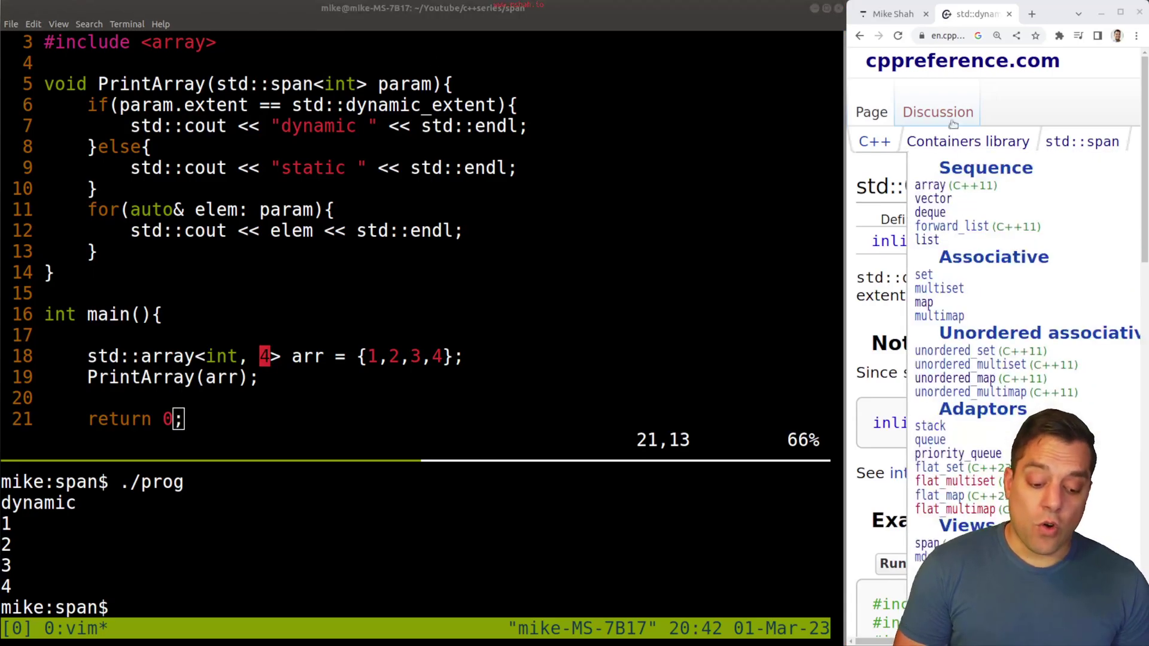
drag(847, 139, 426, 149)
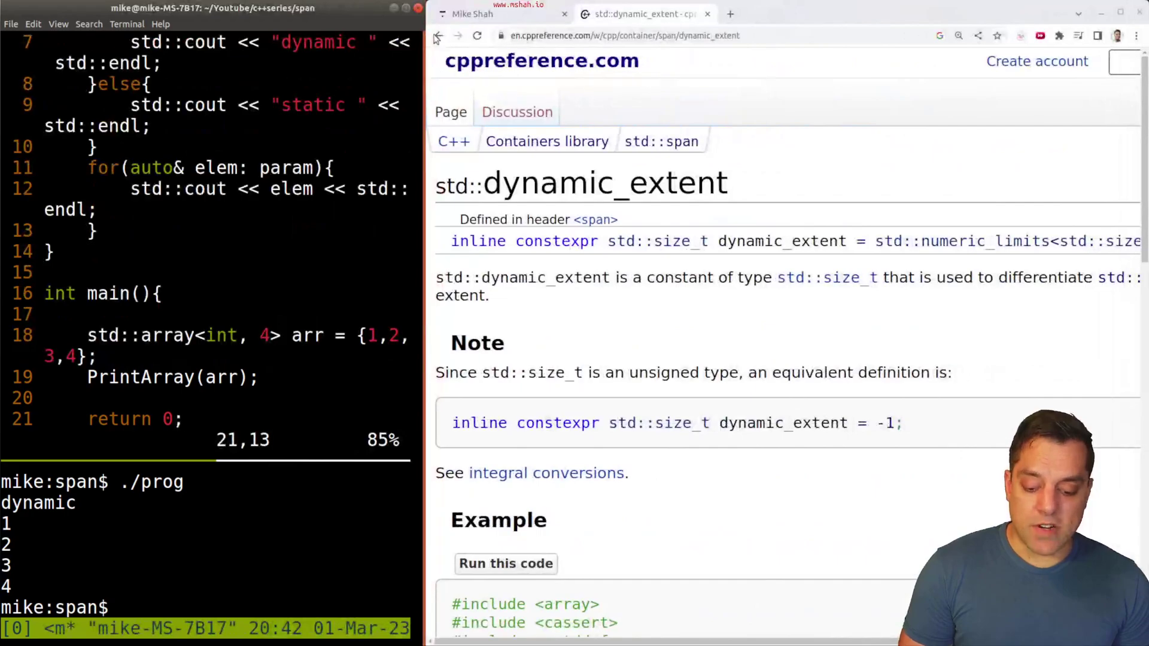
Return to the std::span page, select its default std::dynamic_extent argument, and widen the terminal
key(alt+Left)
drag(905, 209, 490, 205)
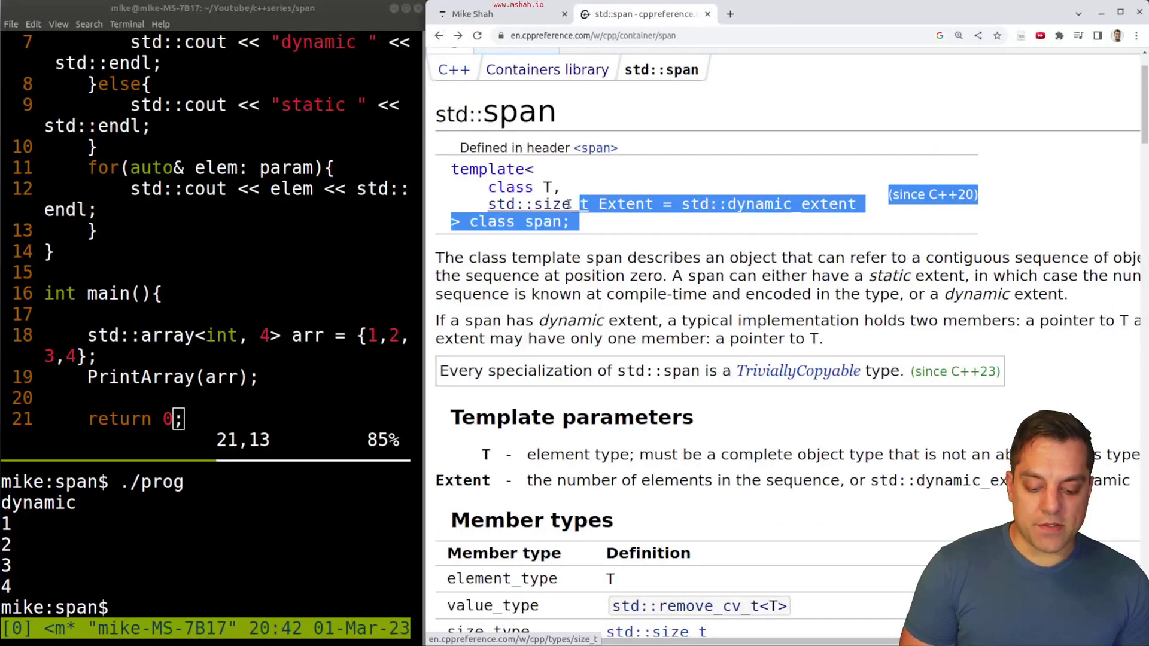
drag(867, 206, 673, 205)
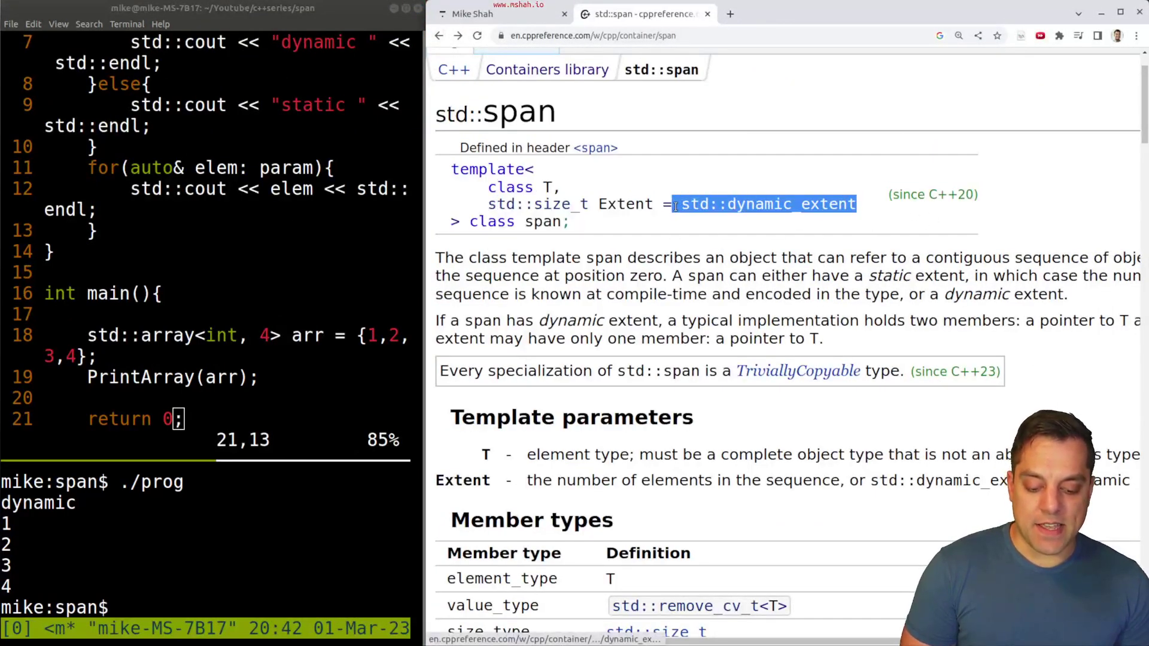
scroll(769, 307, down, 1)
scroll(770, 309, down, 5)
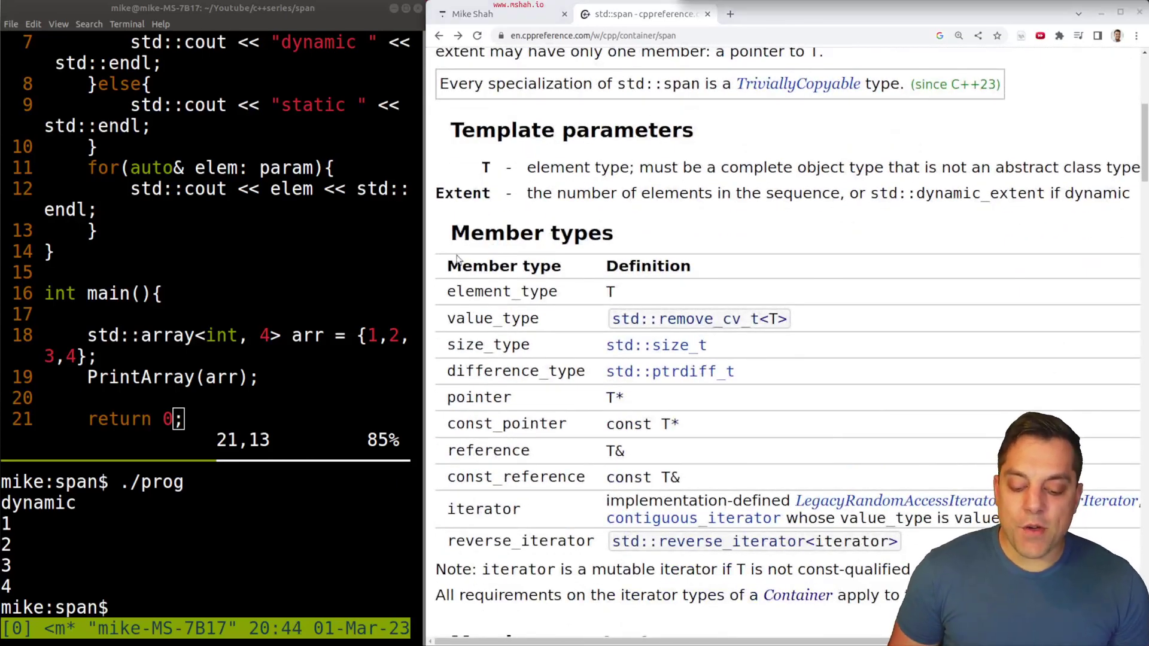
drag(430, 223, 674, 223)
Add a std::span declaration on line 19 below the array, then save
key(k)
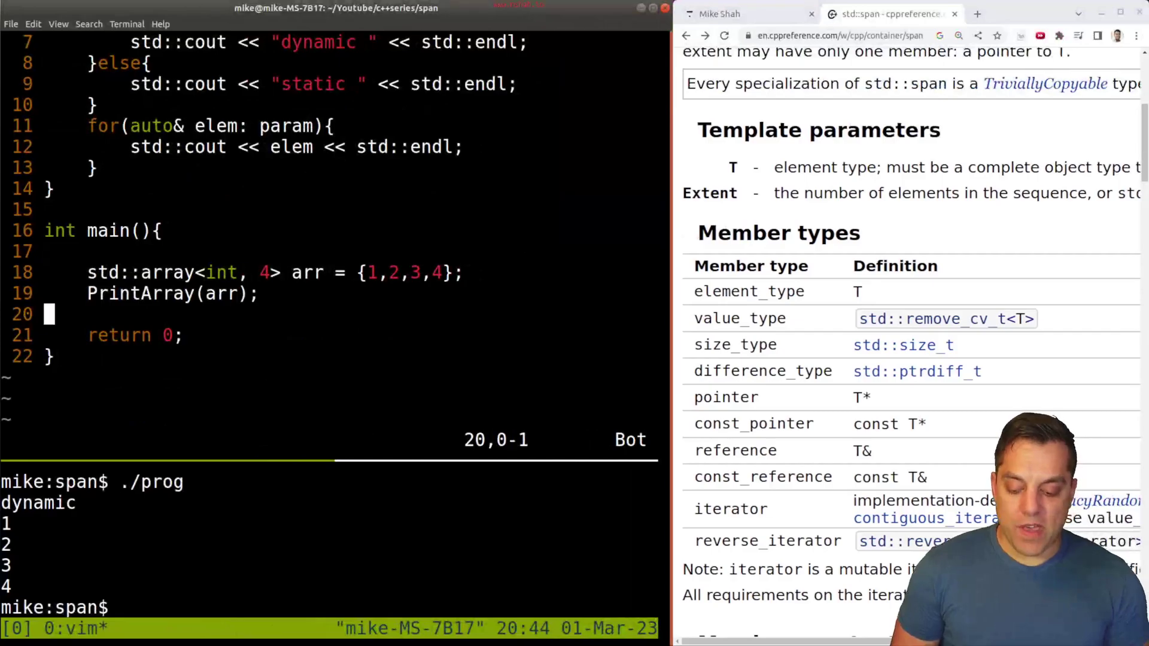
key(k)
key($)
key(k)
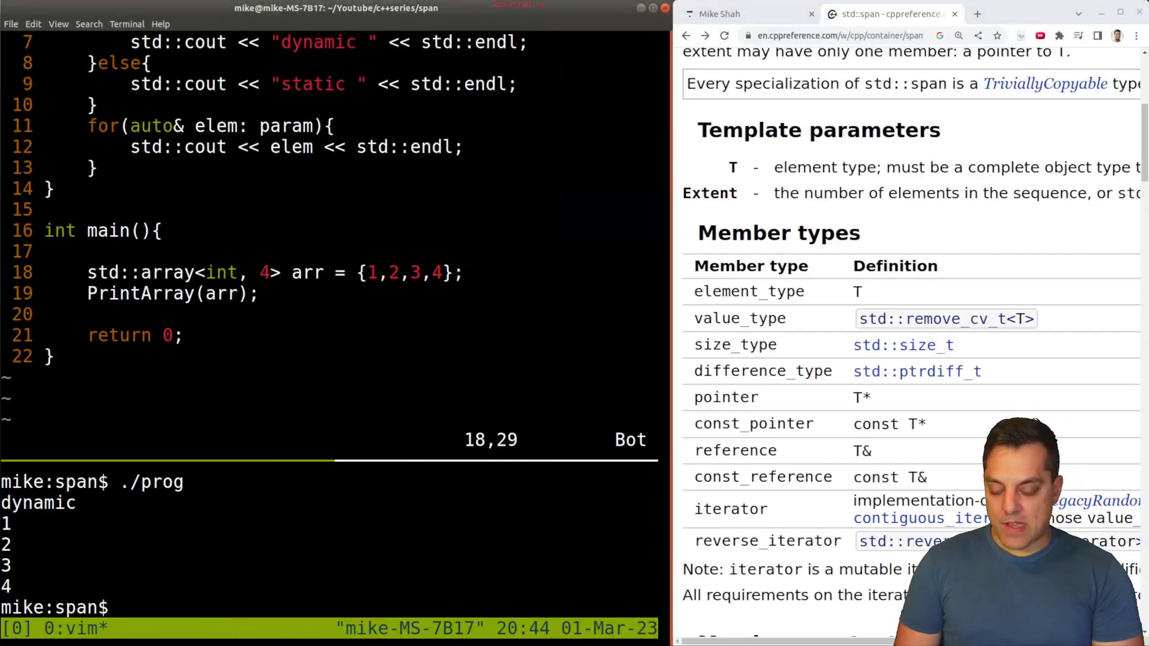
key(o)
key(Return)
key(Up)
key(Tab)
text(s)
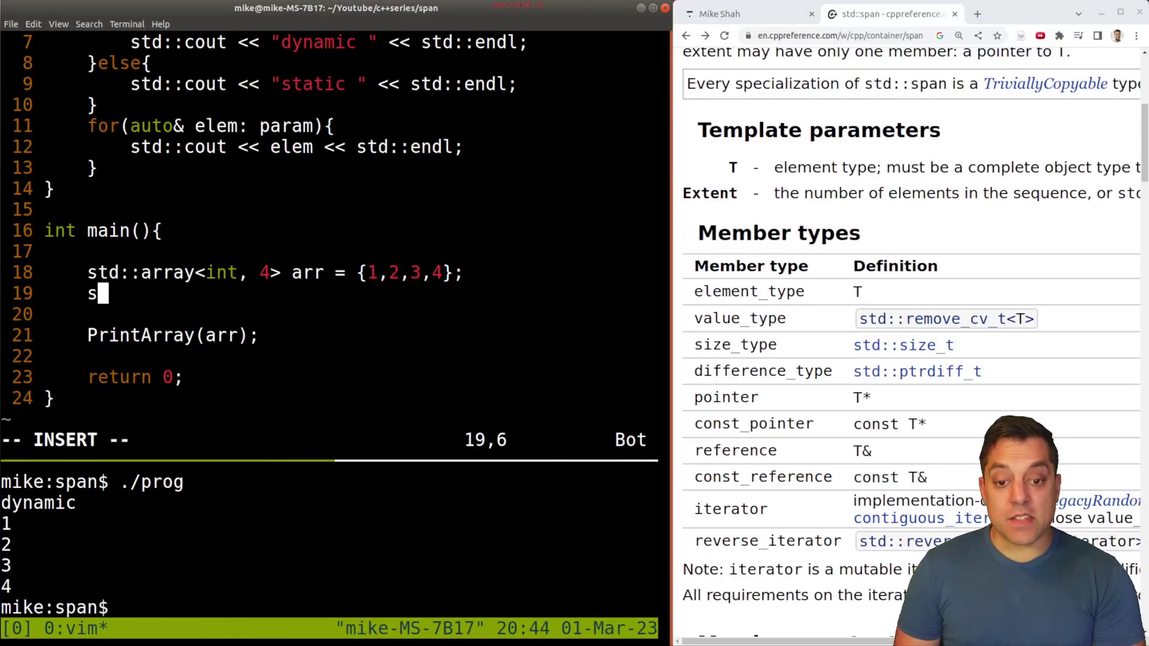
text(td::span )
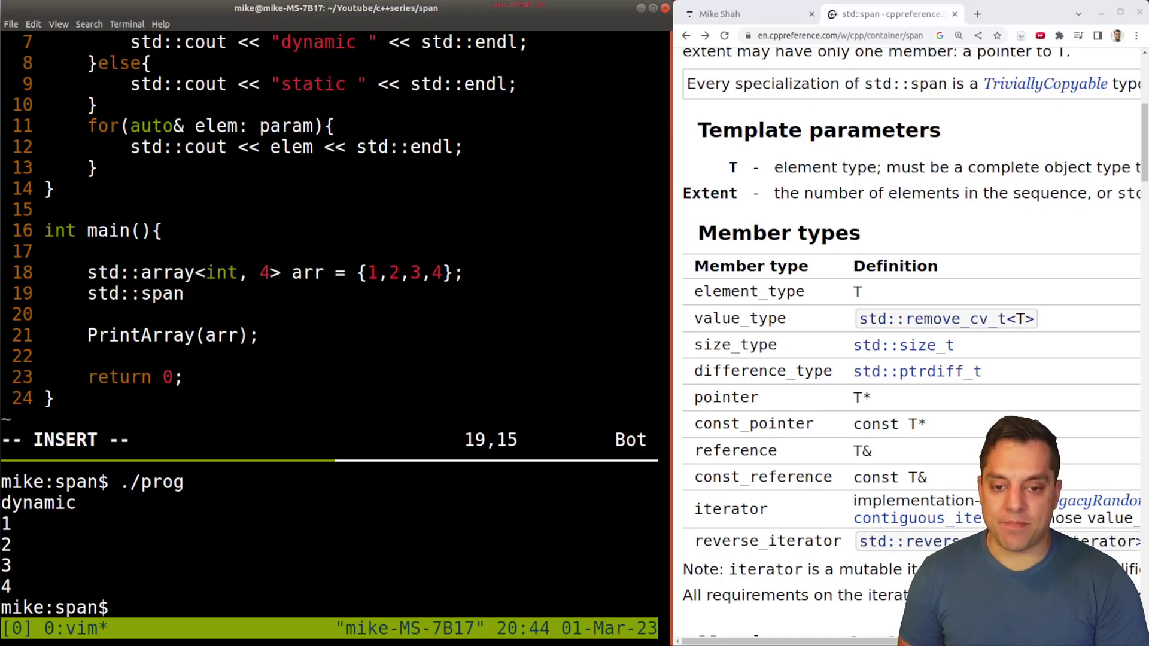
text(span)
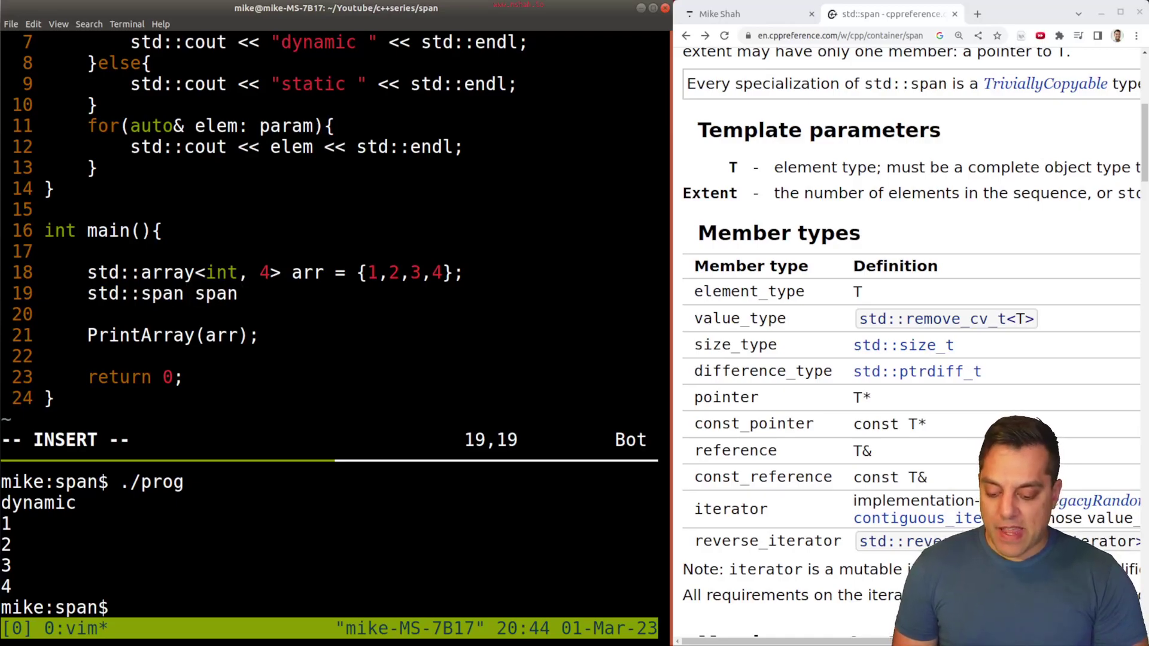
text(()
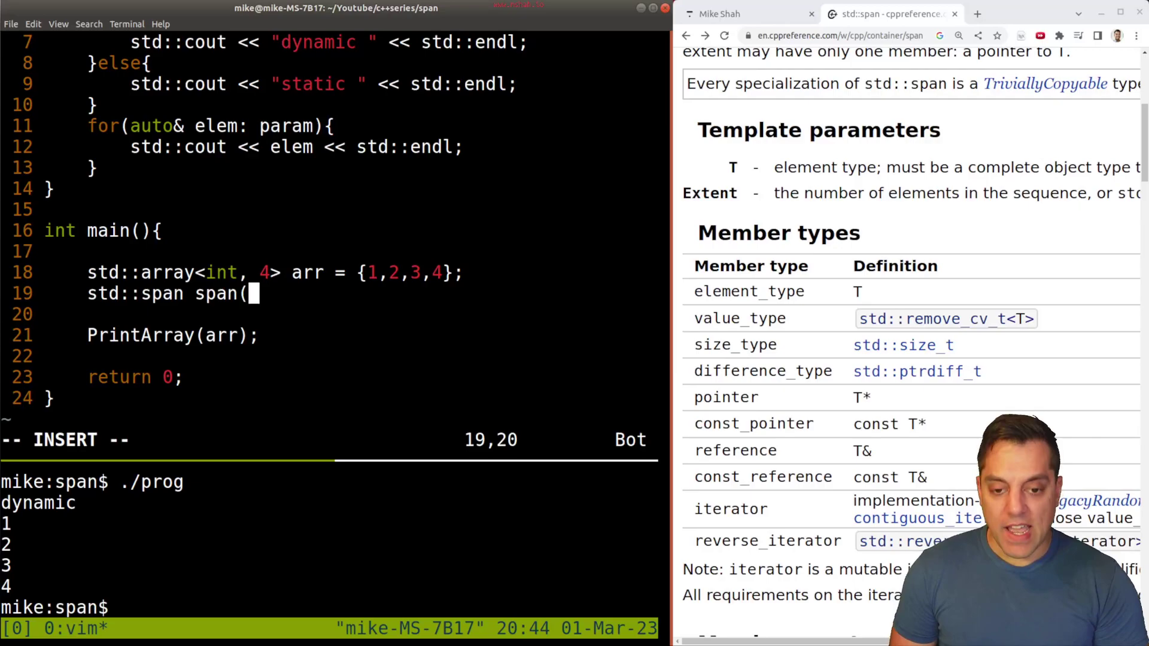
key(BackSpace)
text({)
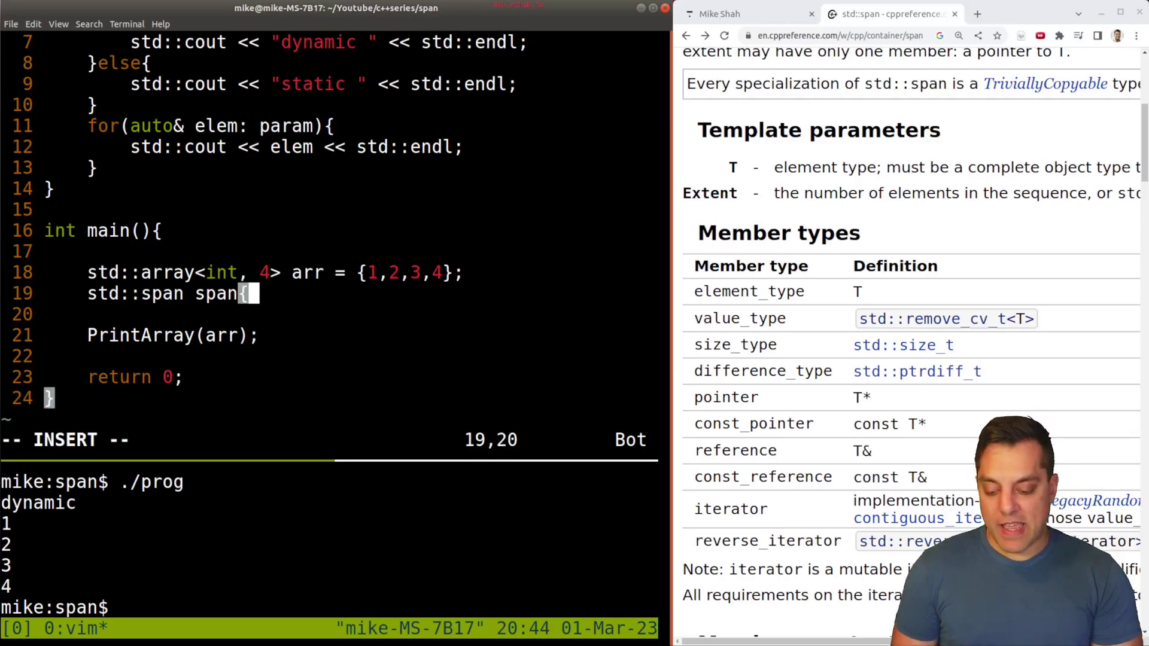
text(arr})
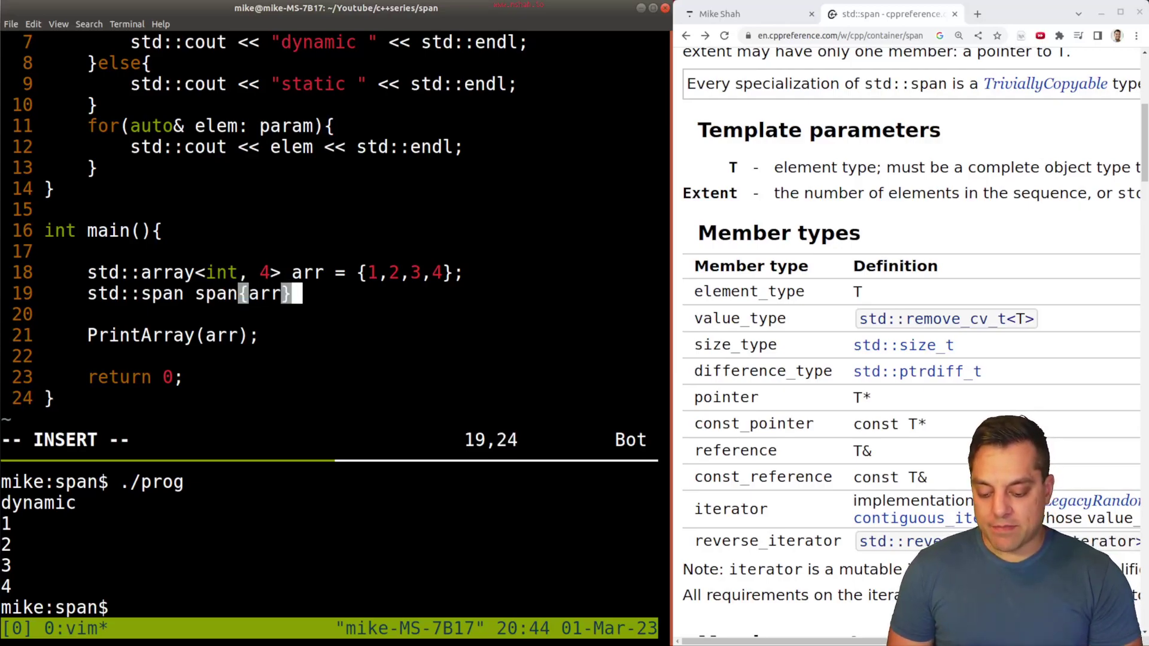
text(;)
key(Escape)
text(:w)
key(Return)
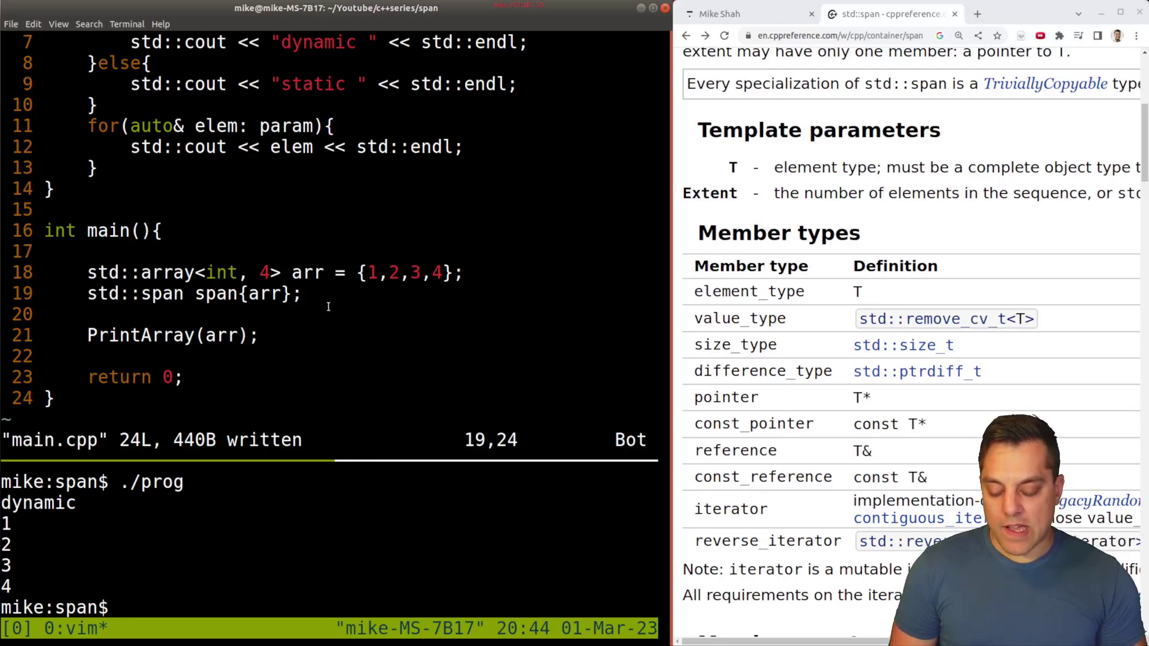
Rename the span variable so line 19 reads std::span mySpan{arr};
key(h)
key(h)
key(h)
key(h)
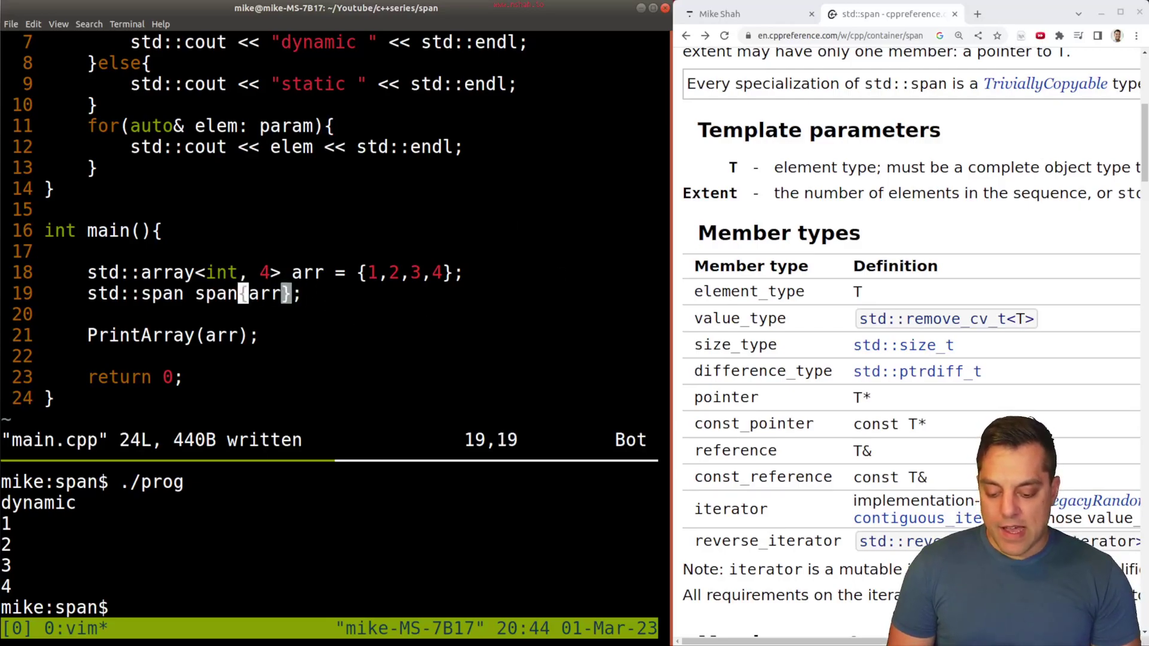
key(h)
key(l)
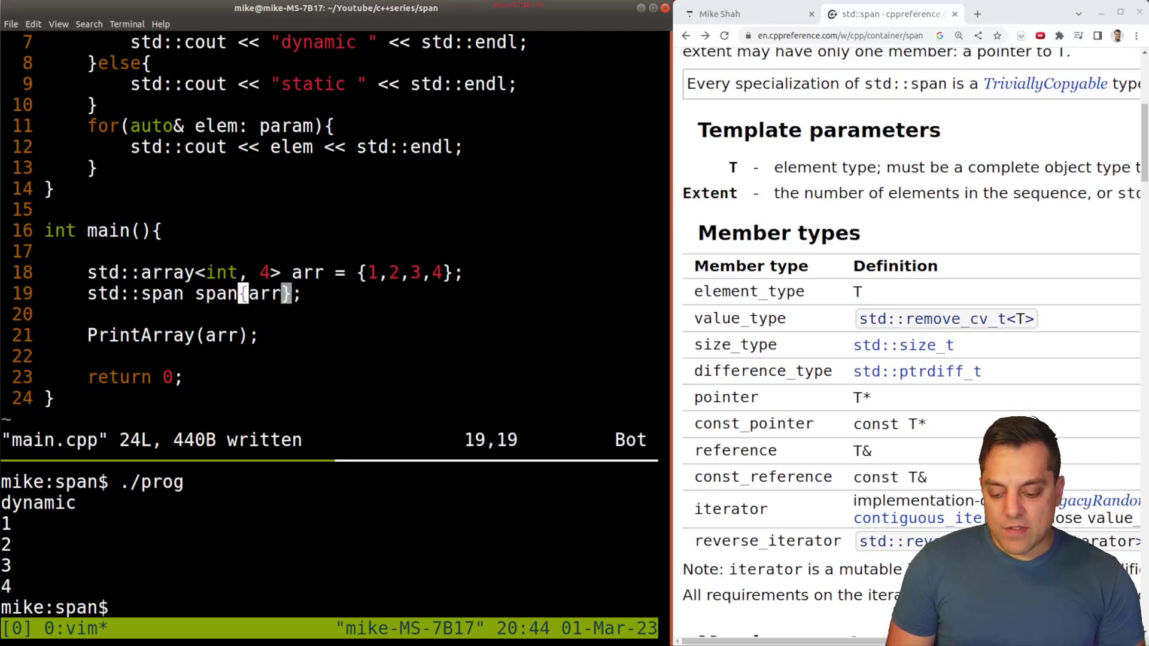
key(h)
key(h)
key(h)
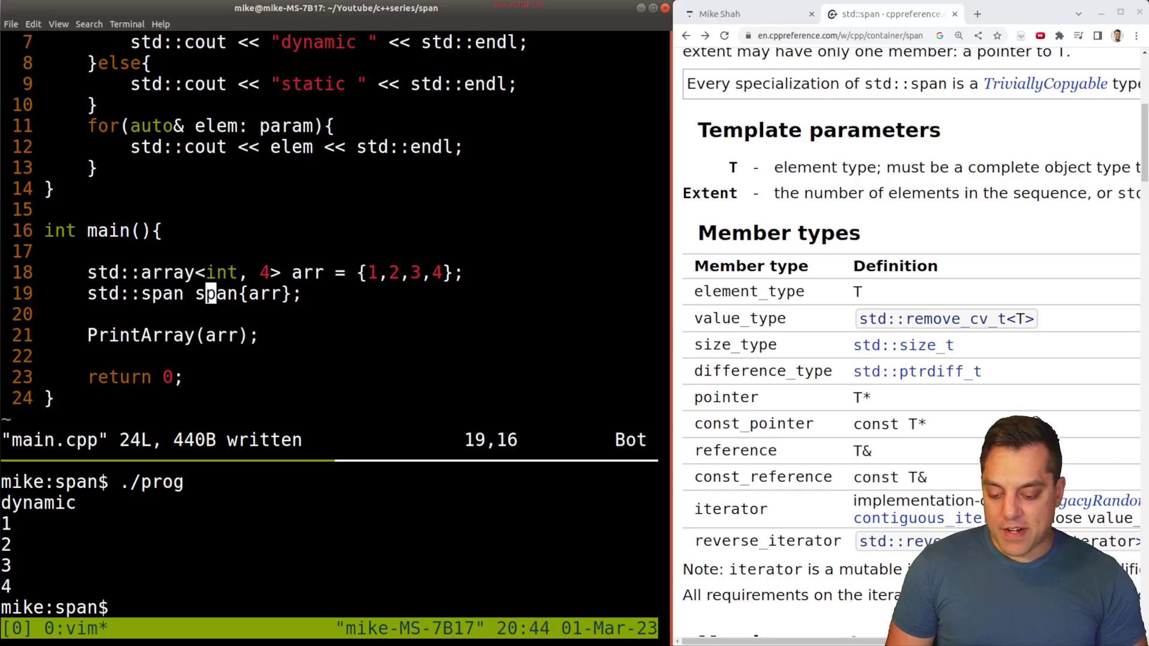
text(hdw)
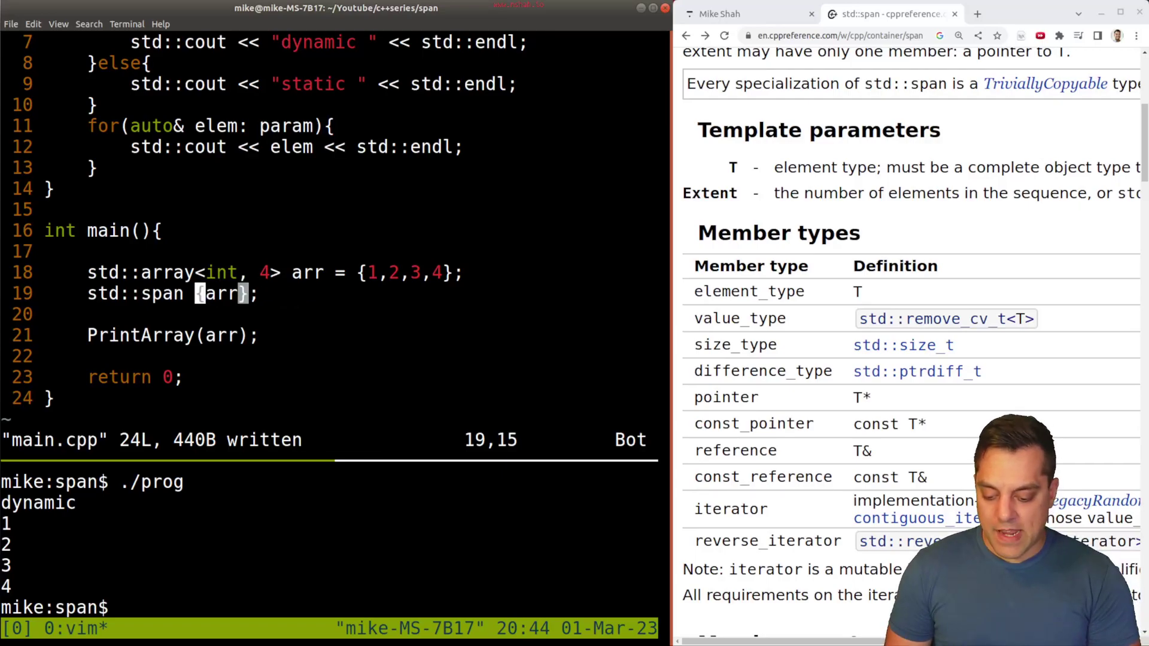
text(imySpan)
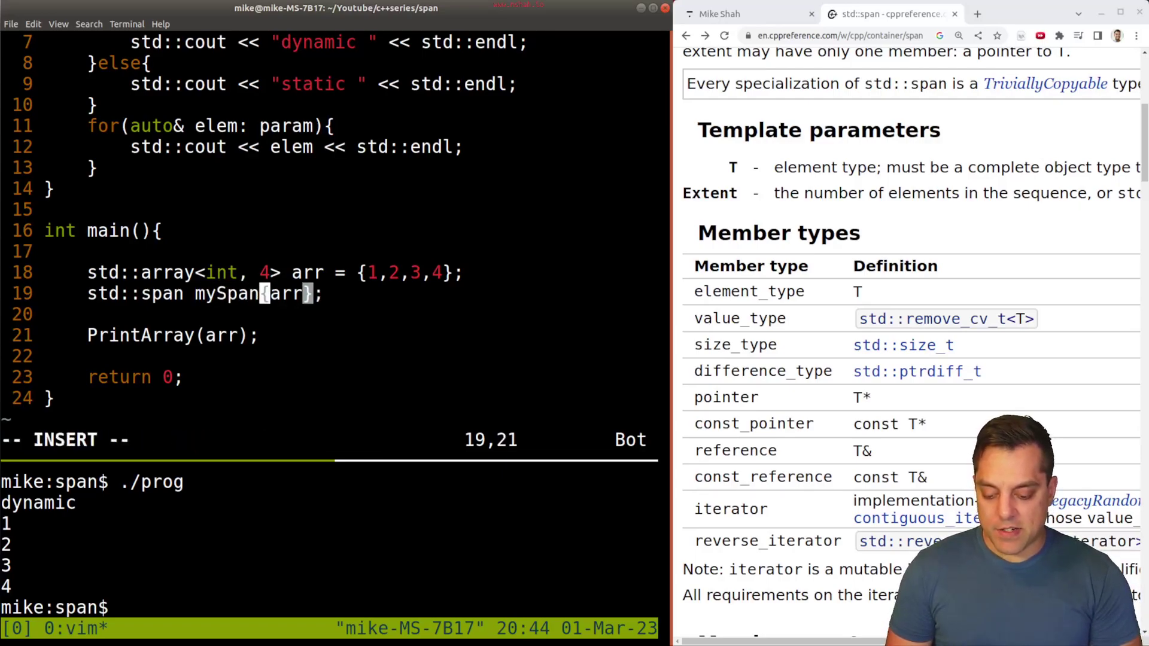
key(Escape)
text(:w)
key(Return)
Save main.cpp and open a blank line 20 below the span declaration
drag(186, 294, 109, 295)
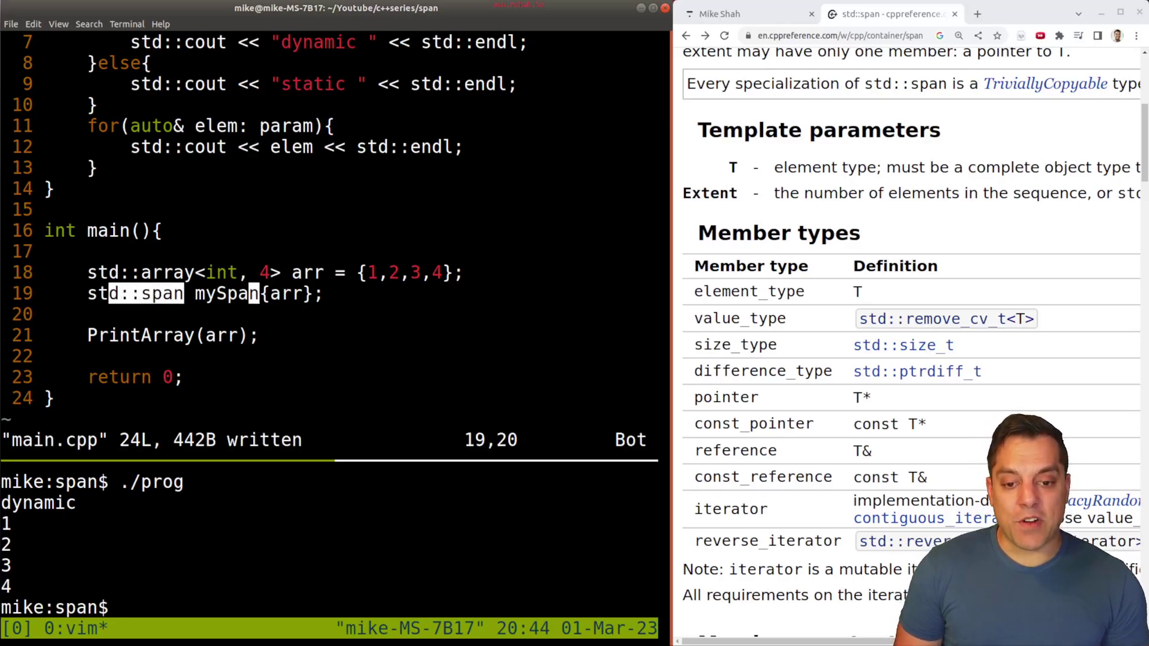
click(255, 293)
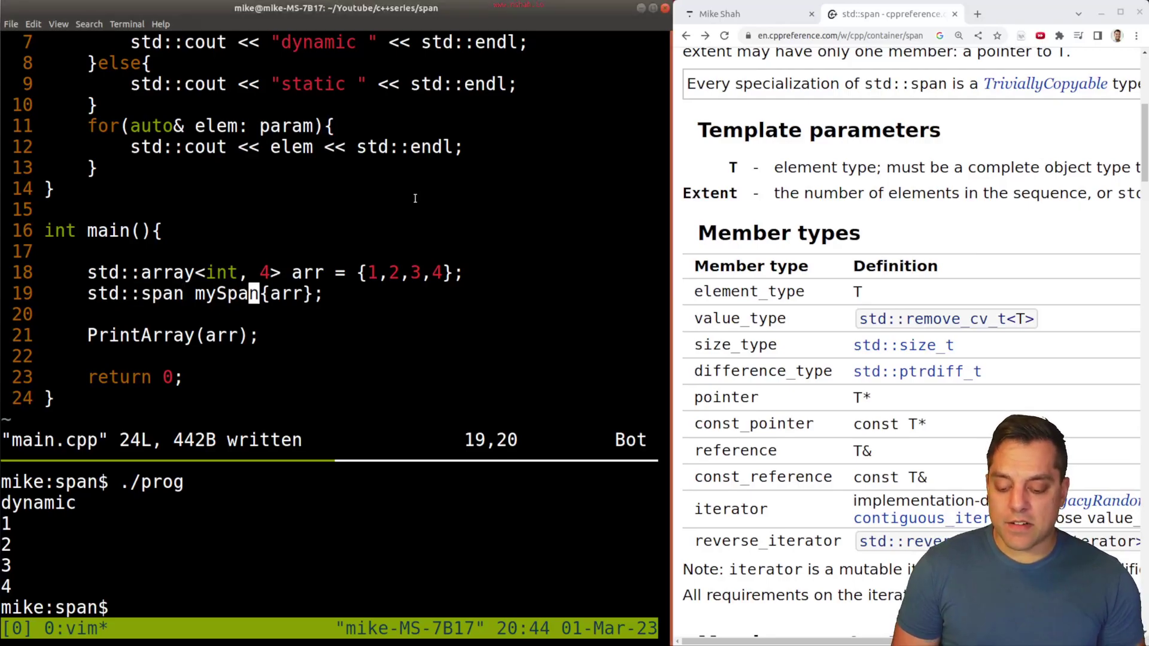
text(:w)
key(Return)
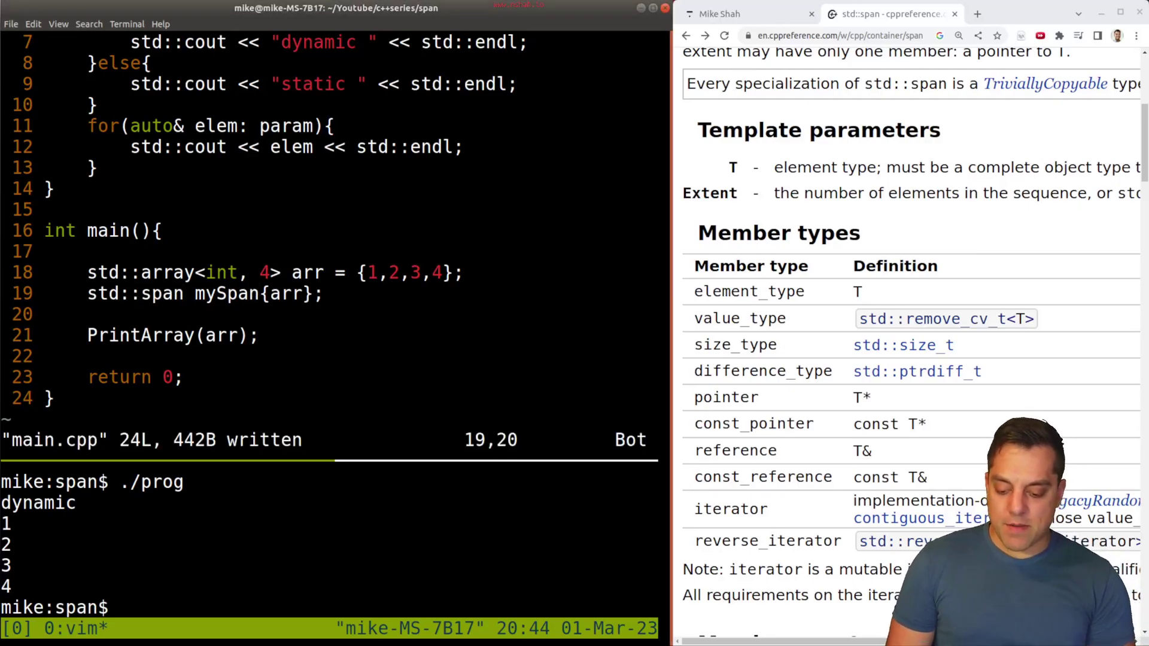
key(j)
key(o)
key(Up)
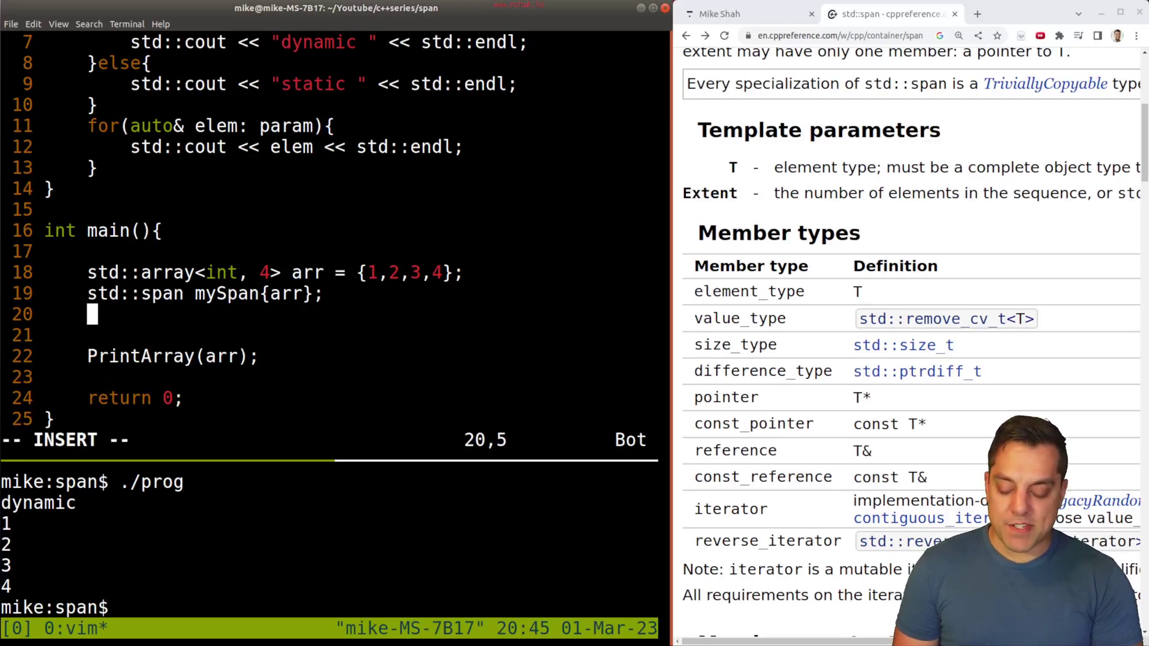
text(std::cout <)
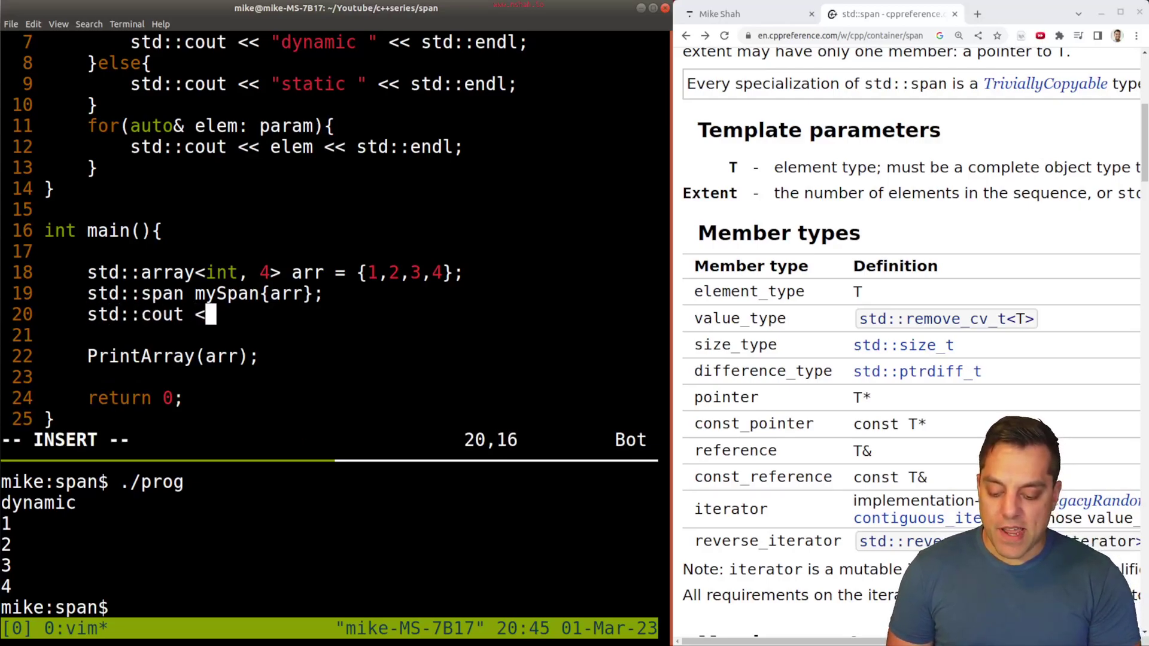
text(< mySpan.ext)
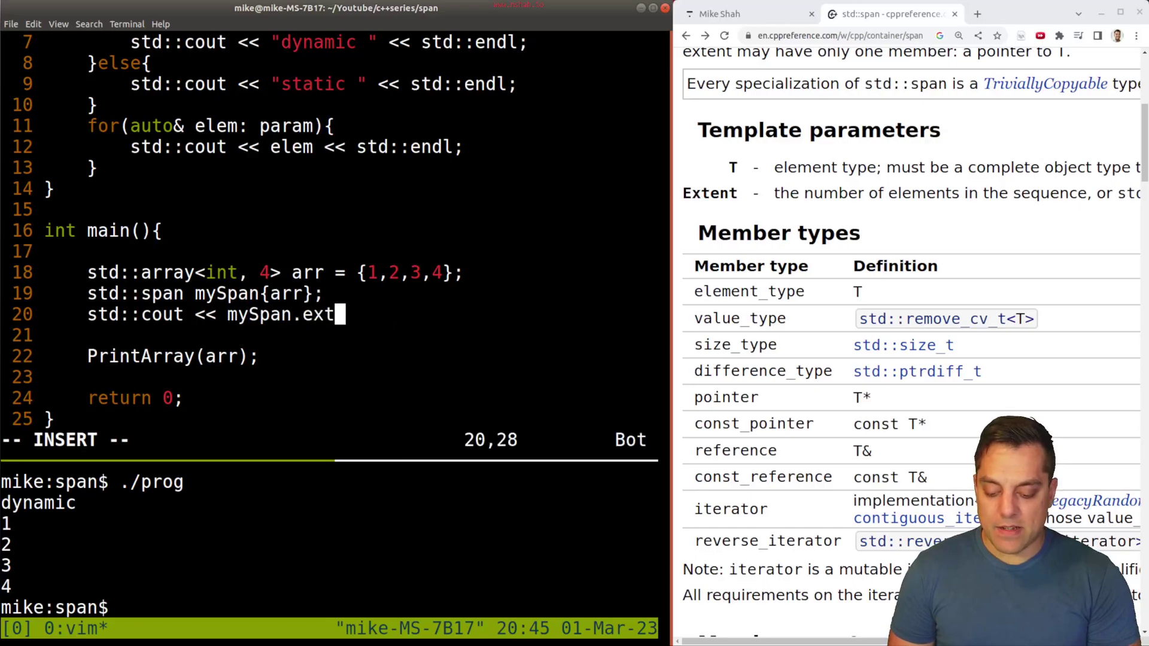
text(ent << std::)
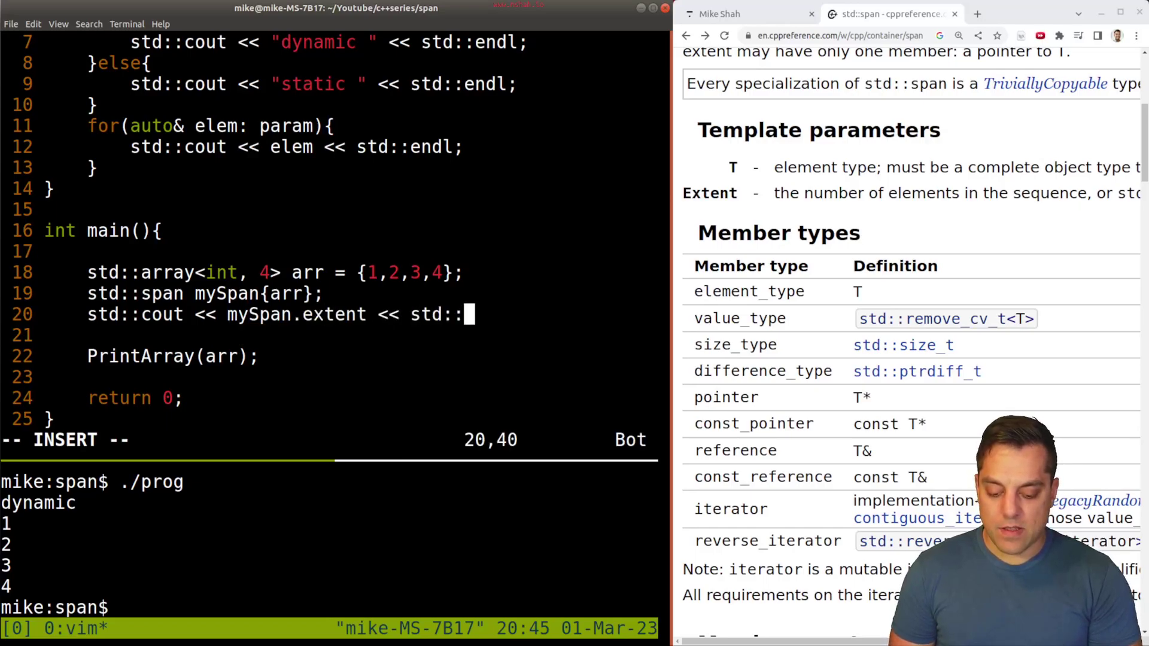
text(endl;)
Add the mySpan.extent print on line 20, save, rebuild with g++ and run ./prog
key(Escape)
text(:w)
key(Return)
key(ctrl+b)
key(Down)
key(ctrl+l)
key(Up)
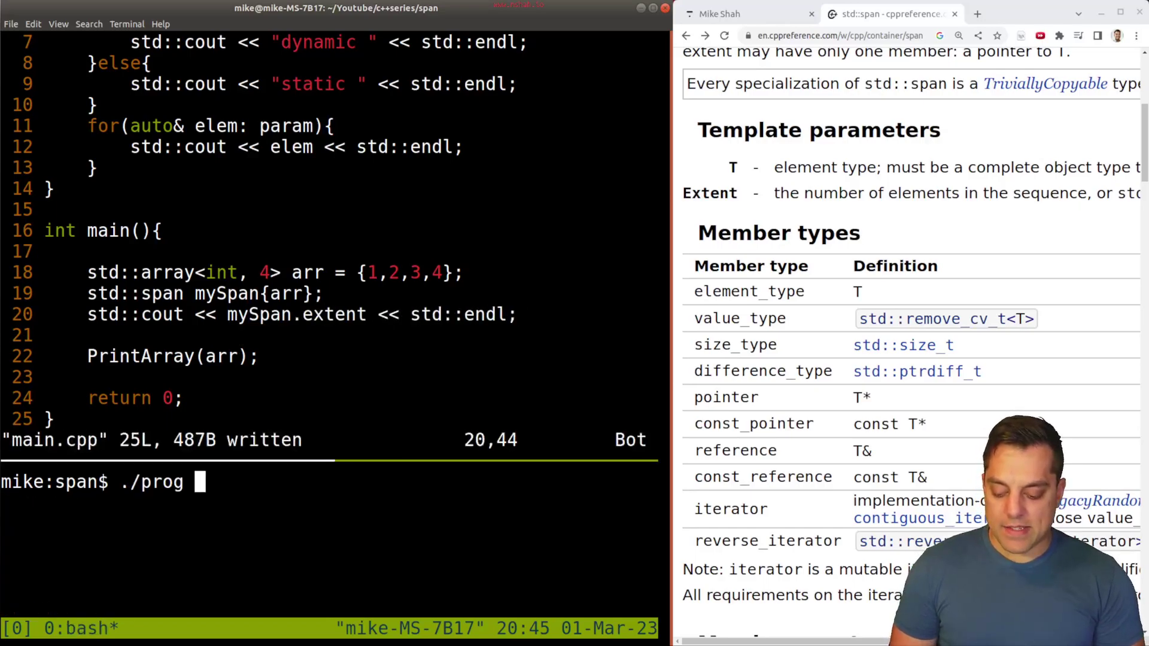
key(Up)
key(Return)
text(./prog)
key(Return)
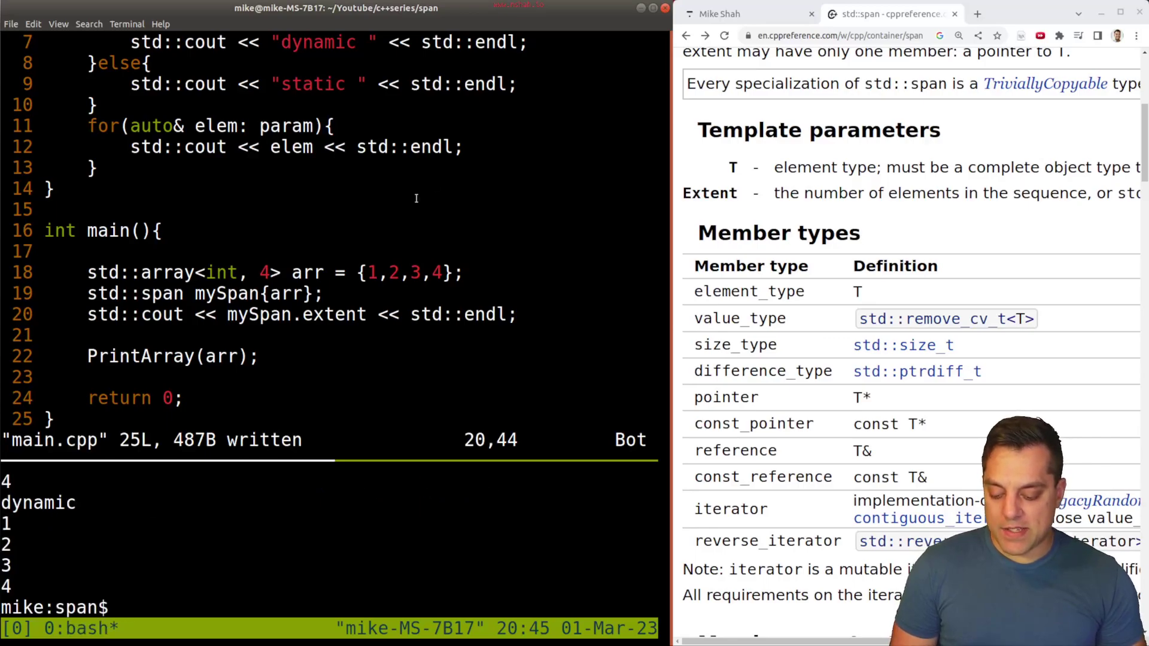
Compare the printed extent 4 with mySpan.extent on line 20 and the array size on line 18
triple_click(4, 485)
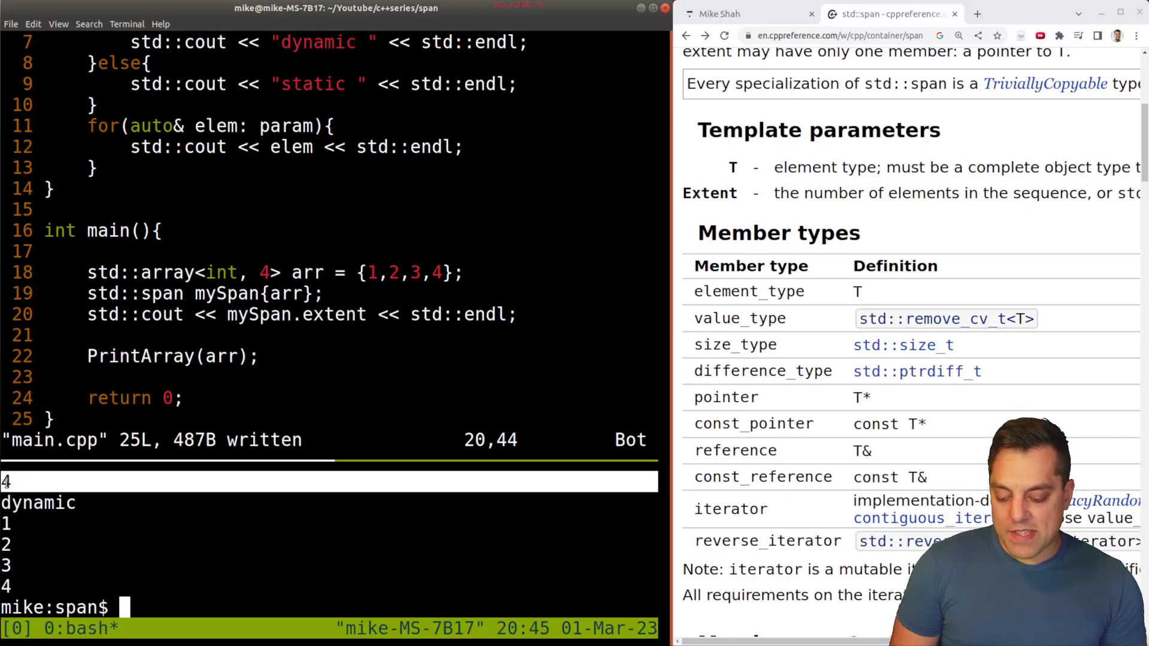
drag(228, 315, 365, 314)
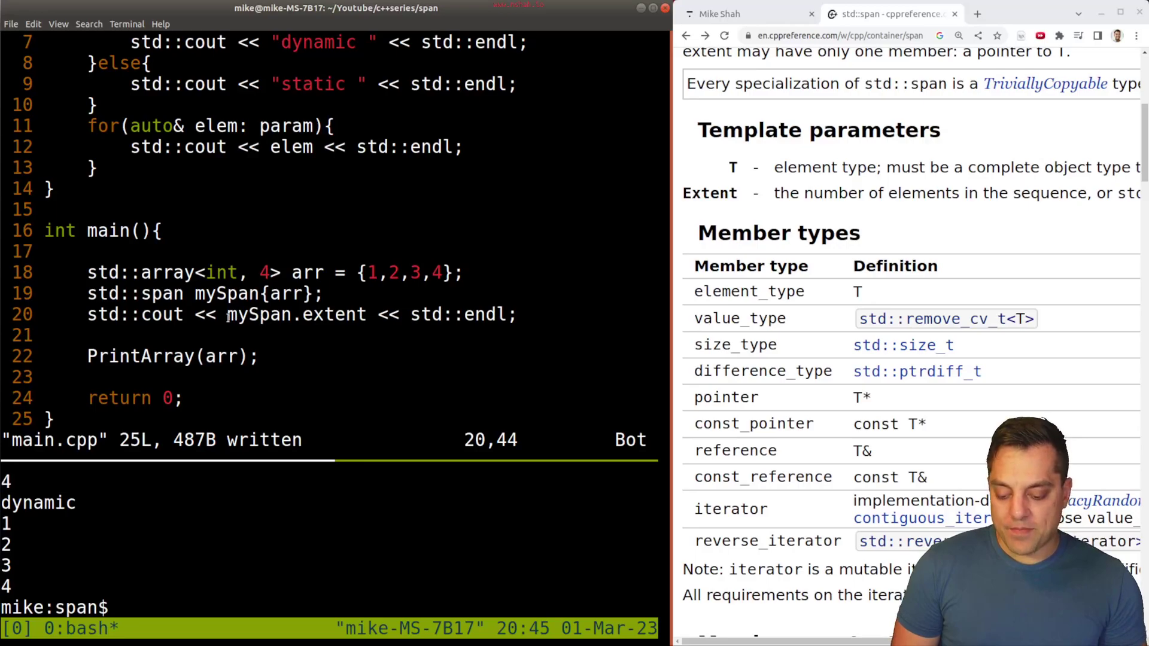
click(265, 273)
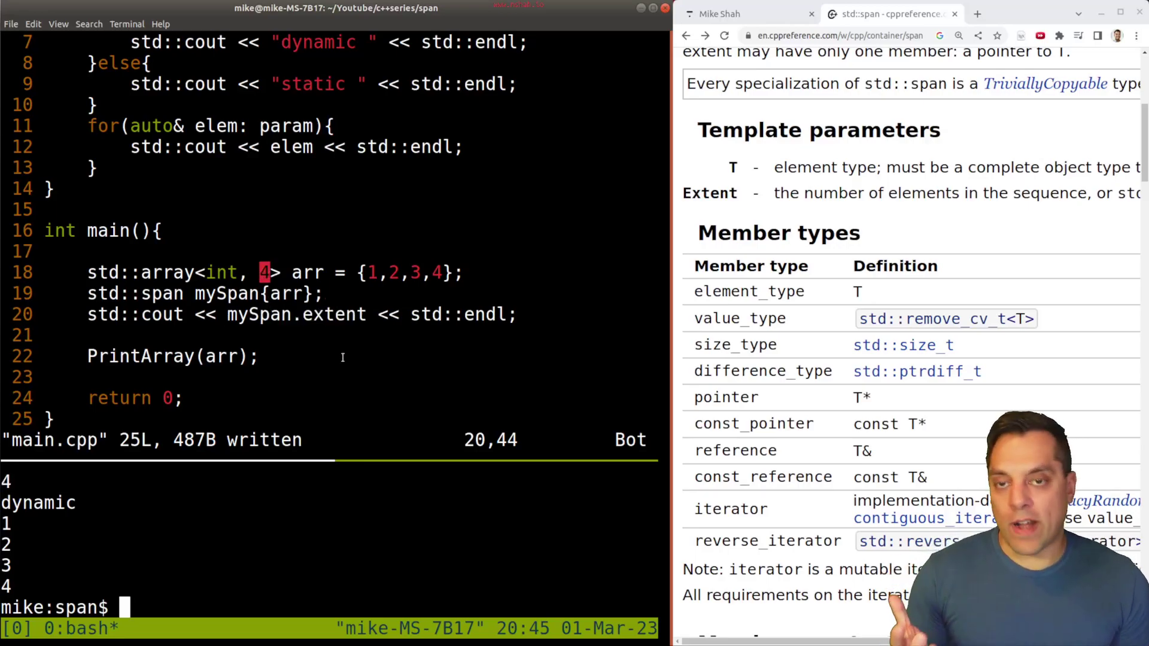
double_click(348, 314)
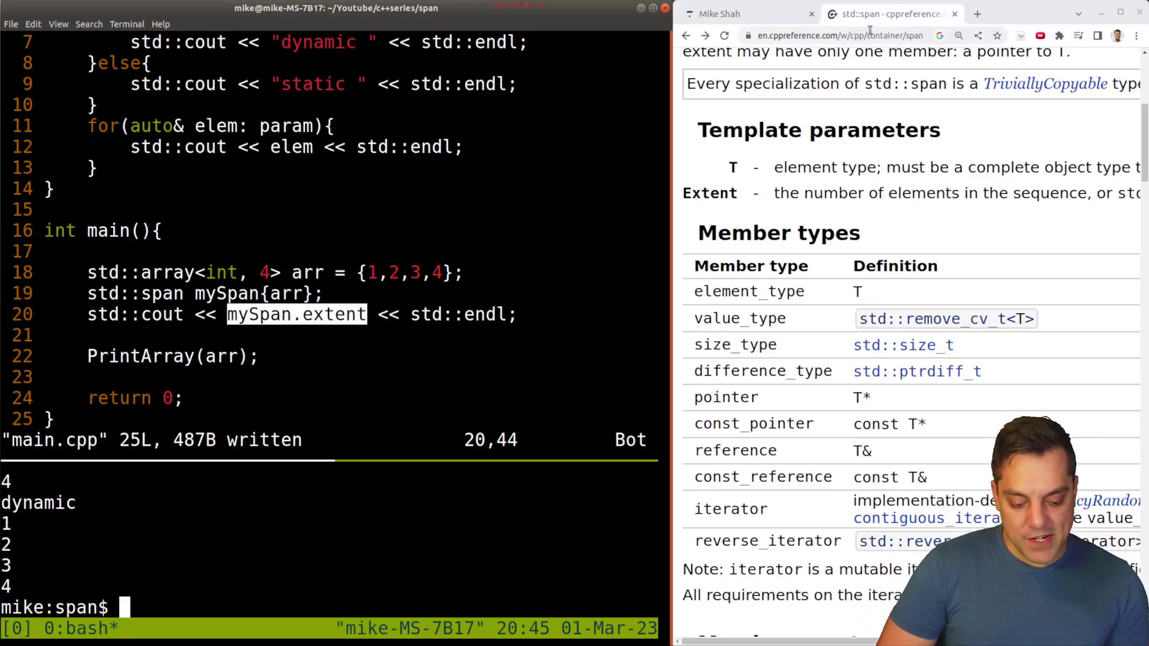
Search the maximized std::span page for 'extent' and highlight the Extent parameter's dynamic_extent description
double_click(1008, 23)
scroll(673, 314, up, 4)
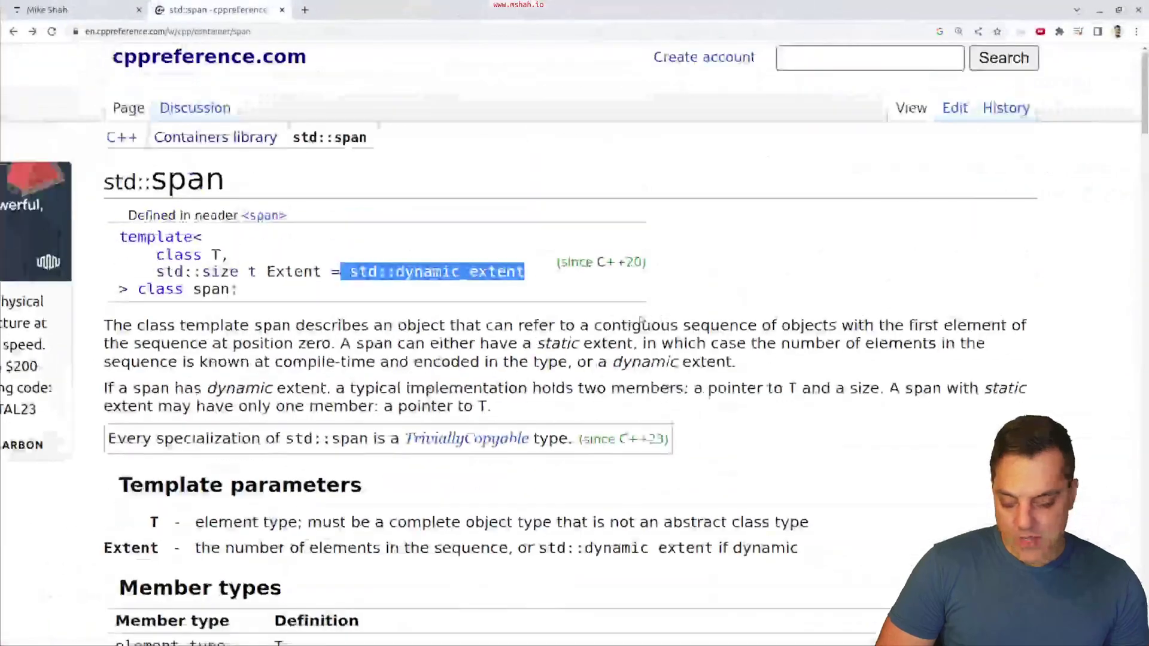
scroll(447, 324, down, 3)
scroll(449, 317, down, 5)
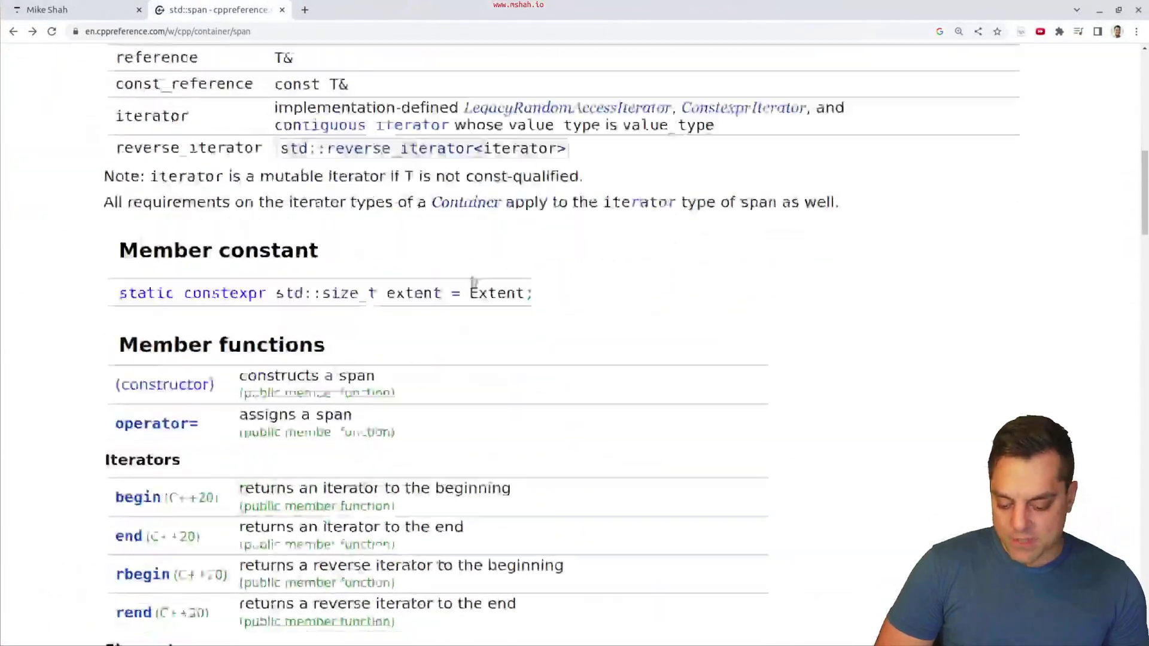
scroll(768, 280, down, 5)
scroll(768, 279, down, 5)
key(ctrl+f)
text(ex)
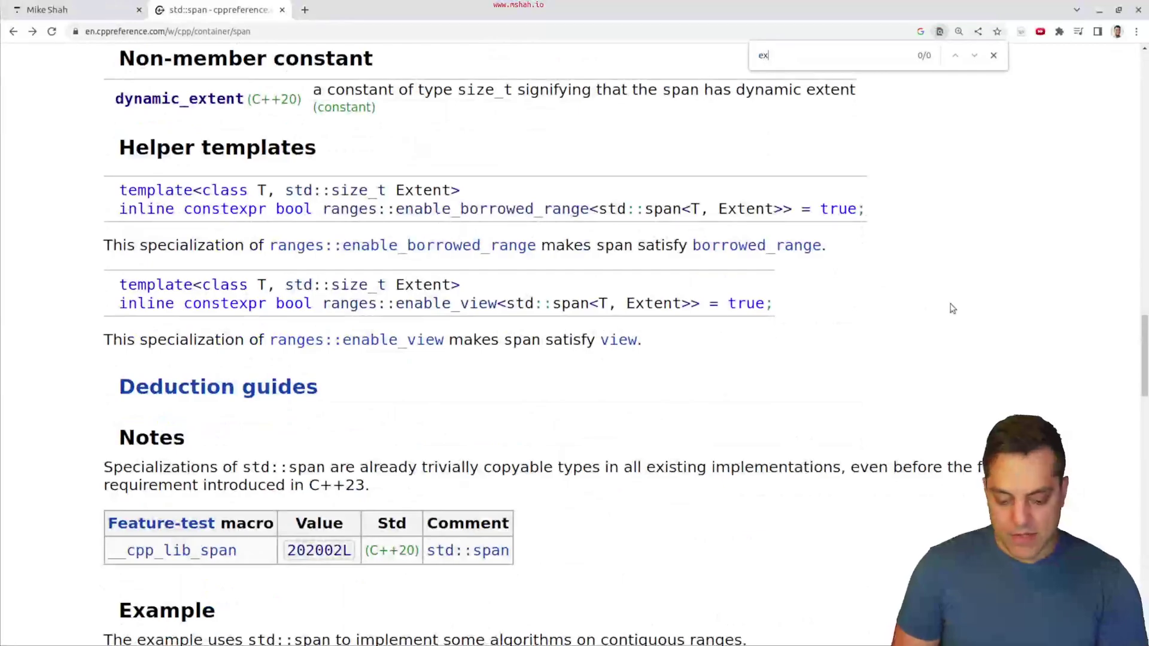
text(tent)
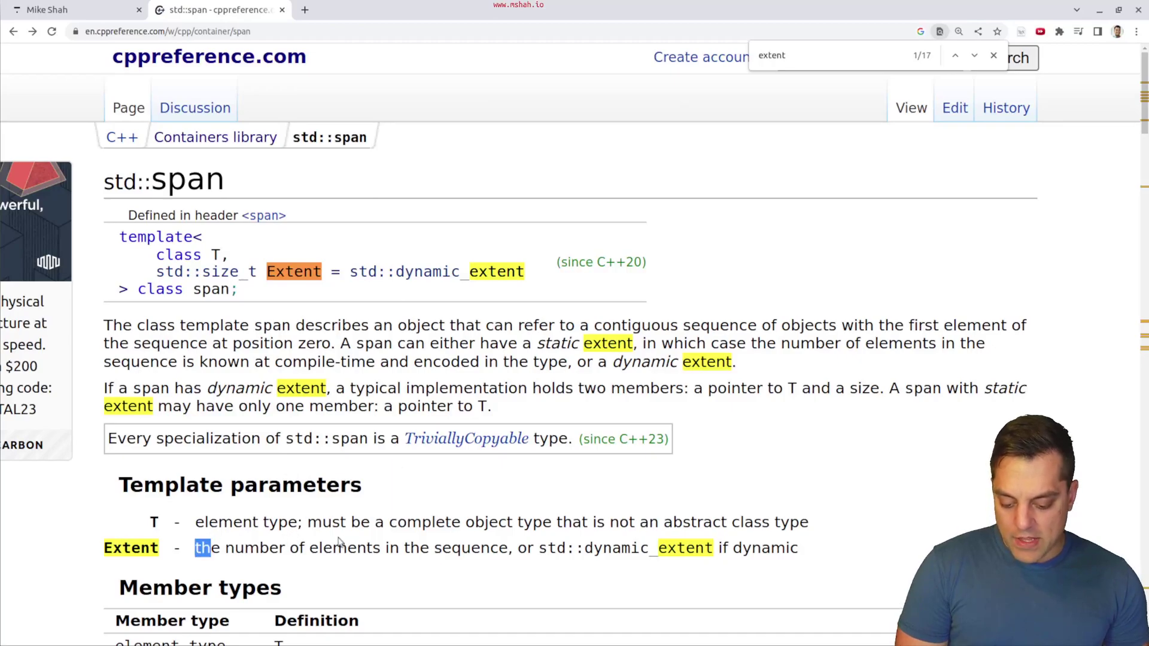
drag(340, 542, 462, 546)
drag(518, 548, 720, 550)
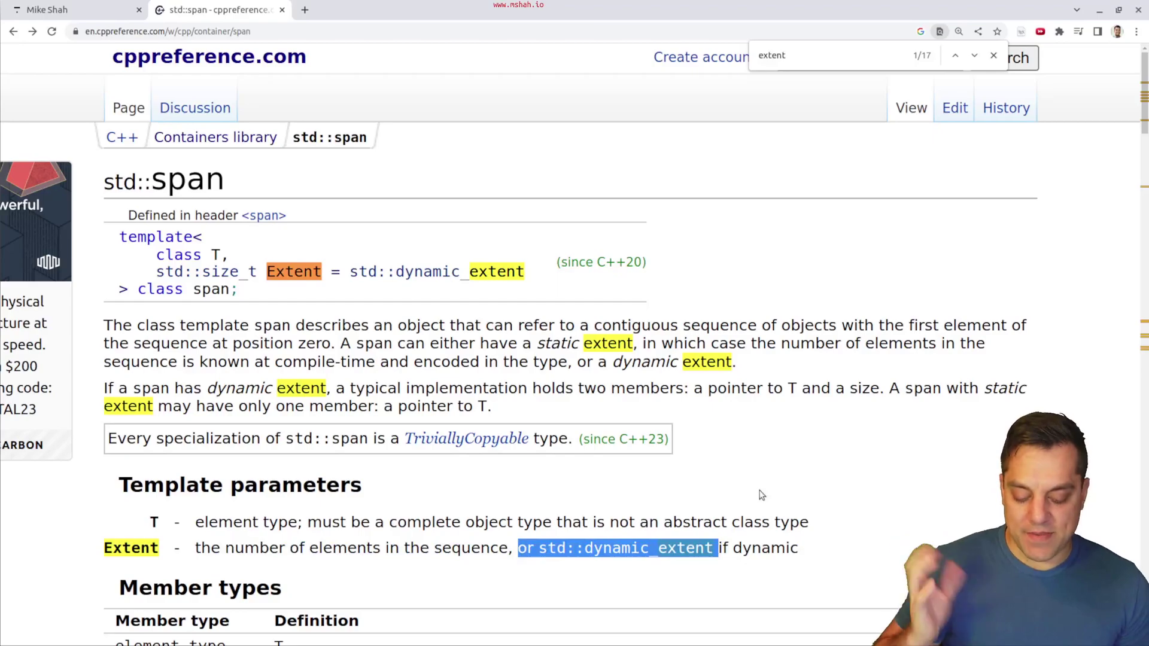
click(790, 461)
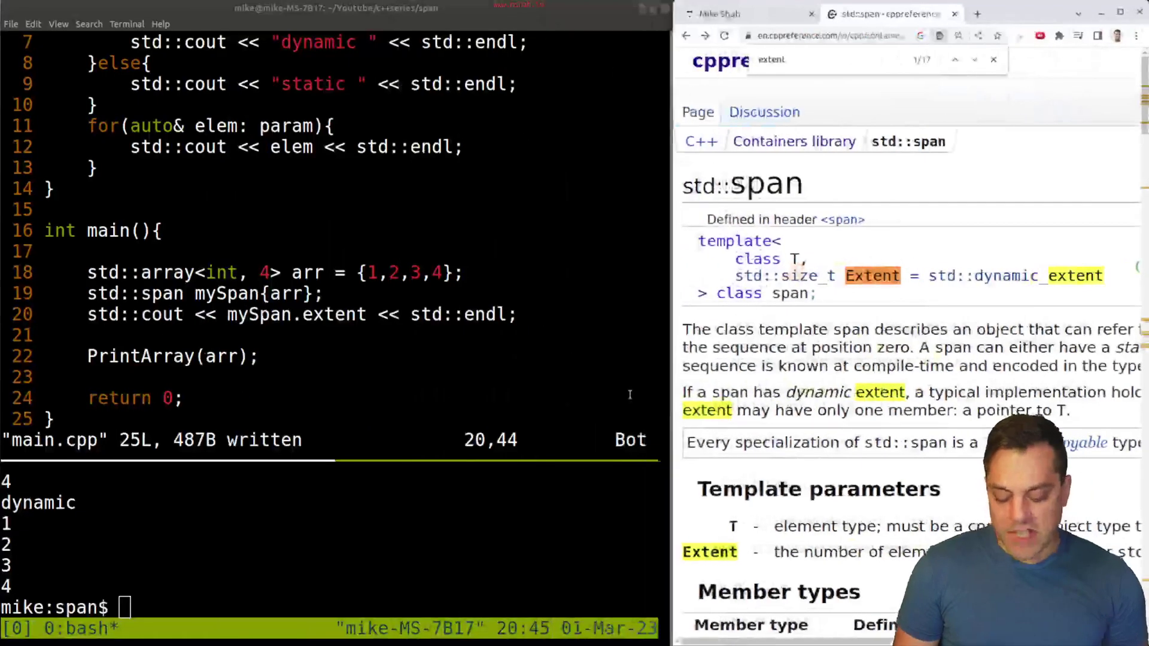
Point out 'dynamic' in the output and arr in the span declaration, then refocus the editor pane
double_click(42, 495)
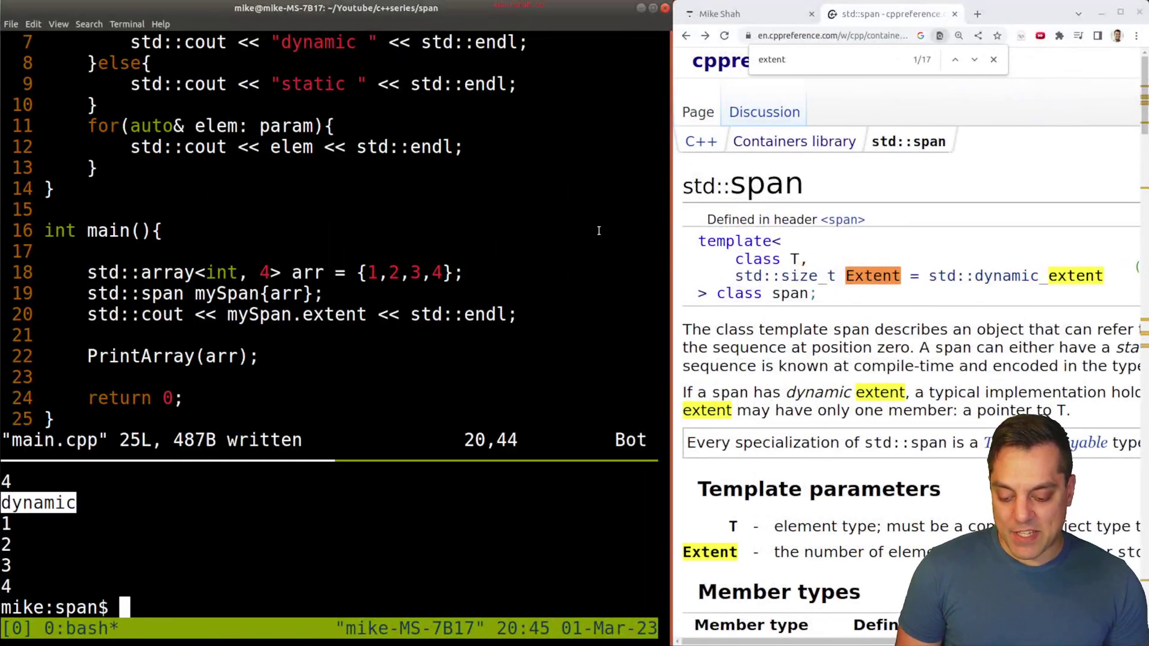
double_click(289, 293)
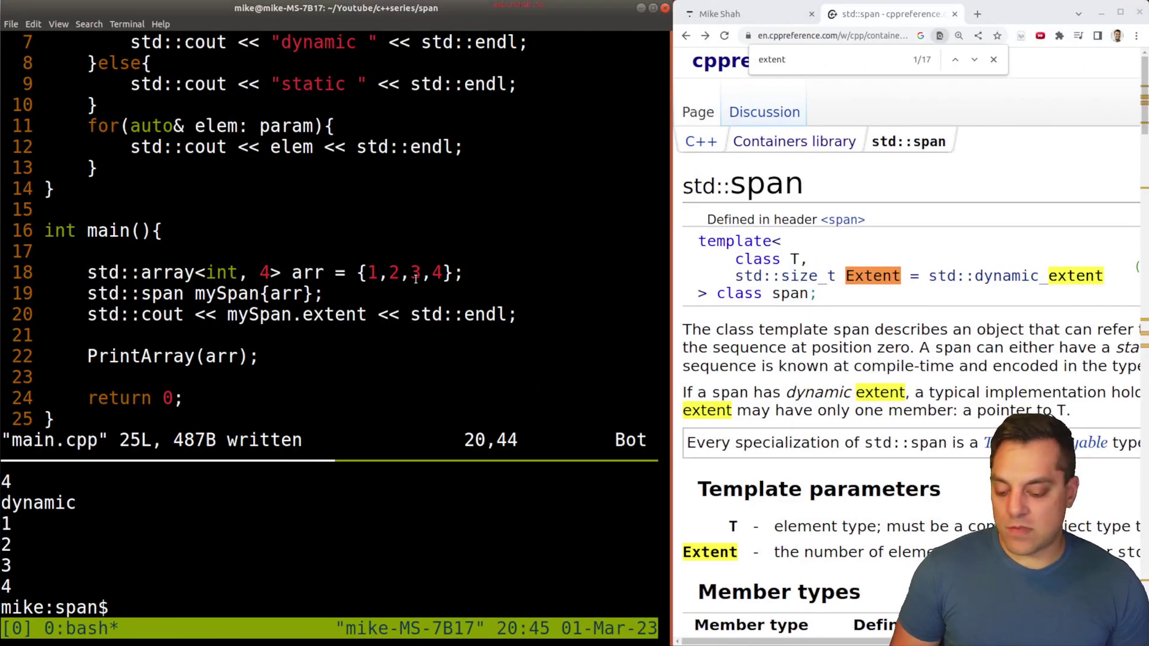
key(ctrl+b)
key(Up)
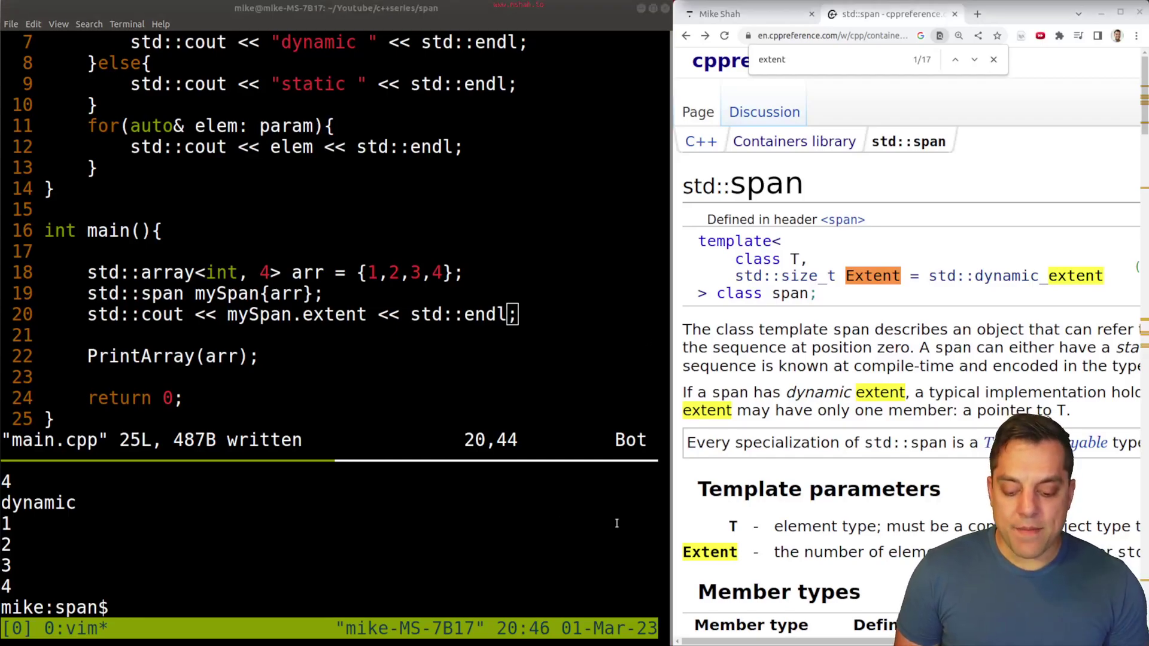
Highlight mySpan.extent on line 20 and arr on line 18, then go to the top of main.cpp
double_click(266, 311)
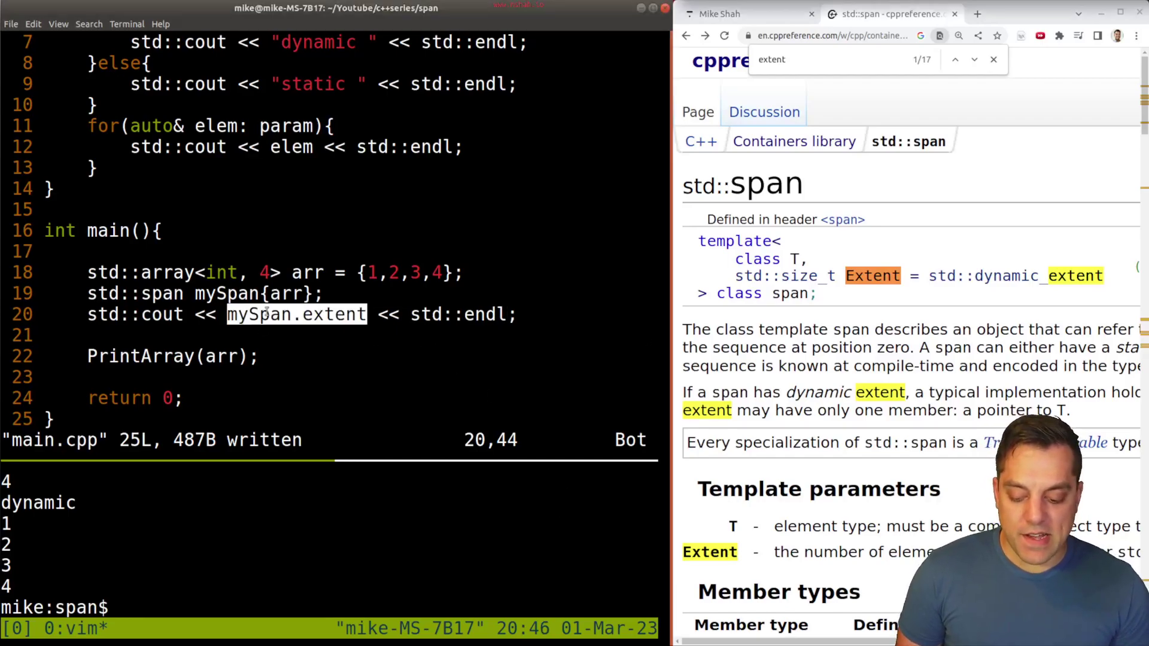
click(411, 270)
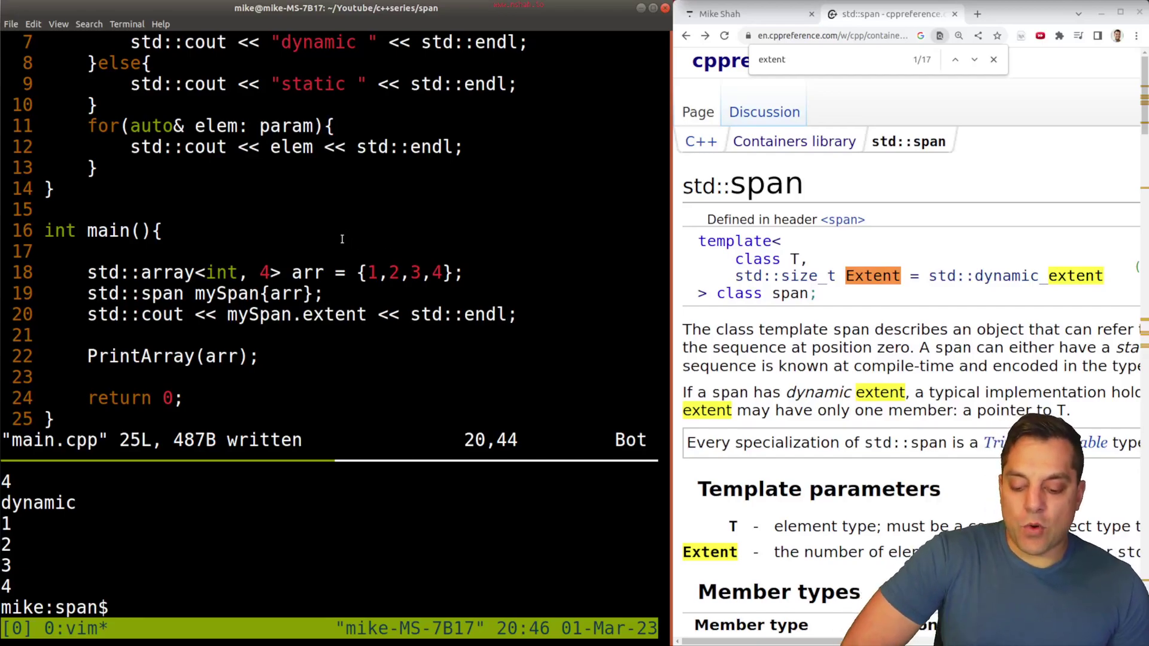
double_click(307, 272)
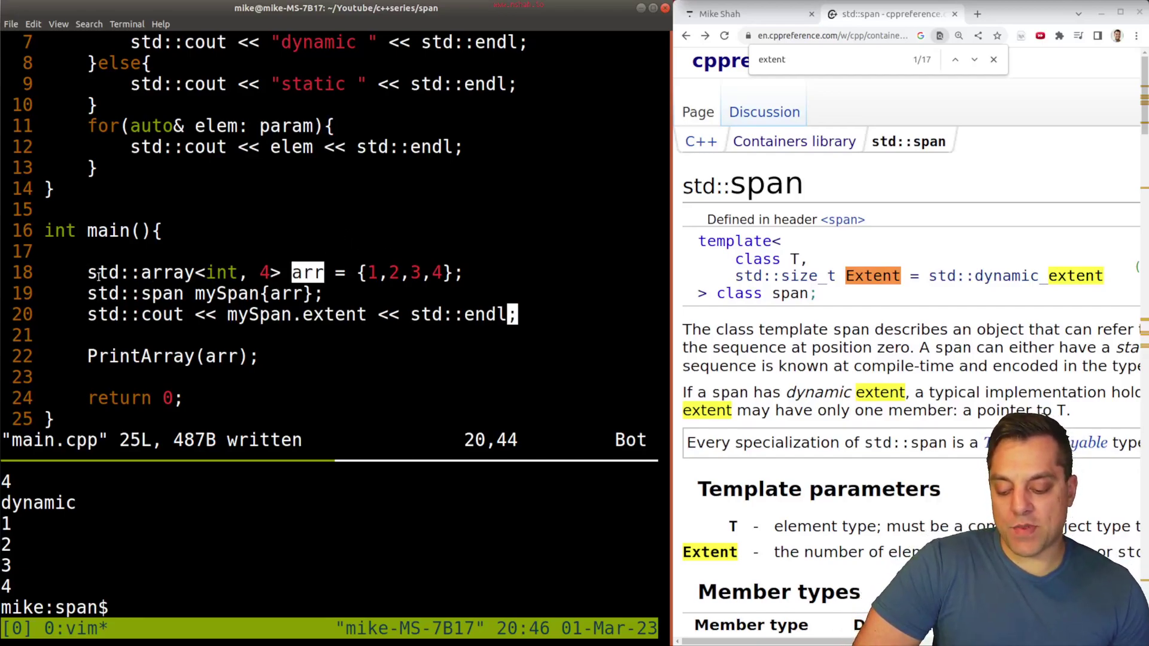
click(235, 246)
key(k)
Rename the PrintArray function definition on line 5 to PrintIntData and save
key(k)
key(k)
key(k)
key(k)
key(k)
key(k)
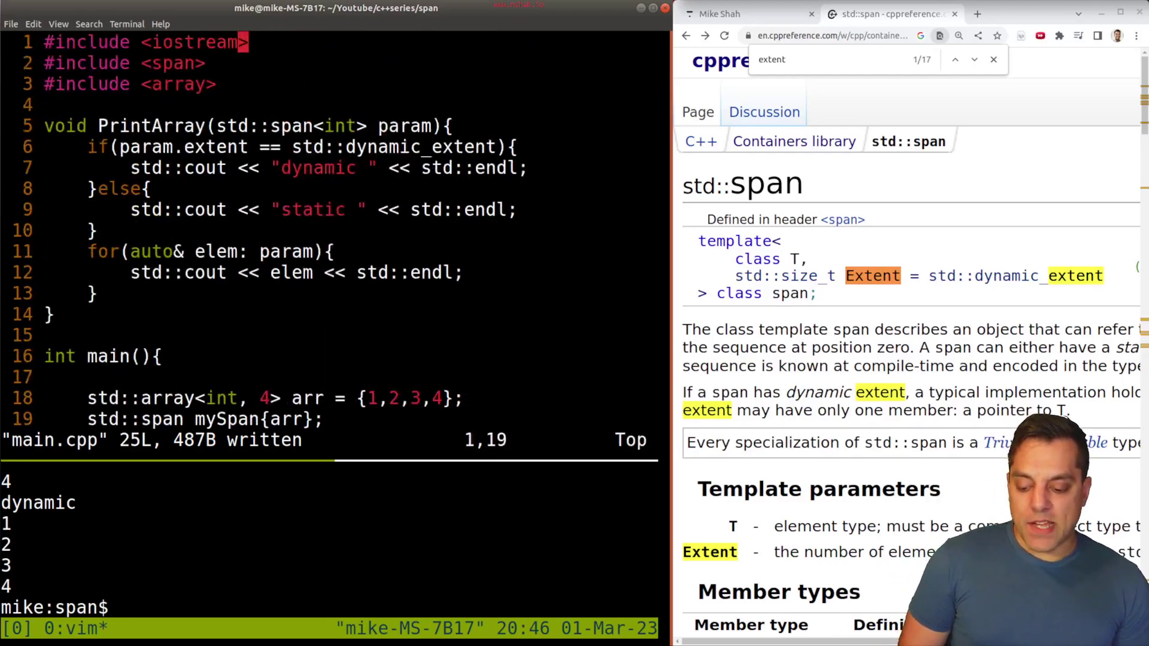
key(j)
key(j)
key(j)
key(j)
key(j)
key(j)
key(j)
key(k)
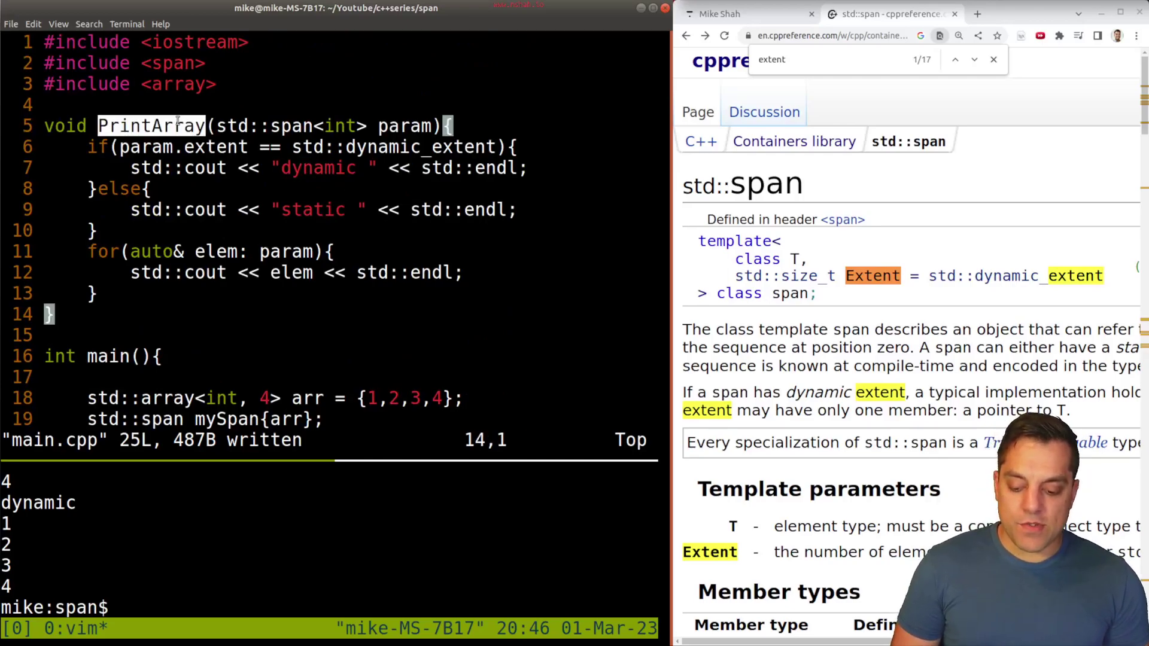
key(k)
key(k)
key(k)
key(k)
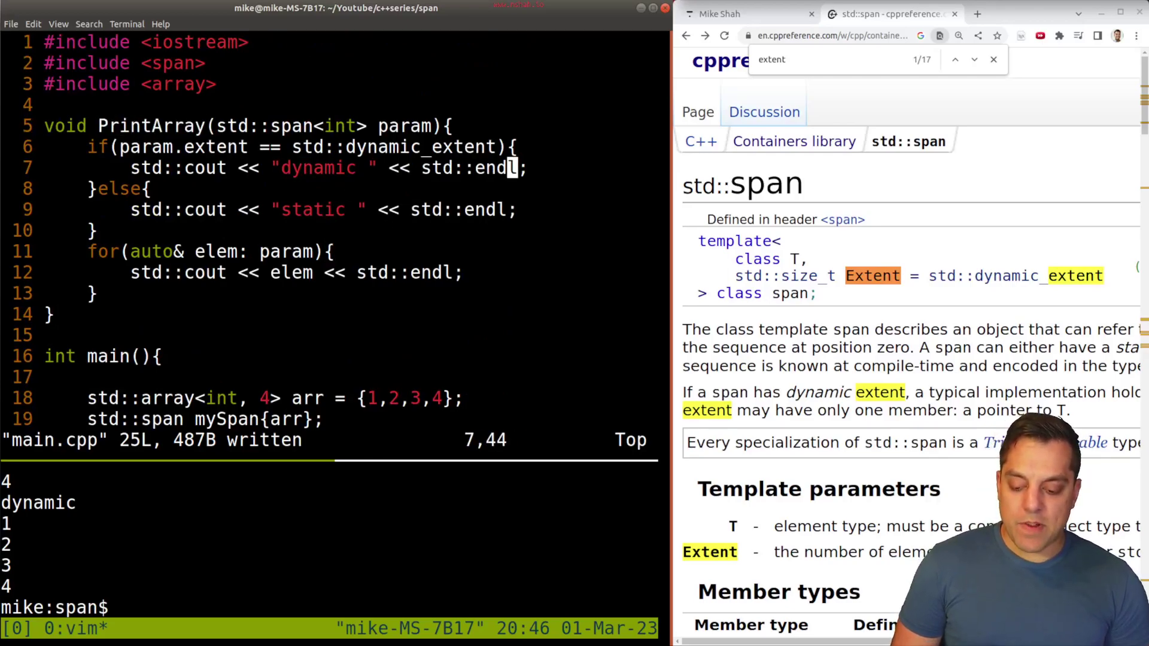
key(k)
key(k)
key(h)
key(h)
key(h)
key(h)
key(h)
key(h)
key(h)
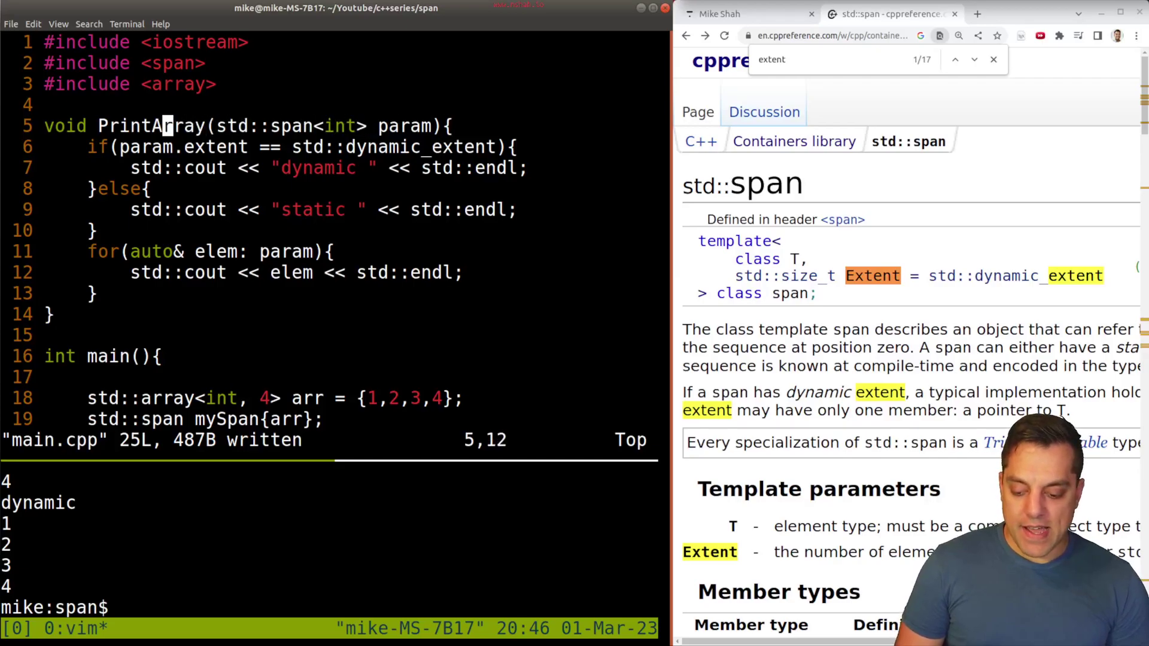
text(hcwData)
key(Escape)
text(:)
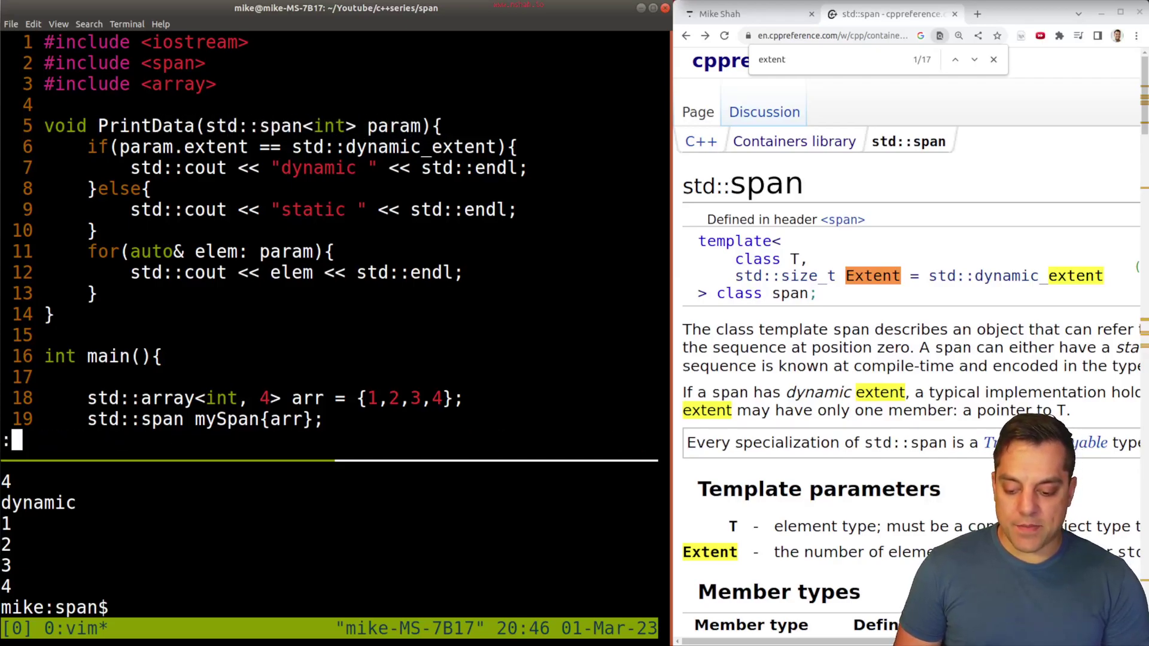
text(w)
key(Return)
key(h)
key(h)
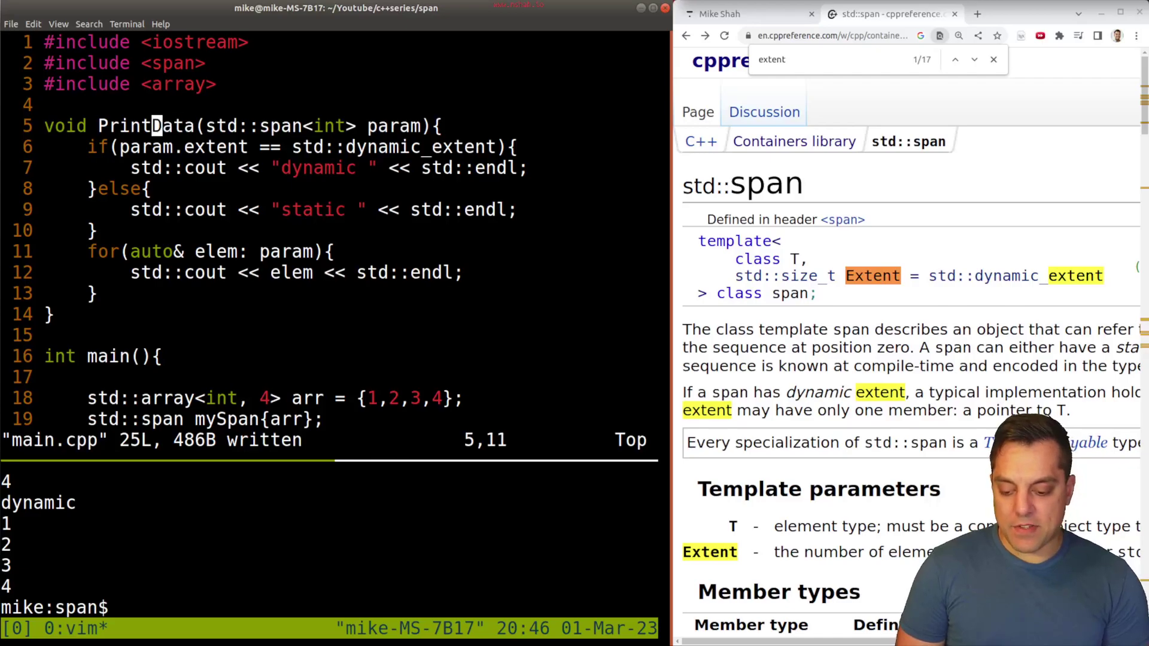
text(intInt)
key(Escape)
text(:w)
key(Return)
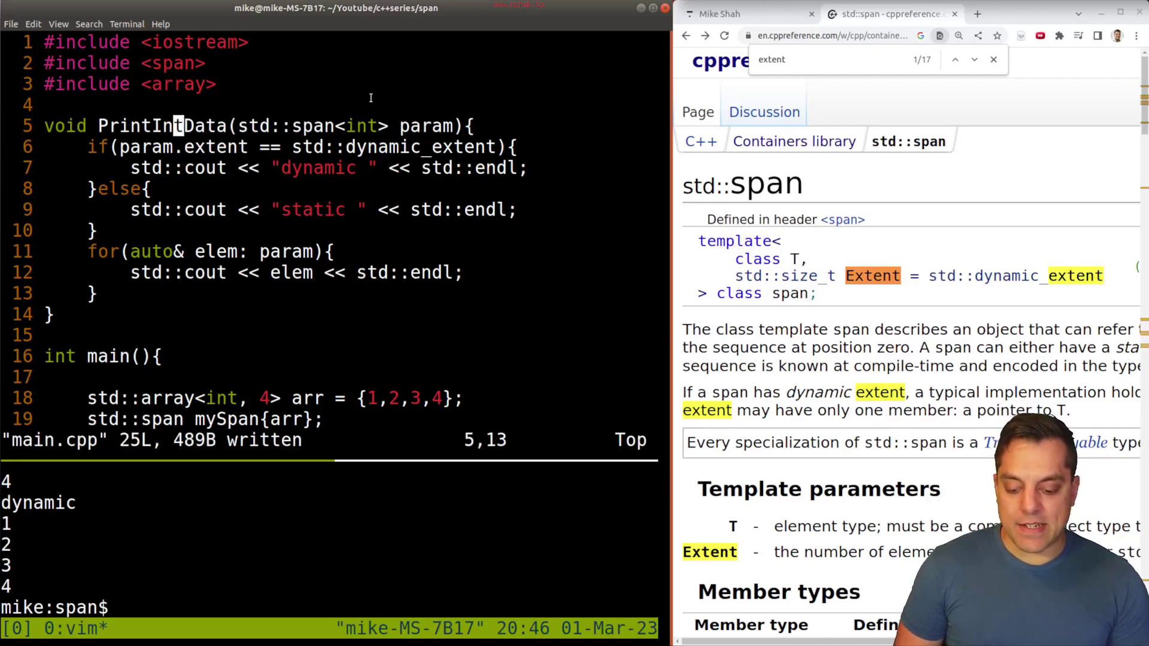
Rename the PrintArray call in main to PrintIntData
double_click(357, 127)
click(339, 197)
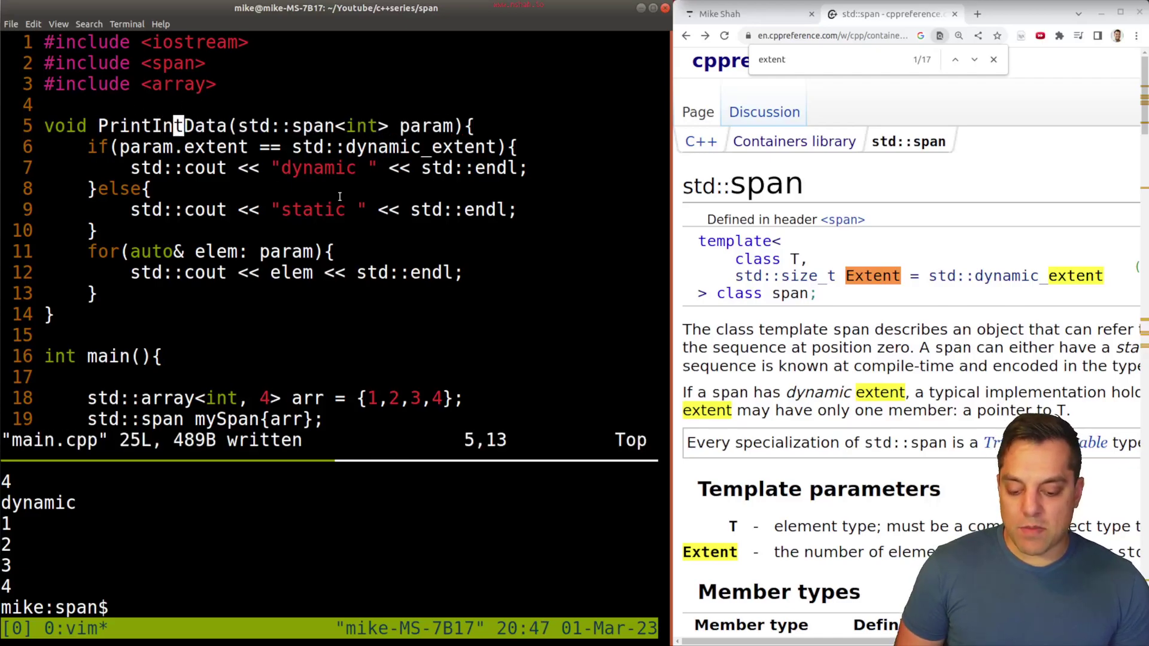
key(j)
key(j)
key(j)
key(j)
key(j)
key(j)
key(j)
key(j)
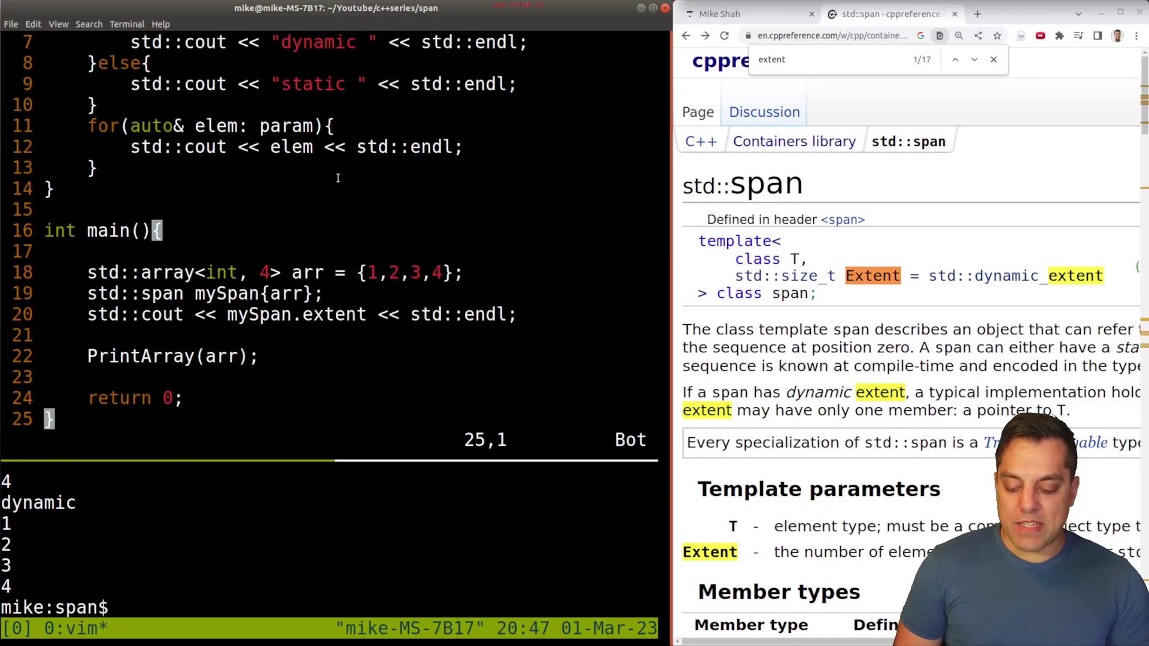
key(k)
key(k)
key(k)
key(h)
key(h)
key(h)
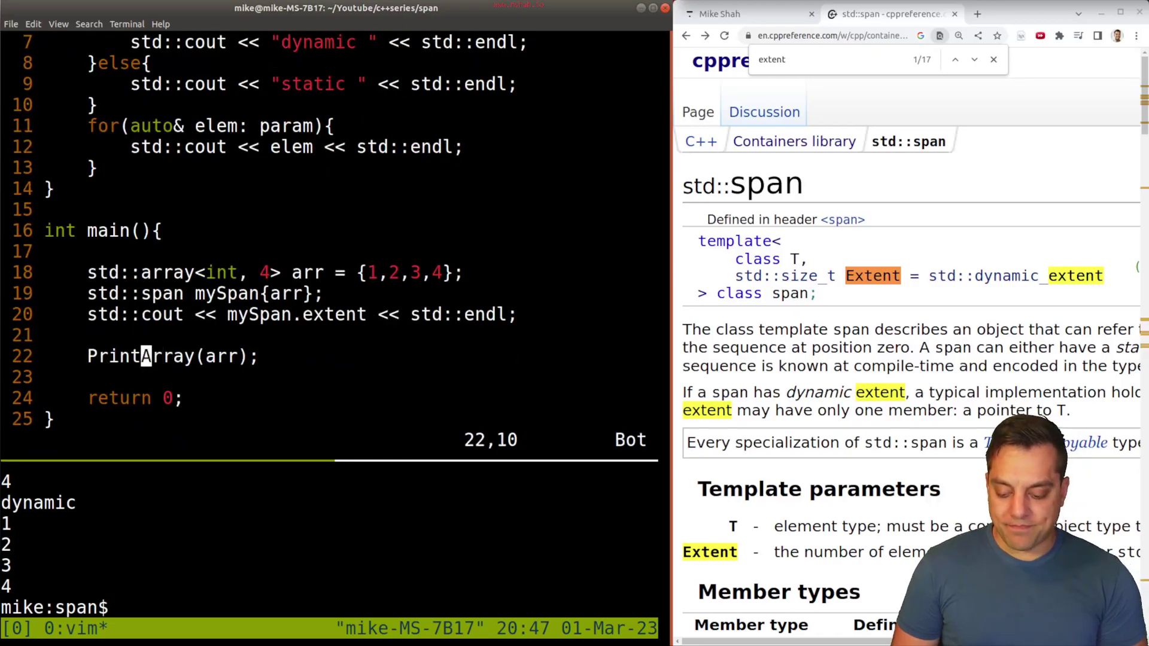
text(cw)
text(IntData)
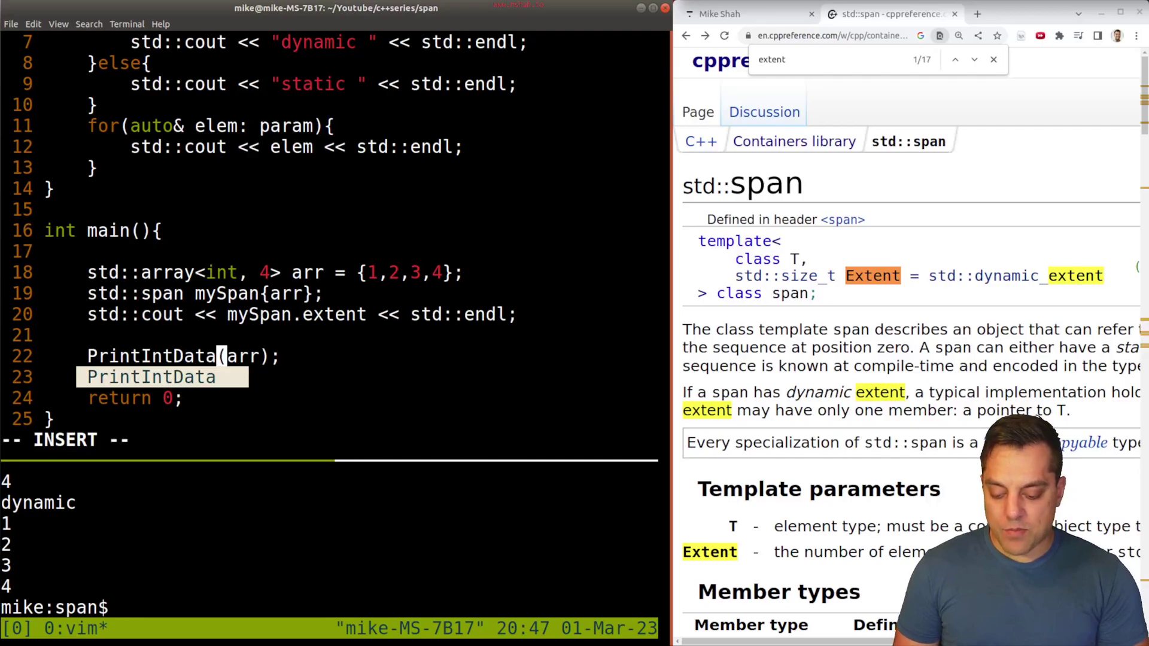
key(Escape)
text(:w)
key(Return)
Declare std::vector<int> myVector holding 1 through 7 below the call and save
key(o)
key(Return)
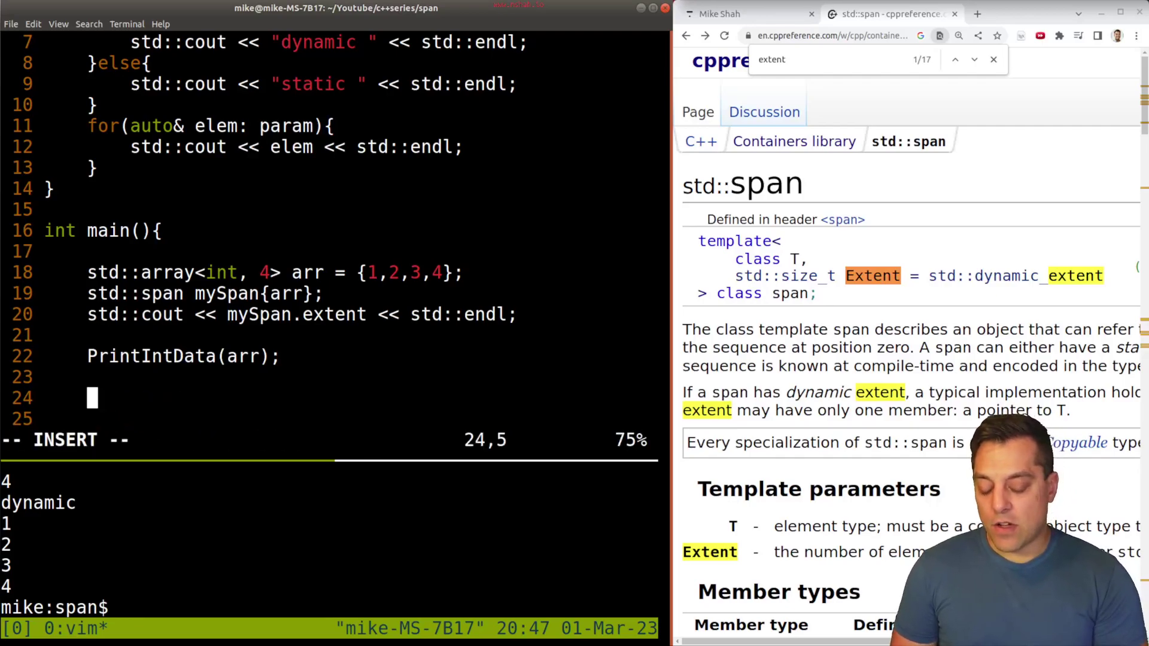
text(std::)
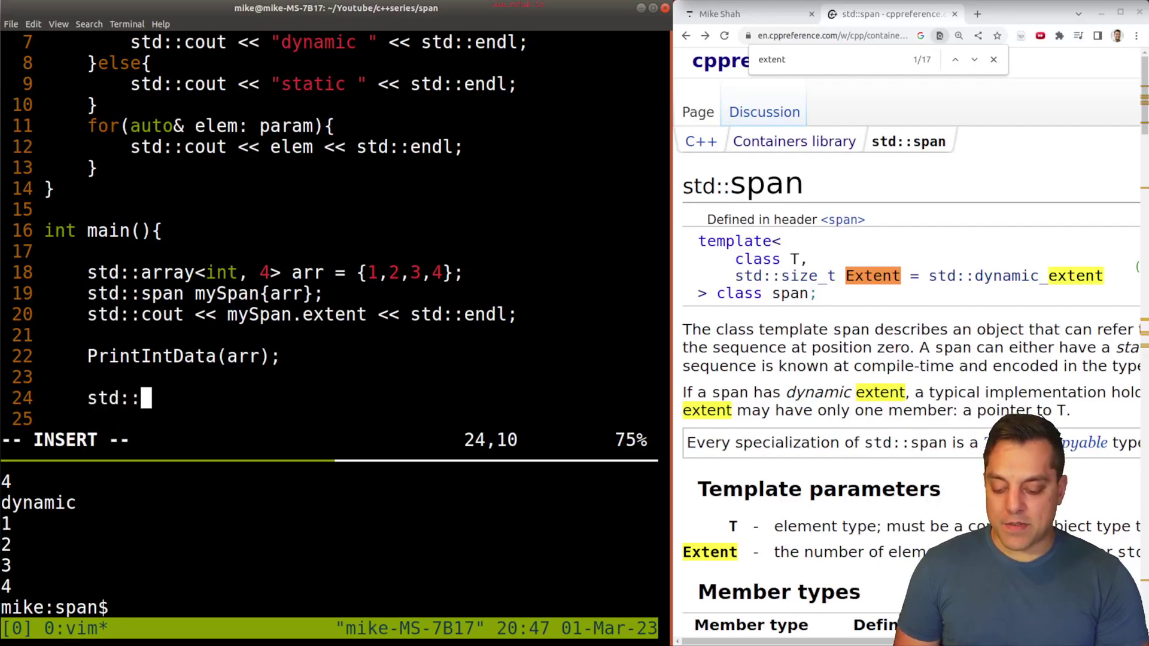
text(vector<int> )
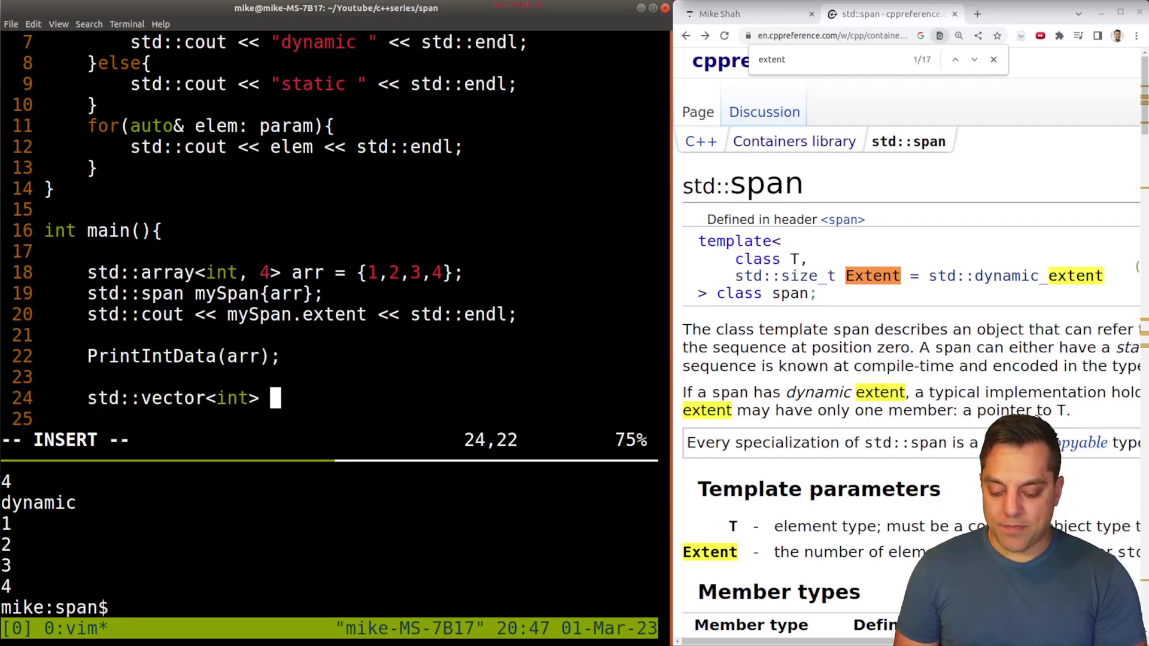
text(vect)
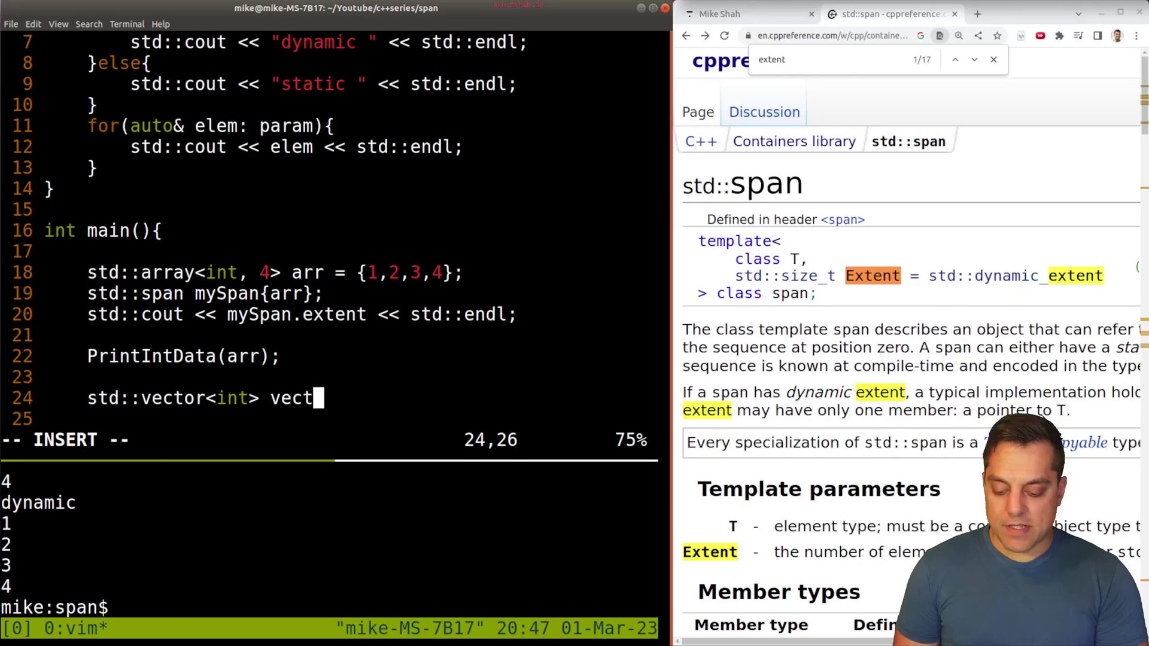
key(BackSpace)
key(BackSpace)
key(BackSpace)
key(BackSpace)
text(myVecto)
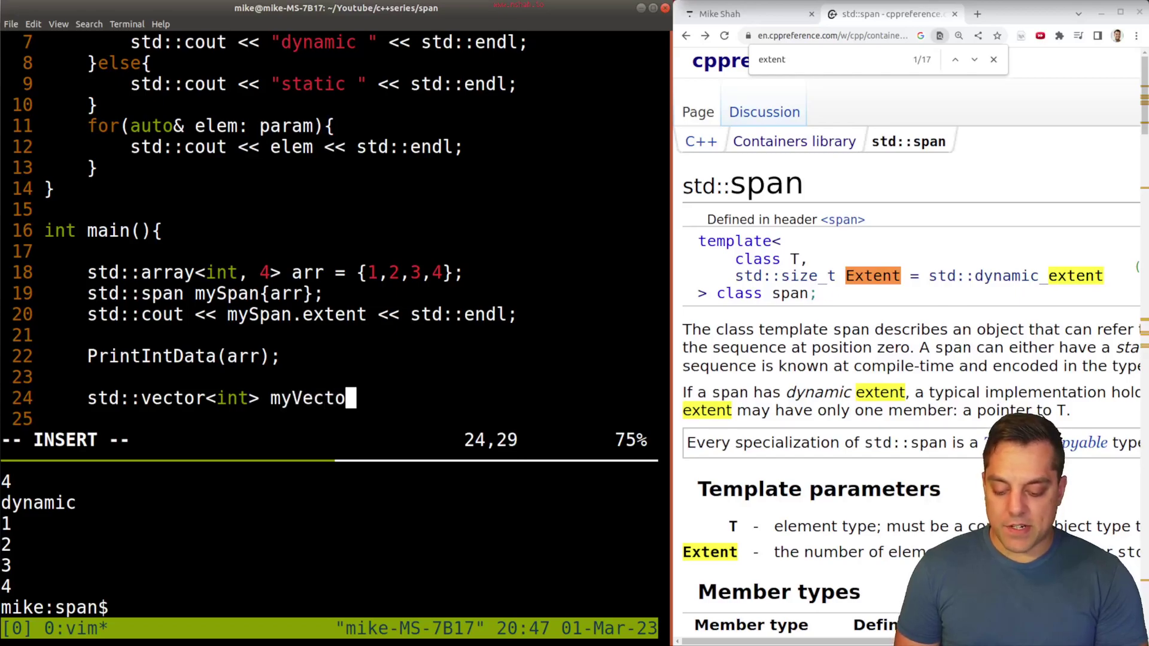
text(r = {1,)
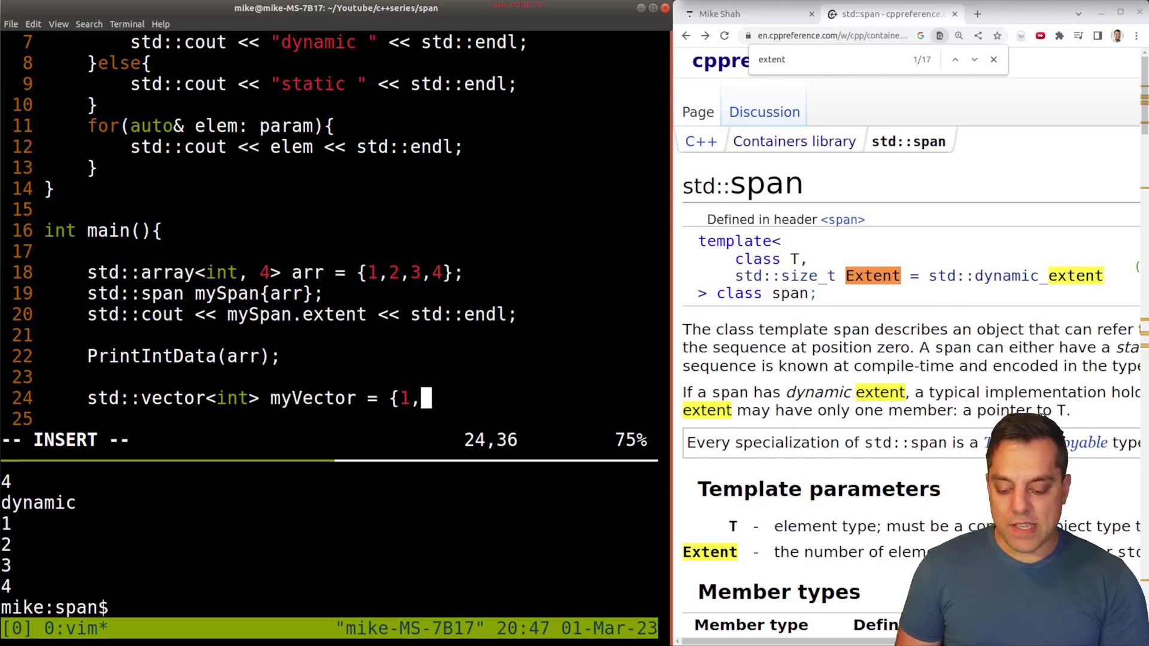
text(2,3,4,5,6,7)
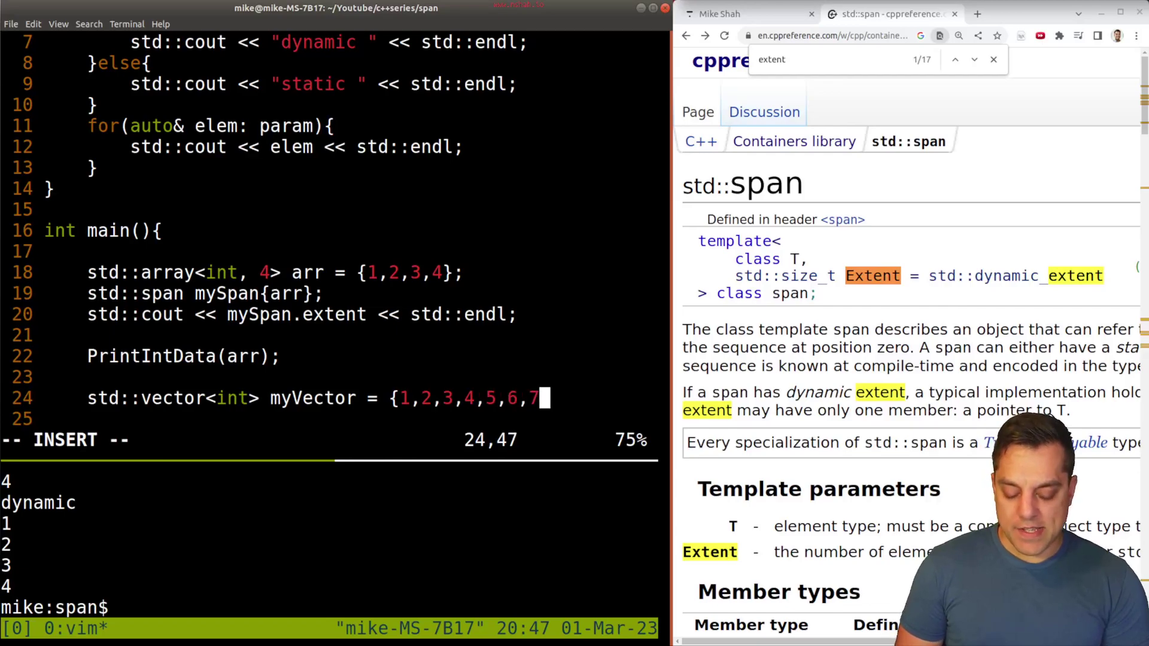
text(};)
key(Escape)
text(:w)
key(Return)
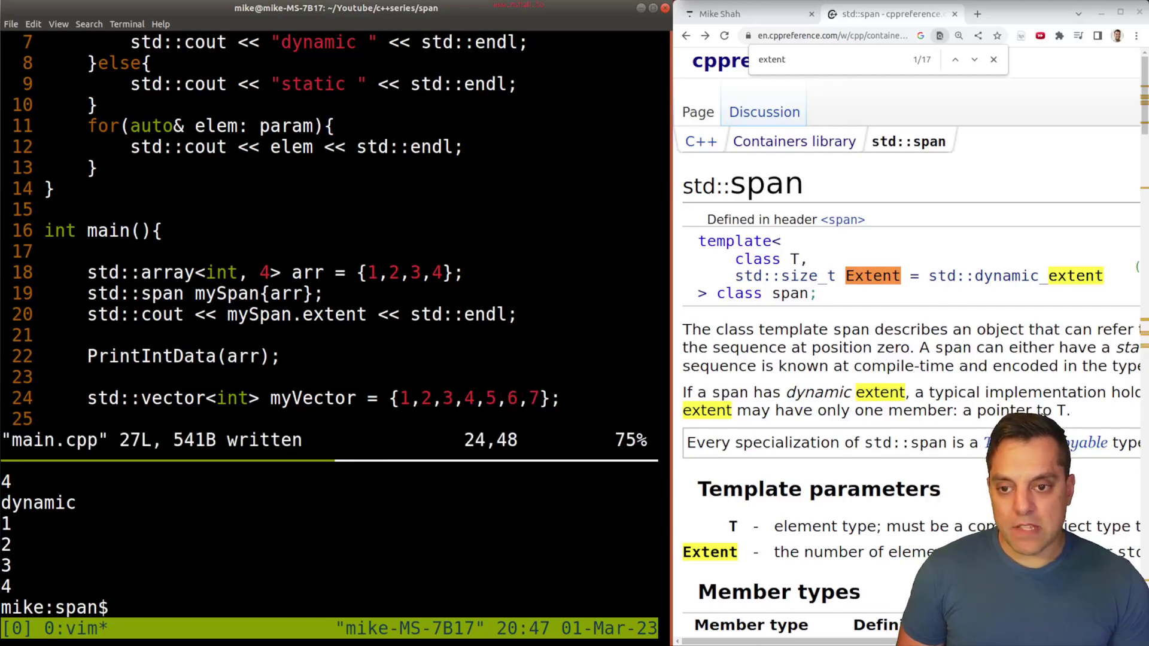
Add a PrintIntData(myVector) call on the next line using autocompletion, and save
key(alt+Tab)
key(alt+Tab)
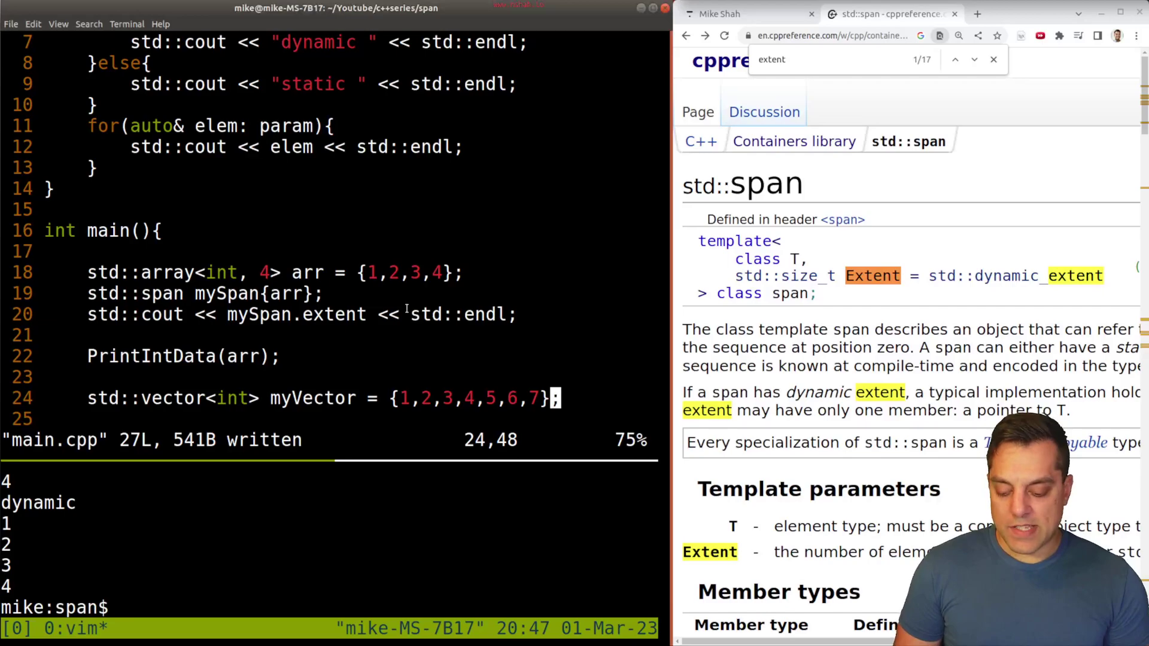
key(j)
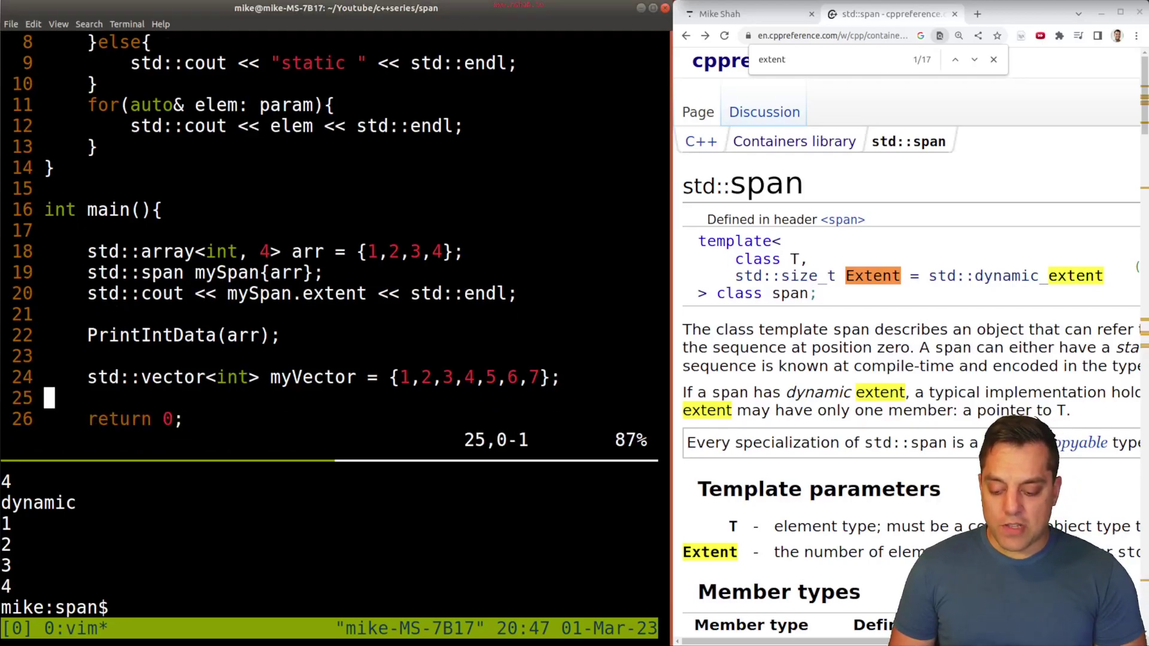
key(shift+o)
key(Tab)
text(Pr)
key(ctrl+n)
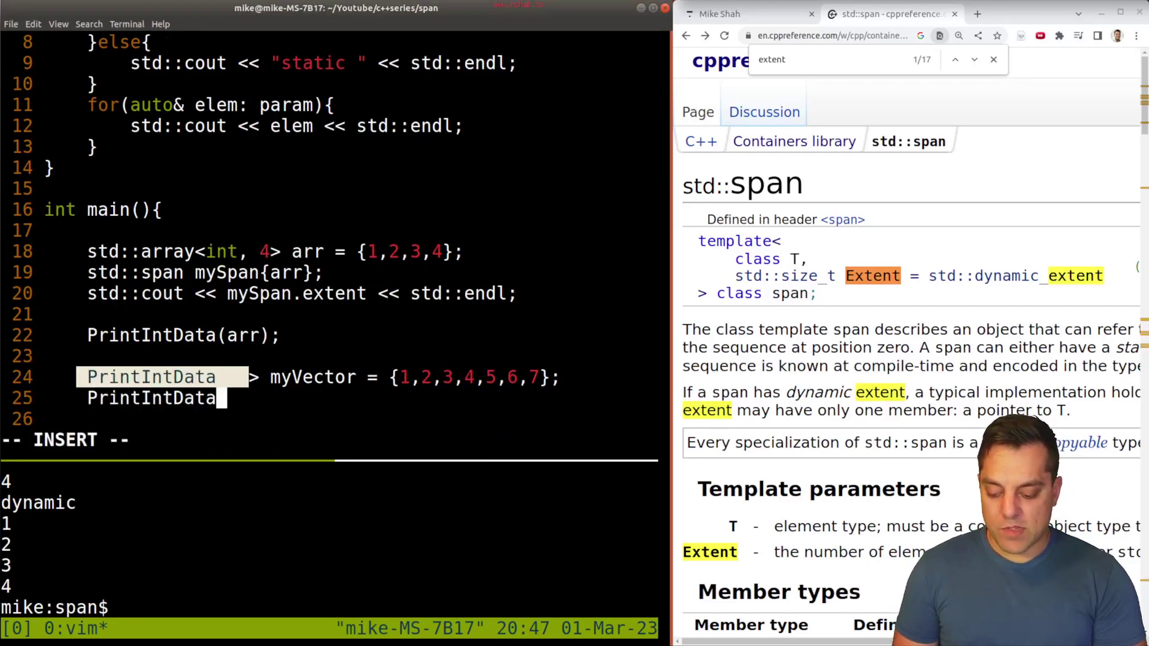
text(()
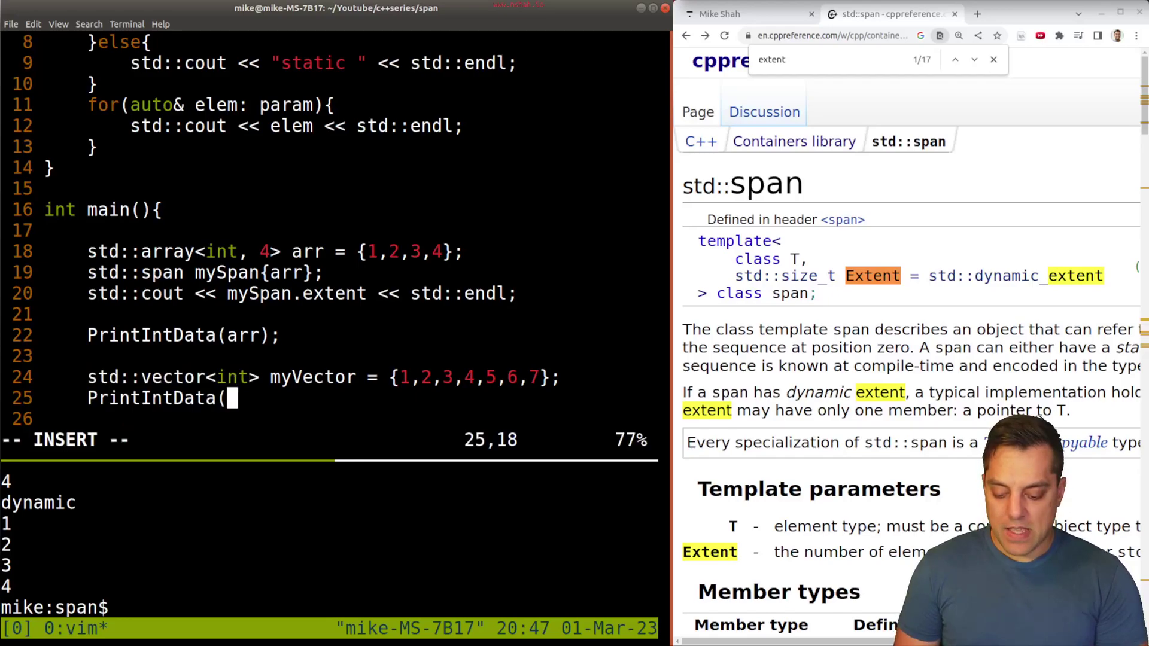
text(m)
key(ctrl+n)
key(BackSpace)
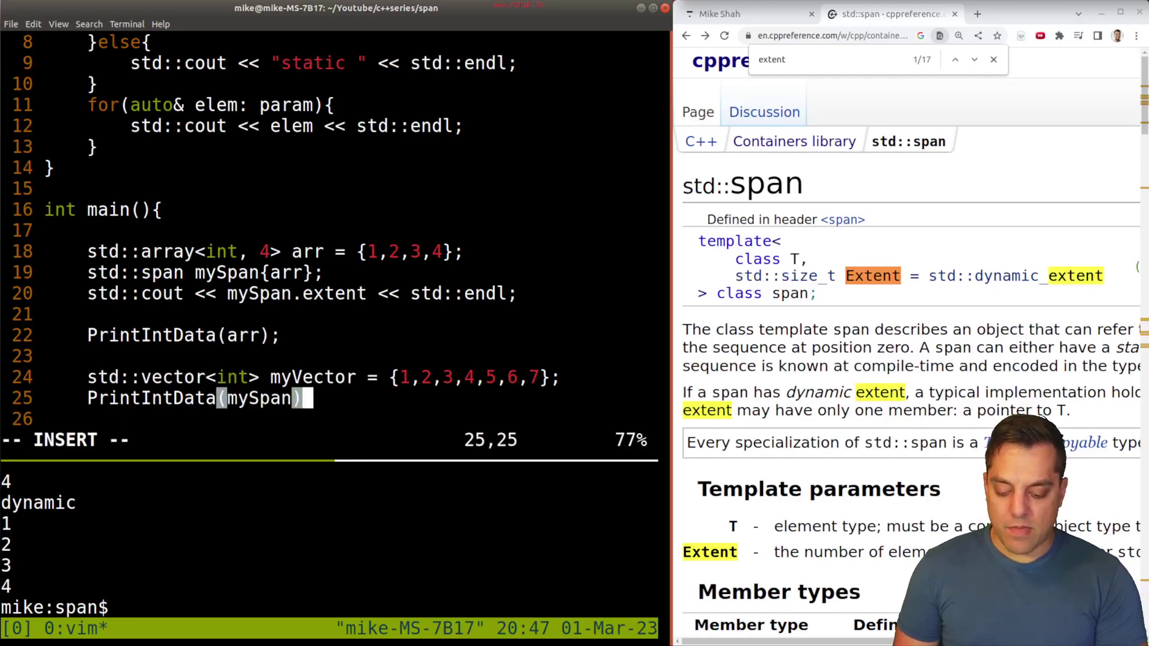
key(BackSpace)
key(BackSpace)
key(BackSpace)
text(VE)
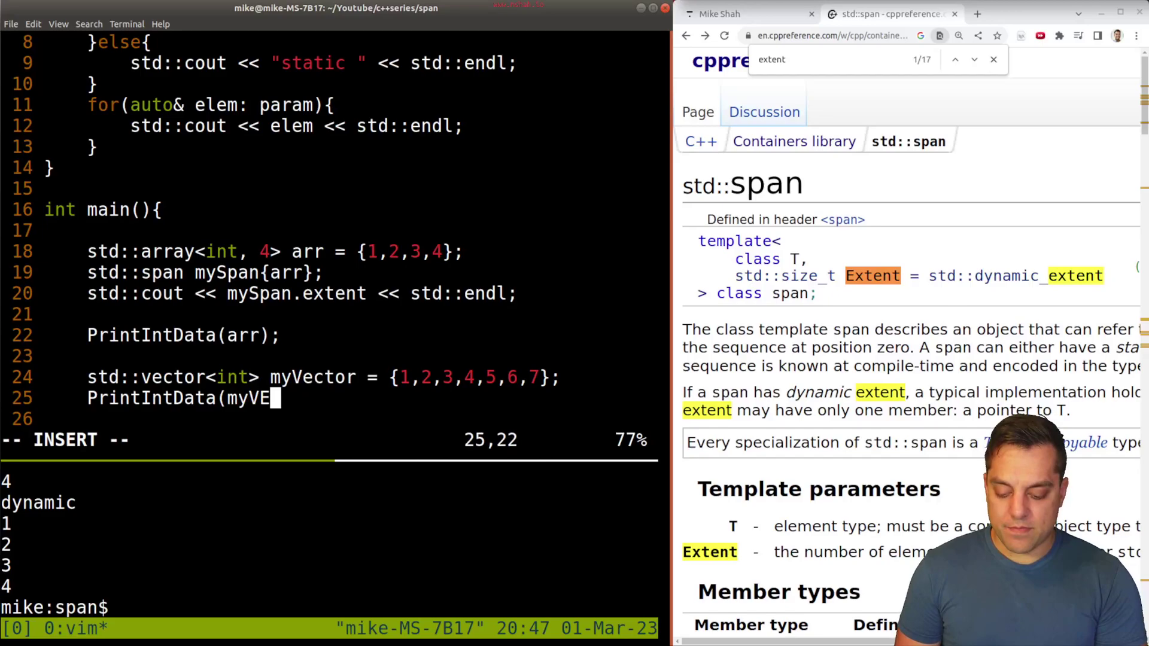
key(ctrl+n)
text())
key(Escape)
text(:w)
key(Return)
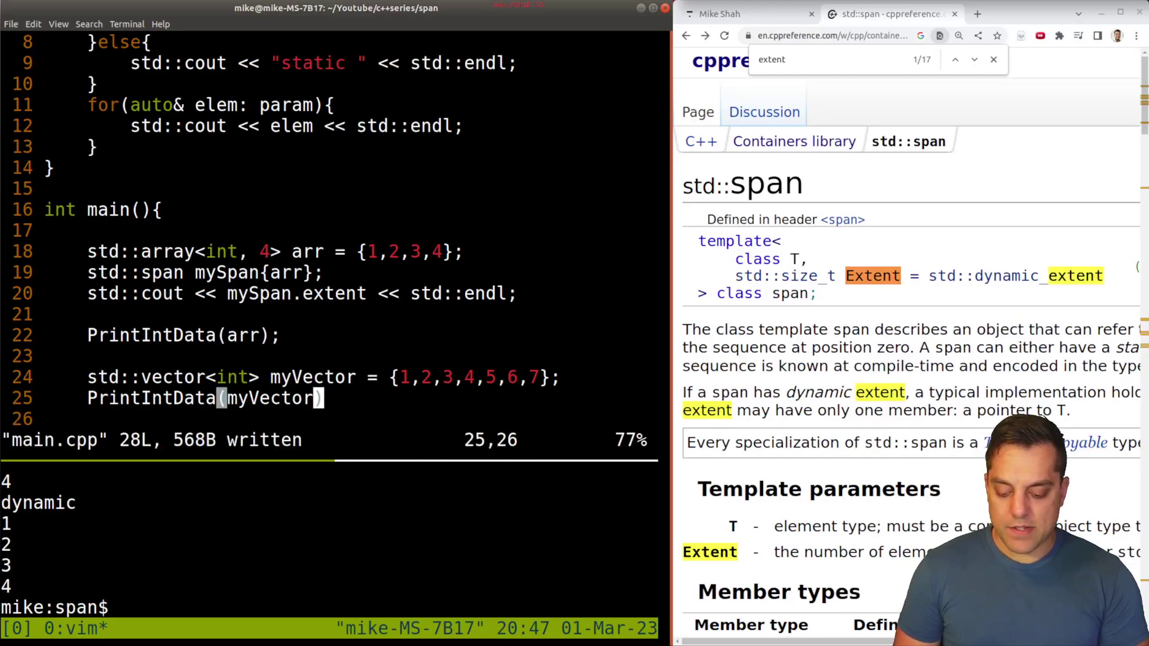
Maximize the terminal and rearrange and resize the editor and shell tmux panes
double_click(582, 12)
key(ctrl+b)
key(space)
key(ctrl+b)
key(space)
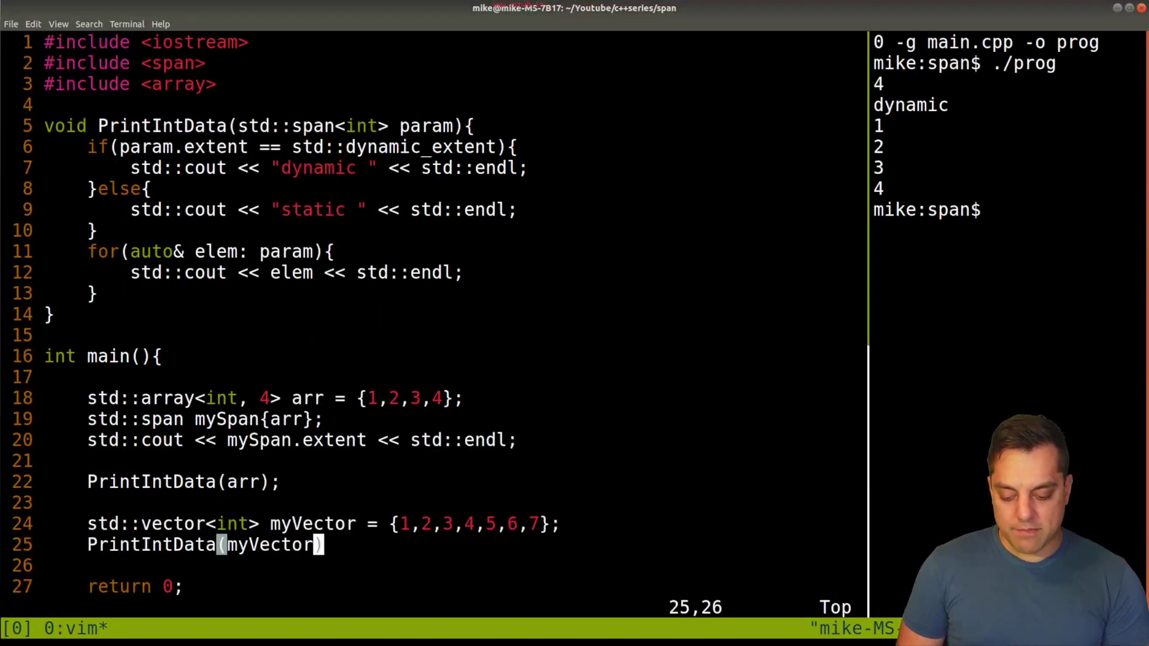
key(ctrl+b)
key(ctrl+Left)
key(ctrl+Left)
key(ctrl+Left)
key(ctrl+Left)
key(ctrl+Left)
key(ctrl+Left)
key(ctrl+Left)
key(ctrl+Left)
key(ctrl+Left)
key(ctrl+Left)
key(ctrl+Left)
key(ctrl+Left)
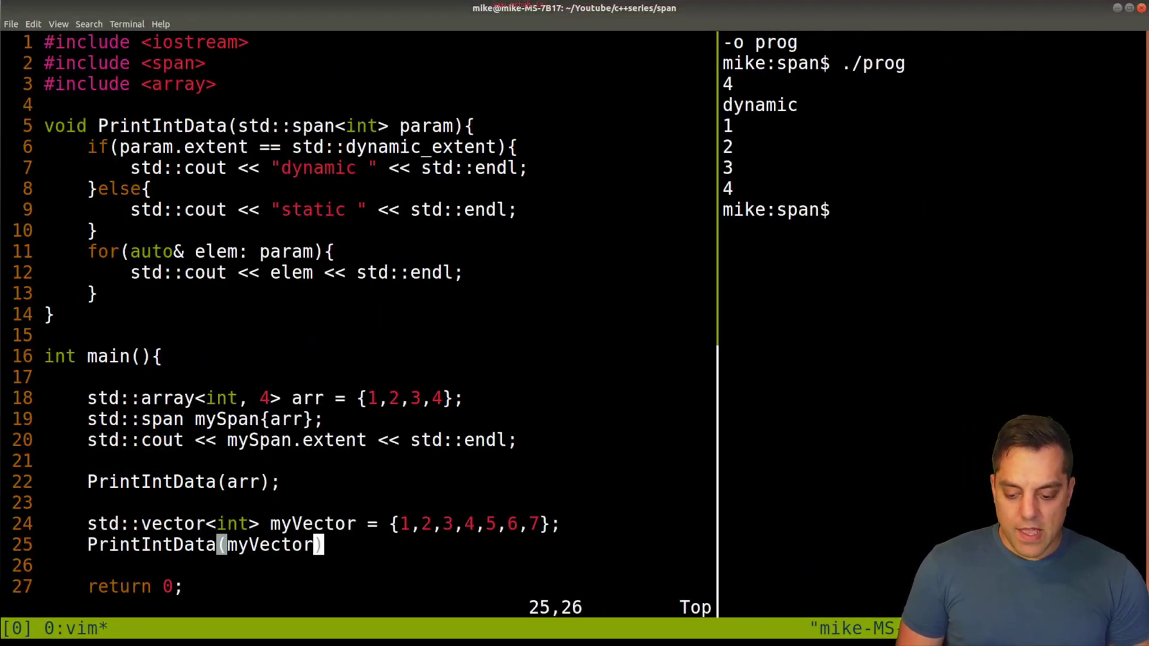
key(ctrl+Left)
key(ctrl+Left)
key(ctrl+Left)
key(ctrl+b)
key(Right)
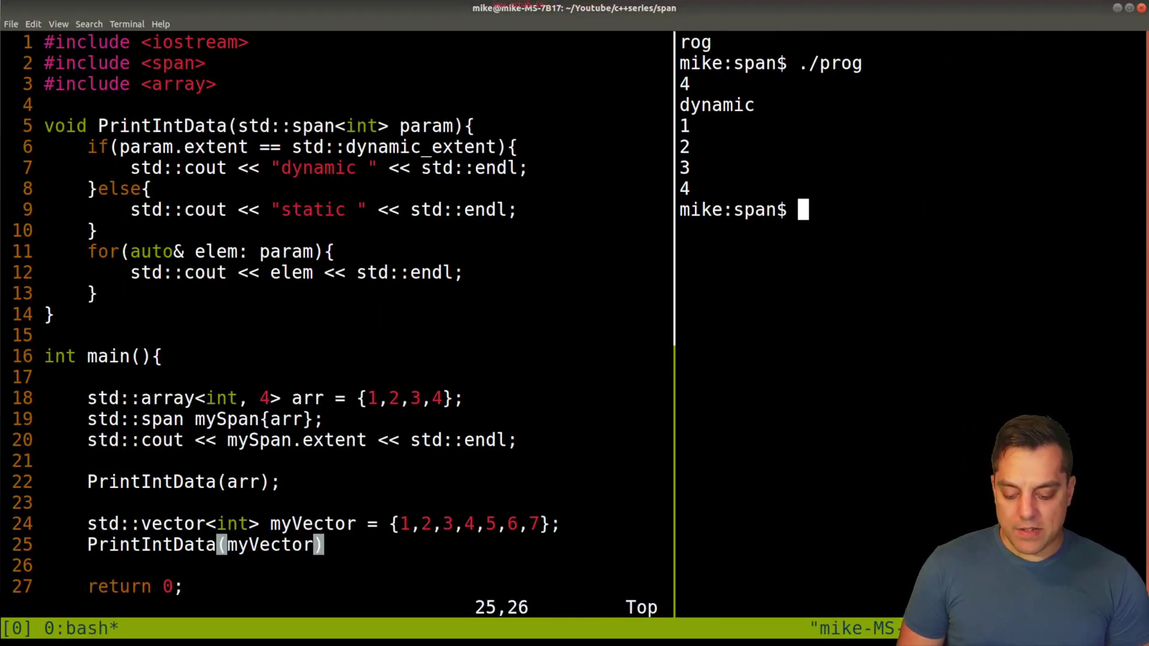
key(ctrl+b)
key(Left)
text(A;)
End line 25's call with a semicolon, save, and recompile; the build fails without <vector>
key(Escape)
text(:w)
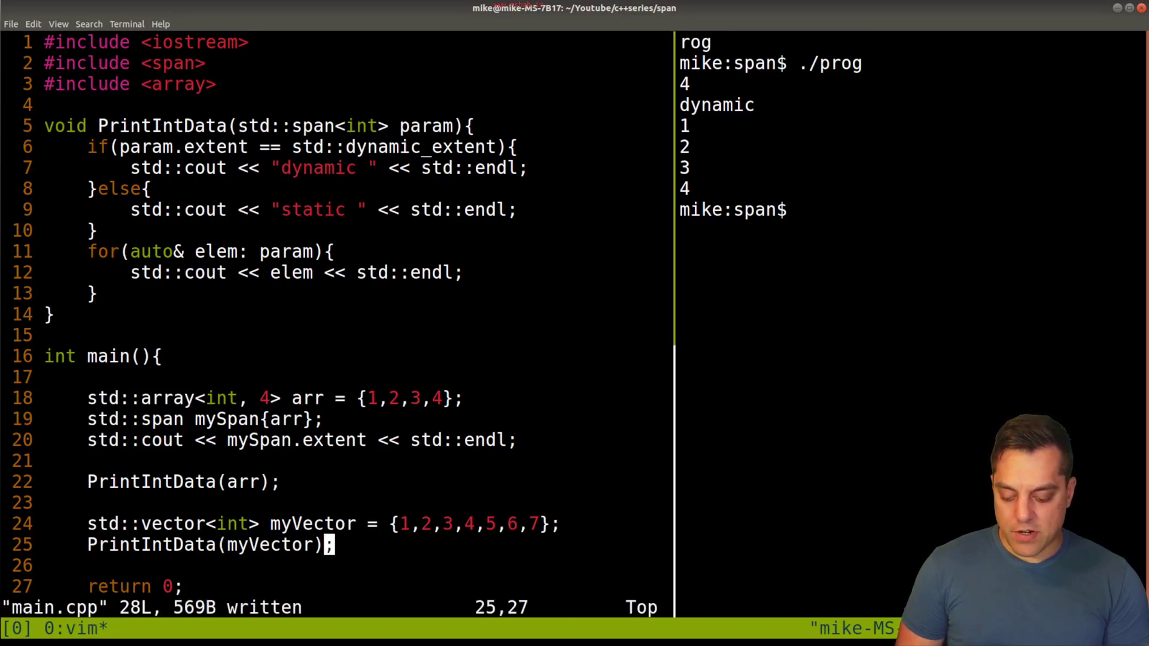
key(ctrl+b)
key(Right)
key(ctrl+l)
key(Up)
key(Up)
key(Return)
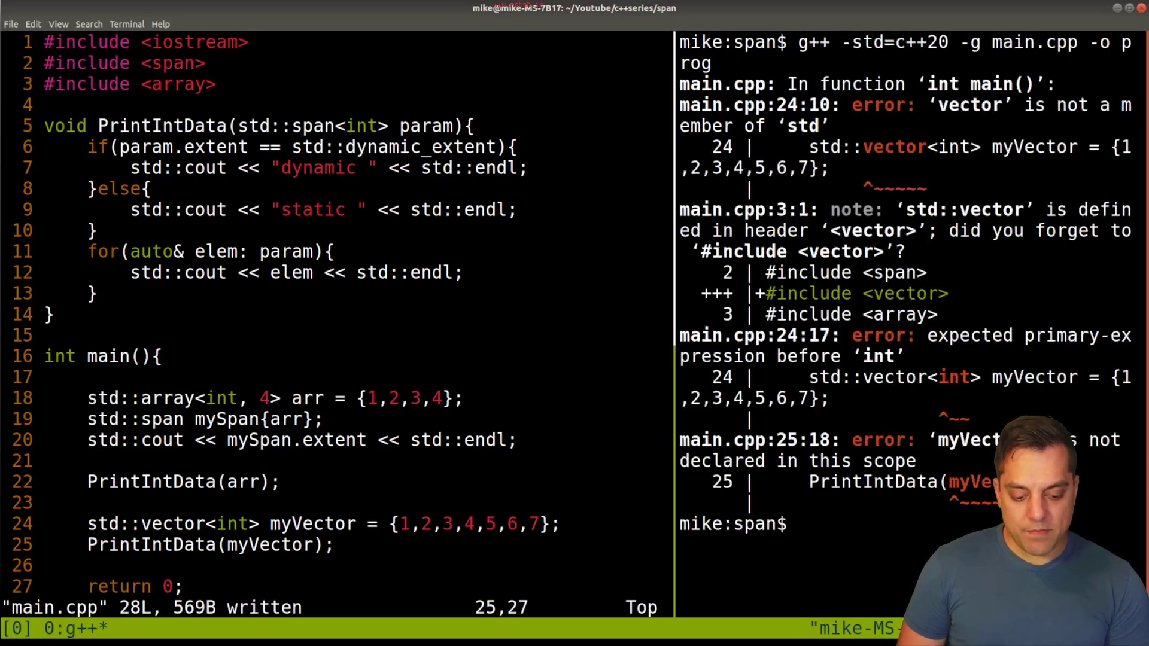
key(ctrl+b)
key(ctrl+Left)
key(ctrl+Left)
key(ctrl+Left)
key(ctrl+Left)
key(ctrl+Left)
key(ctrl+Left)
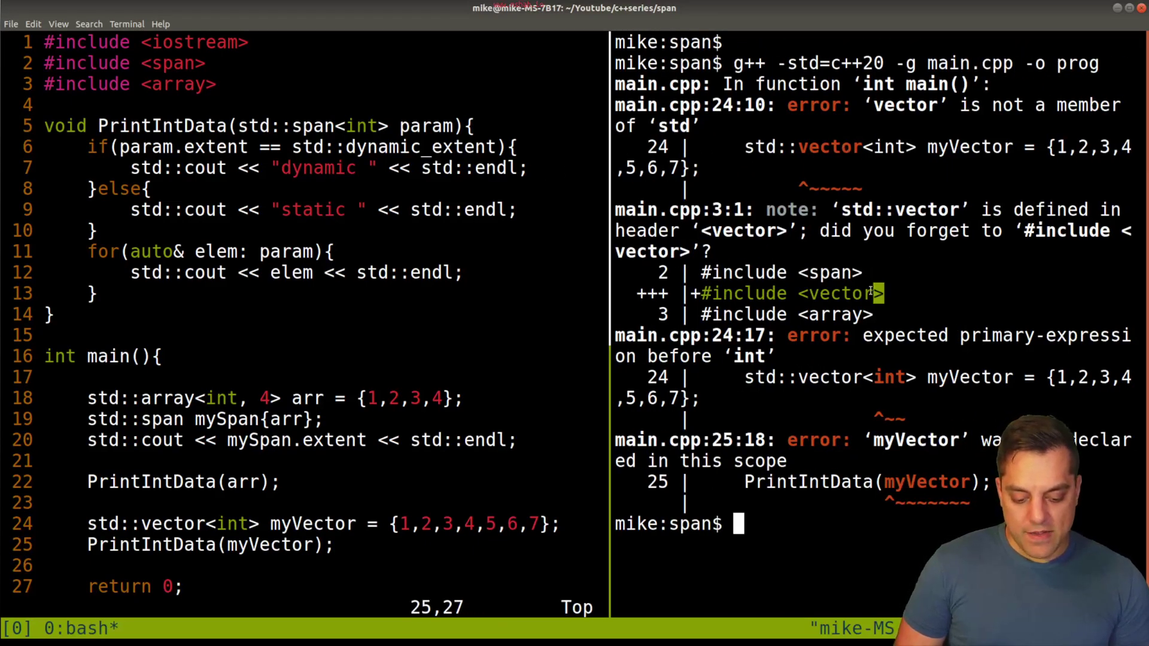
Add #include <vector> on a new line 4 and save main.cpp
key(ctrl+b)
key(Left)
key(k)
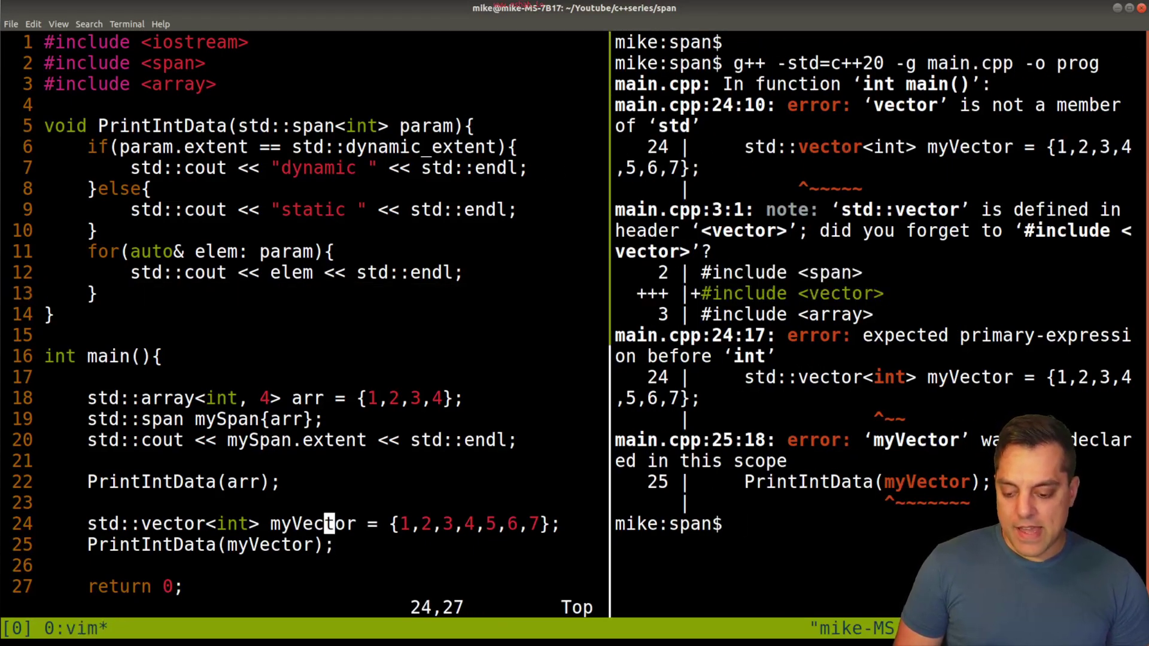
key(braceleft)
key(braceleft)
key(braceleft)
key(braceleft)
text(ko#i)
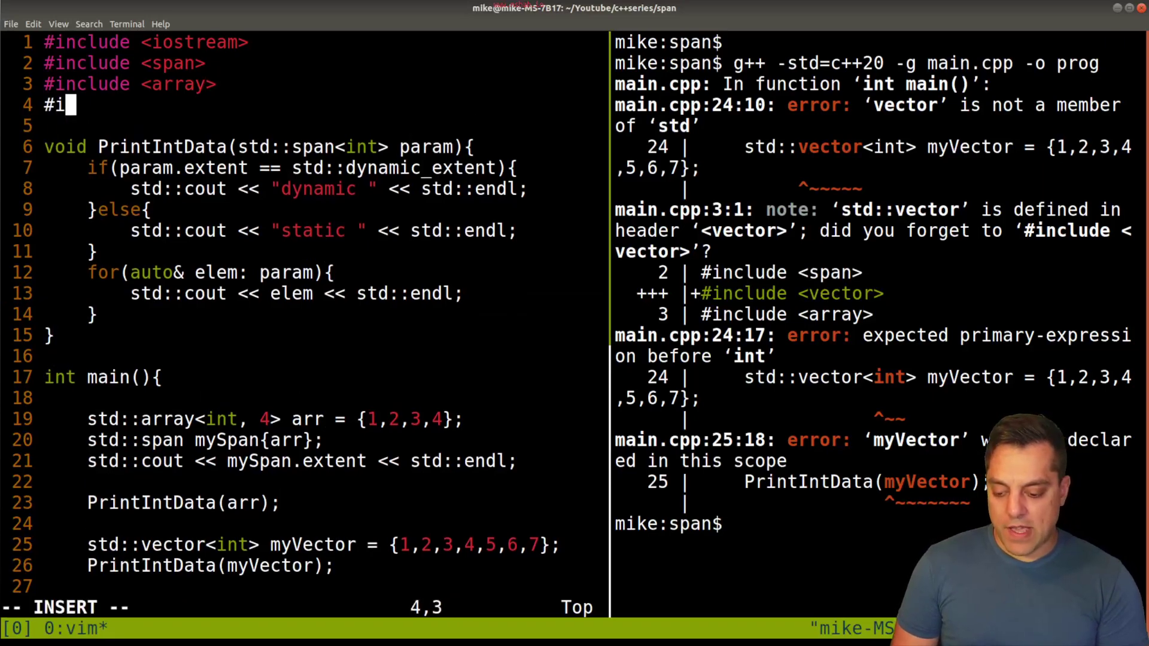
text(nclude <ecto)
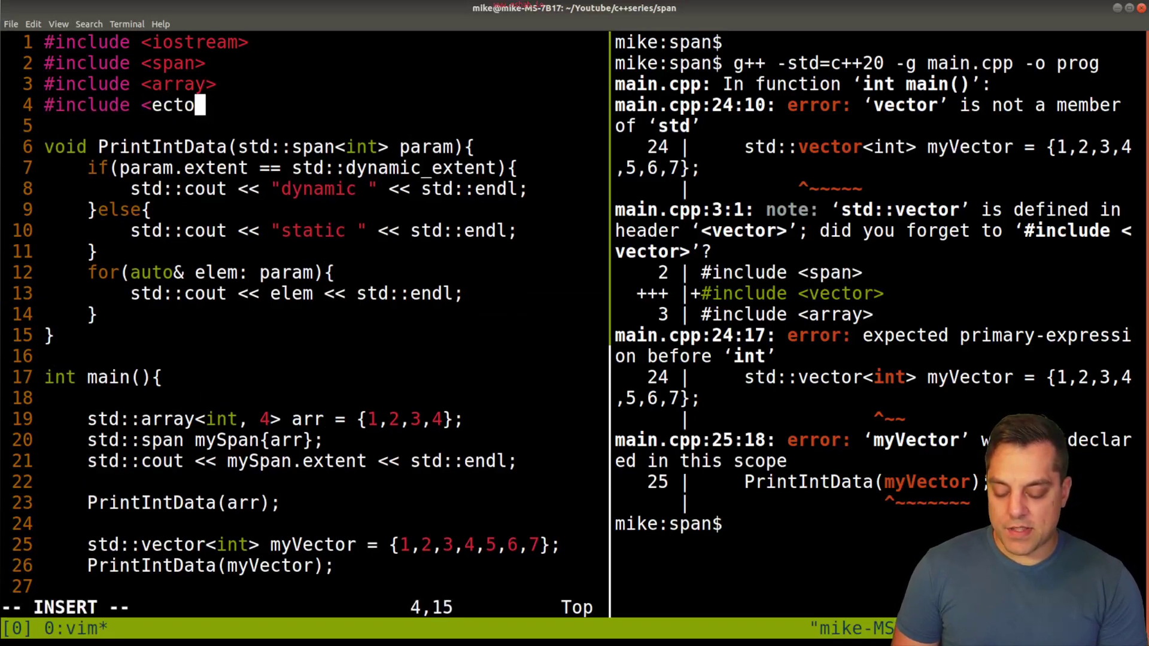
key(Left)
key(Left)
key(Left)
text(v)
key(Right)
key(Right)
key(Right)
text(r>)
key(Escape)
text(:w)
key(Return)
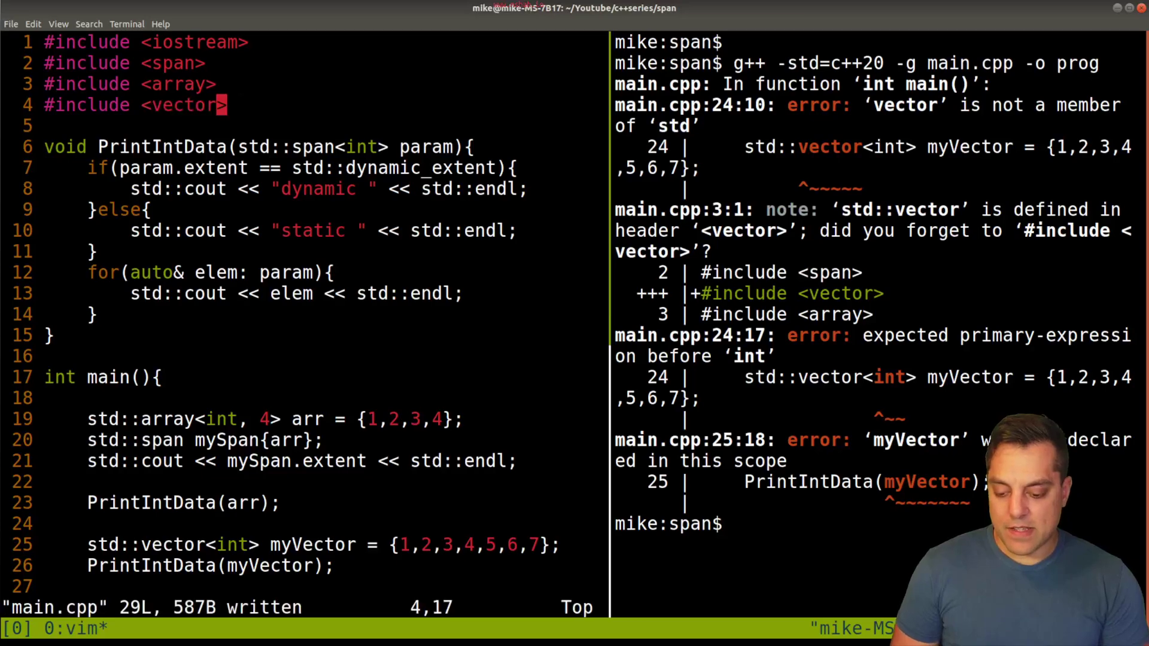
Rebuild with g++ -std=c++20 and run ./prog, printing 1–4 then 1–7
key(ctrl+b)
key(Right)
key(ctrl+l)
key(Up)
key(Return)
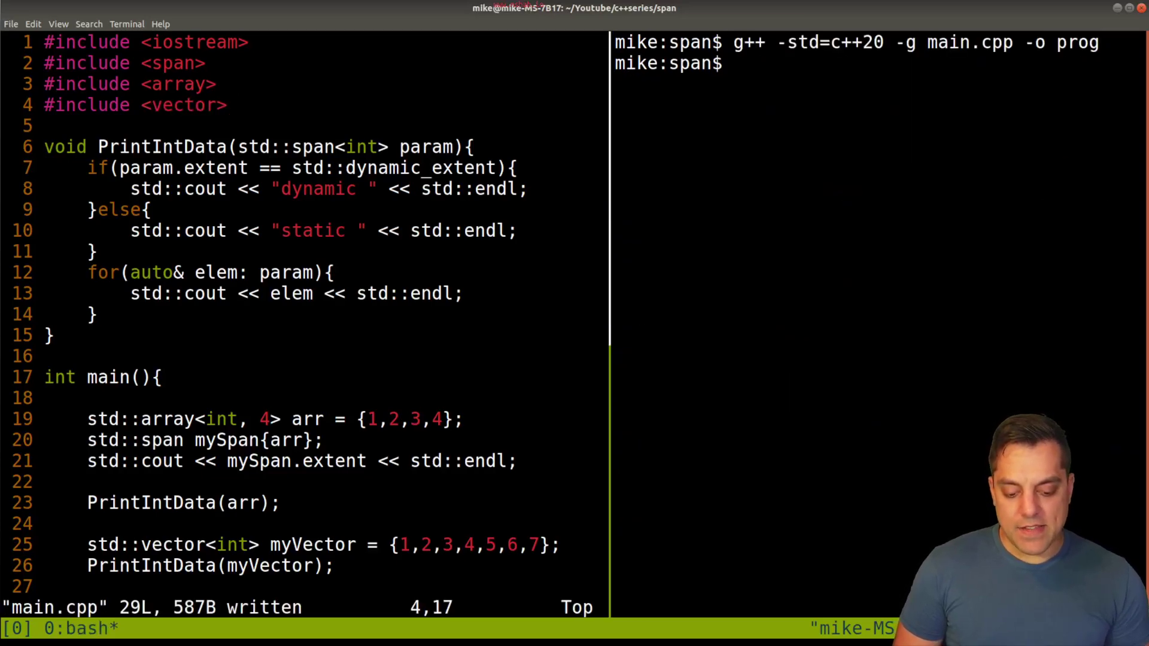
text(./pr)
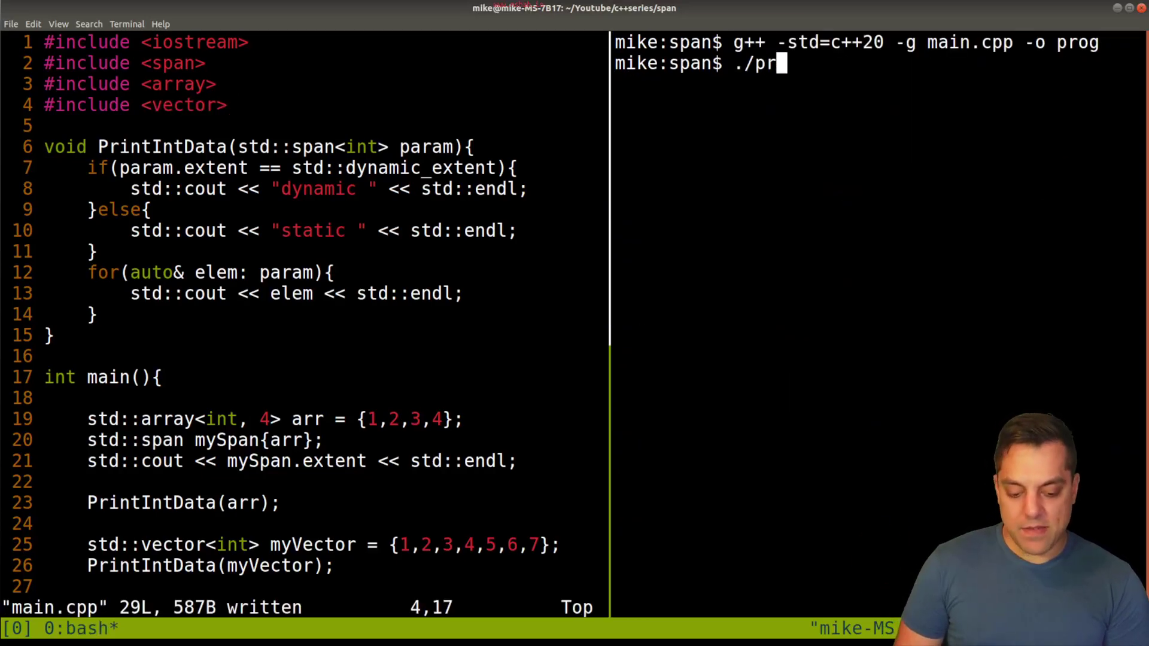
text(og)
key(Return)
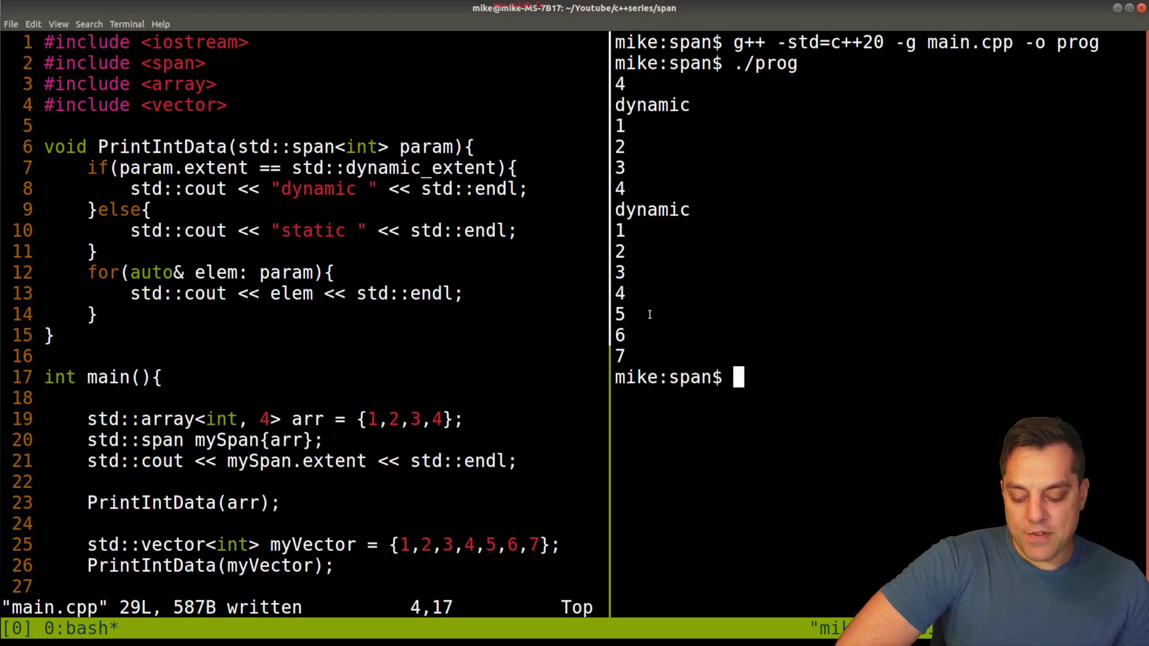
Point out an output line and the word 'dynamic' in the program output
triple_click(621, 230)
click(622, 231)
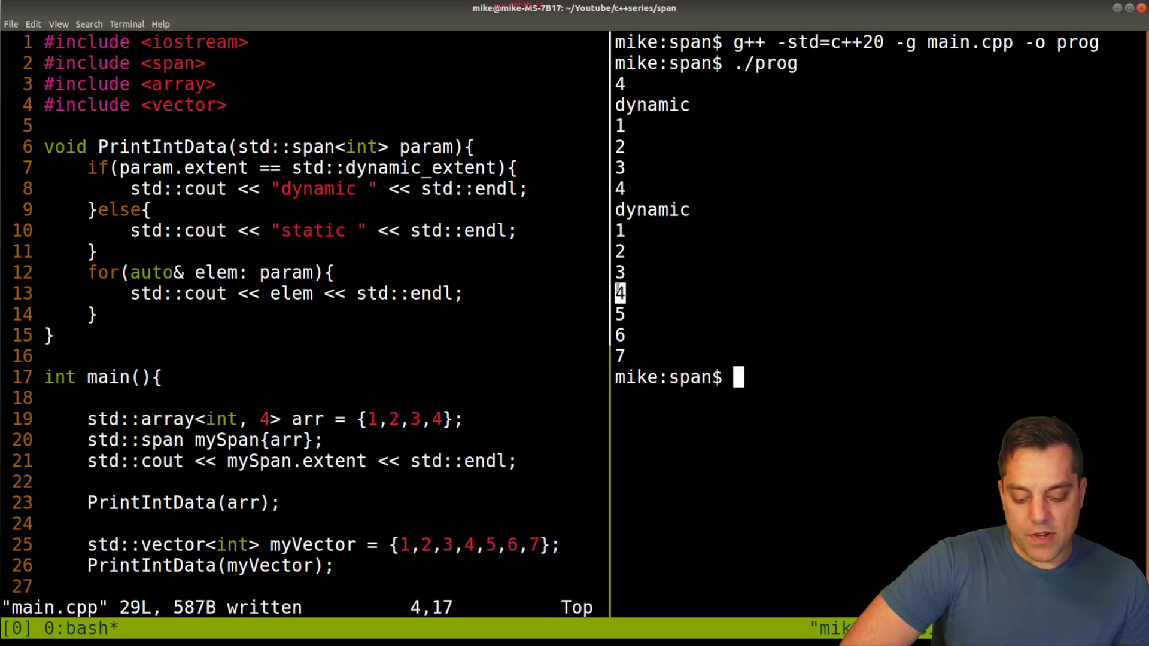
double_click(639, 213)
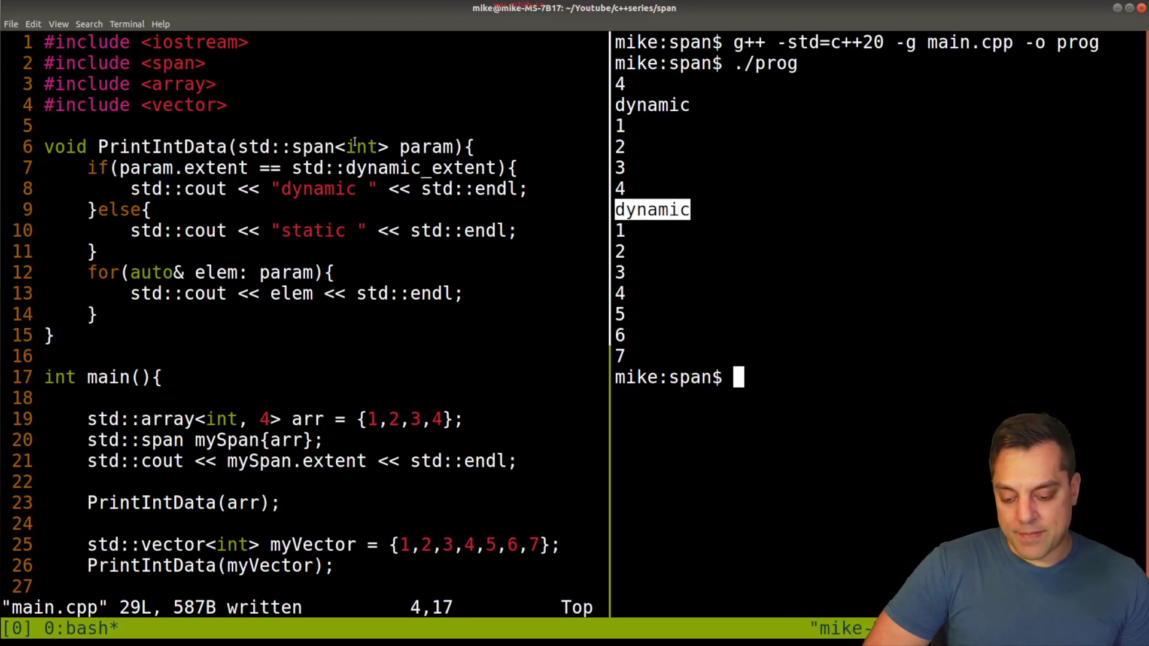
click(665, 288)
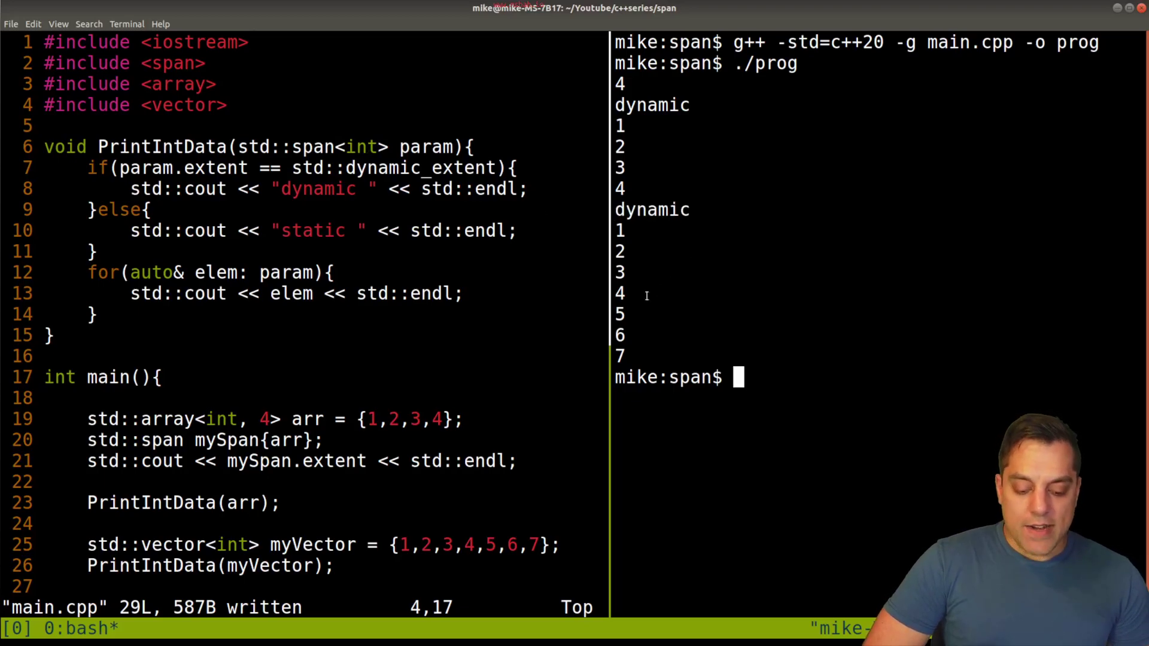
key(ctrl+b)
key(Left)
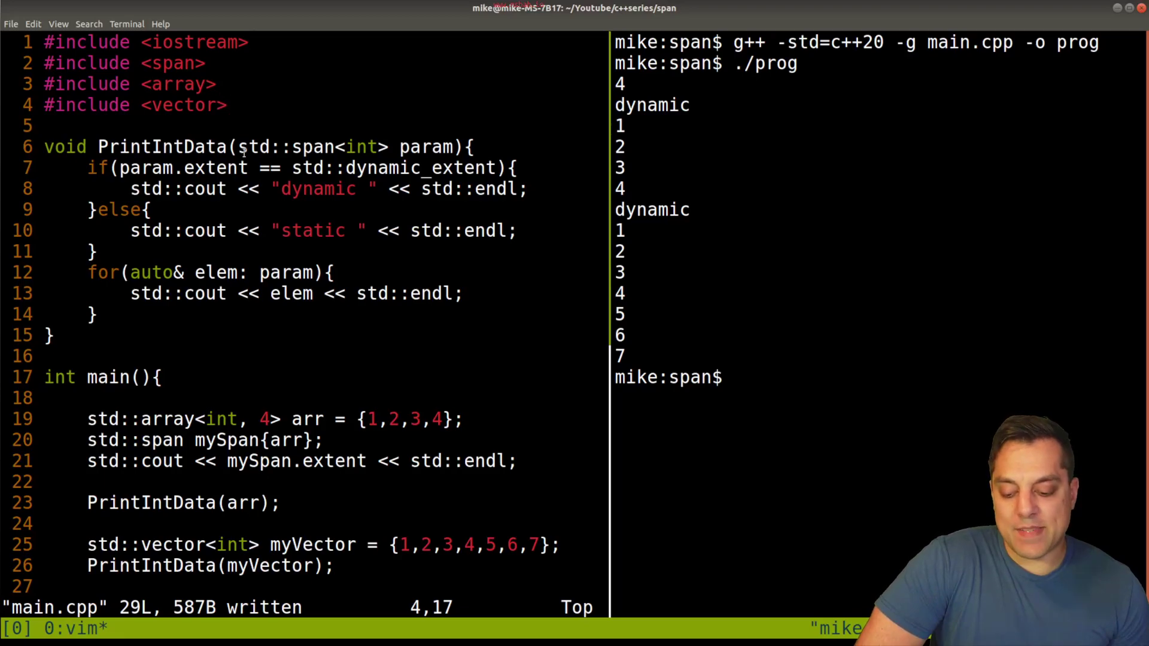
drag(240, 153, 378, 153)
click(415, 184)
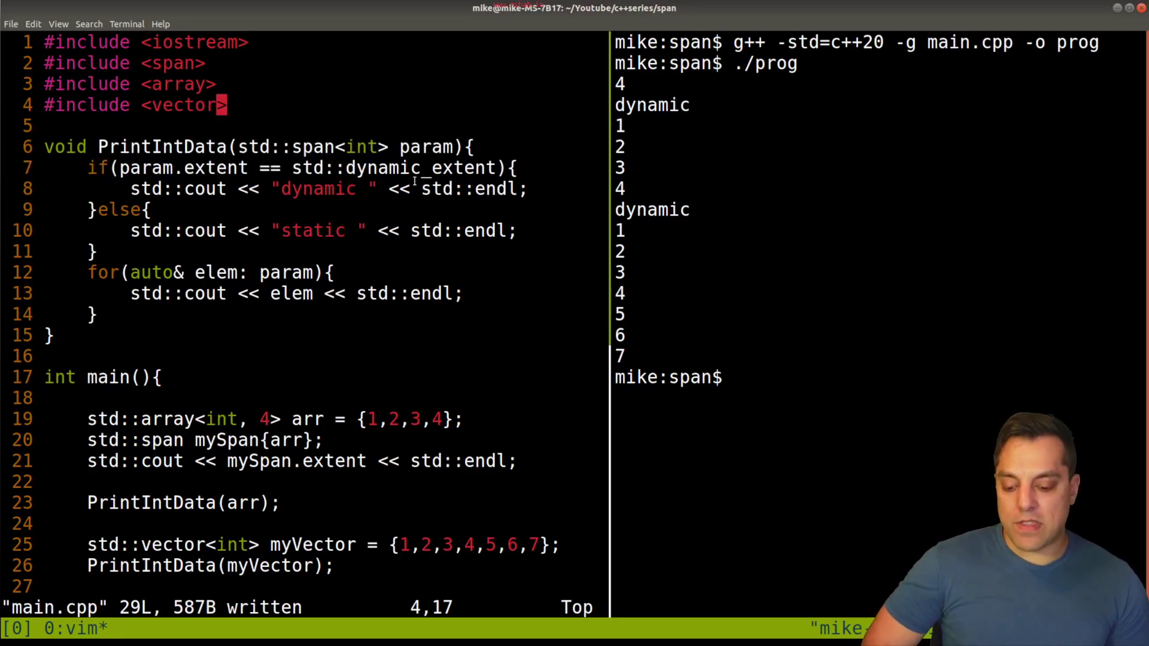
key(j)
key(j)
key(j)
key(j)
key(j)
key(j)
key(j)
key(j)
key(j)
key(j)
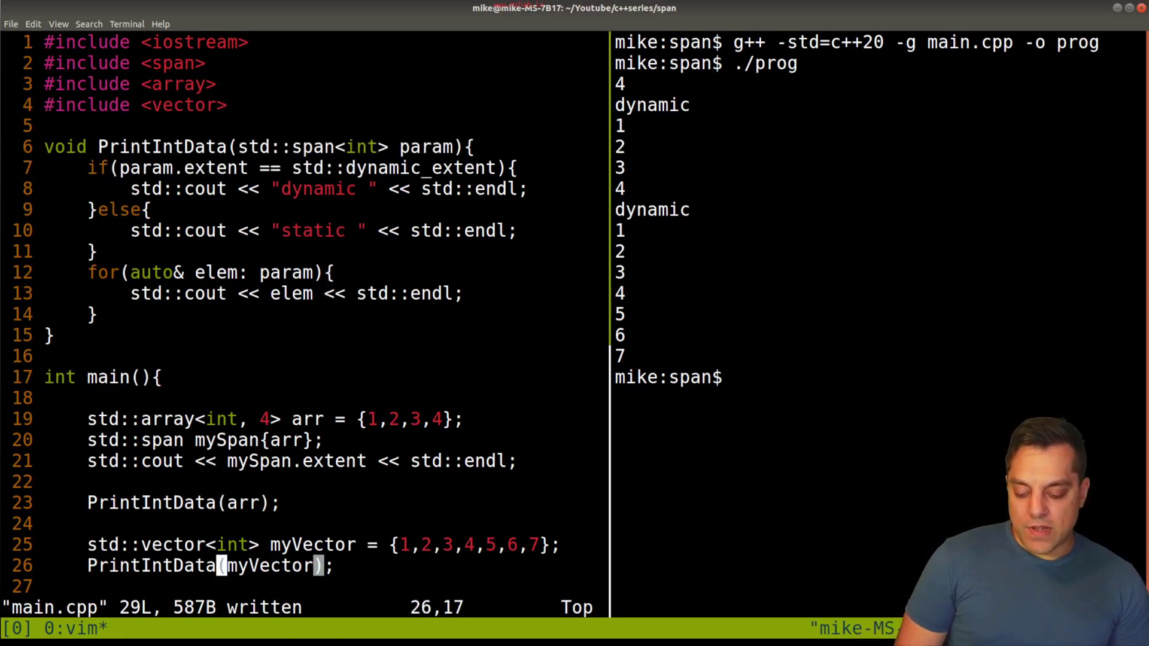
key(h)
key(l)
key(l)
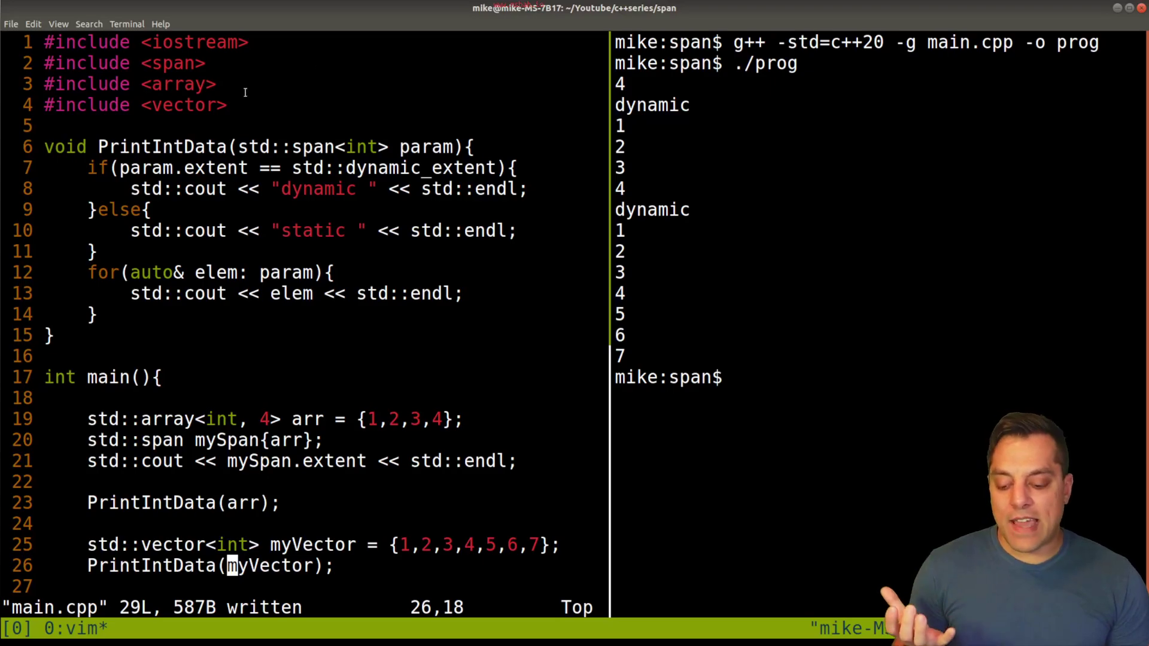
double_click(154, 147)
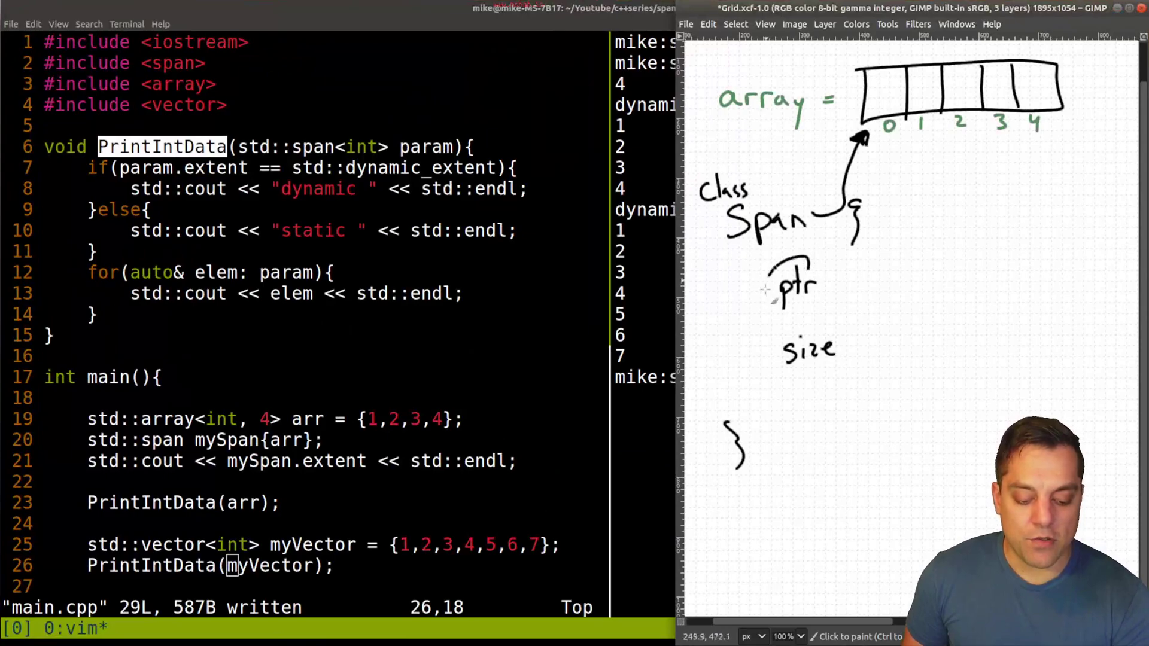
Cross out the sketch's old arrow and redirect it to a later array cell, then leave GIMP
drag(813, 256, 808, 260)
key(ctrl+z)
drag(892, 80, 889, 79)
key(ctrl+z)
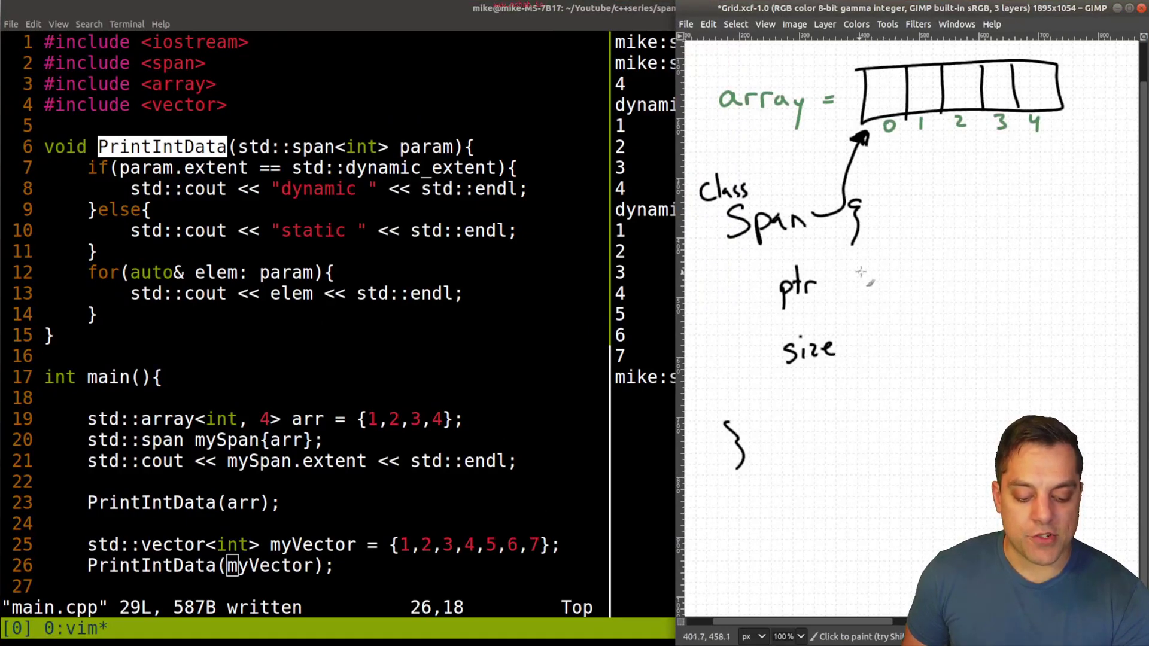
mouse_move(861, 137)
mouse_down()
mouse_move(851, 214)
mouse_move(939, 131)
mouse_move(949, 136)
mouse_up()
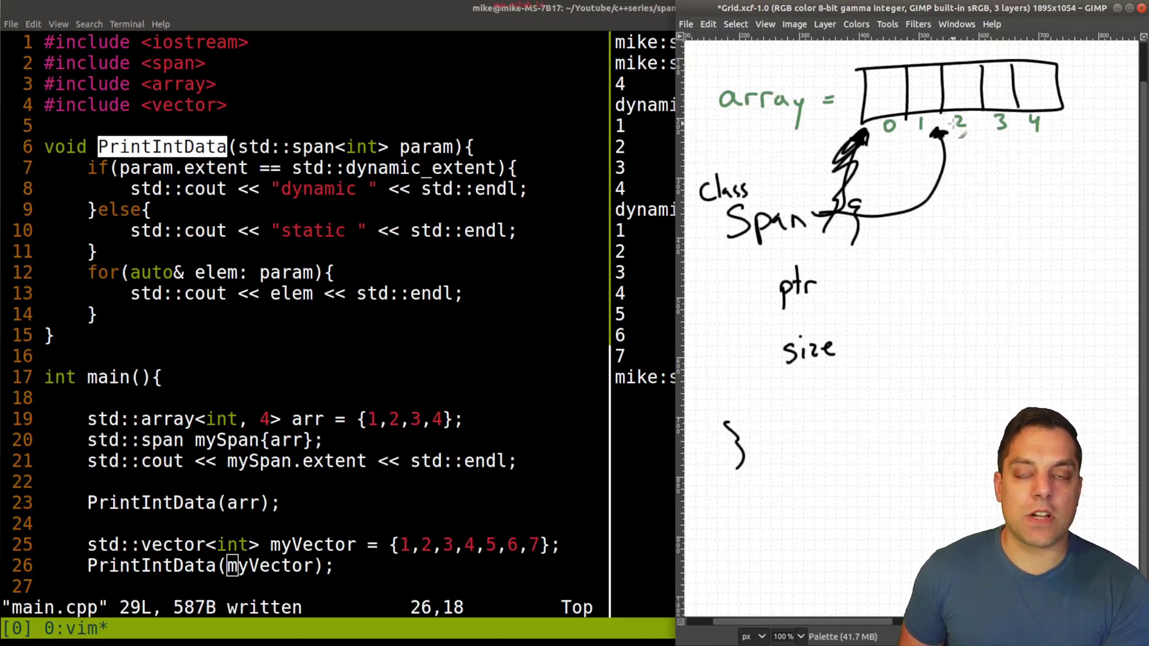
key(alt+Tab)
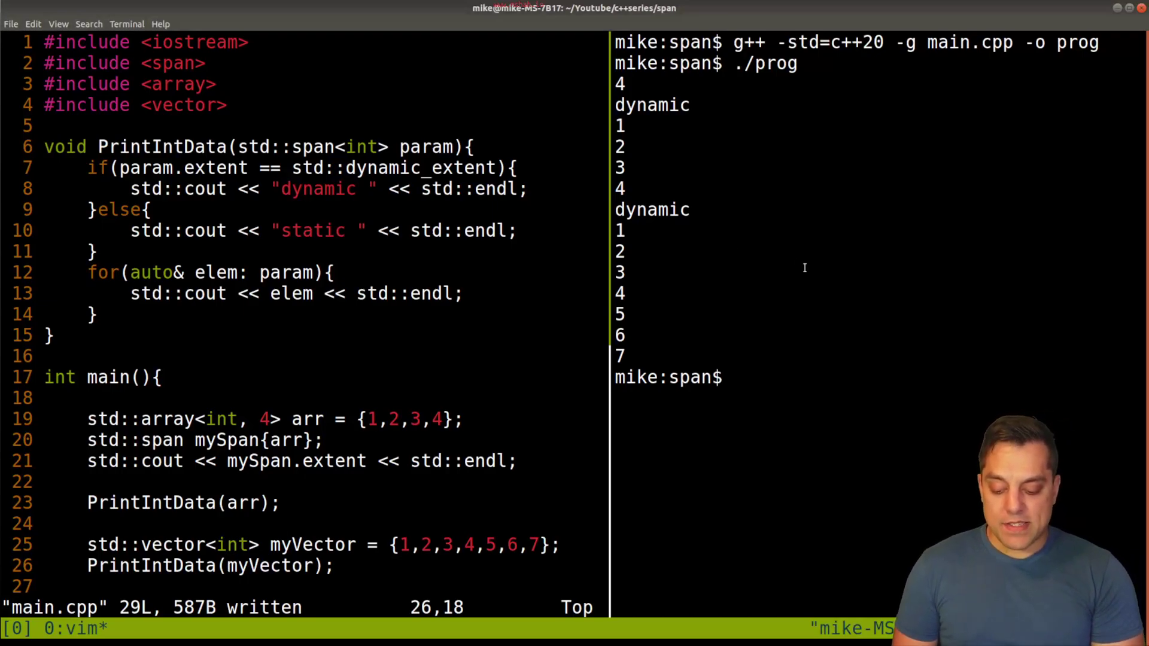
text(intIntData(std::span()
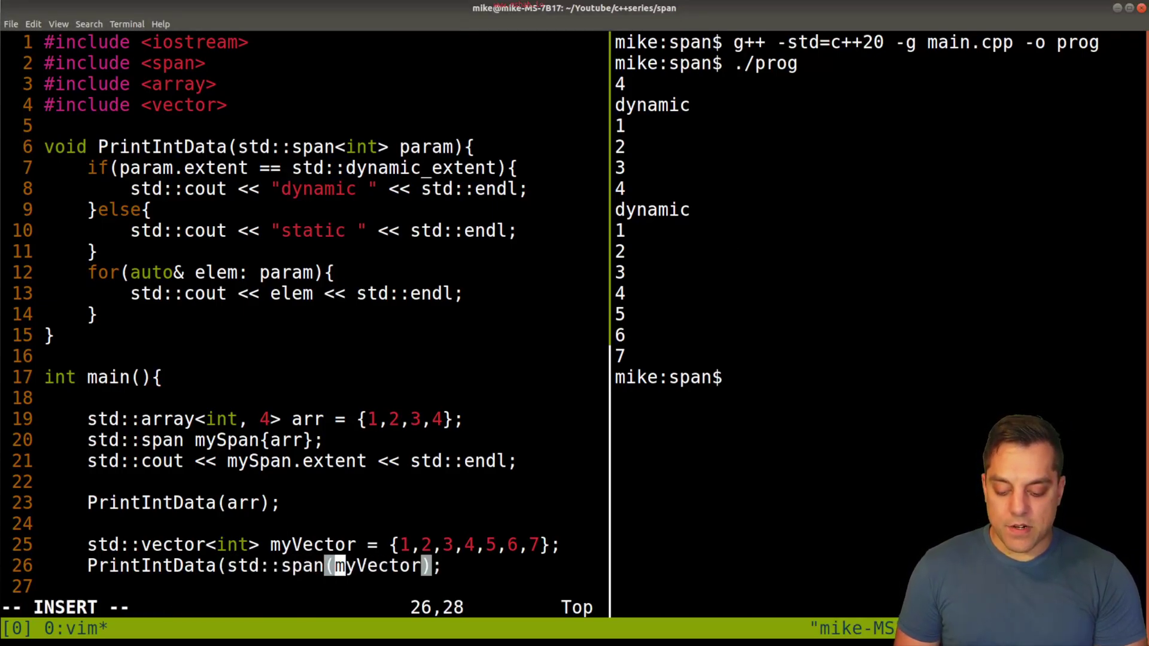
Change line 26's argument to std::span(myVector.begin(), 3) and save
key(Right)
key(Right)
key(Right)
key(Right)
text(.beg)
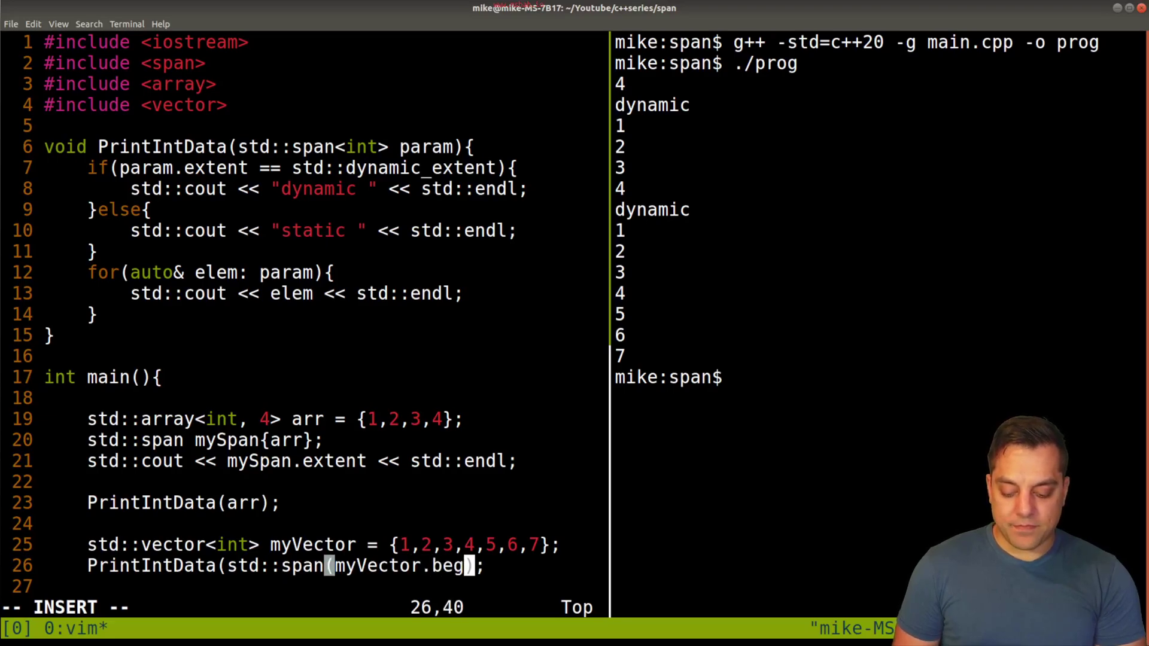
text(in(),)
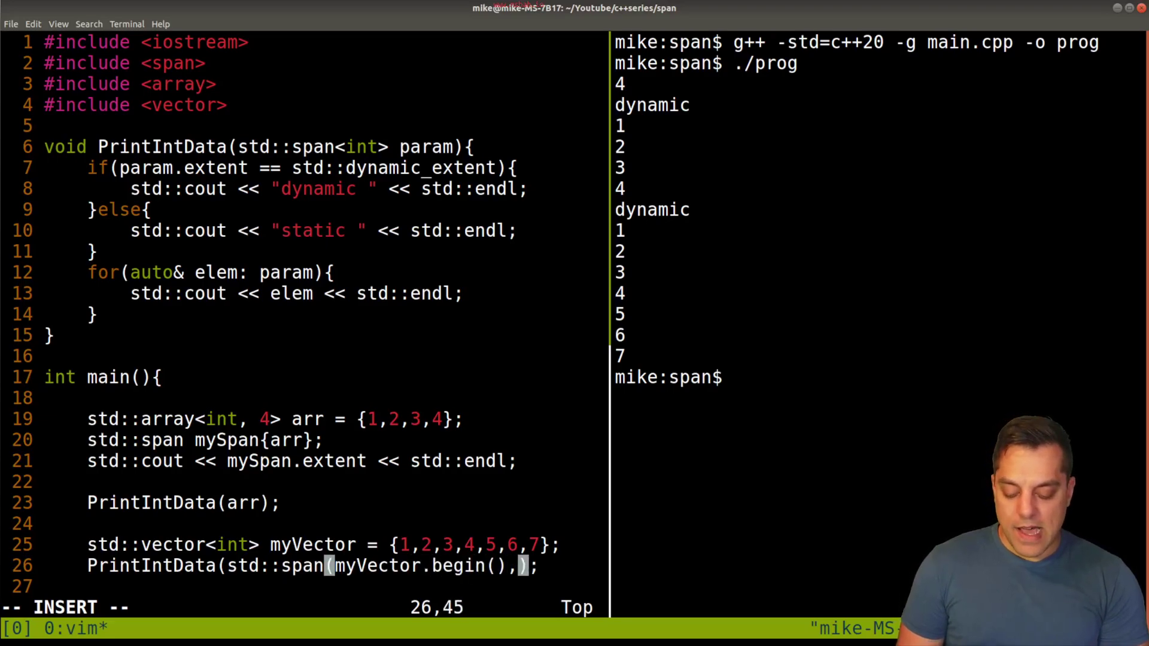
text(3)
key(Right)
key(Escape)
text(:w)
key(Return)
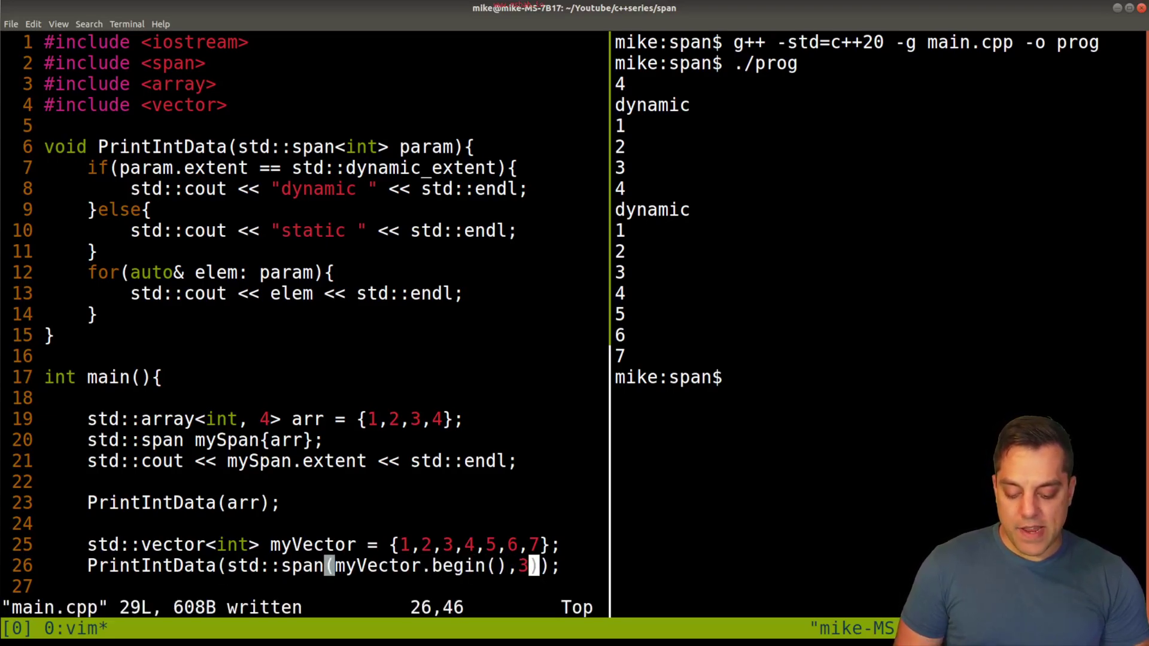
Rebuild and run the program, highlighting the second span's output of 1, 2, 3
key(ctrl+b)
key(Right)
key(ctrl+l)
key(Up)
key(Up)
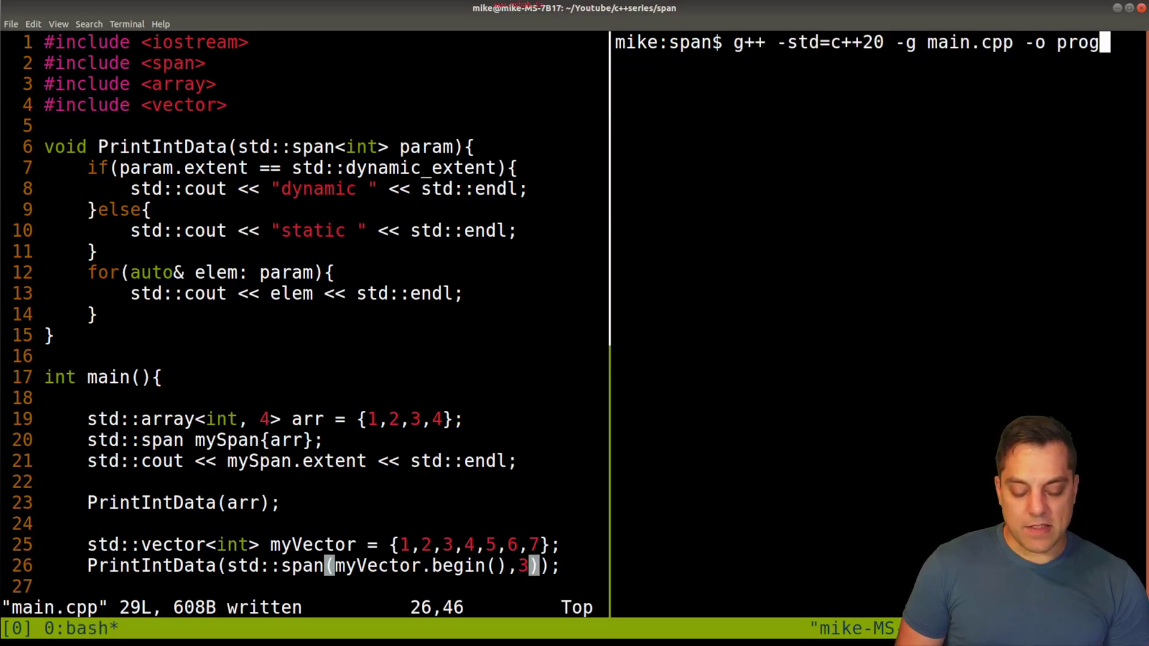
key(Return)
key(Up)
key(Up)
key(Return)
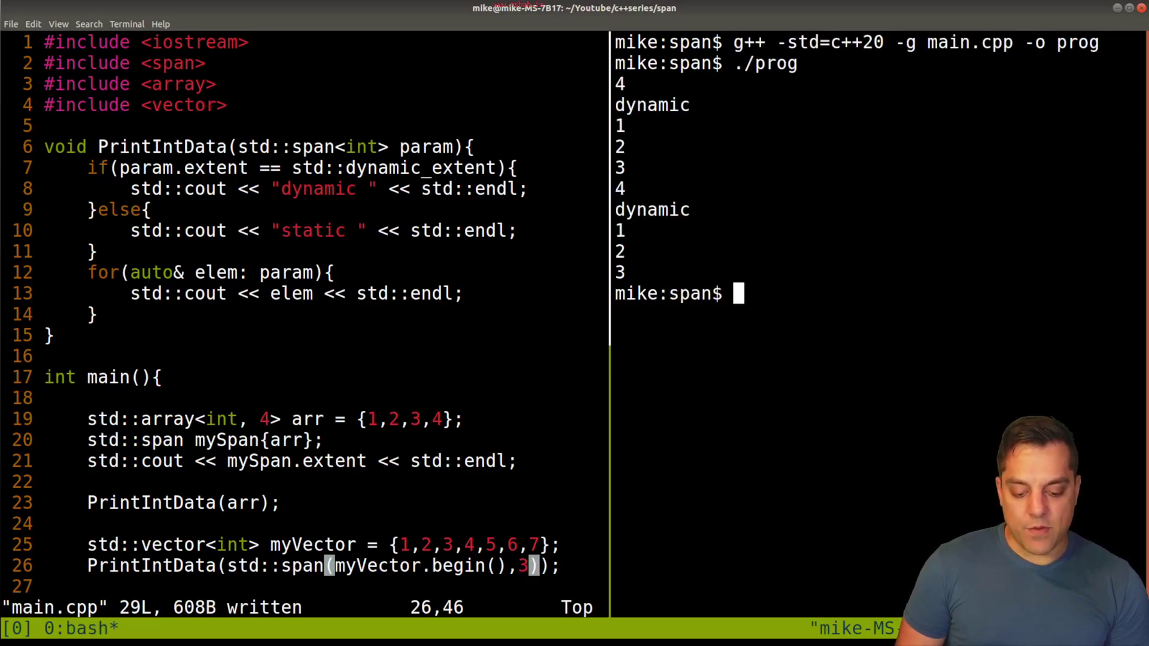
drag(621, 232, 616, 270)
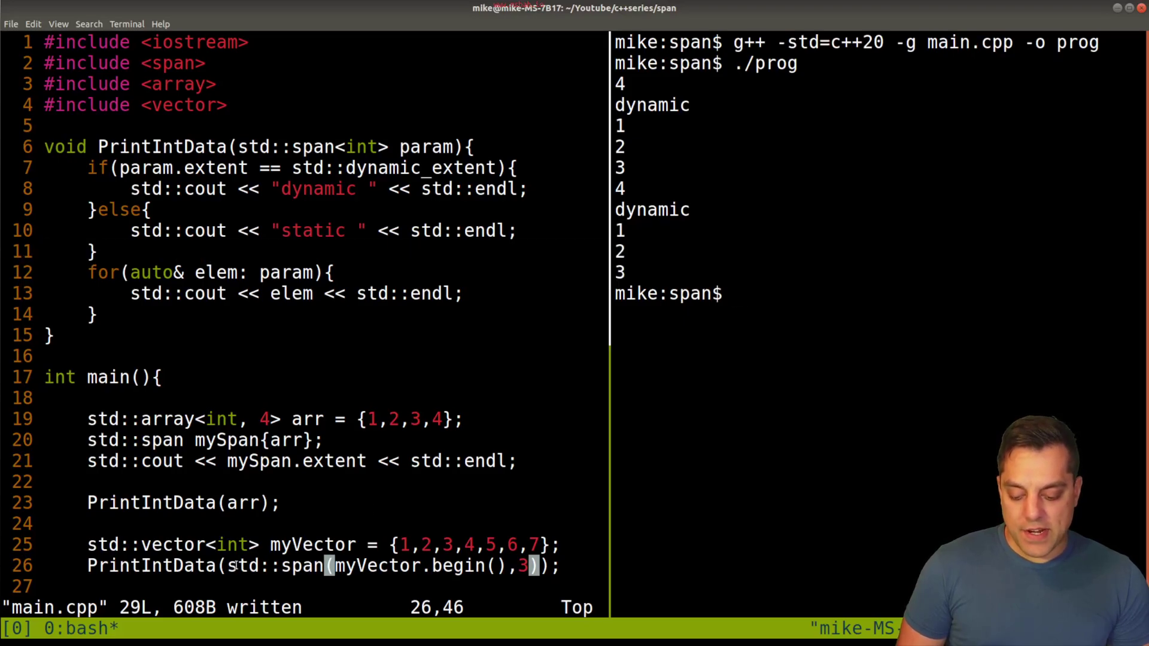
drag(227, 566, 501, 566)
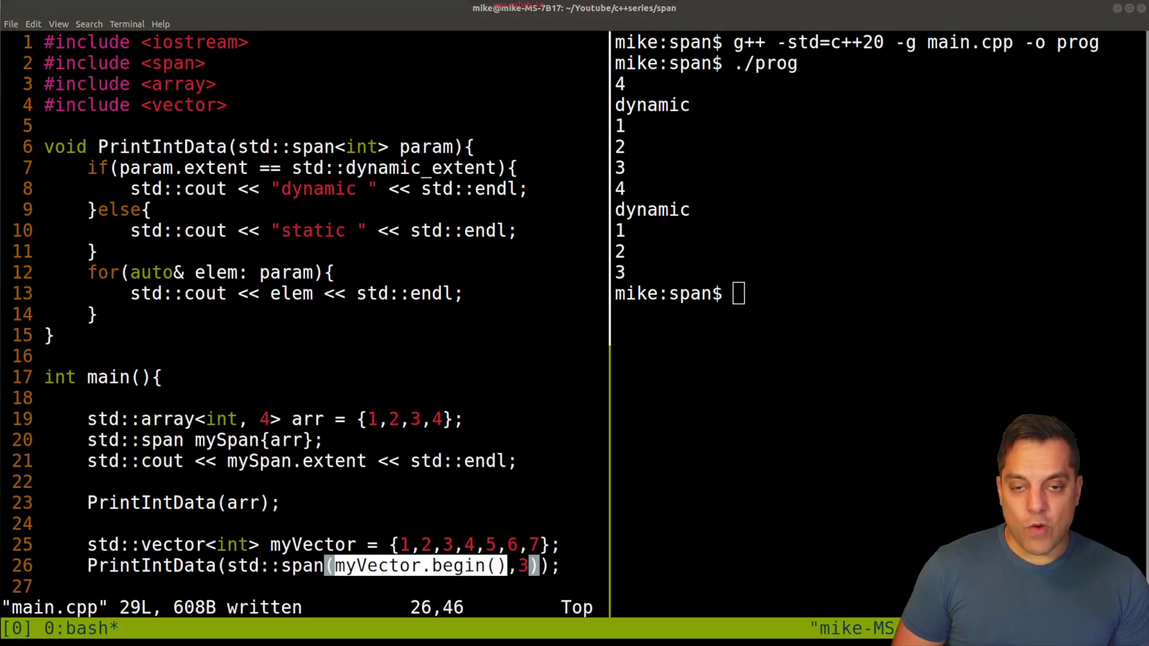
click(311, 544)
double_click(309, 544)
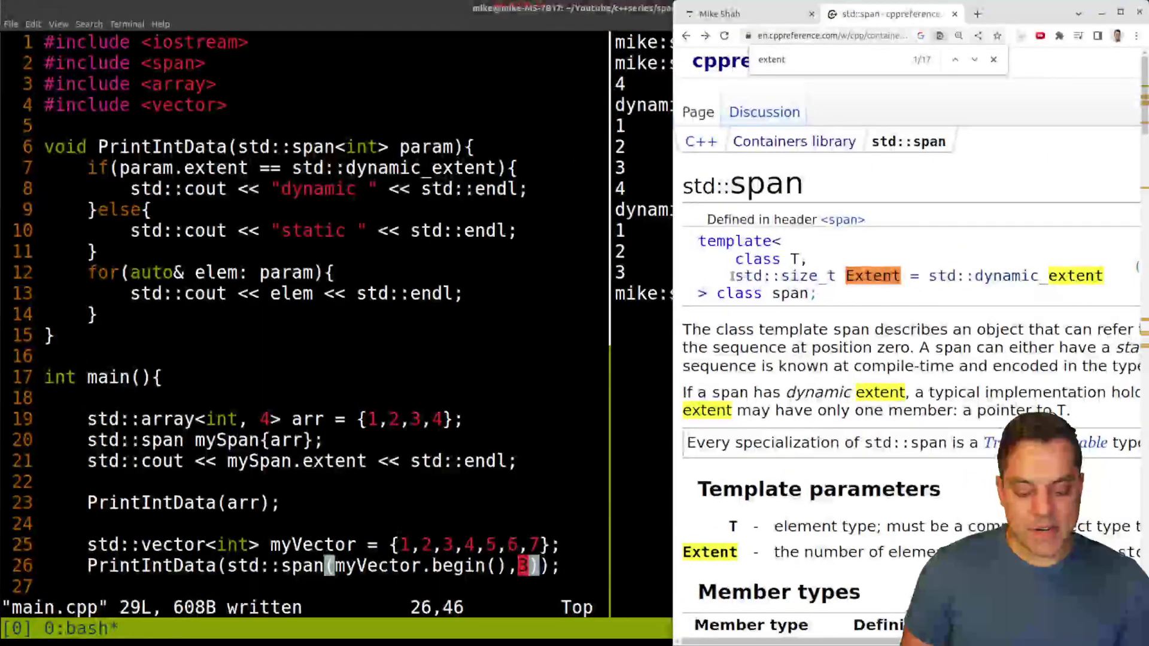
drag(732, 276, 902, 276)
click(921, 244)
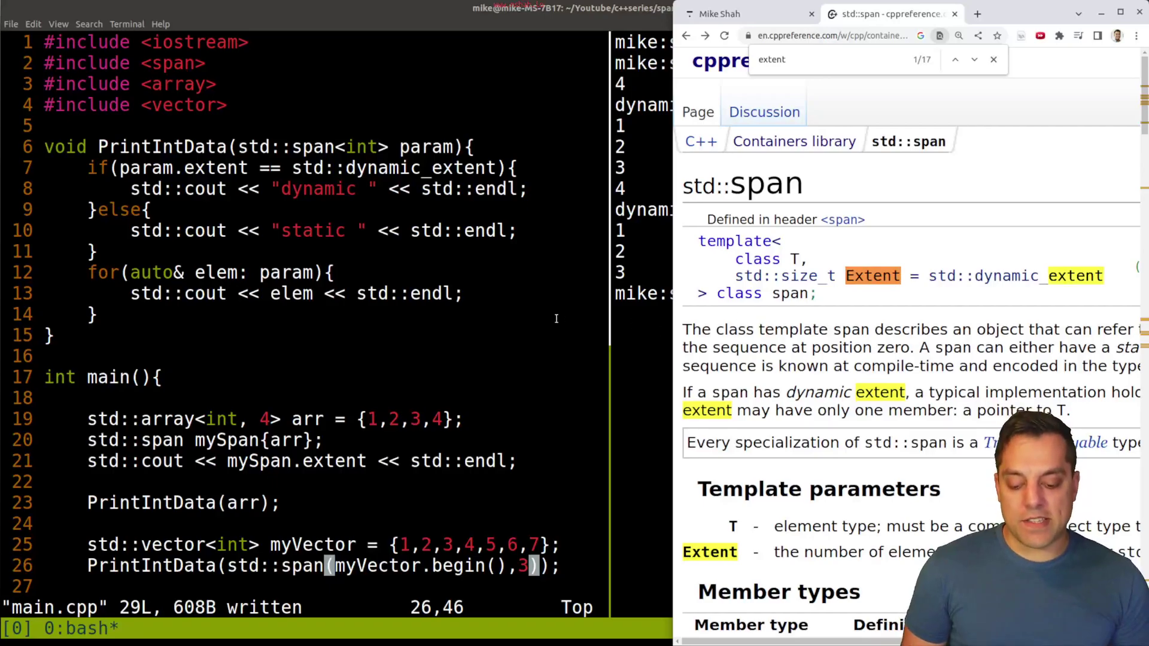
key(alt+Tab)
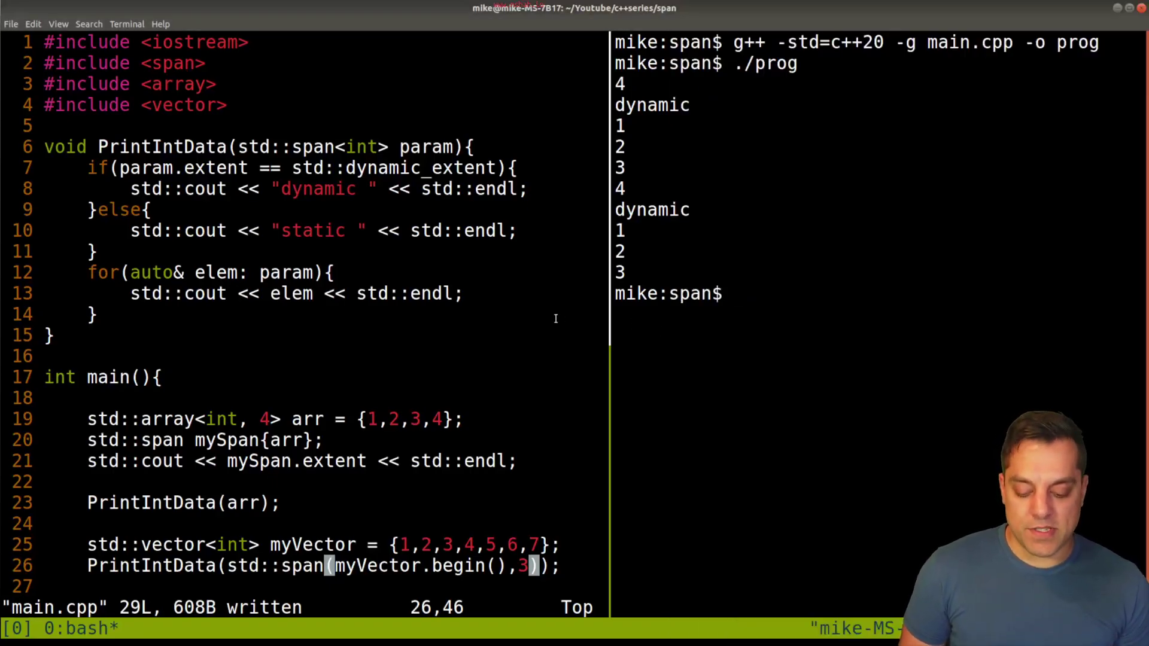
key(ctrl+b)
key(Left)
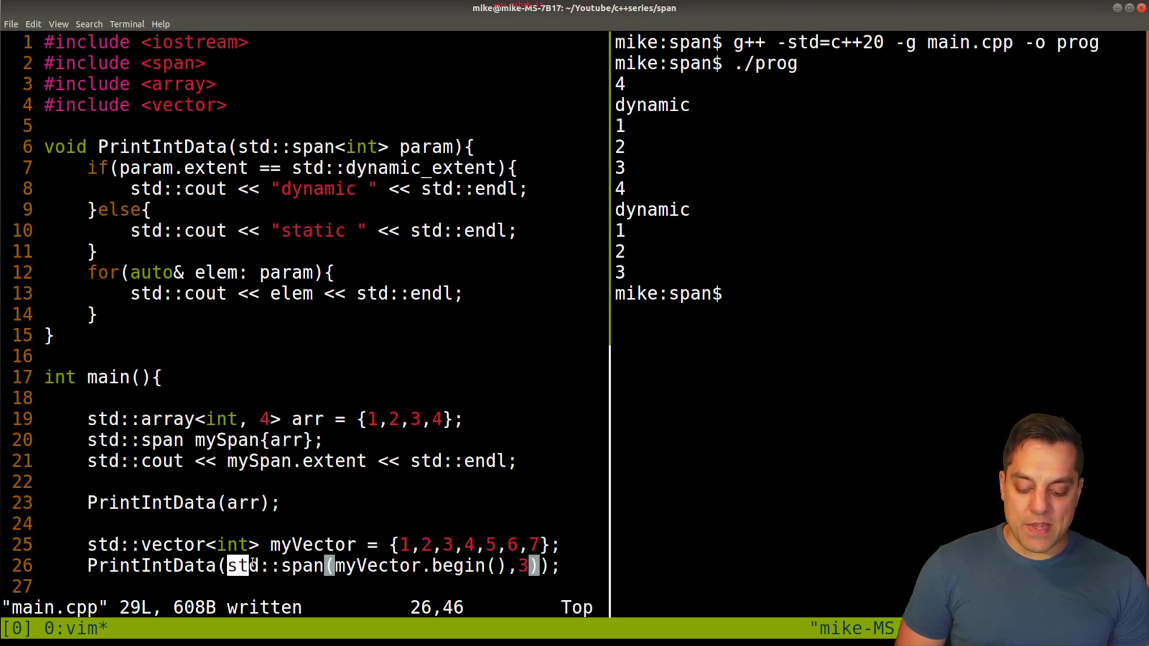
drag(252, 564, 529, 561)
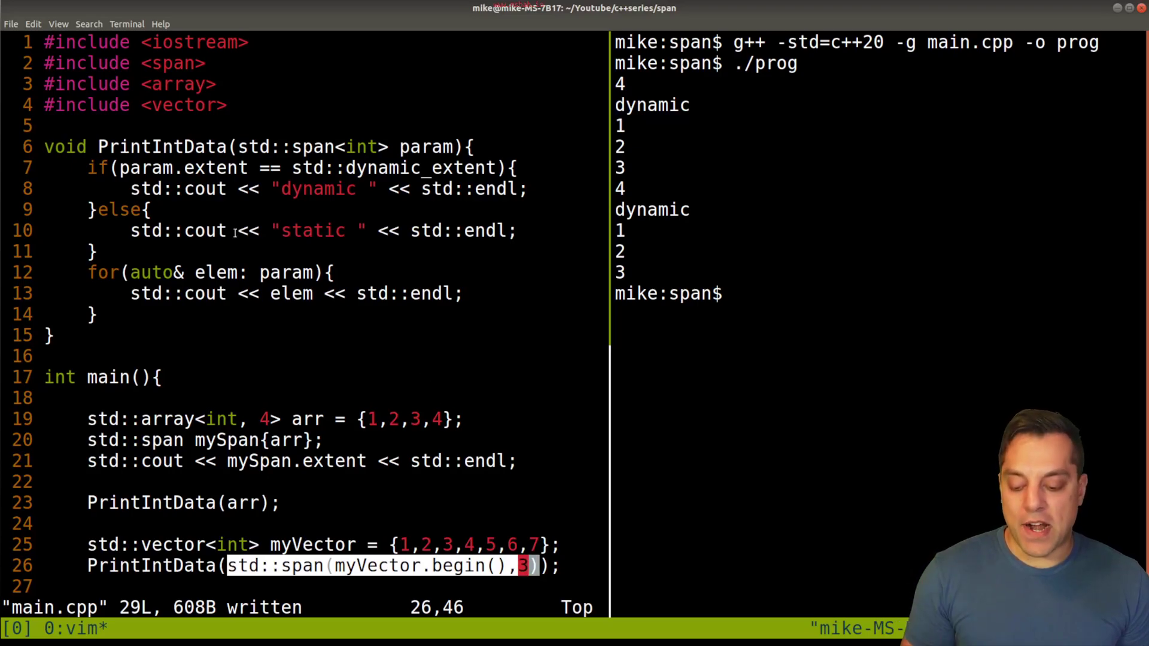
drag(239, 146, 337, 146)
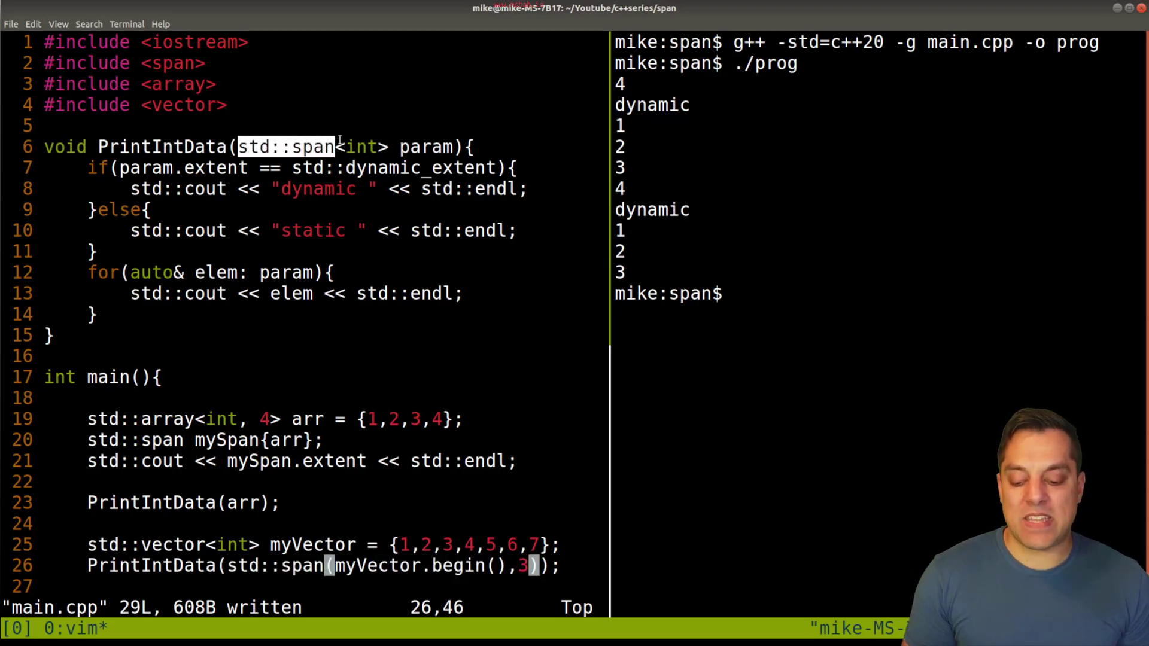
click(387, 147)
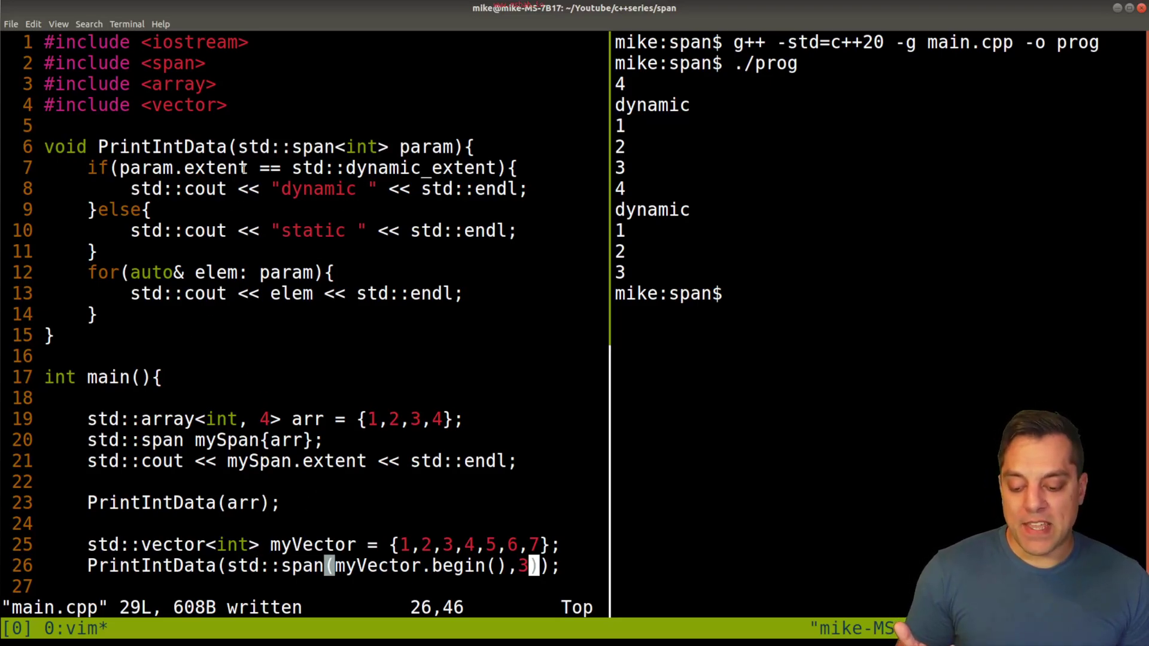
drag(239, 146, 381, 147)
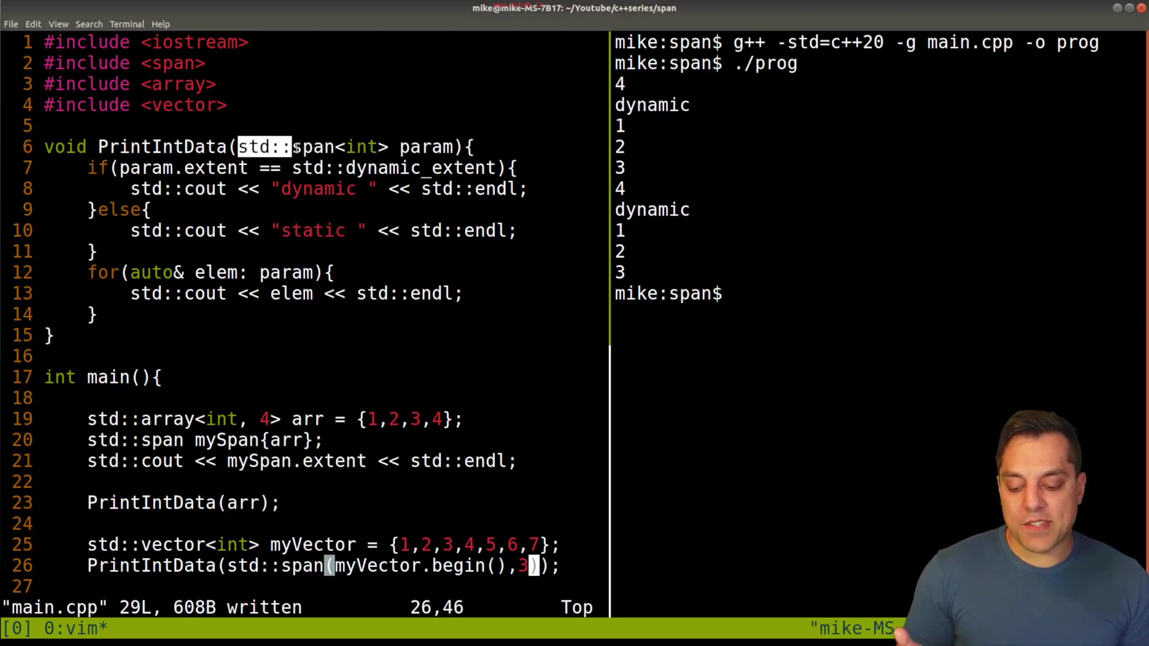
click(383, 146)
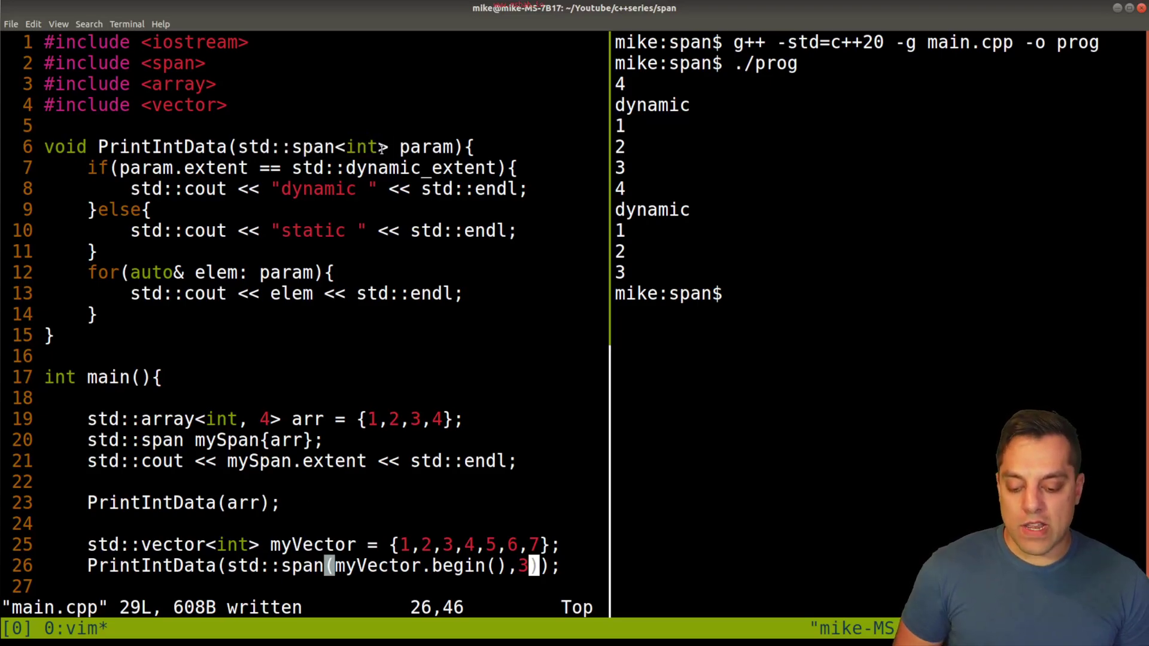
Make line 6's parameter const std::span<int>& and save main.cpp
key(k)
key(k)
key(k)
key(k)
key(k)
key(h)
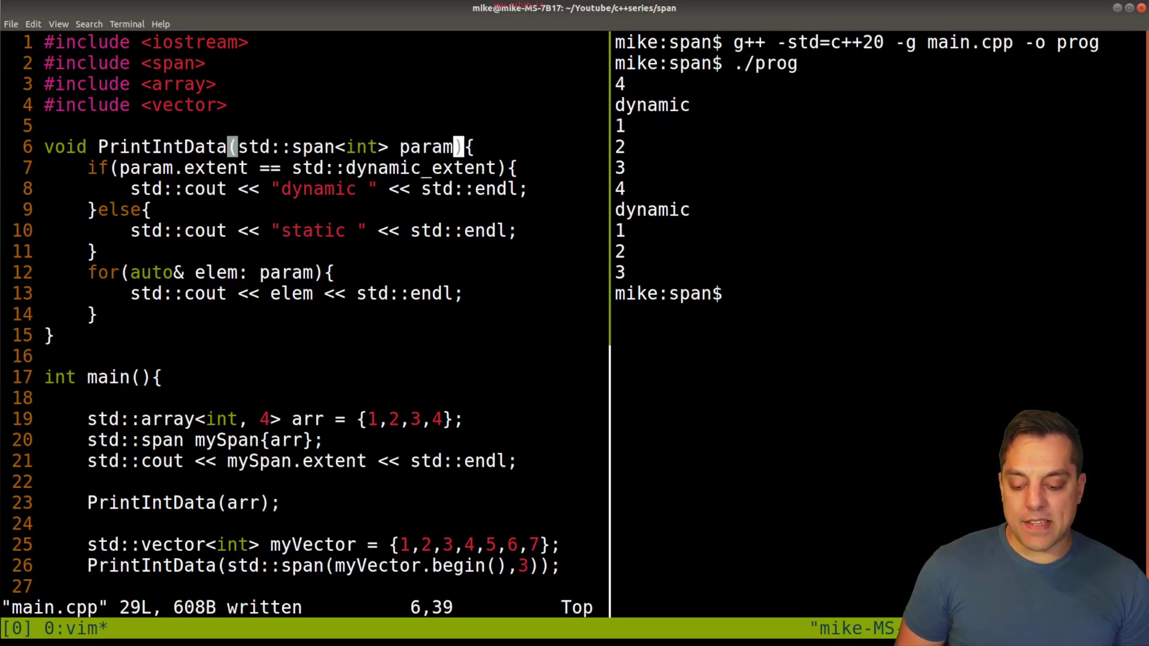
key(h)
key(h)
text(ic)
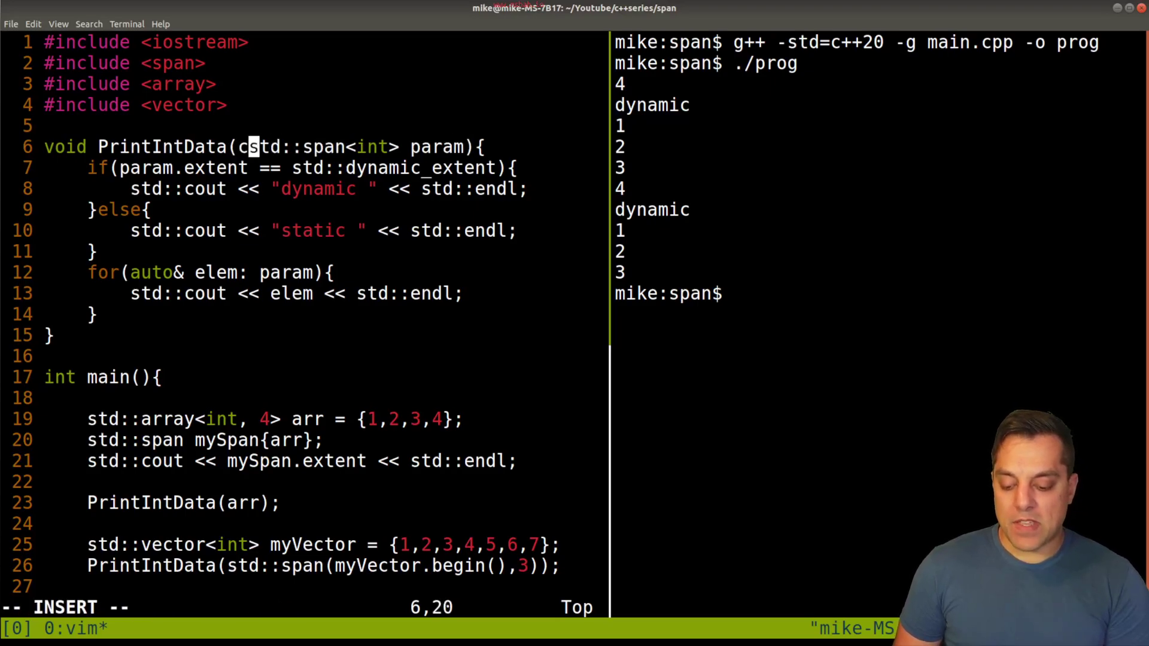
text(onst )
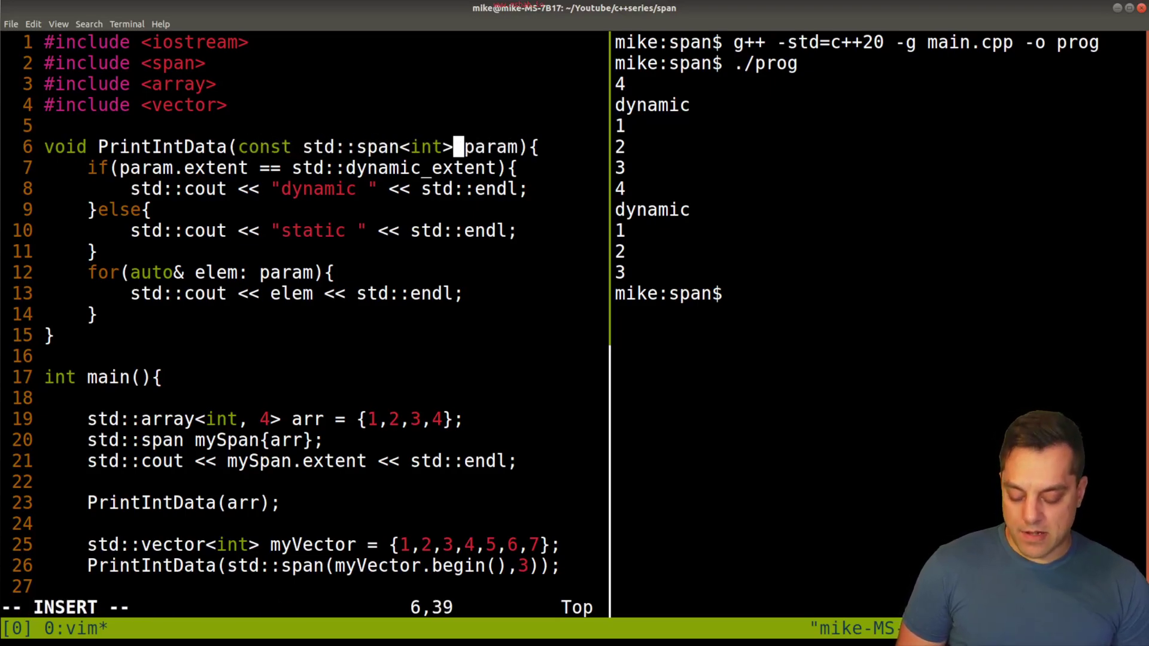
text(&)
key(Escape)
text(:w)
key(Return)
Clear the shell pane, then recompile and rerun; output still ends dynamic, 1 through 3
key(ctrl+b)
key(Right)
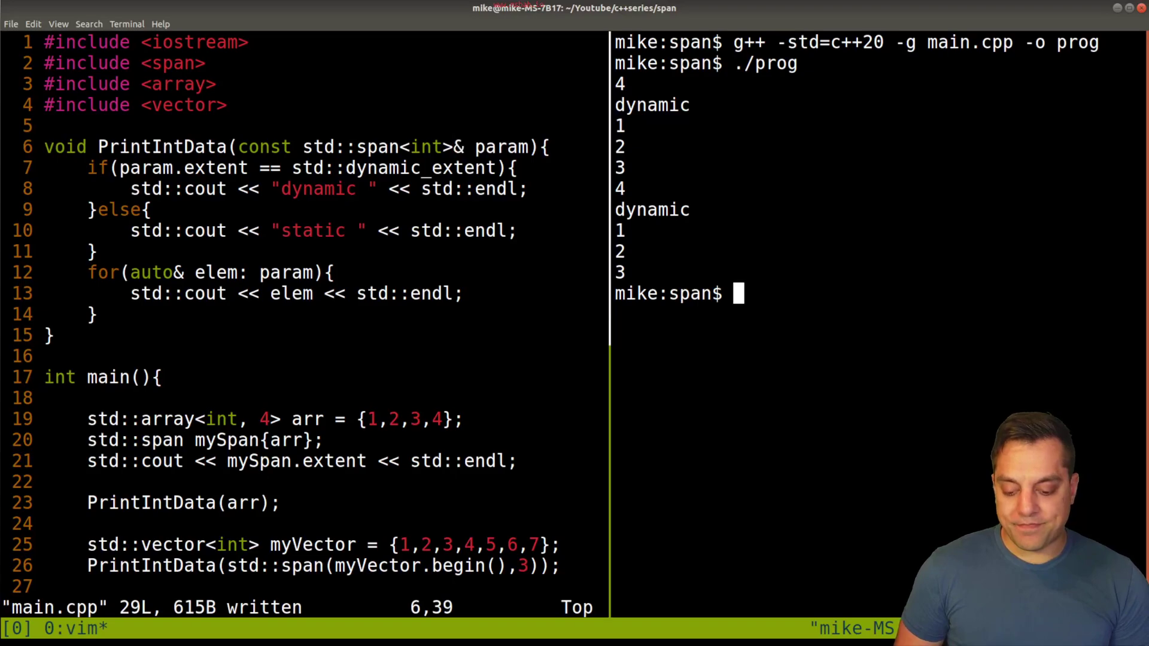
key(ctrl+l)
key(Up)
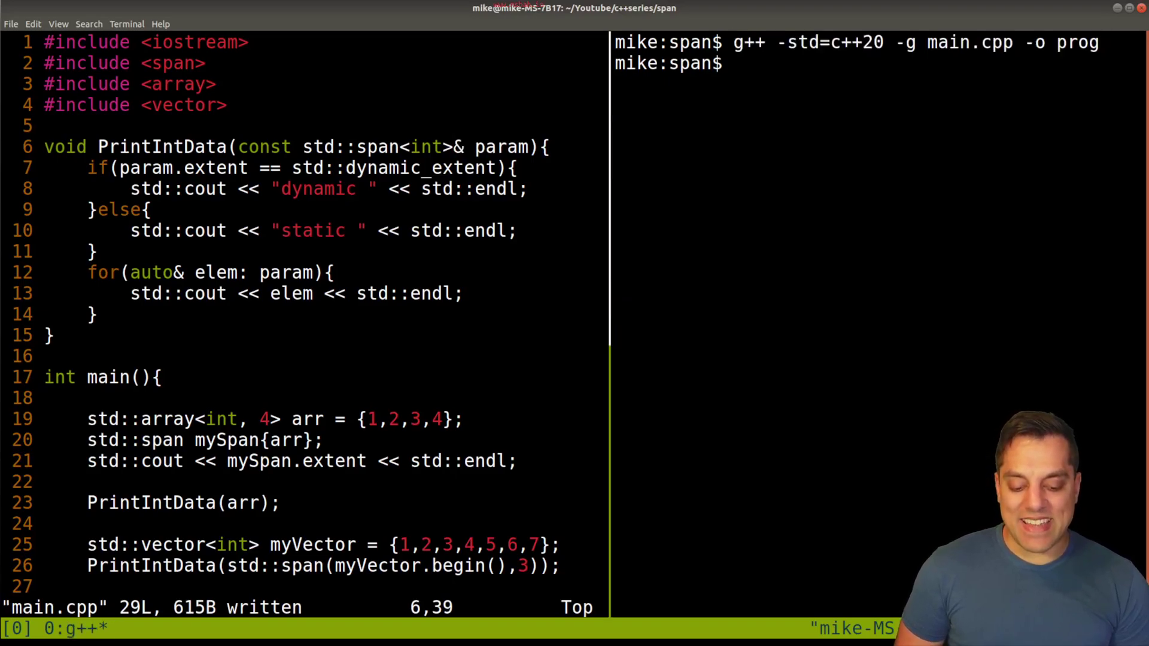
text(./prog)
key(Return)
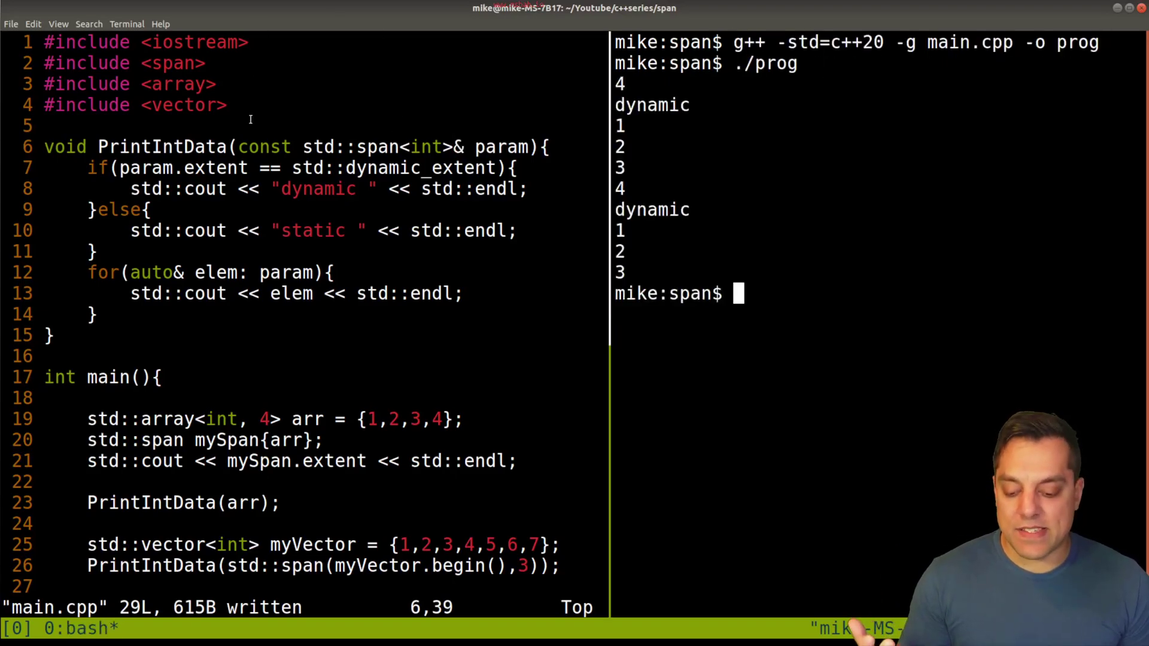
double_click(244, 148)
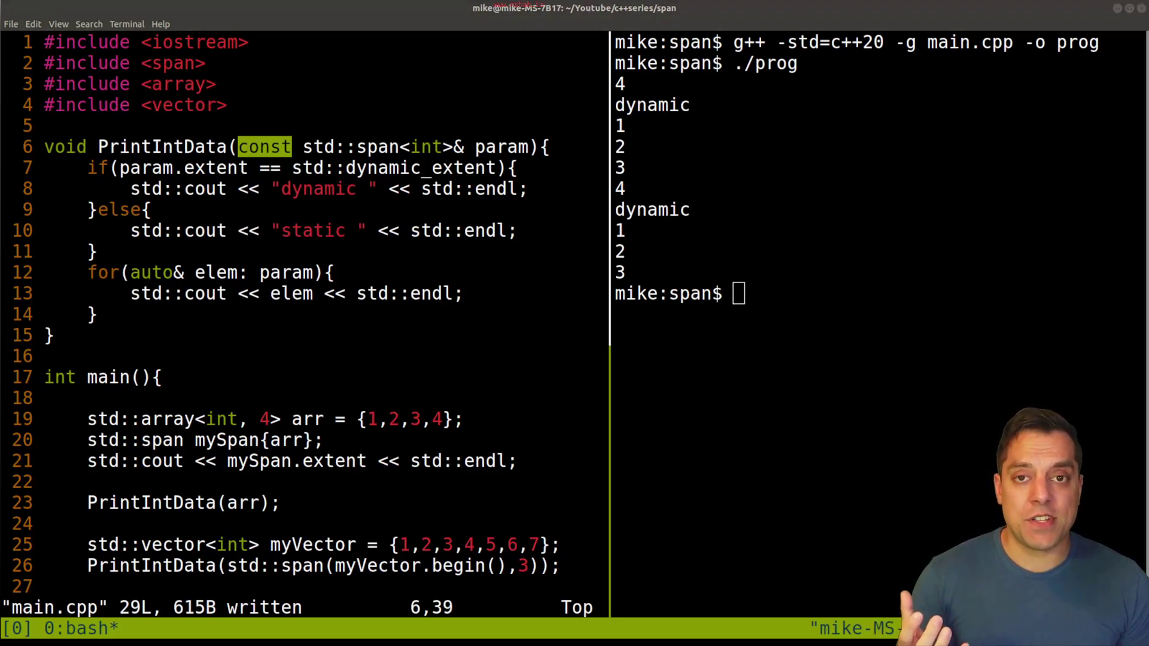
double_click(366, 146)
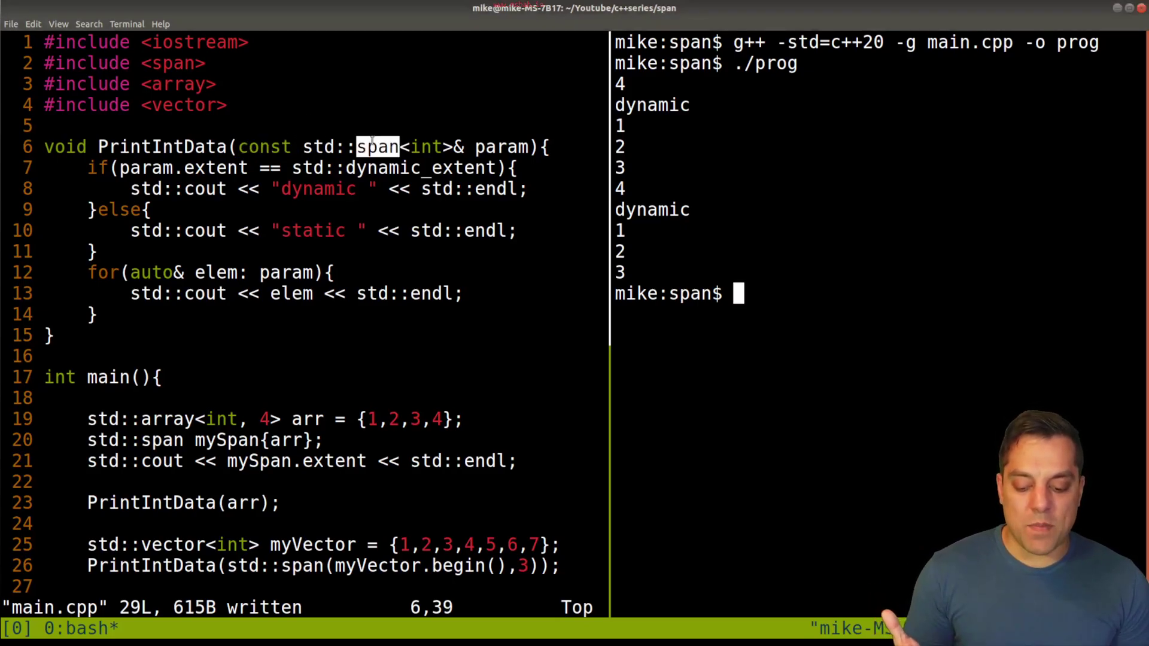
click(380, 132)
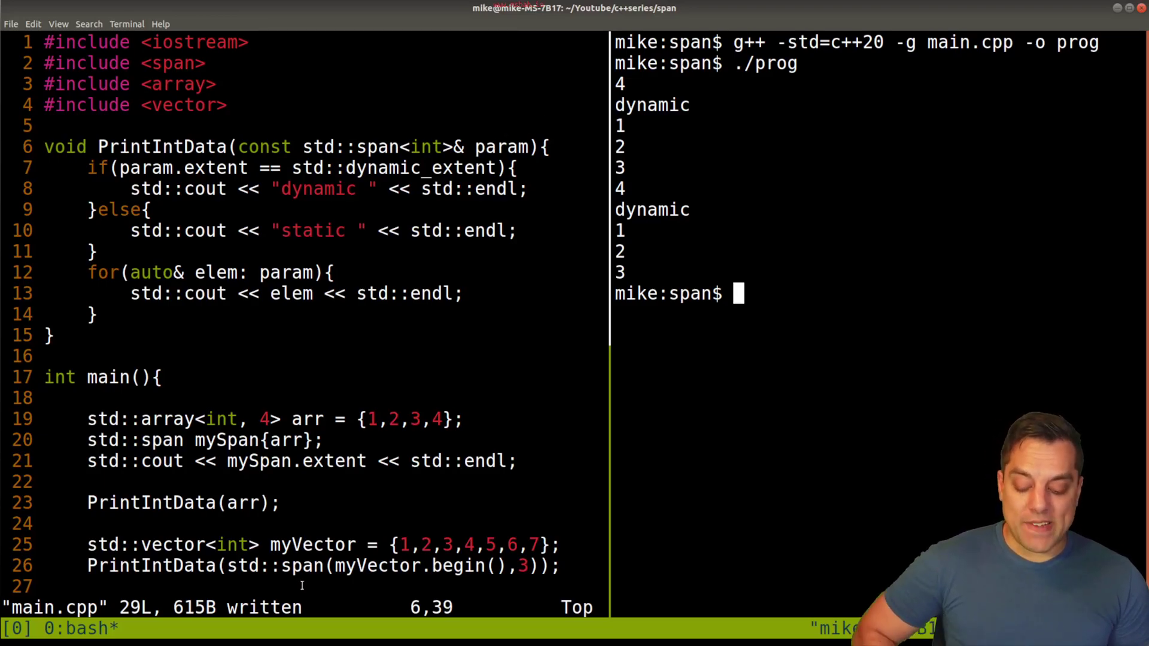
double_click(302, 566)
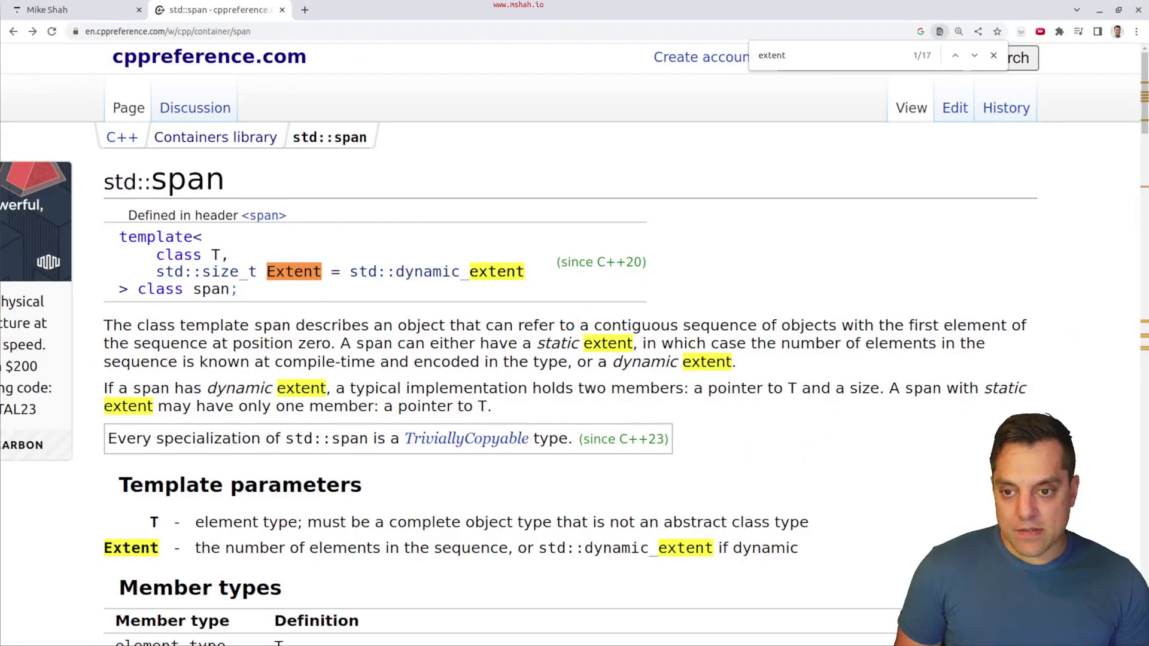
scroll(708, 288, down, 3)
scroll(698, 267, down, 3)
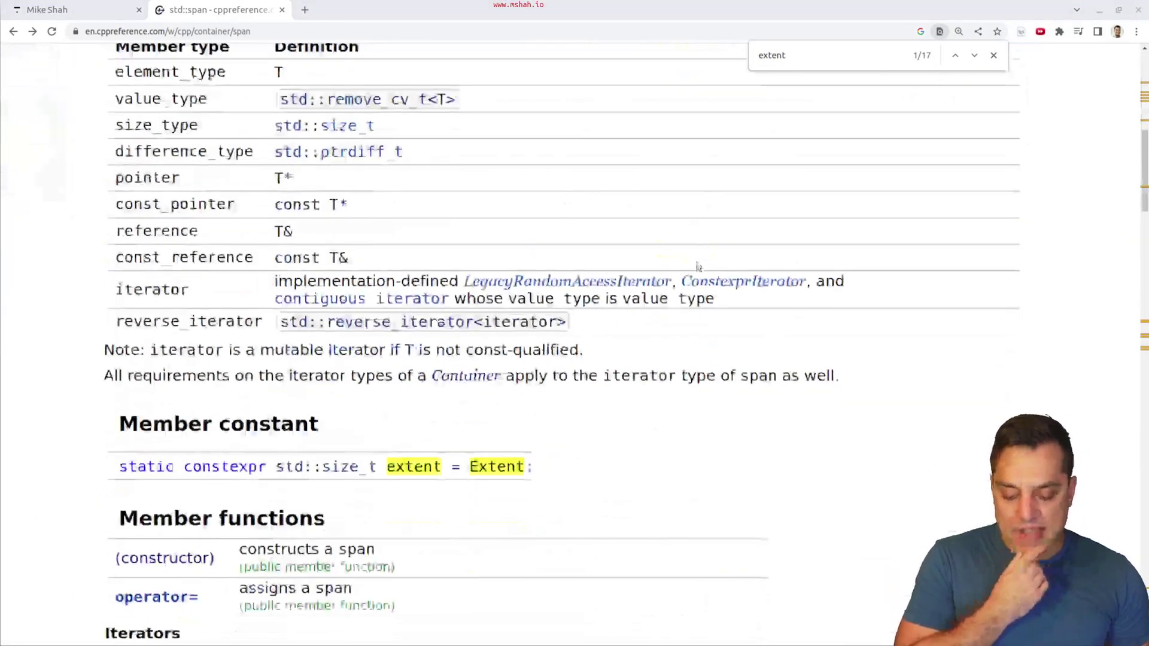
scroll(698, 267, down, 5)
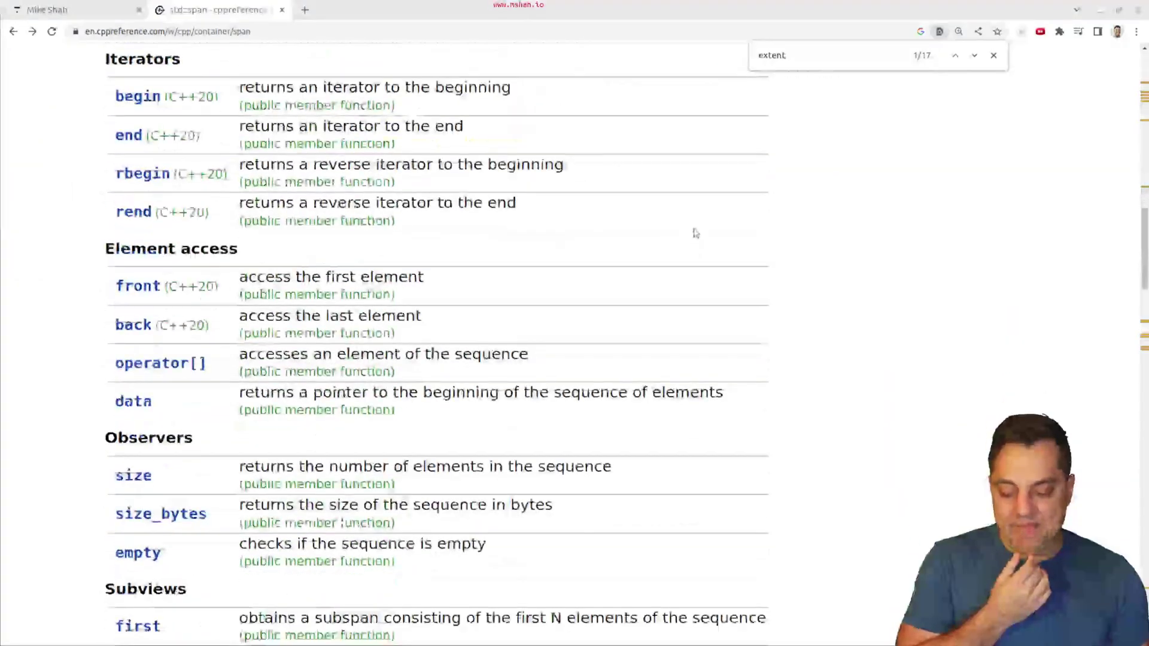
scroll(693, 233, down, 3)
scroll(923, 246, down, 4)
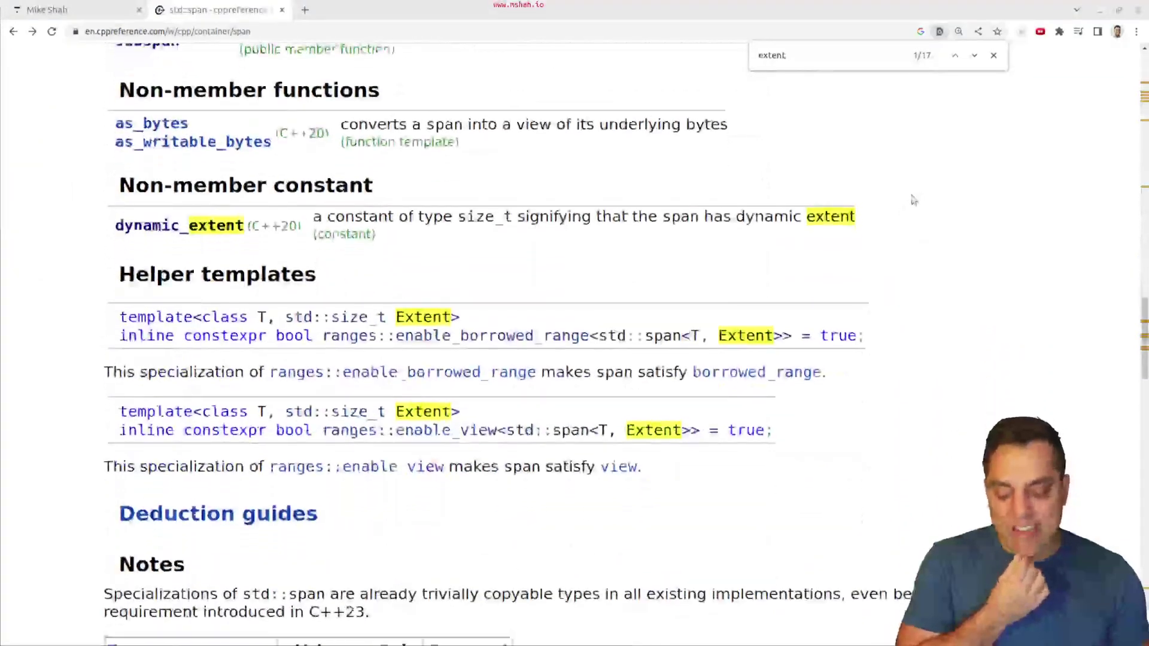
scroll(912, 200, down, 3)
scroll(907, 200, down, 3)
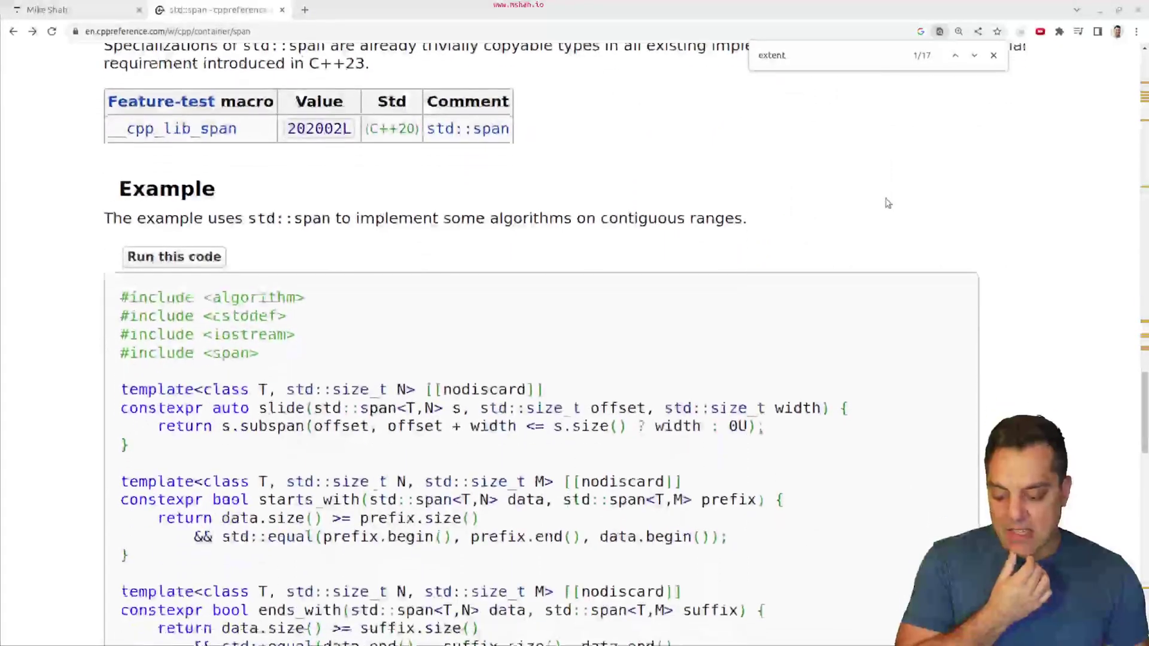
scroll(887, 201, down, 1)
scroll(888, 201, down, 2)
scroll(897, 197, down, 6)
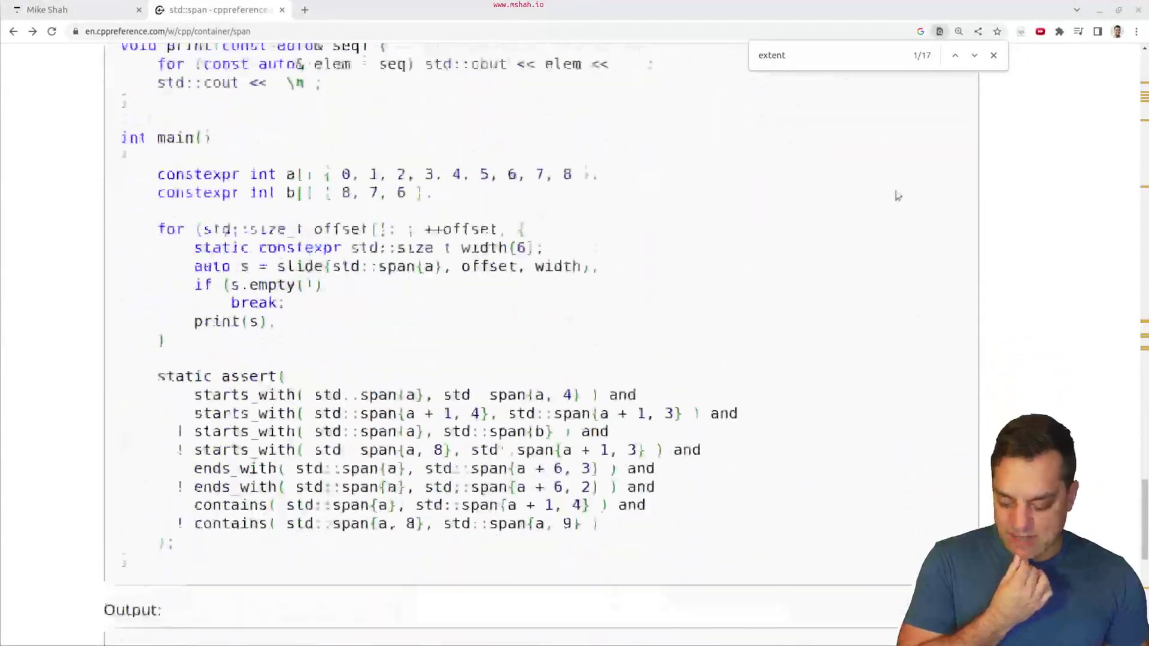
scroll(897, 195, down, 4)
scroll(944, 168, up, 3)
scroll(940, 175, up, 6)
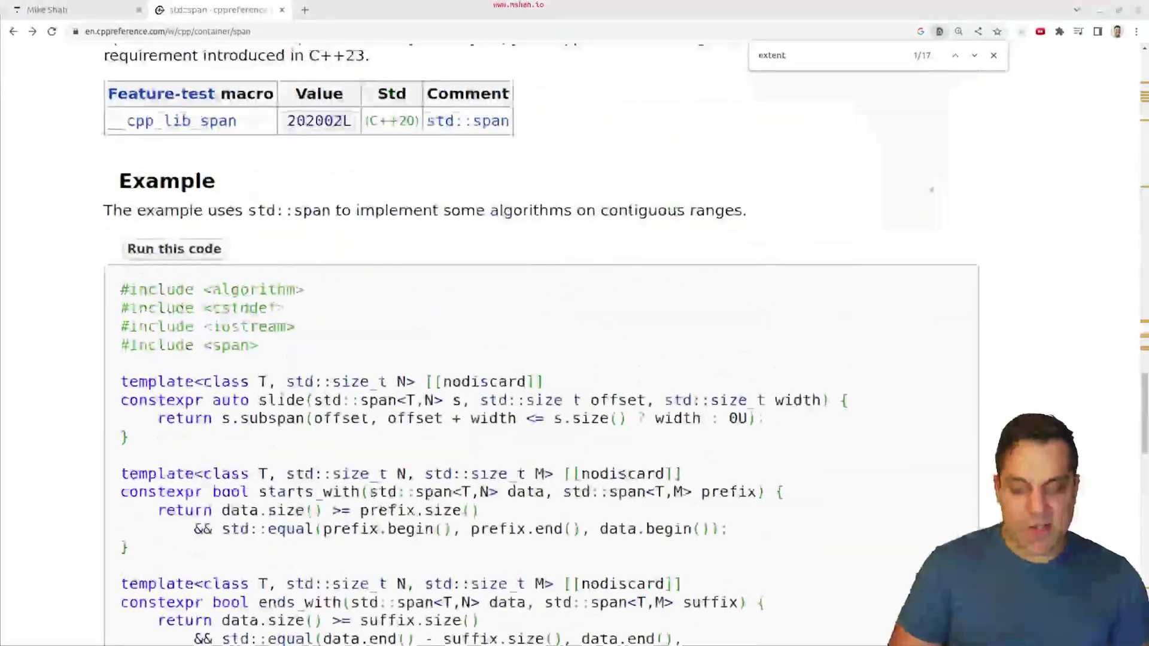
scroll(940, 175, up, 8)
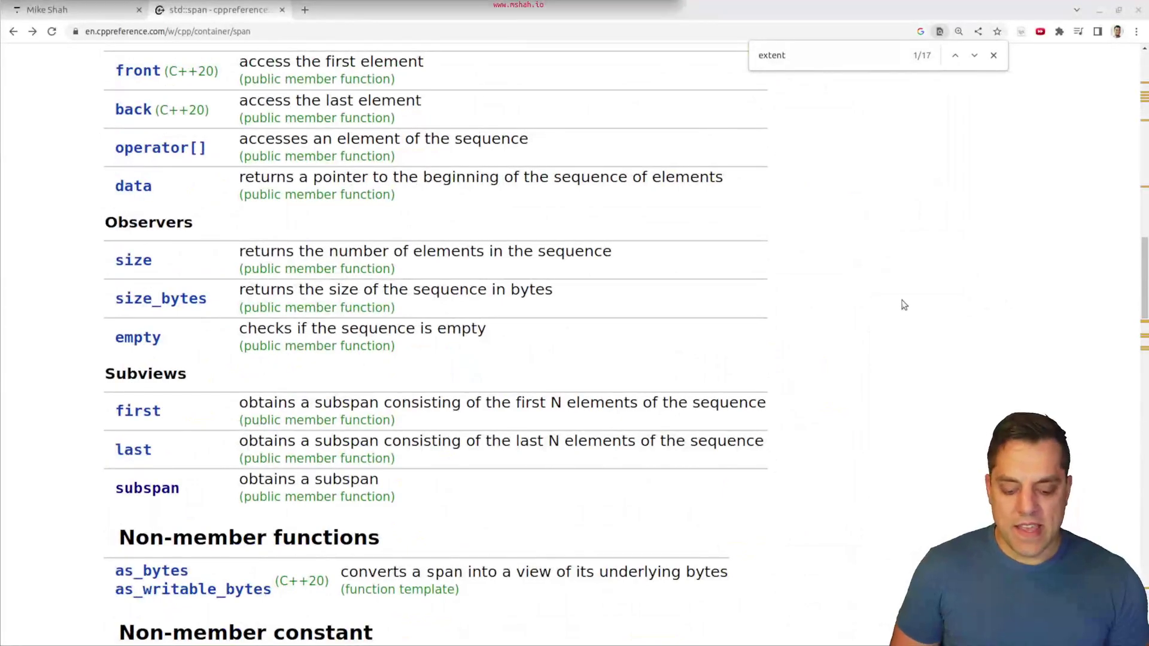
scroll(902, 302, up, 1)
scroll(902, 302, up, 6)
scroll(902, 303, up, 5)
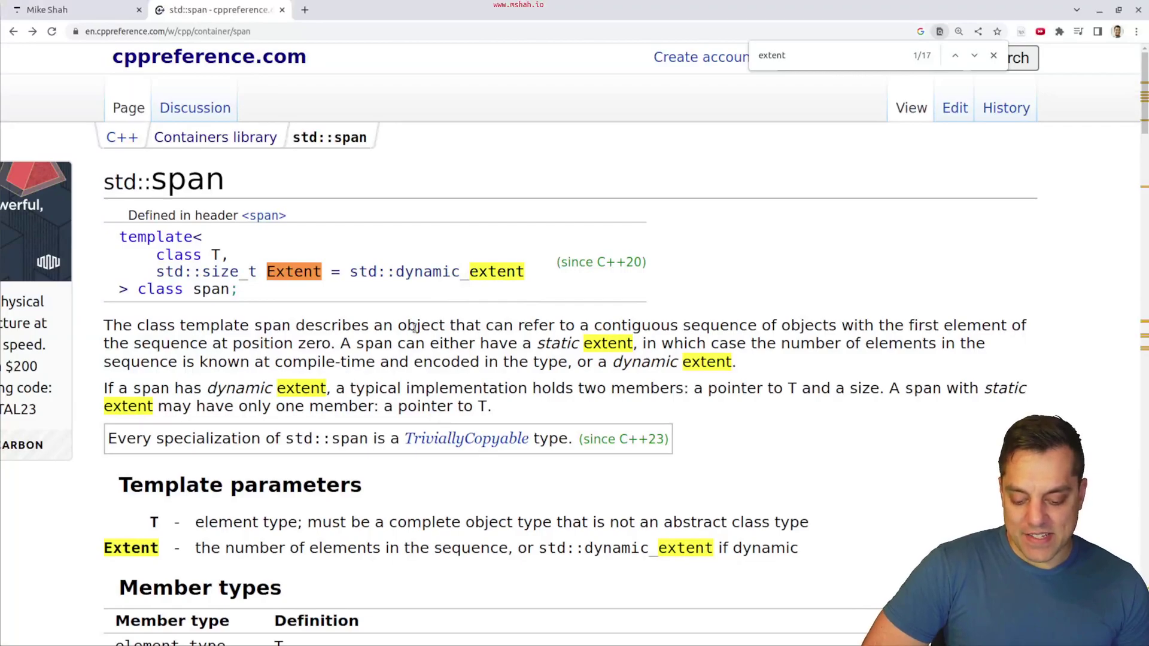
drag(415, 326, 764, 325)
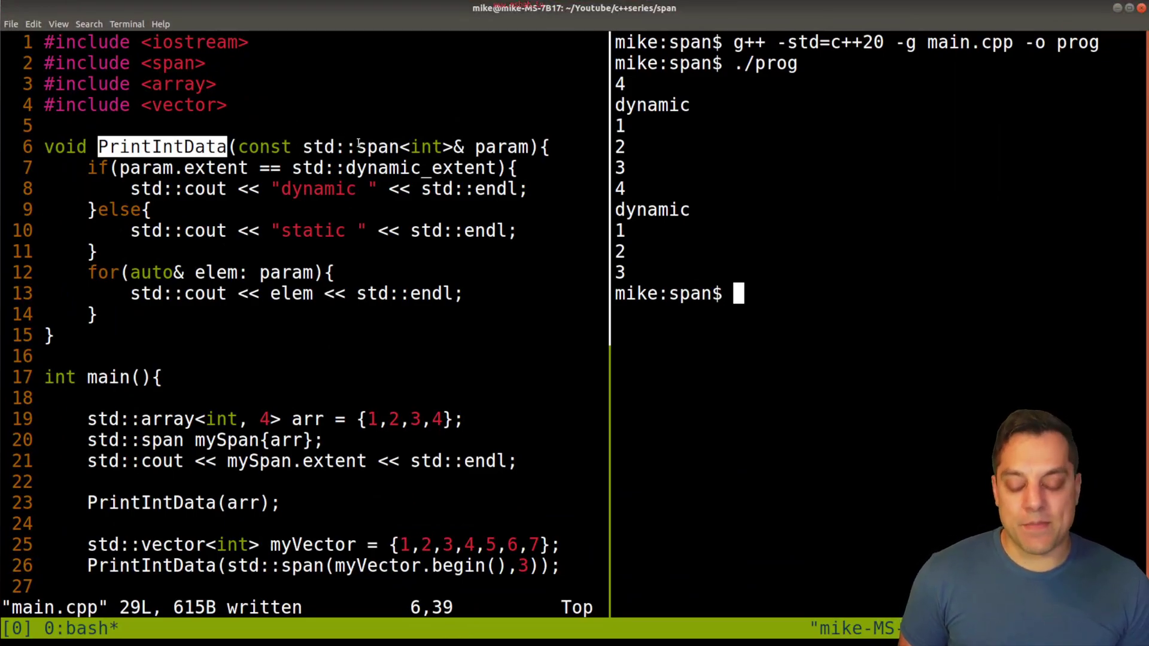
Highlight span in PrintIntData's parameter, then bring up the Mike Shah course listing tab
drag(368, 148, 400, 148)
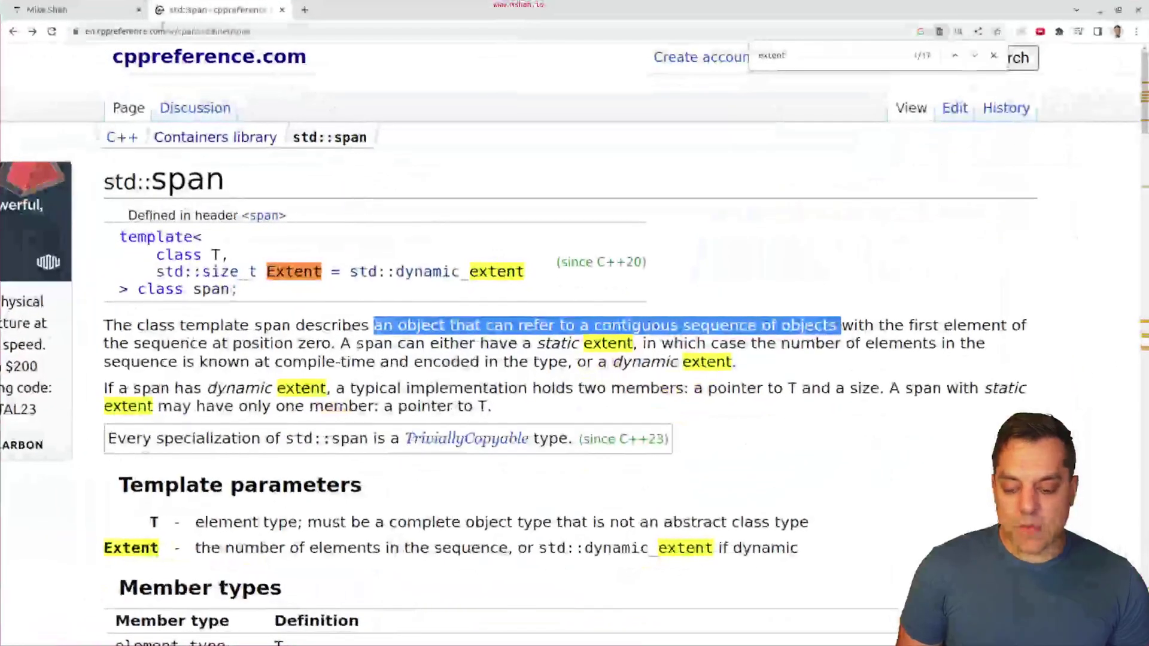
click(115, 15)
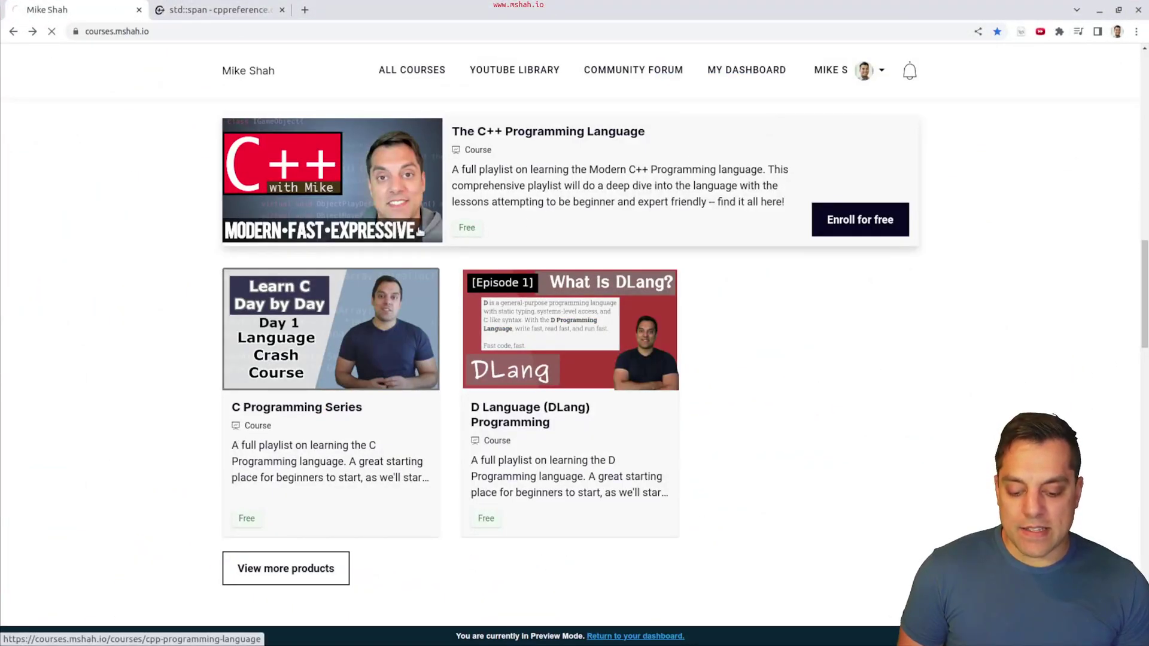
Open The C++ Programming Language course page from its card on courses.mshah.io
click(447, 182)
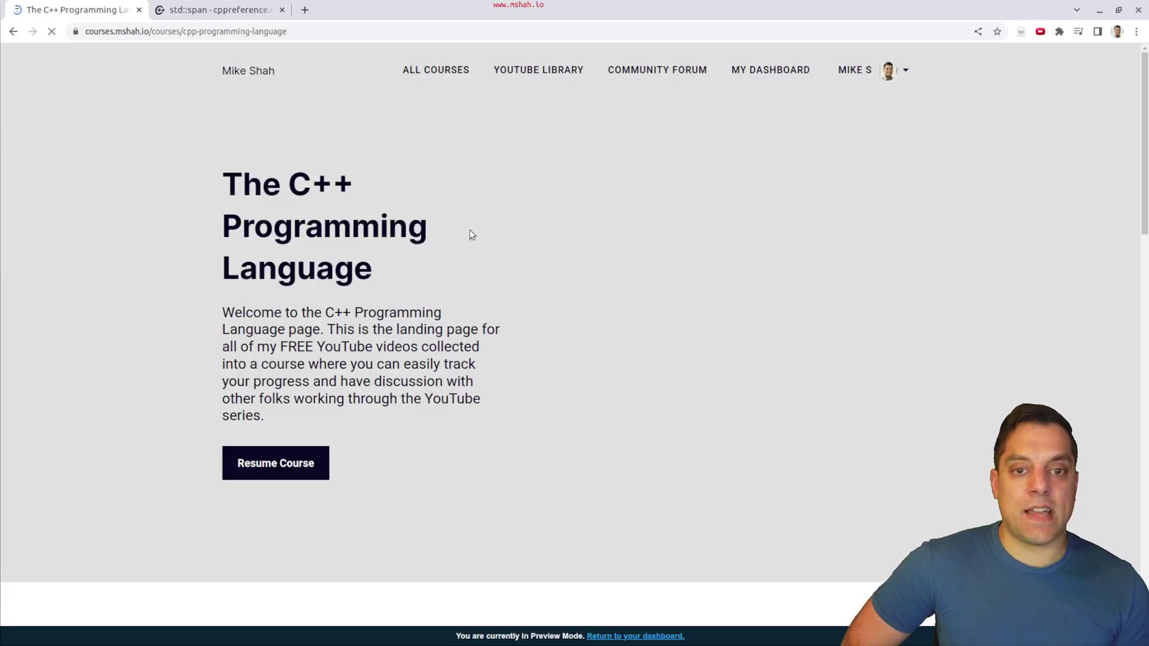